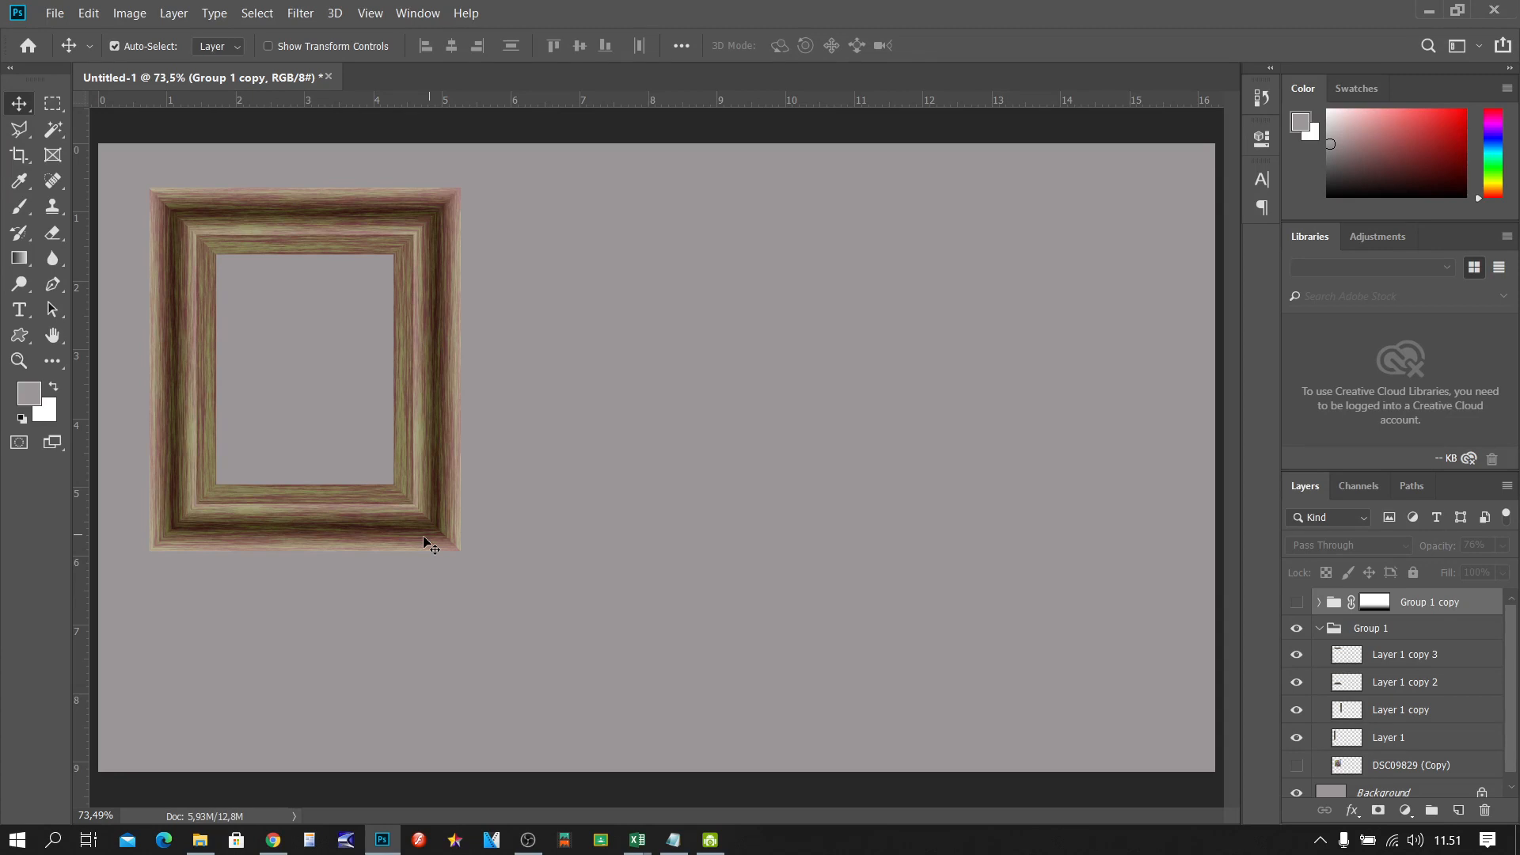
Step: Create a new 1920 x 1080 px document at 300 ppi with a white background and add an empty layer
left_click(61, 15)
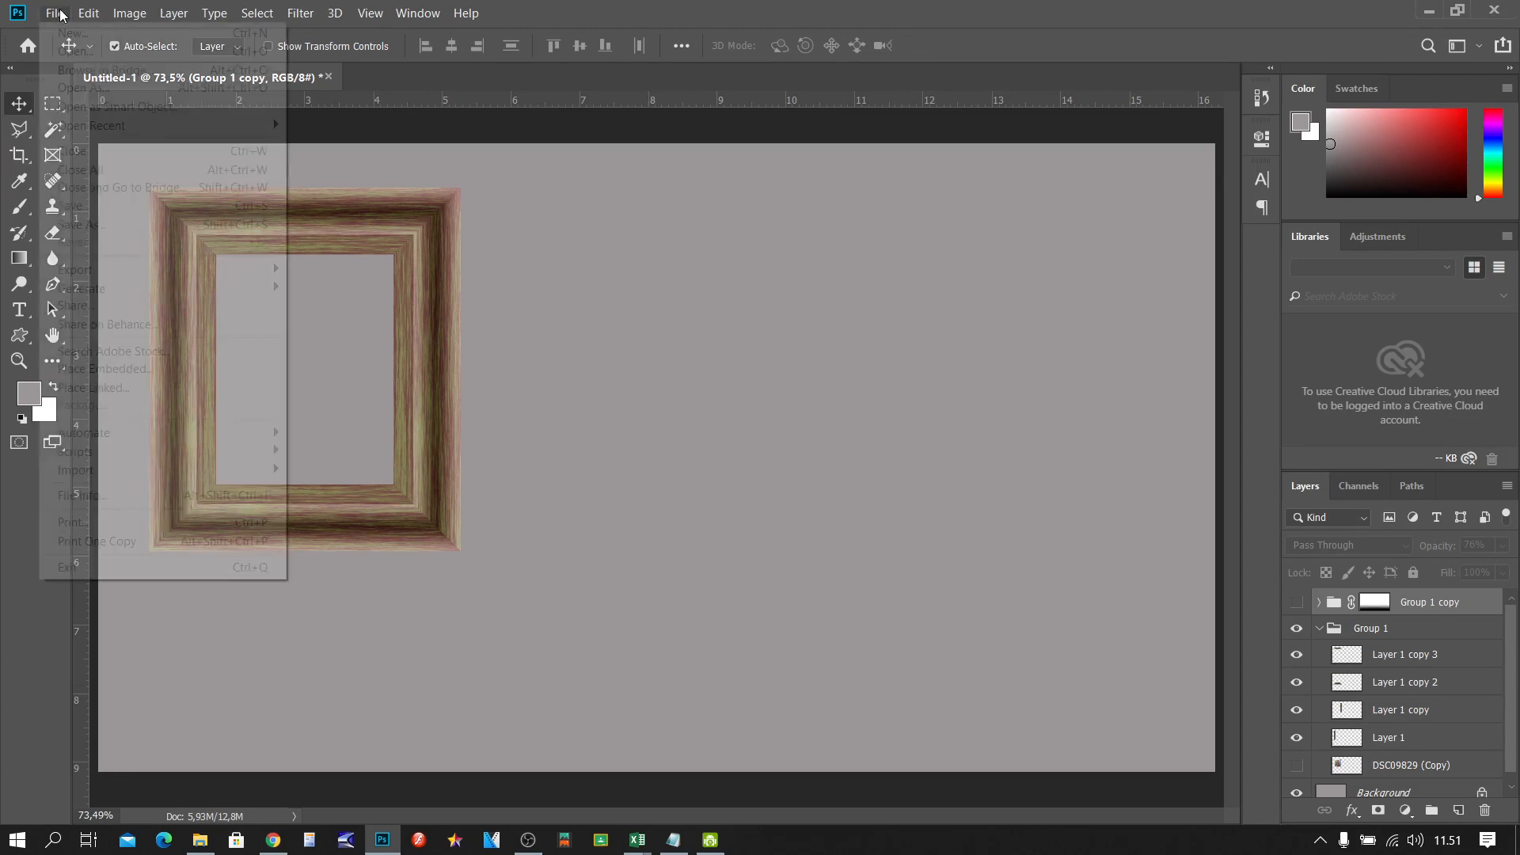
left_click(80, 34)
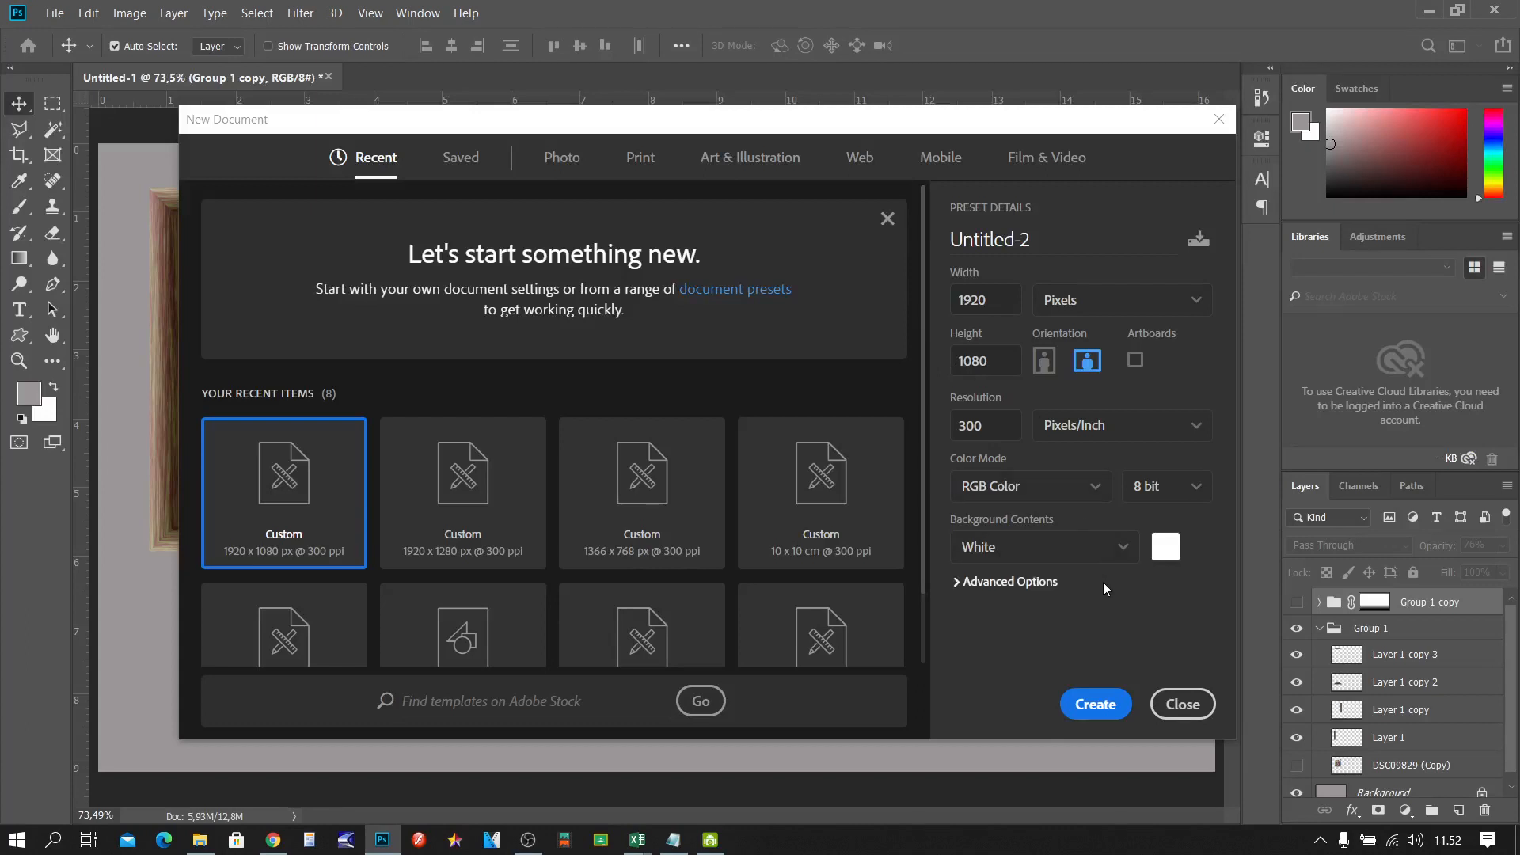
left_click(1095, 704)
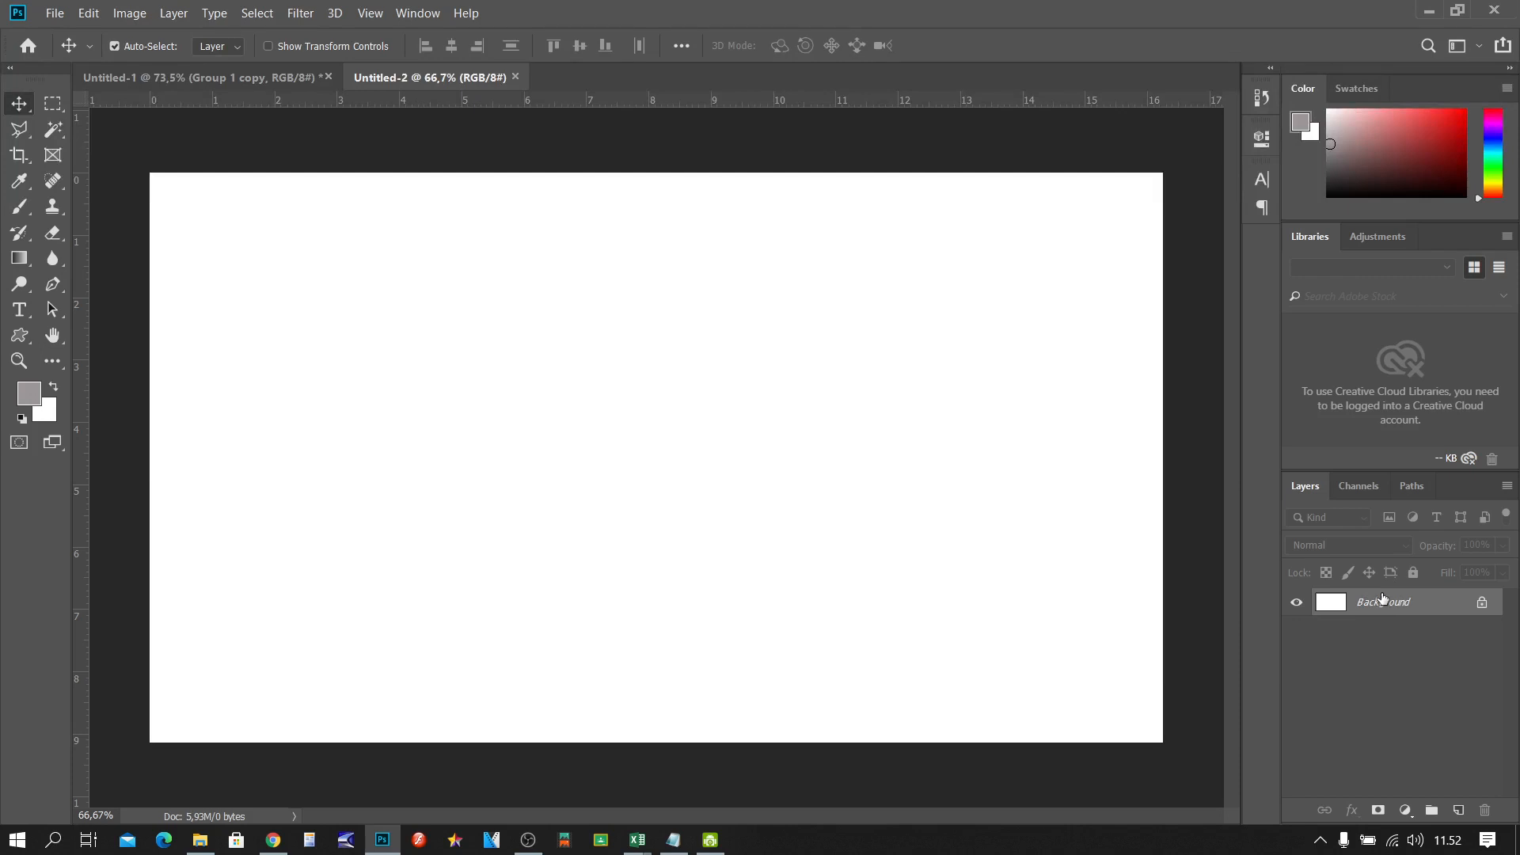
left_click(1459, 809)
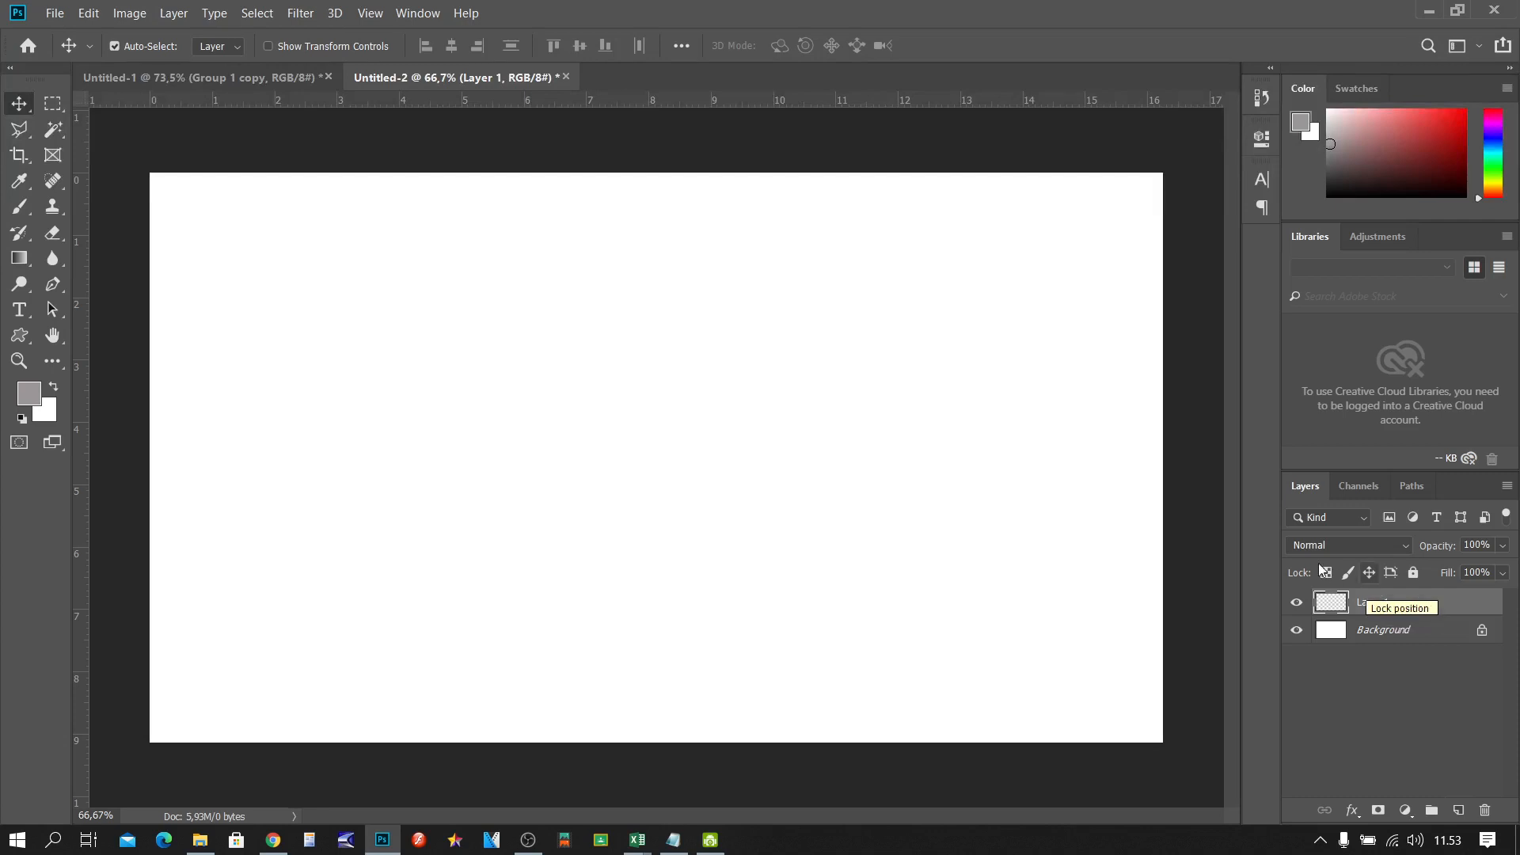
Step: Draw a tall, narrow rectangular marquee selection about 0.8 cm wide and 6.8 cm high on the new layer
left_click(53, 104)
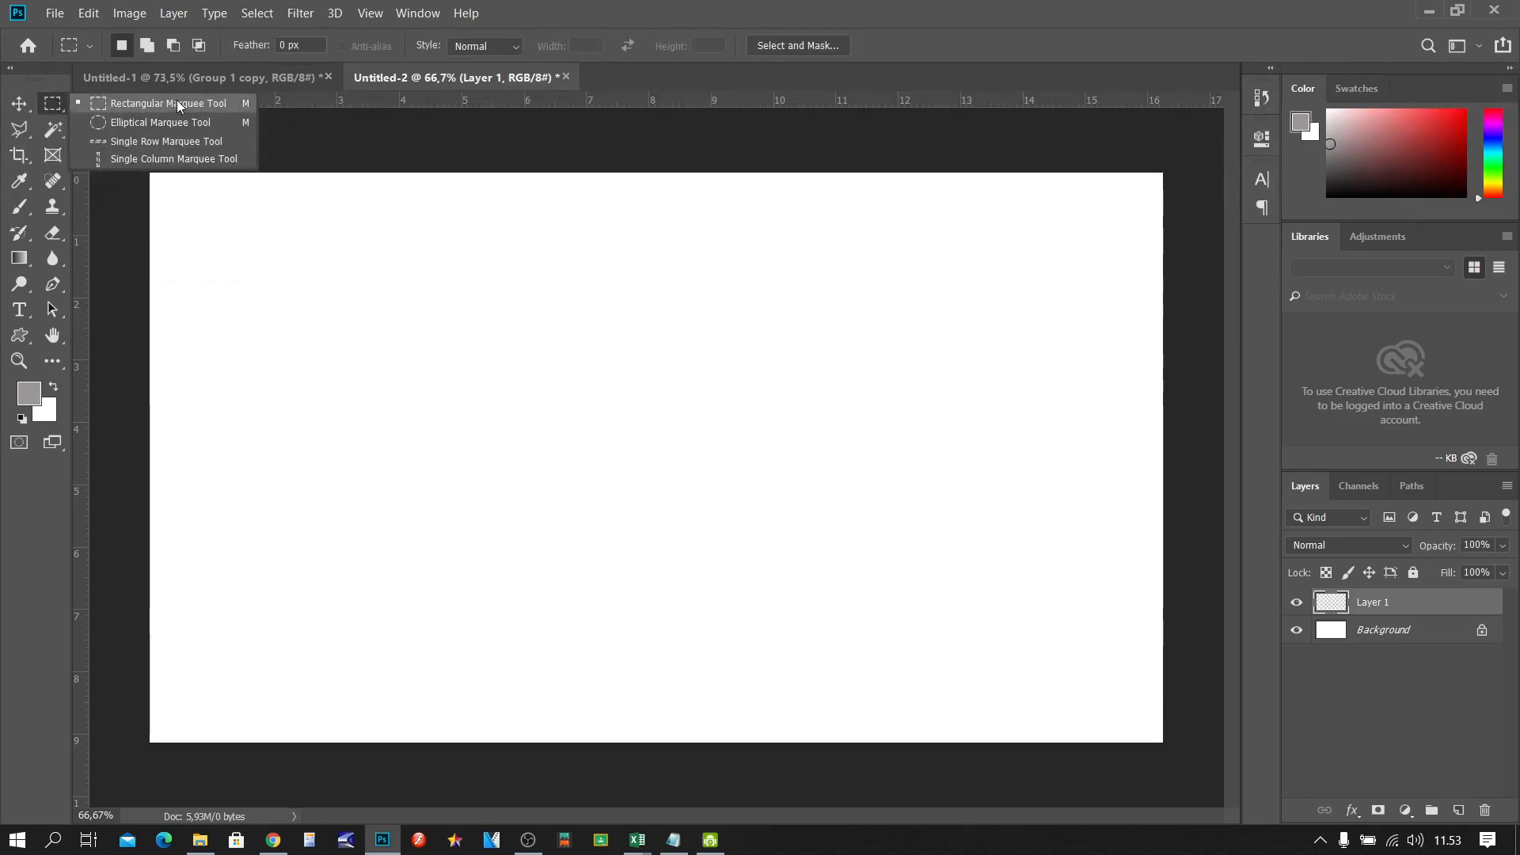
left_click(177, 101)
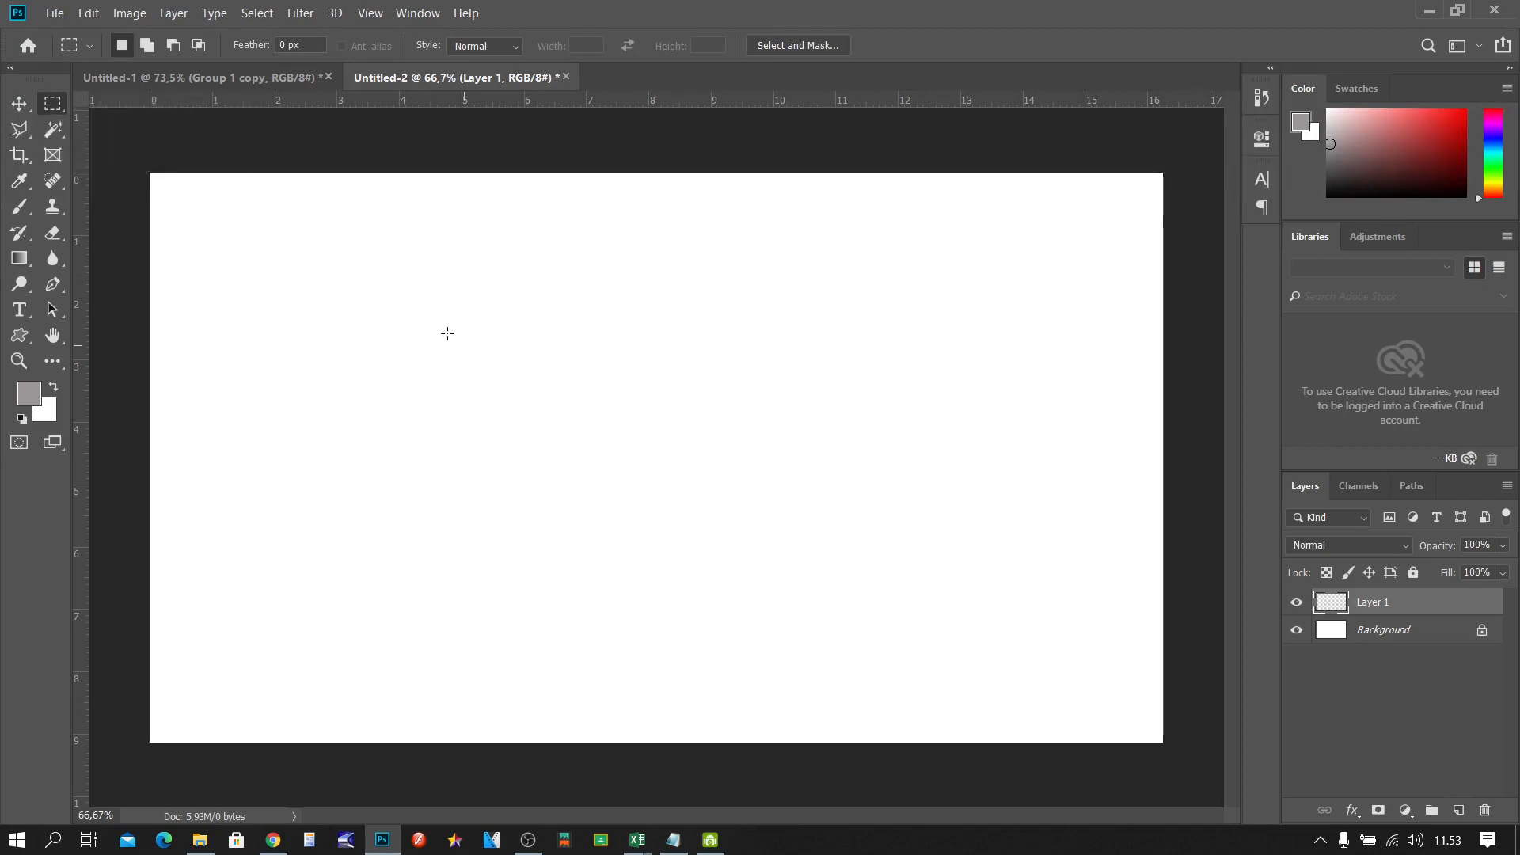
left_click_drag(341, 229, 409, 665)
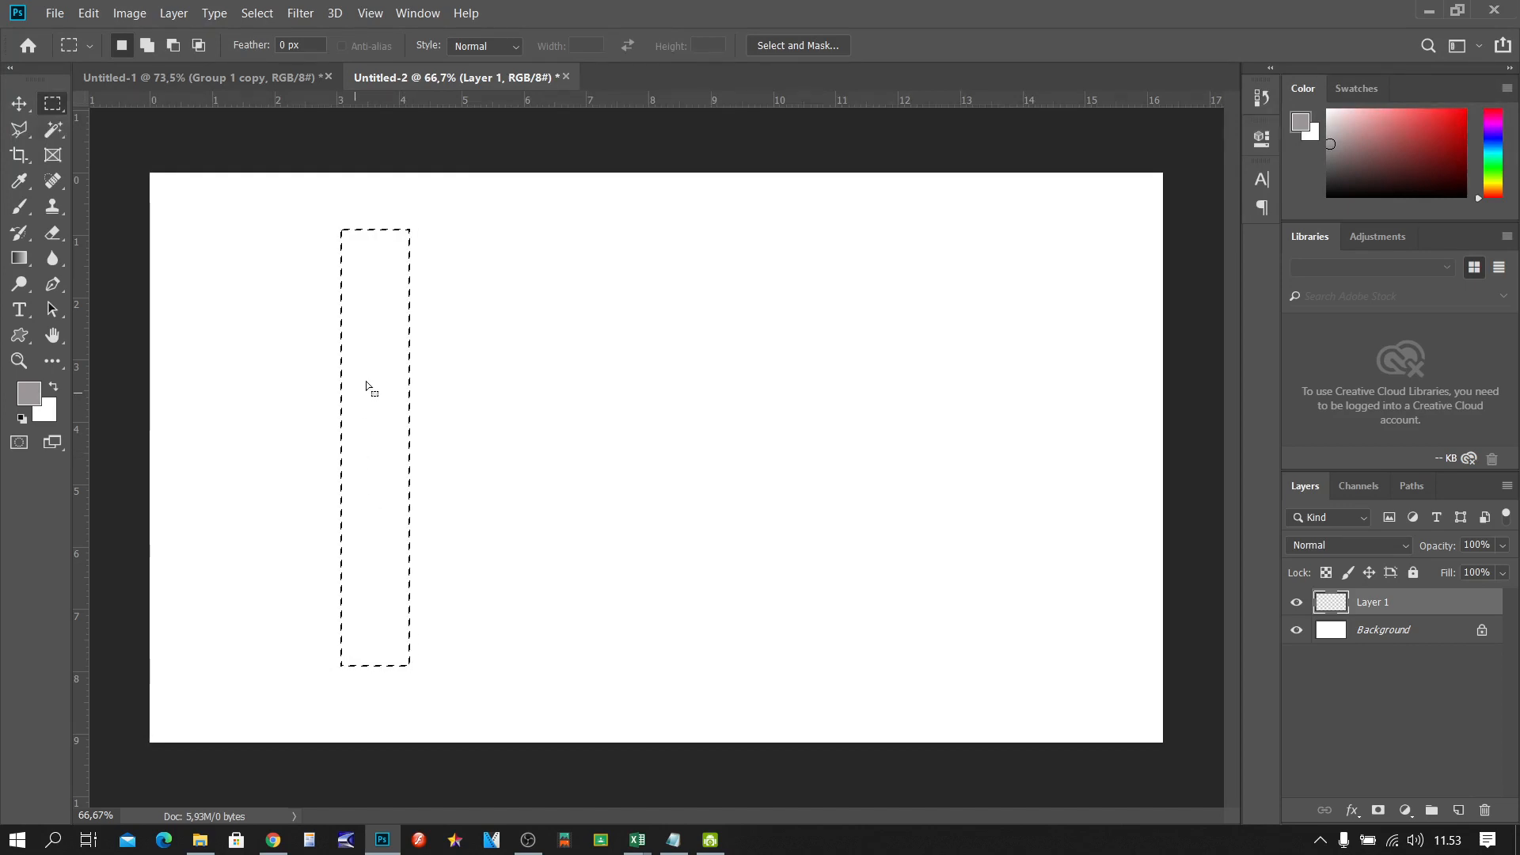
left_click(401, 271)
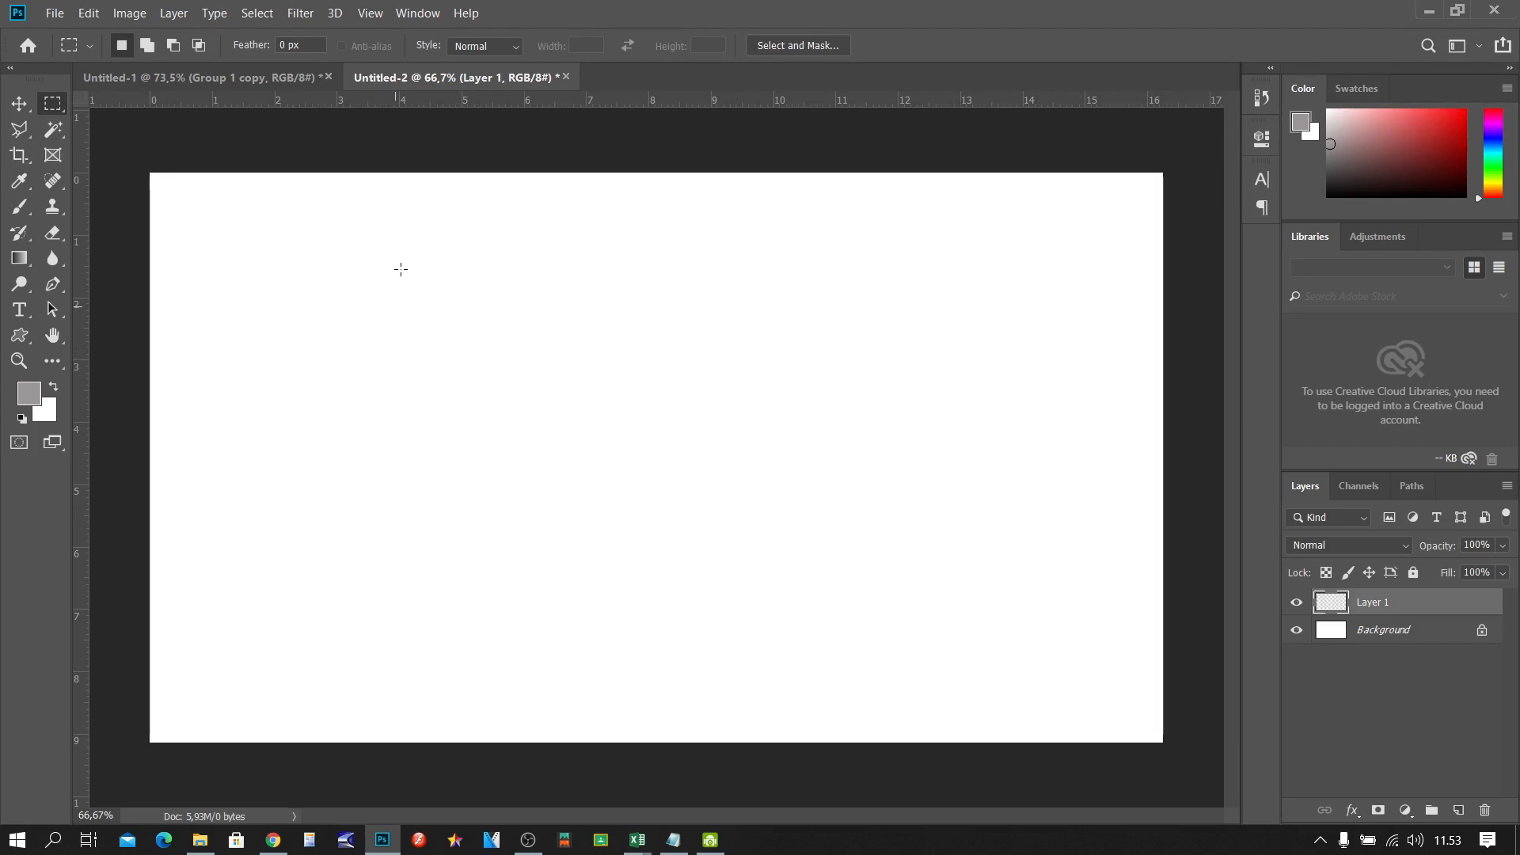
left_click_drag(385, 228, 437, 650)
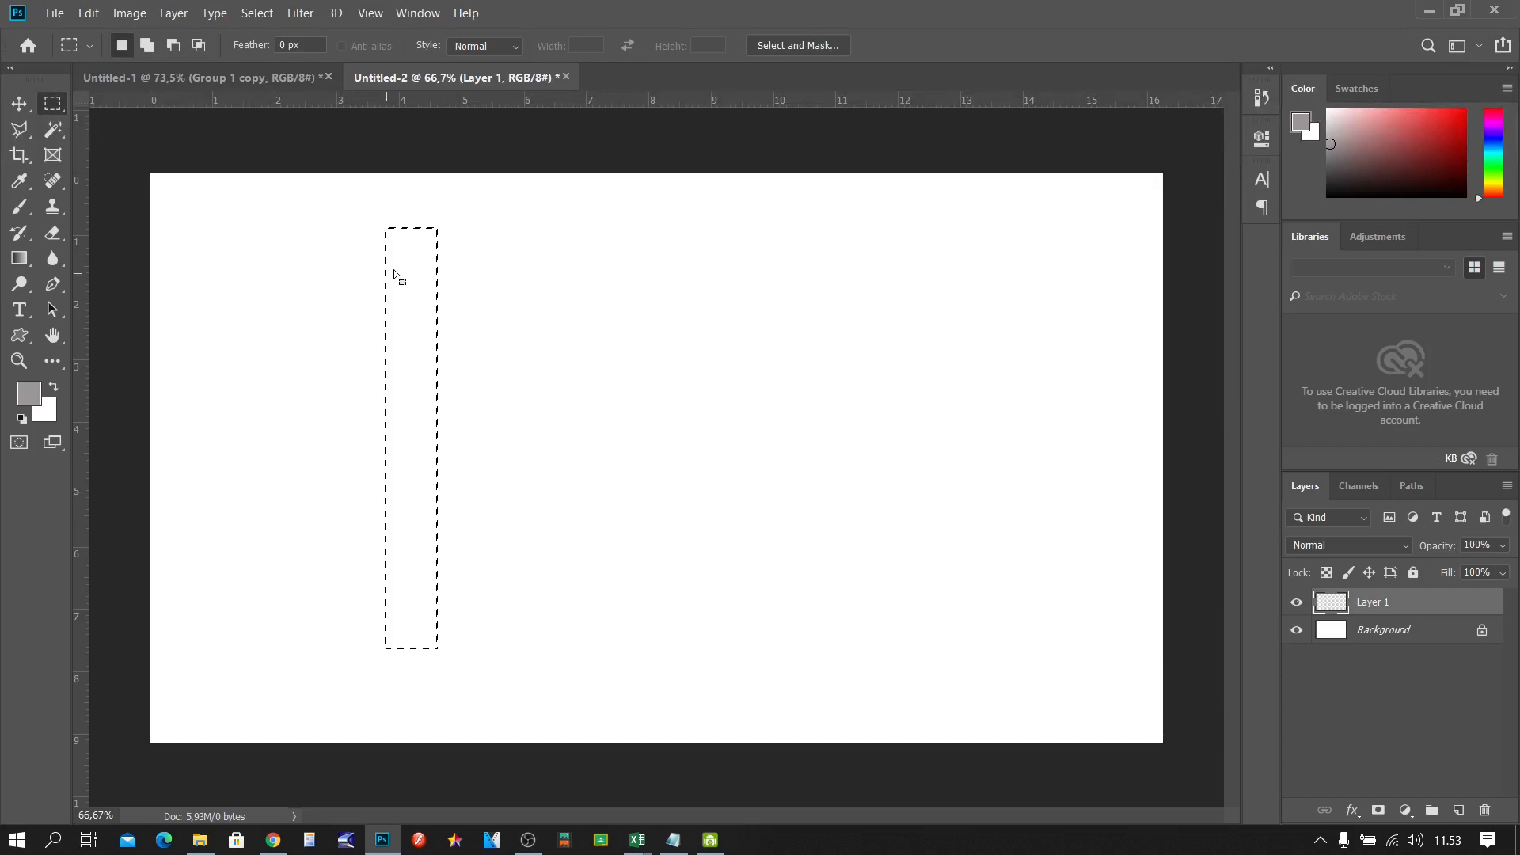
Step: Set the foreground colour to dark brown #3b3213 and the background colour to golden tan #c3ac4f
left_click(28, 393)
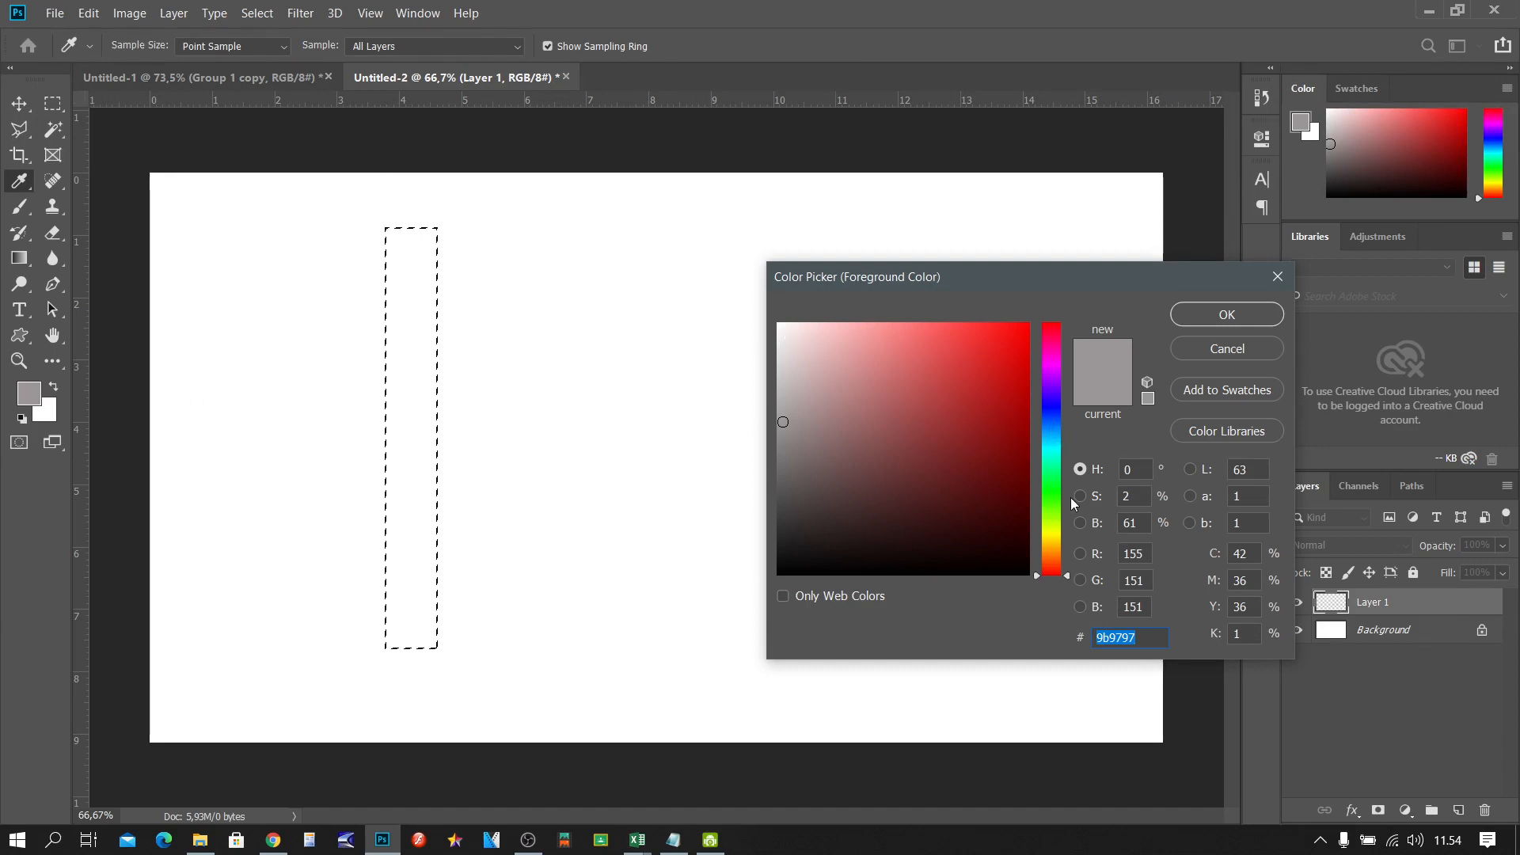
left_click(1057, 543)
left_click_drag(950, 468, 948, 517)
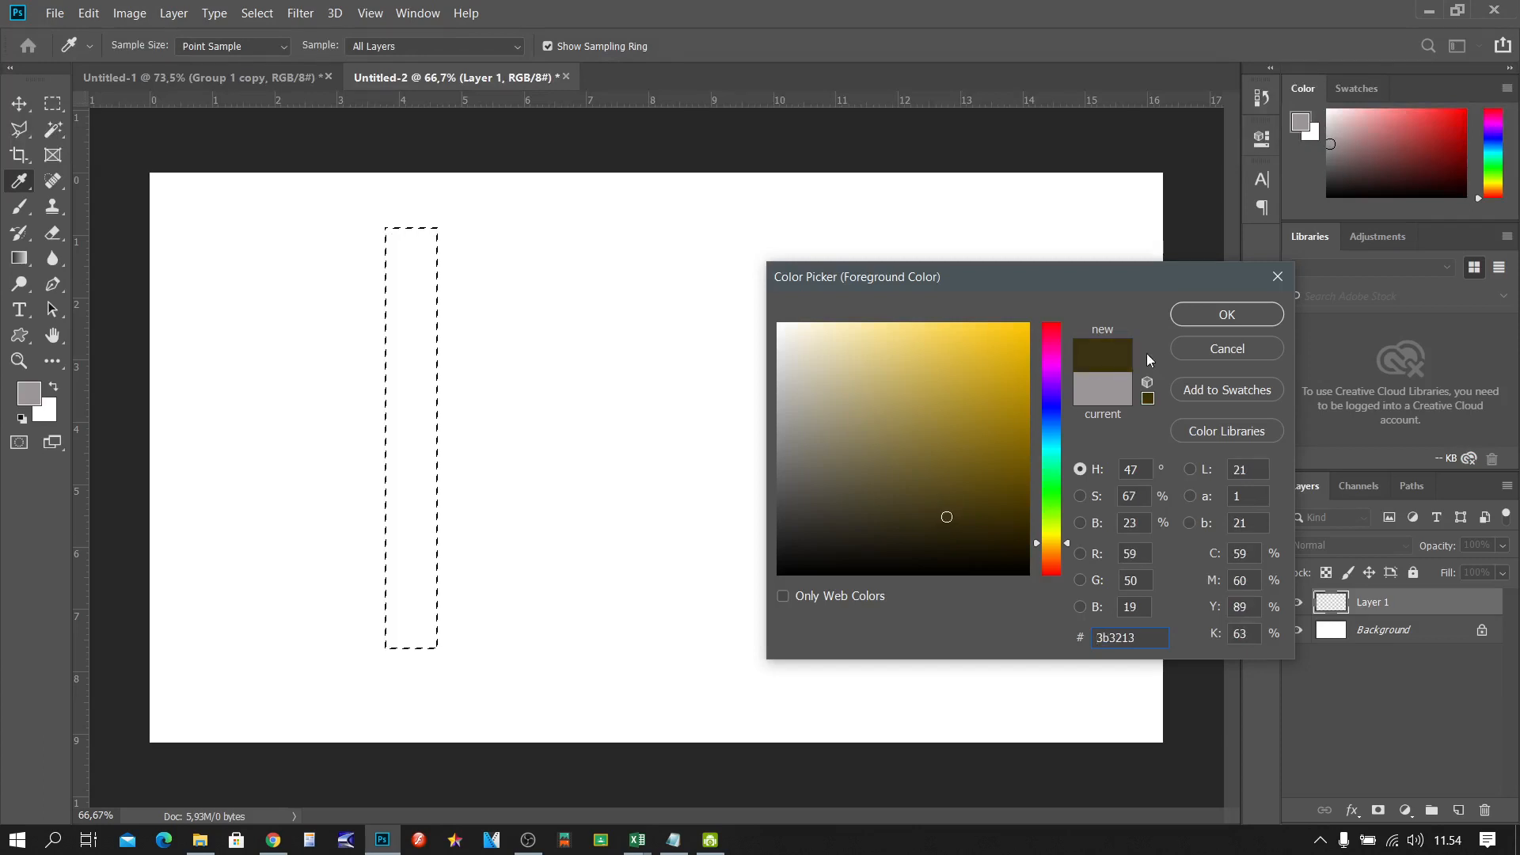
left_click(1199, 320)
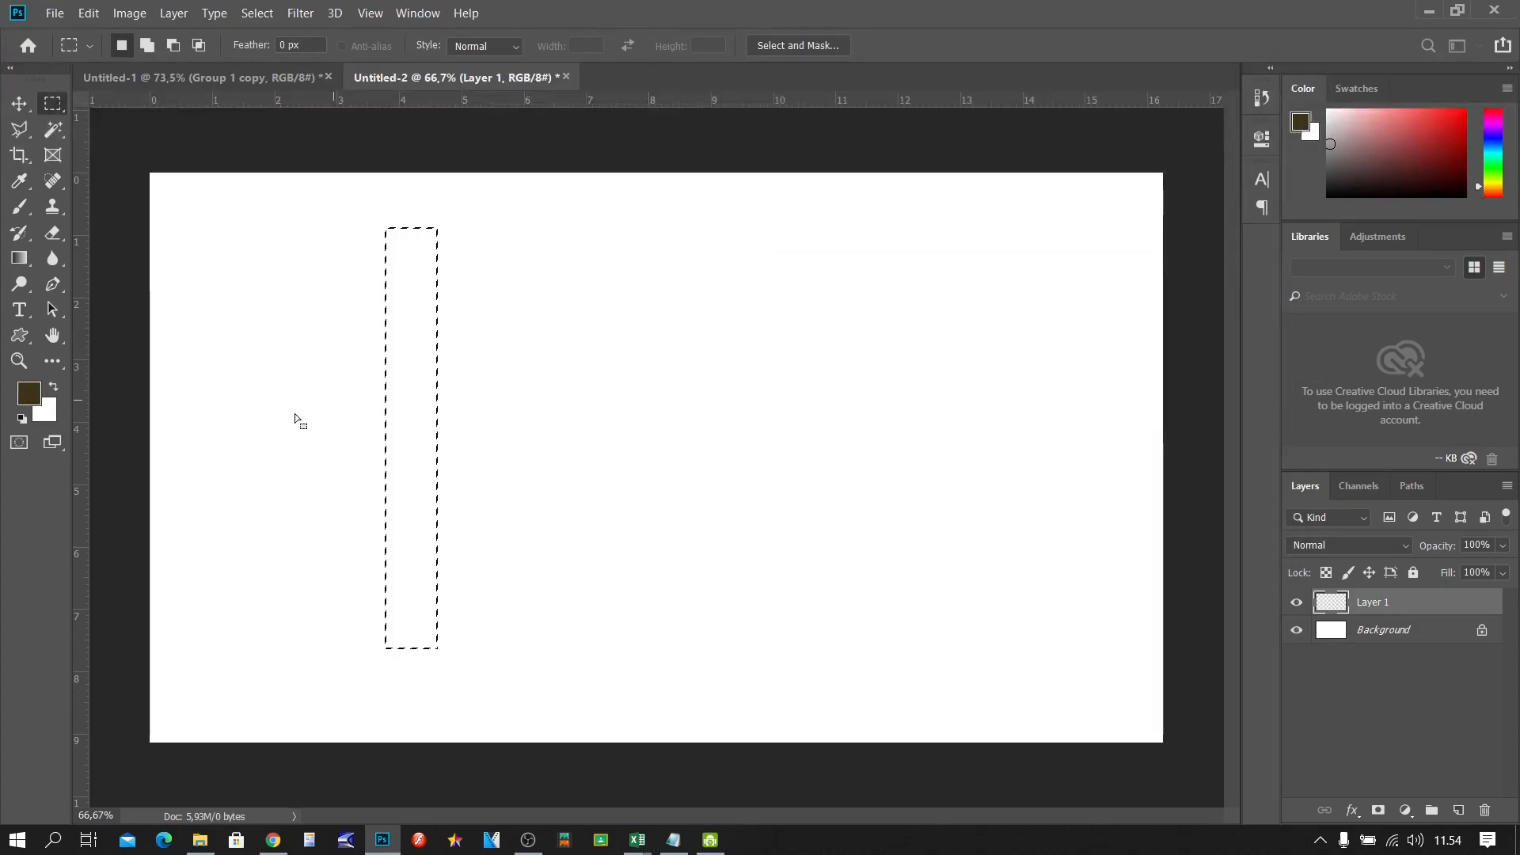
left_click(47, 415)
left_click_drag(1053, 534, 1053, 541)
mouse_move(969, 450)
left_mouse_down()
mouse_move(925, 428)
mouse_move(922, 394)
mouse_move(946, 379)
left_mouse_up()
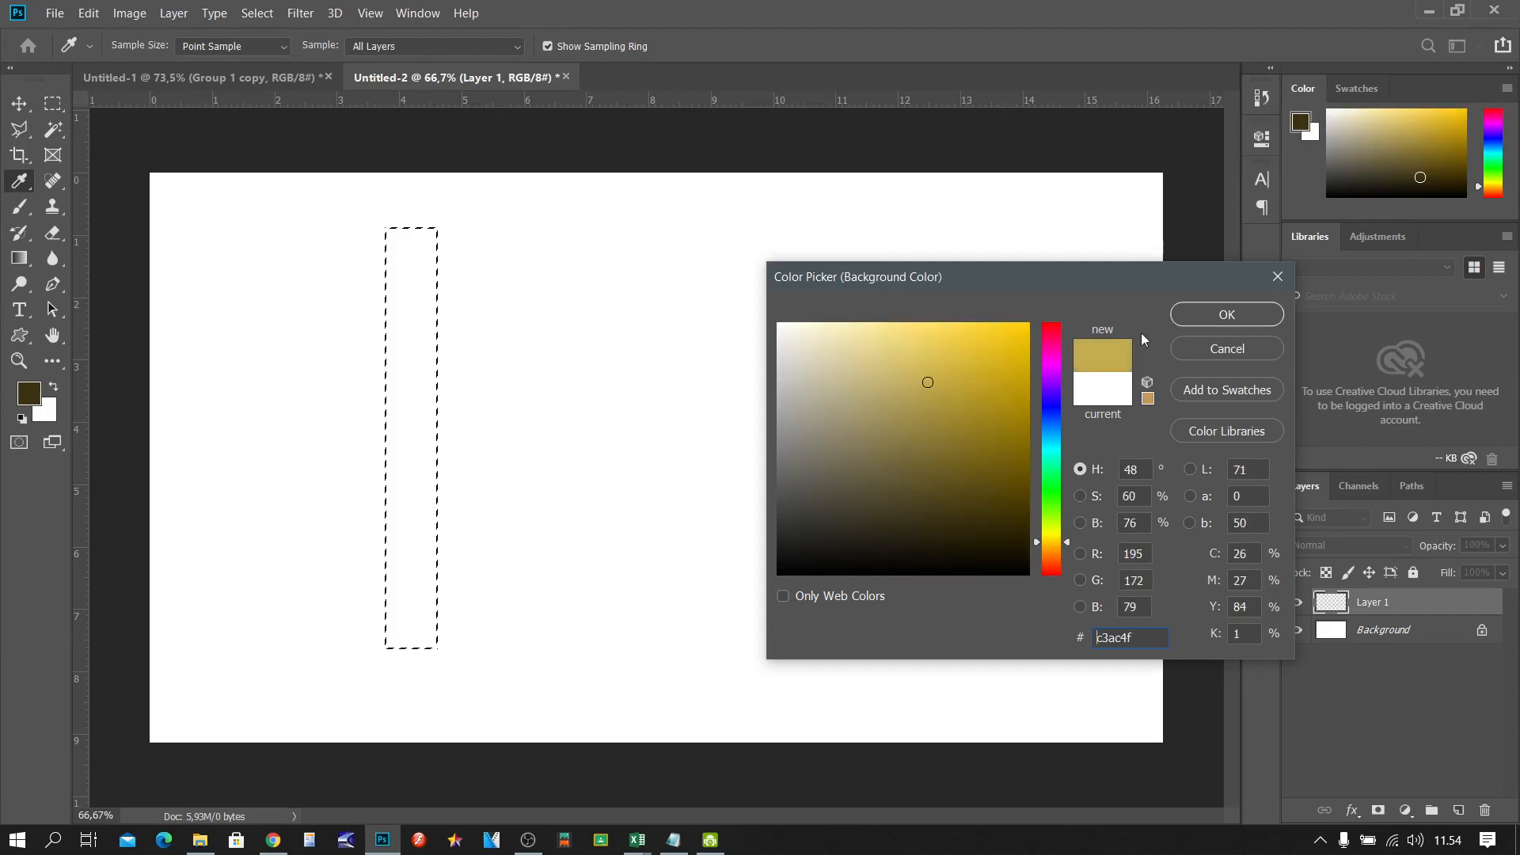
left_click(1204, 316)
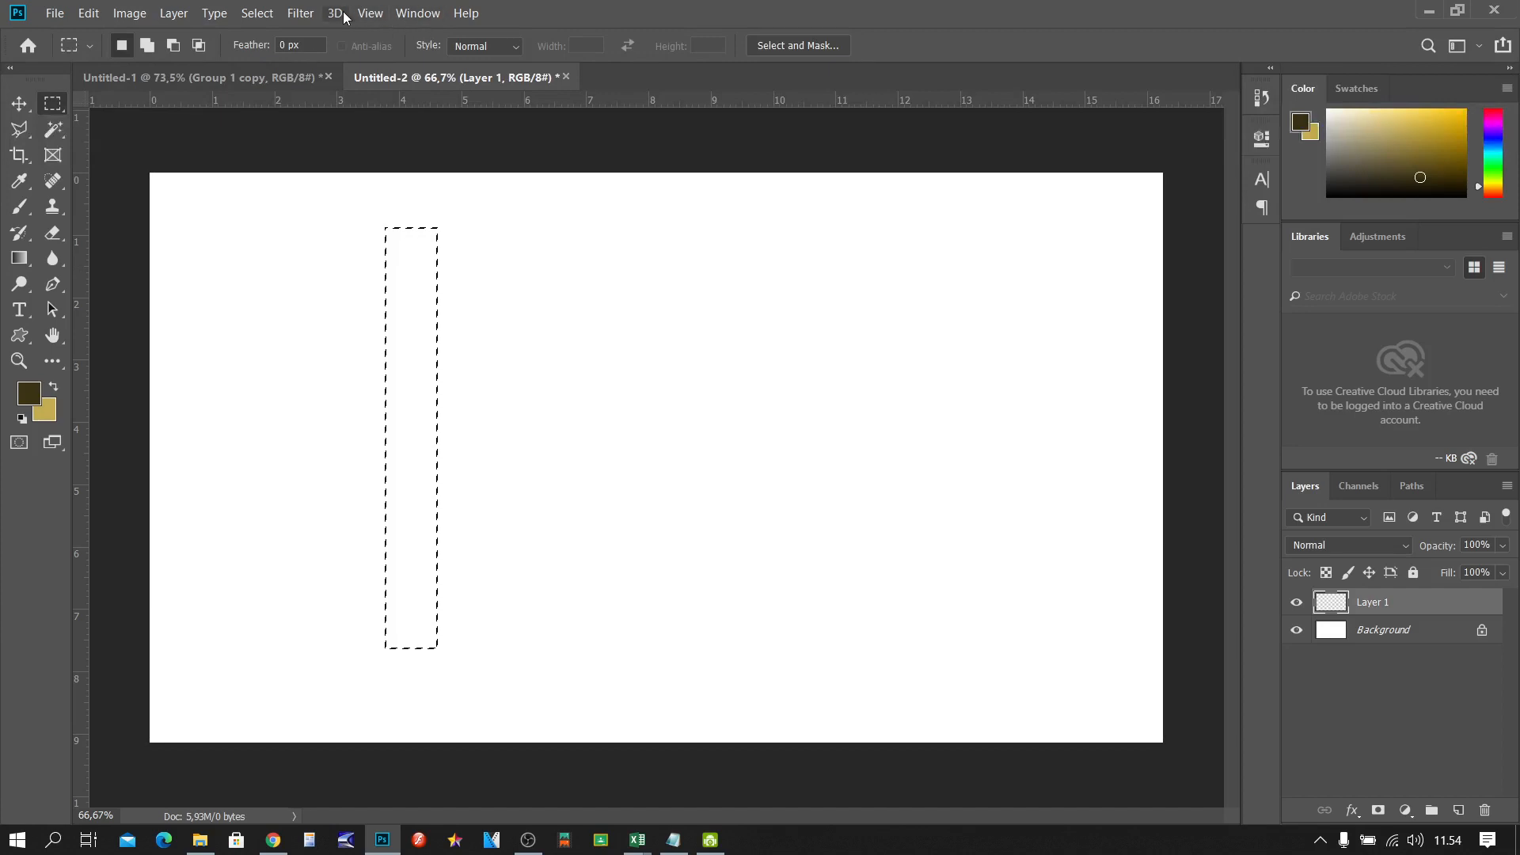
Step: Fill the selection with a wood-like texture using the Fibers render filter, fine-tuning its variance and strength
left_click(301, 14)
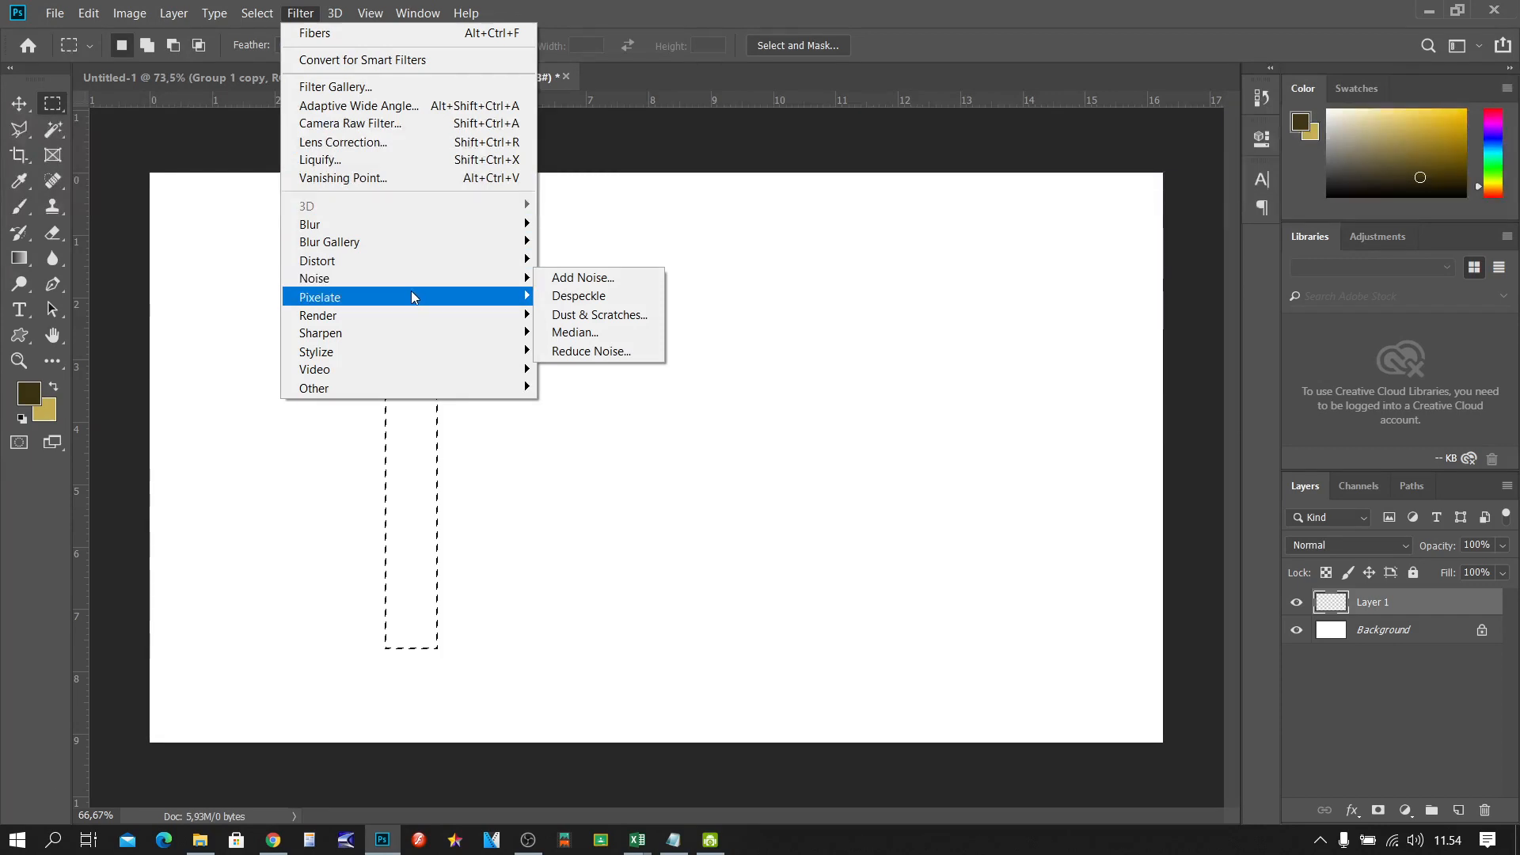
mouse_move(418, 314)
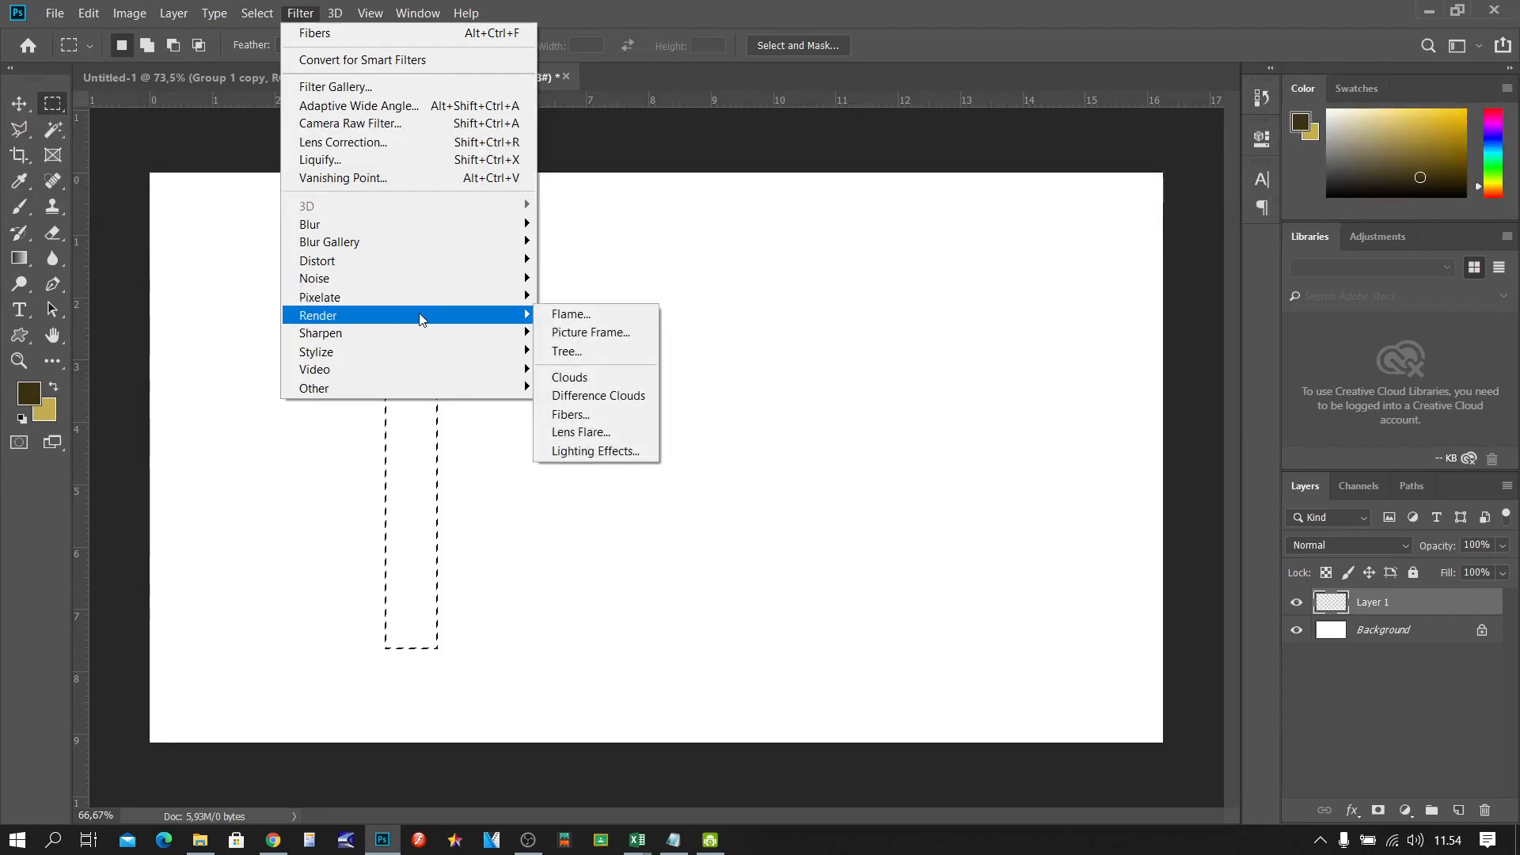
mouse_move(406, 319)
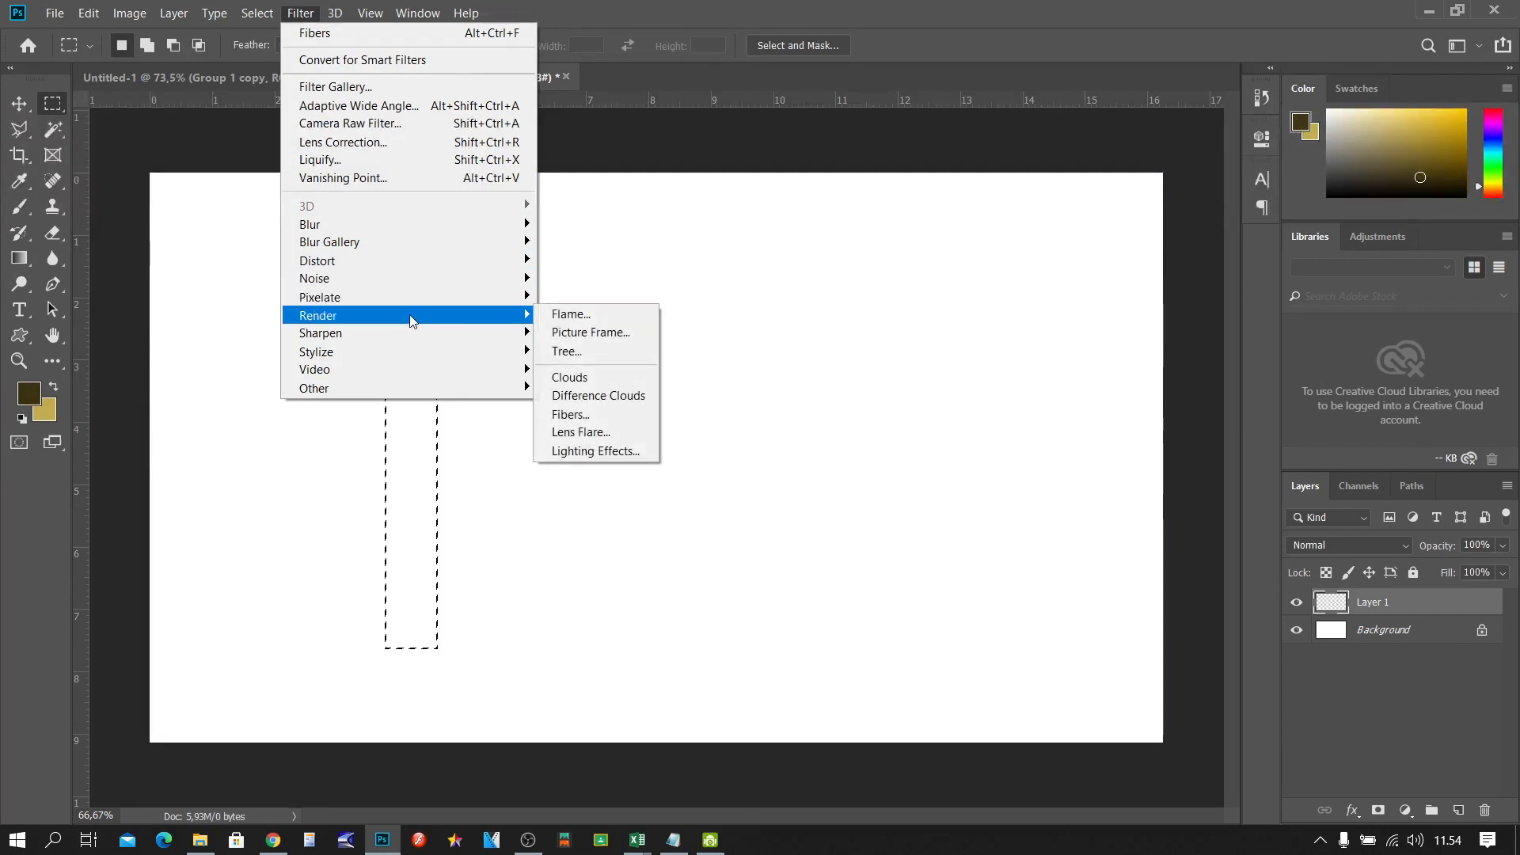
left_click(597, 418)
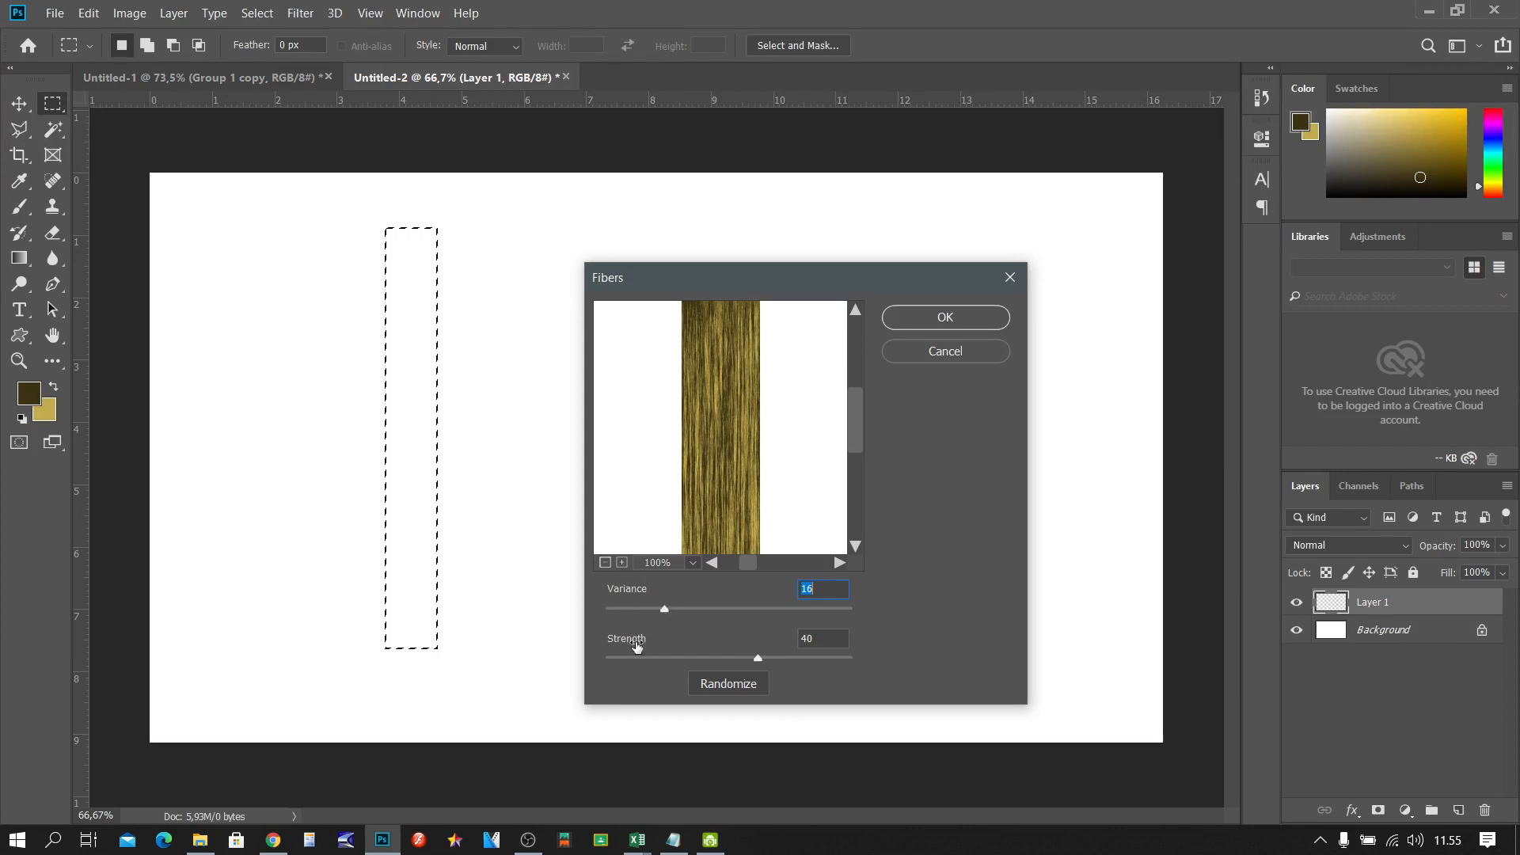
mouse_move(663, 608)
left_mouse_down()
mouse_move(718, 609)
mouse_move(668, 602)
left_mouse_up()
left_click(762, 659)
left_click(947, 319)
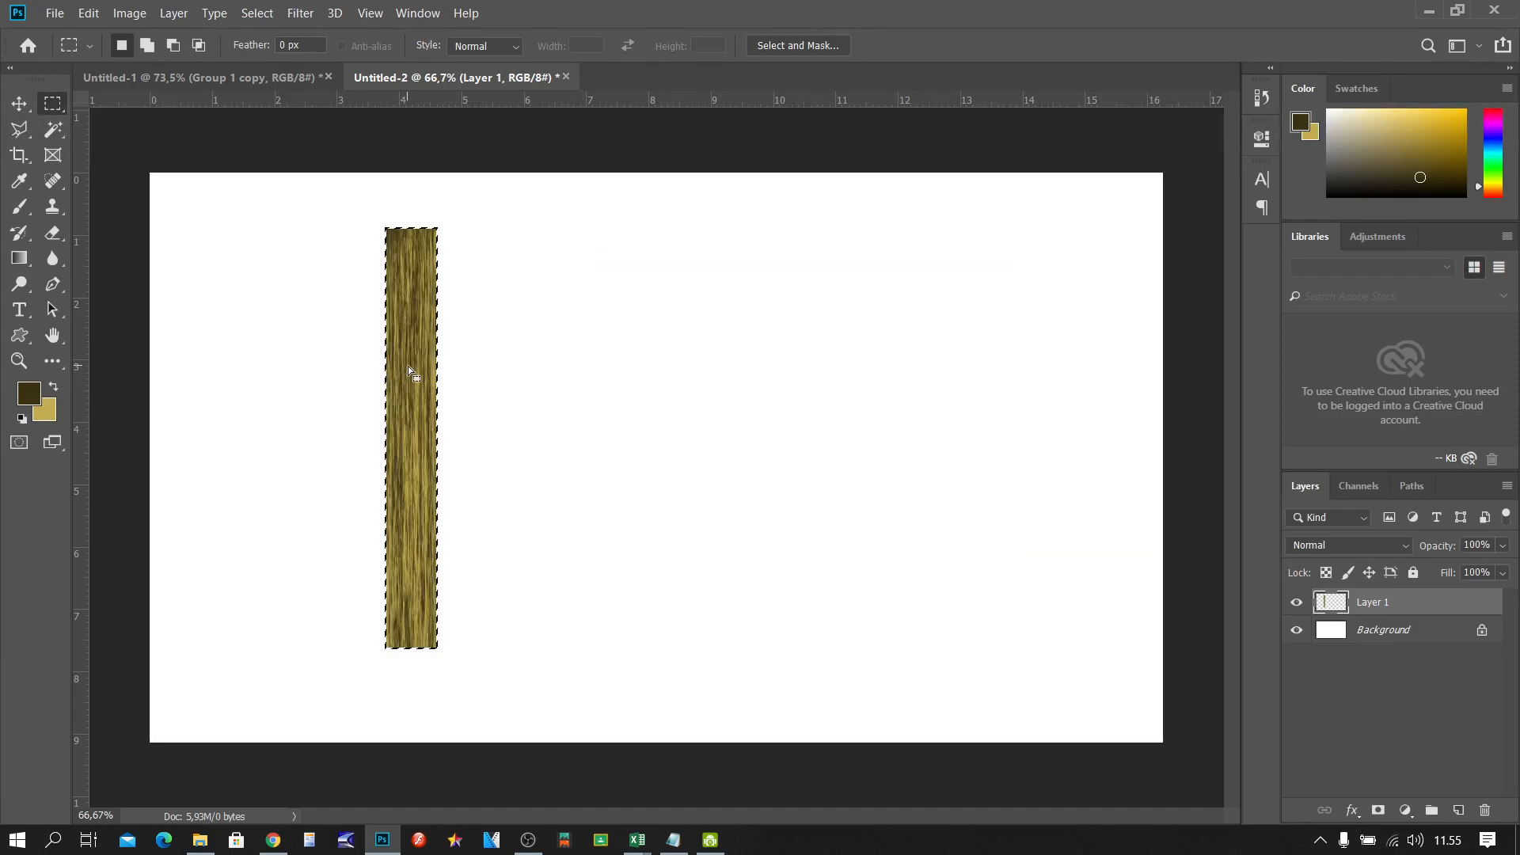
Step: Clear the selection around the wood-textured strip
scroll(383, 368, "up", 3)
scroll(367, 394, "up", 4)
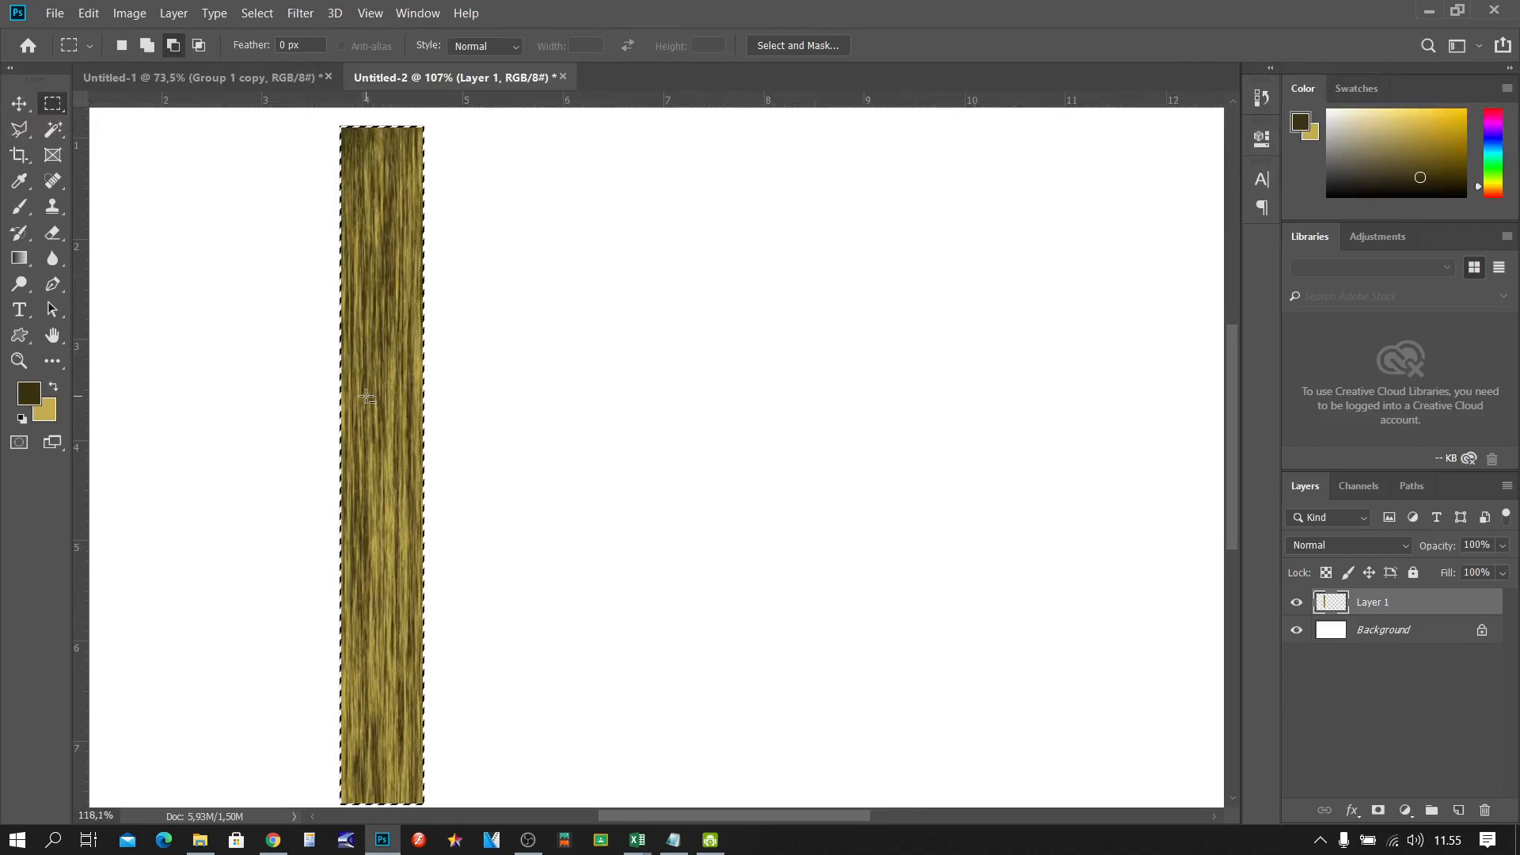
scroll(368, 388, "up", 4)
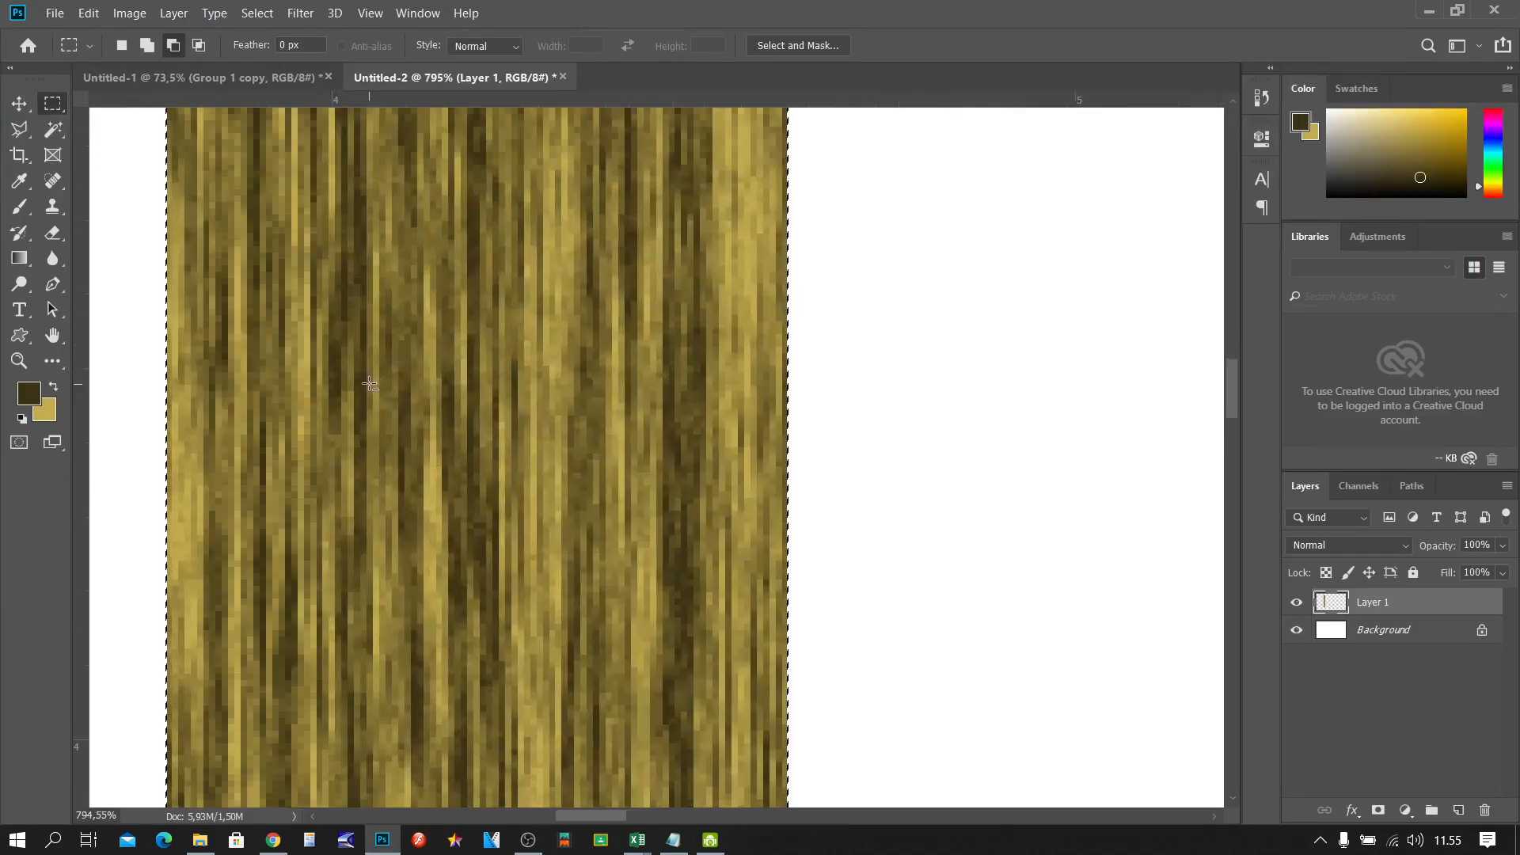
scroll(369, 386, "down", 4)
scroll(371, 383, "down", 5)
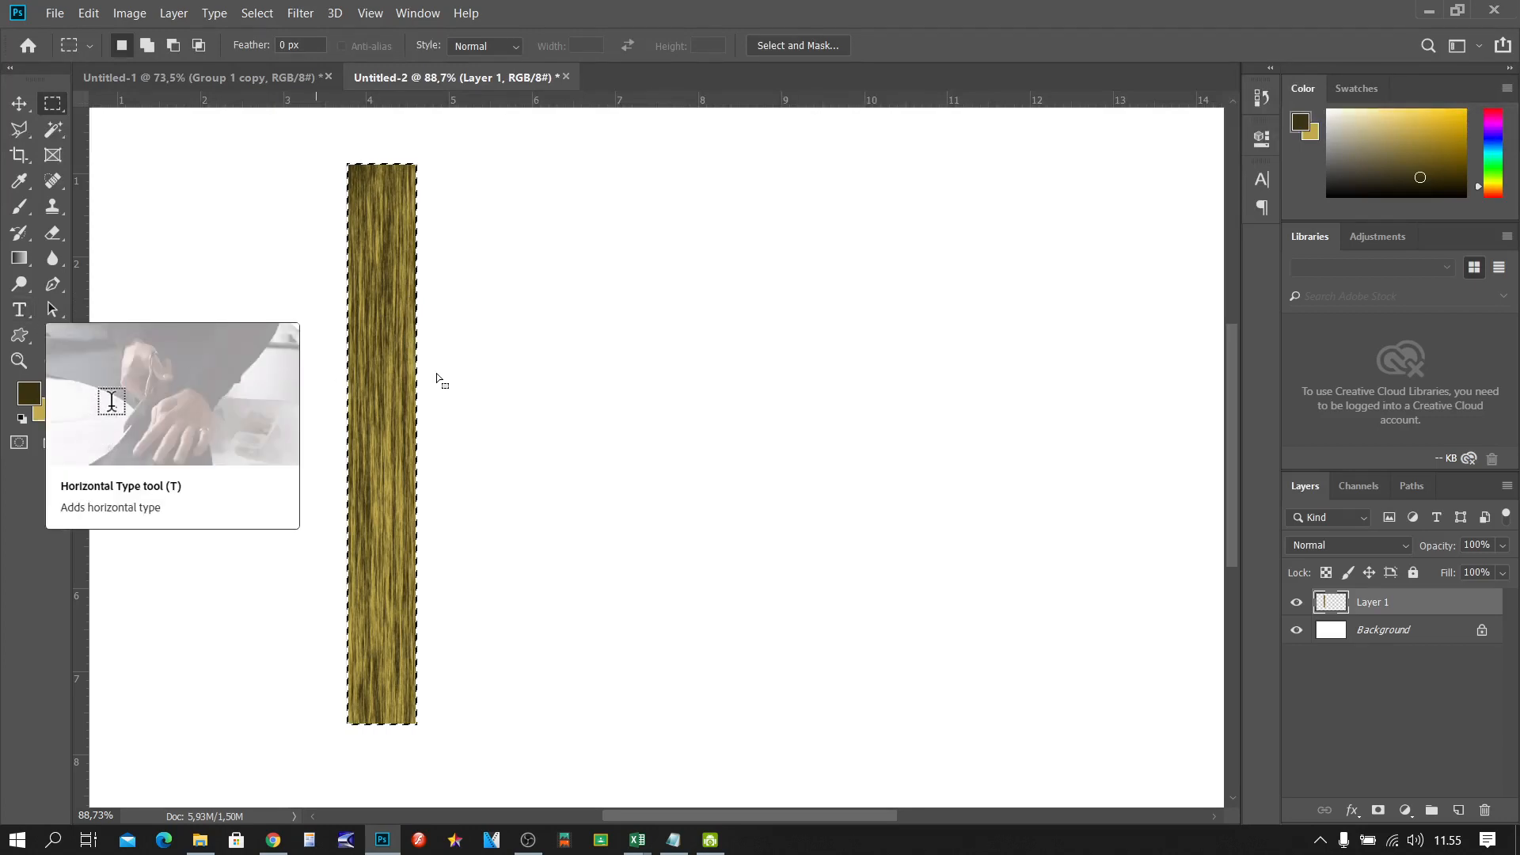
key("ctrl+d")
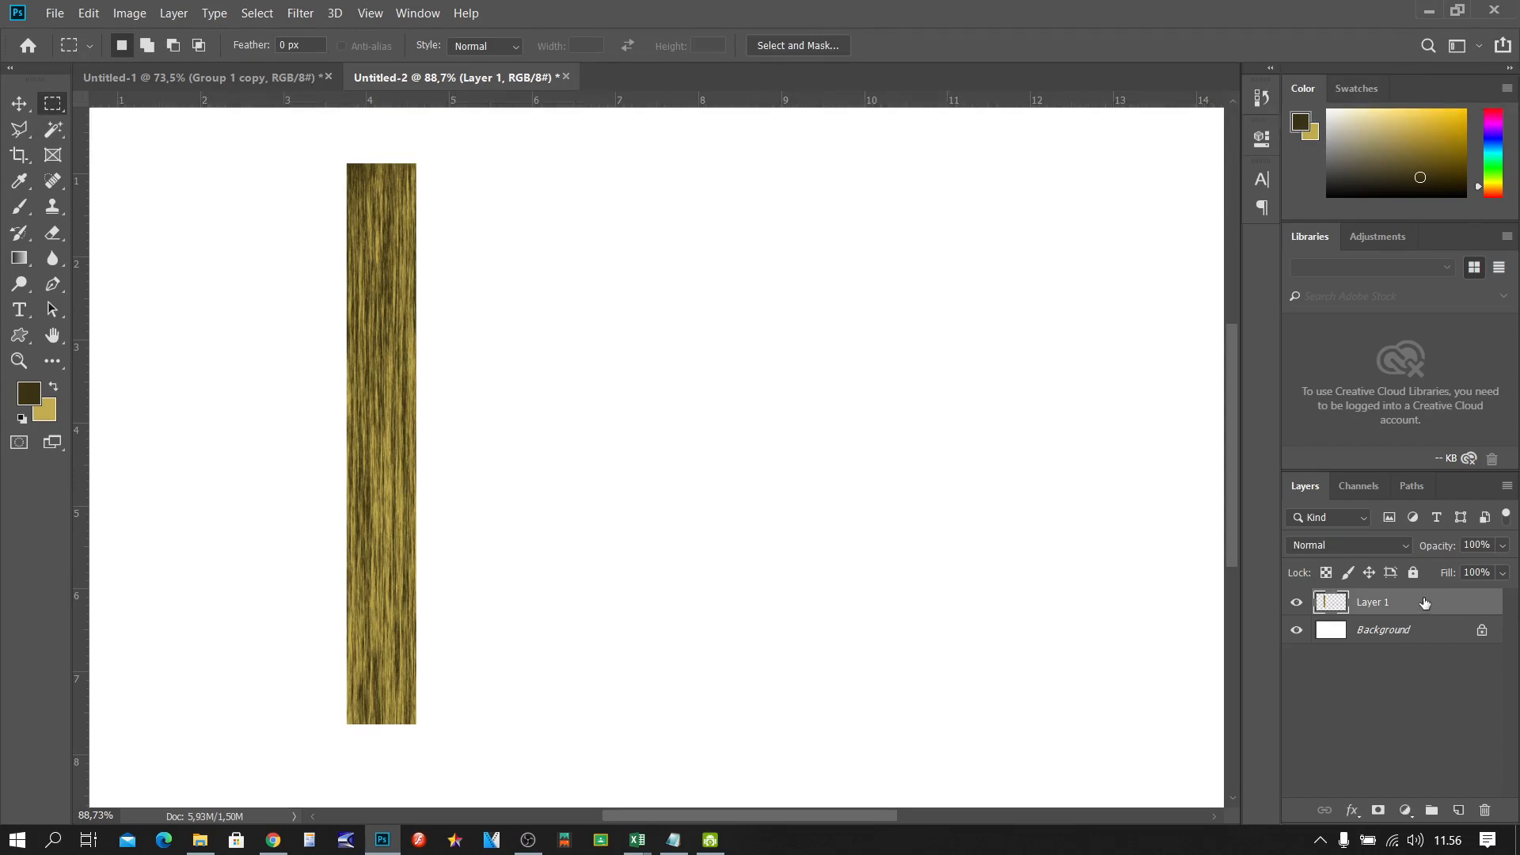
Step: Duplicate the wood strip layer and move the copy about 1.3 cm to the right of the original
key("ctrl+j")
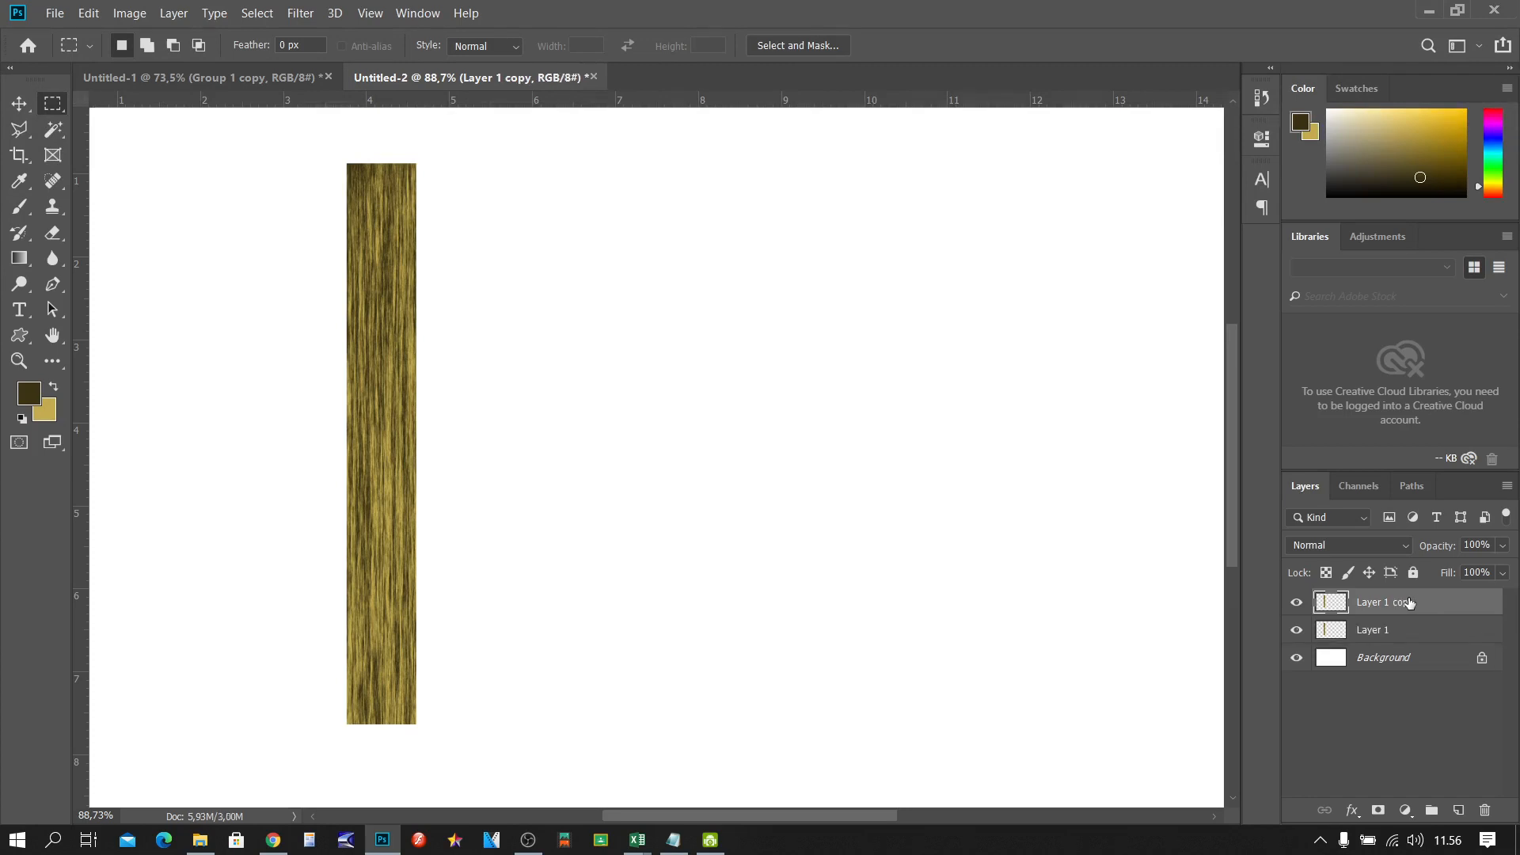
left_click(19, 103)
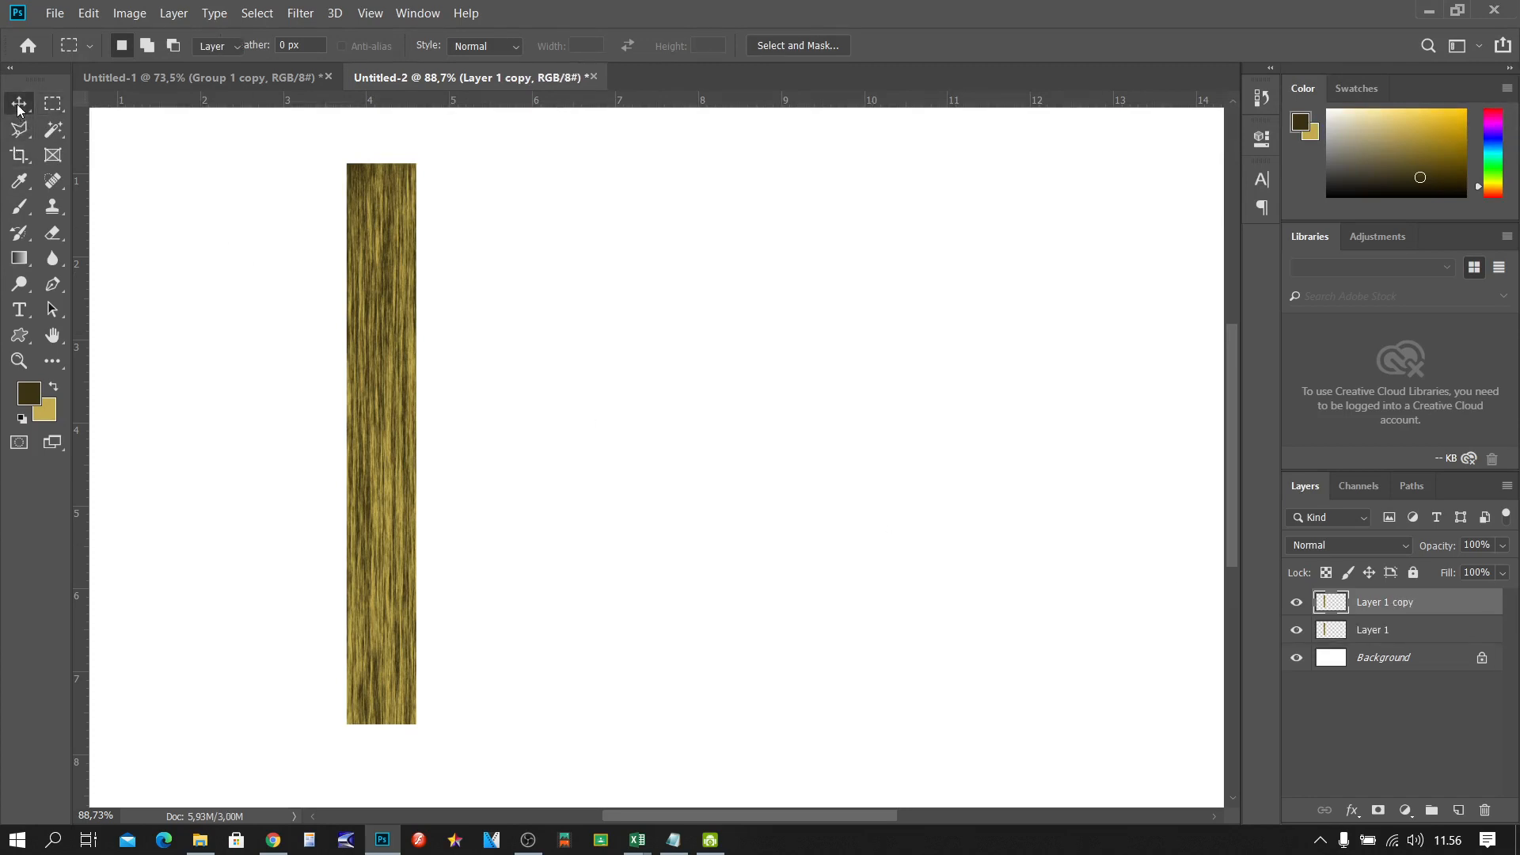
left_click_drag(381, 360, 487, 359)
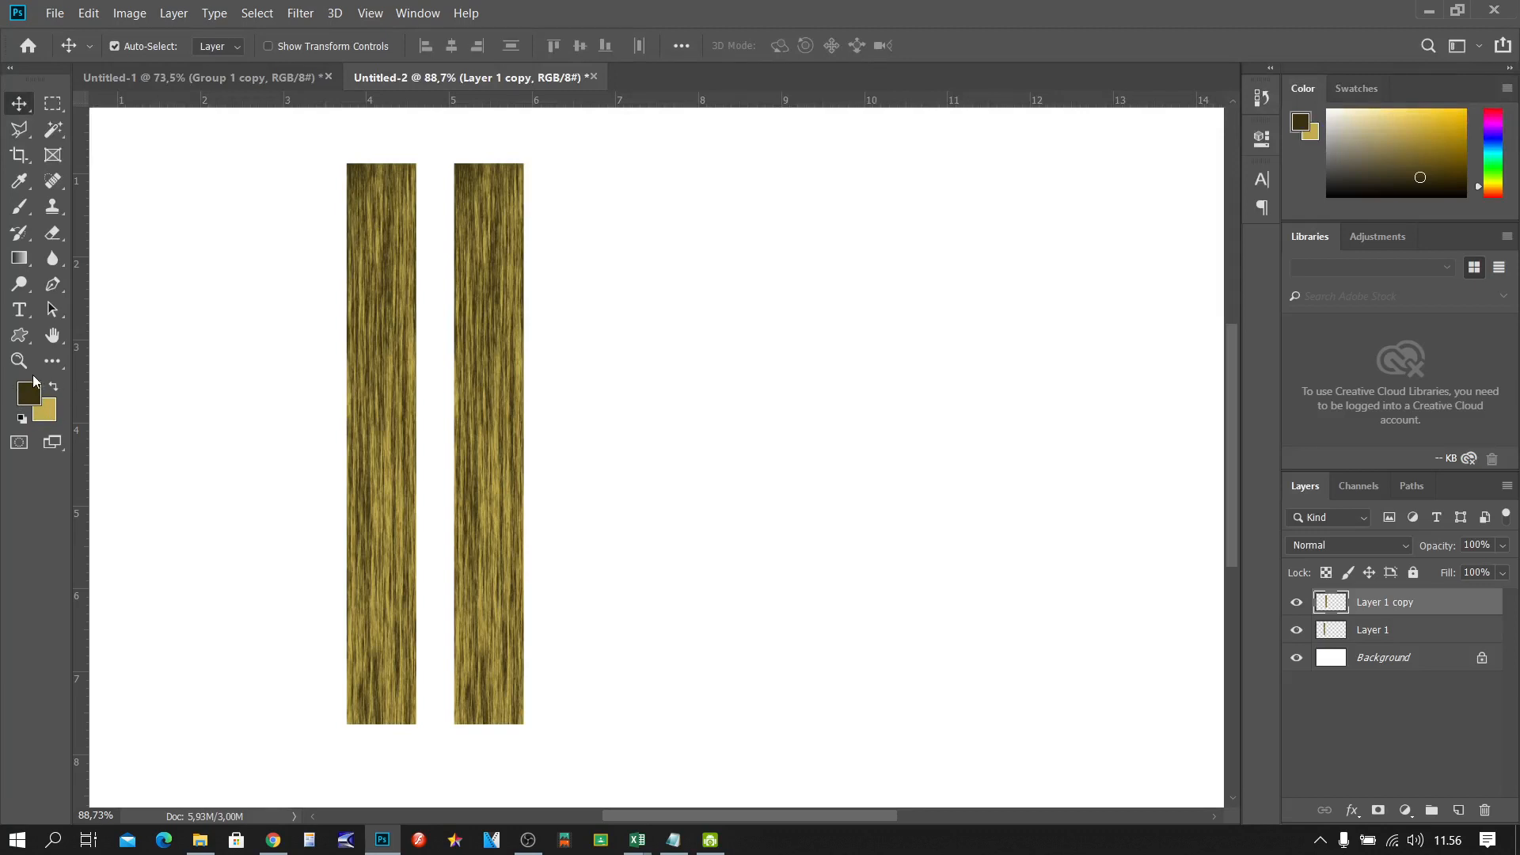
Step: Restore the default black and white colours and set the Gradient tool to a reflected Foreground to Background gradient
key("d")
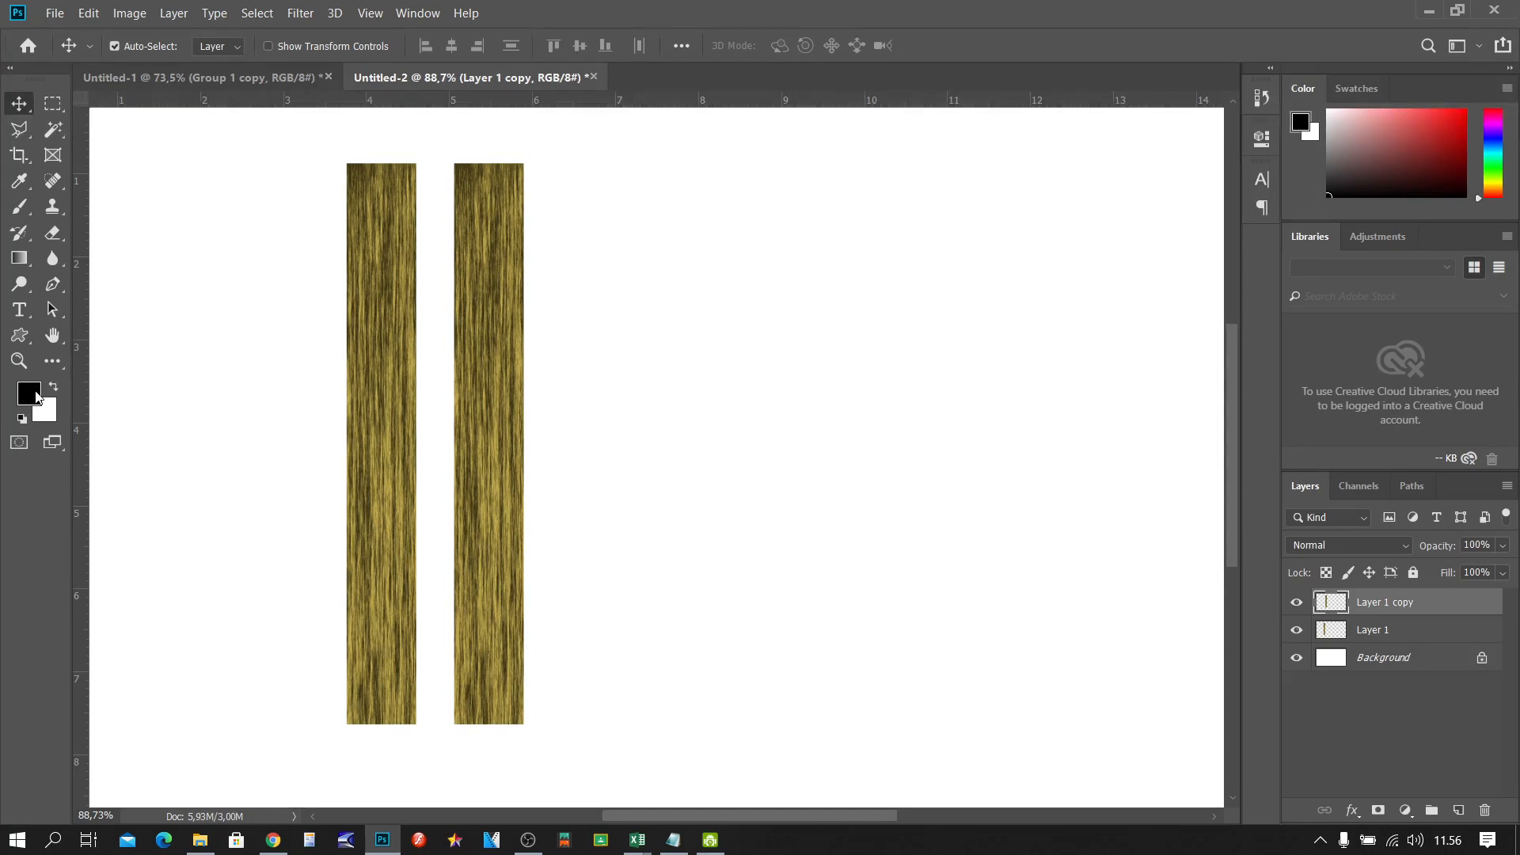
left_click(20, 264)
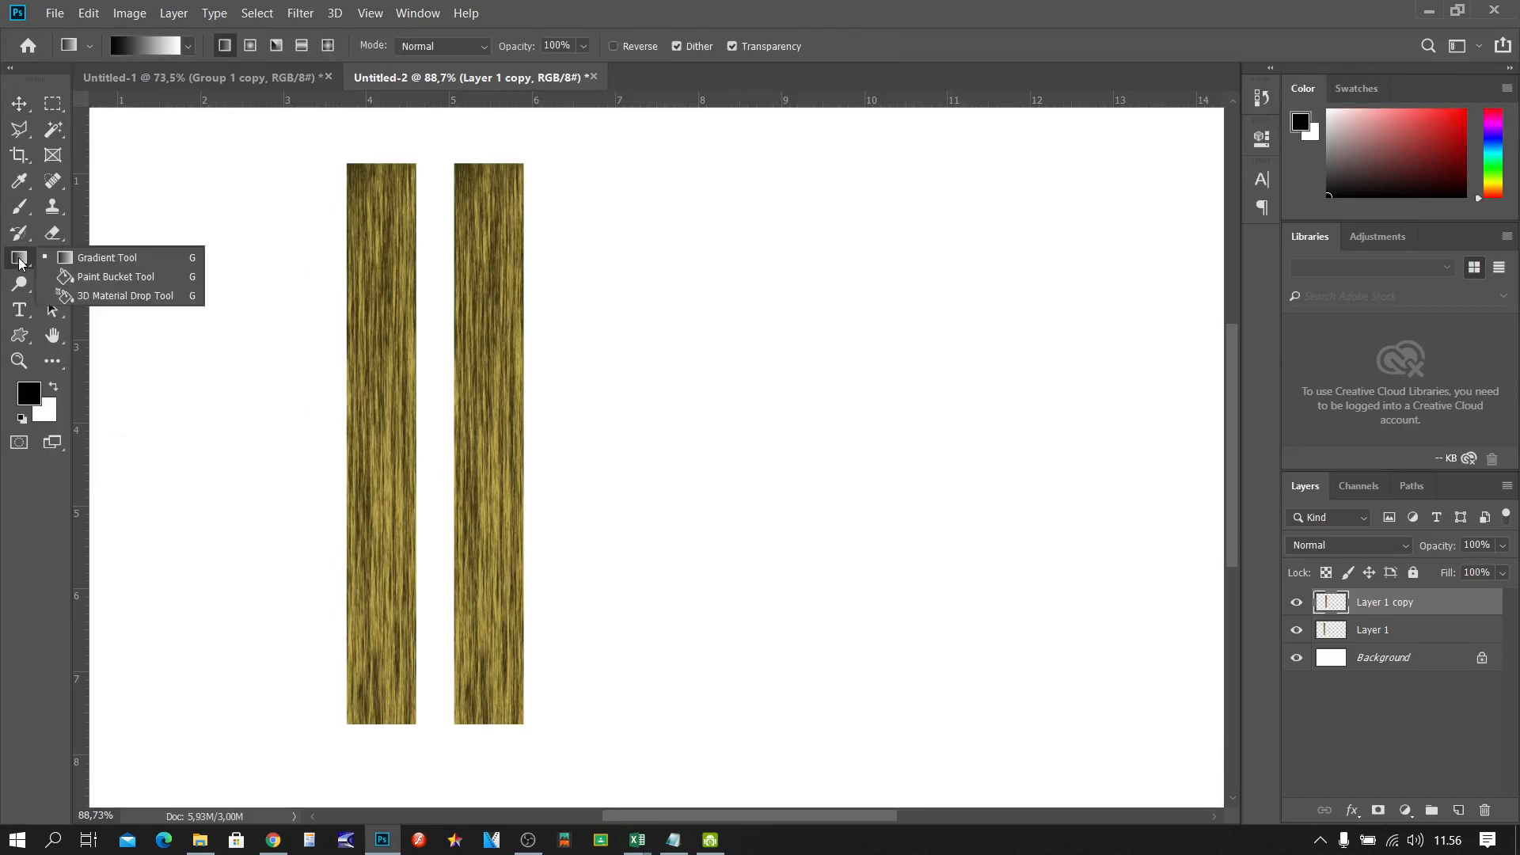
left_click(99, 254)
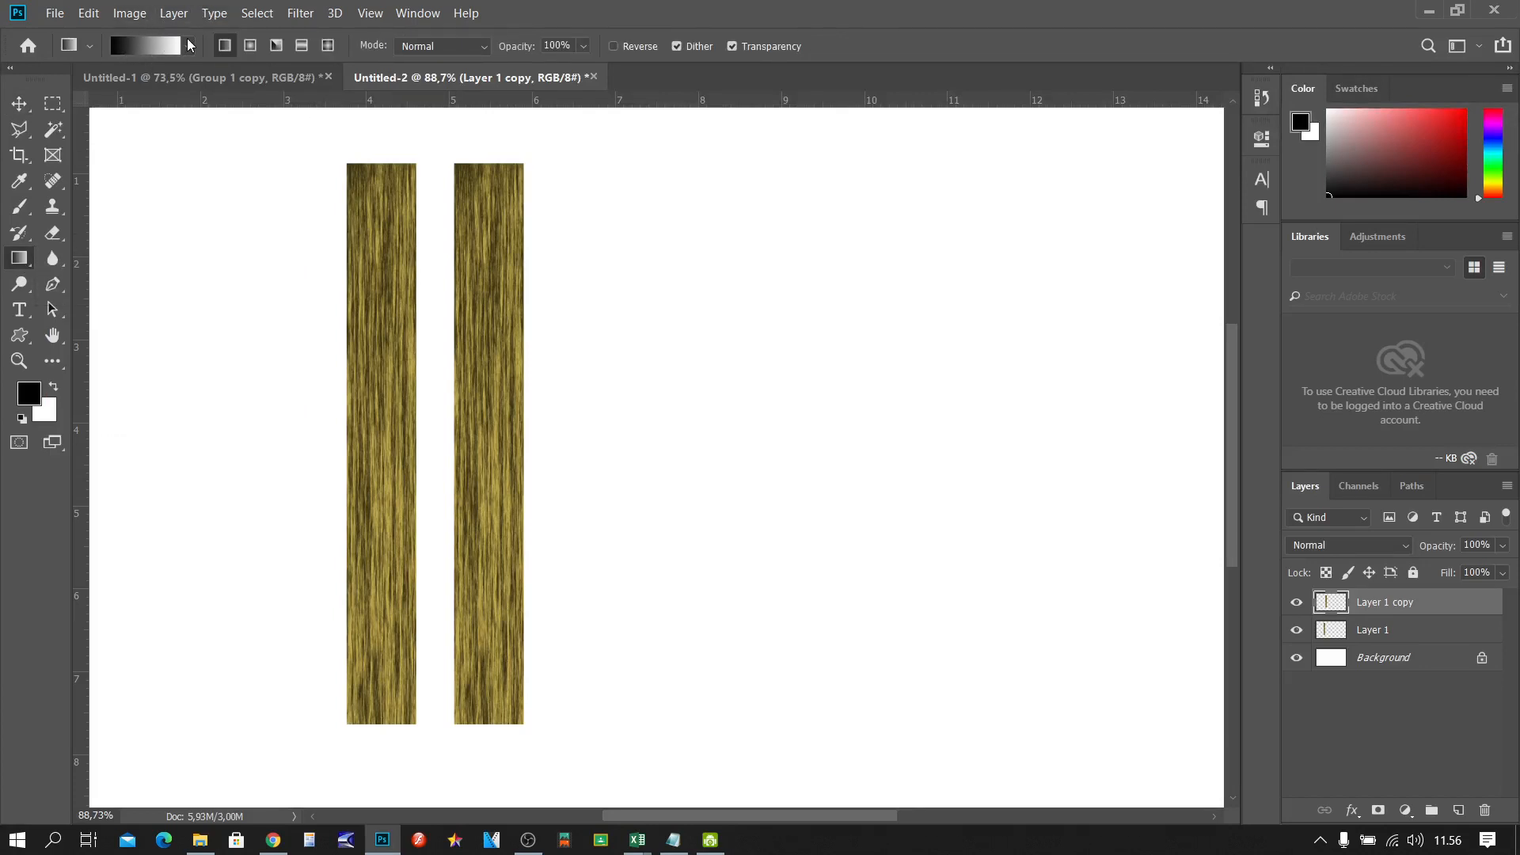
left_click(182, 46)
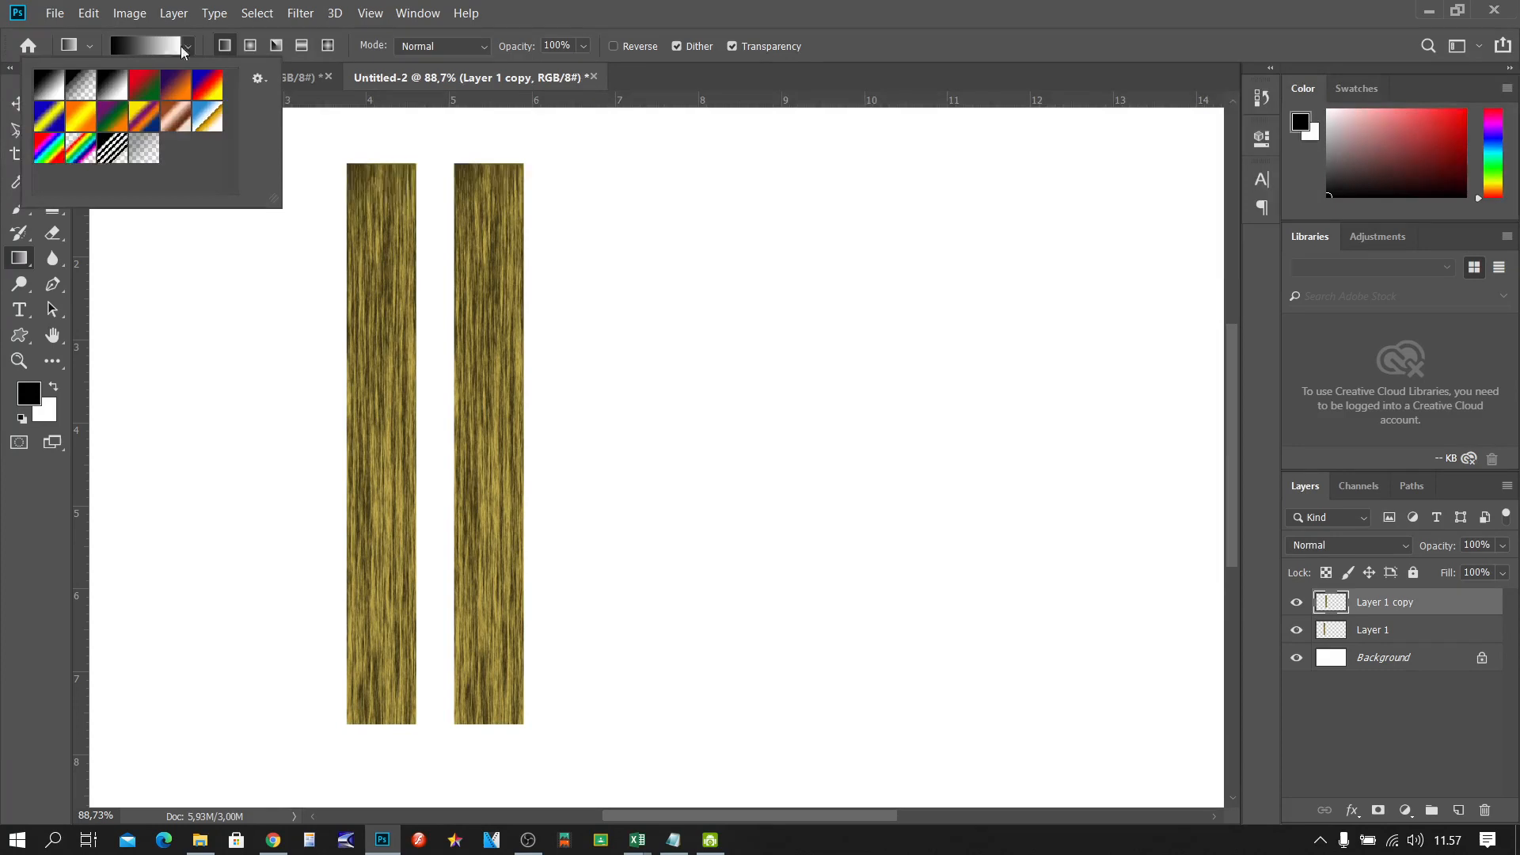
left_click(48, 85)
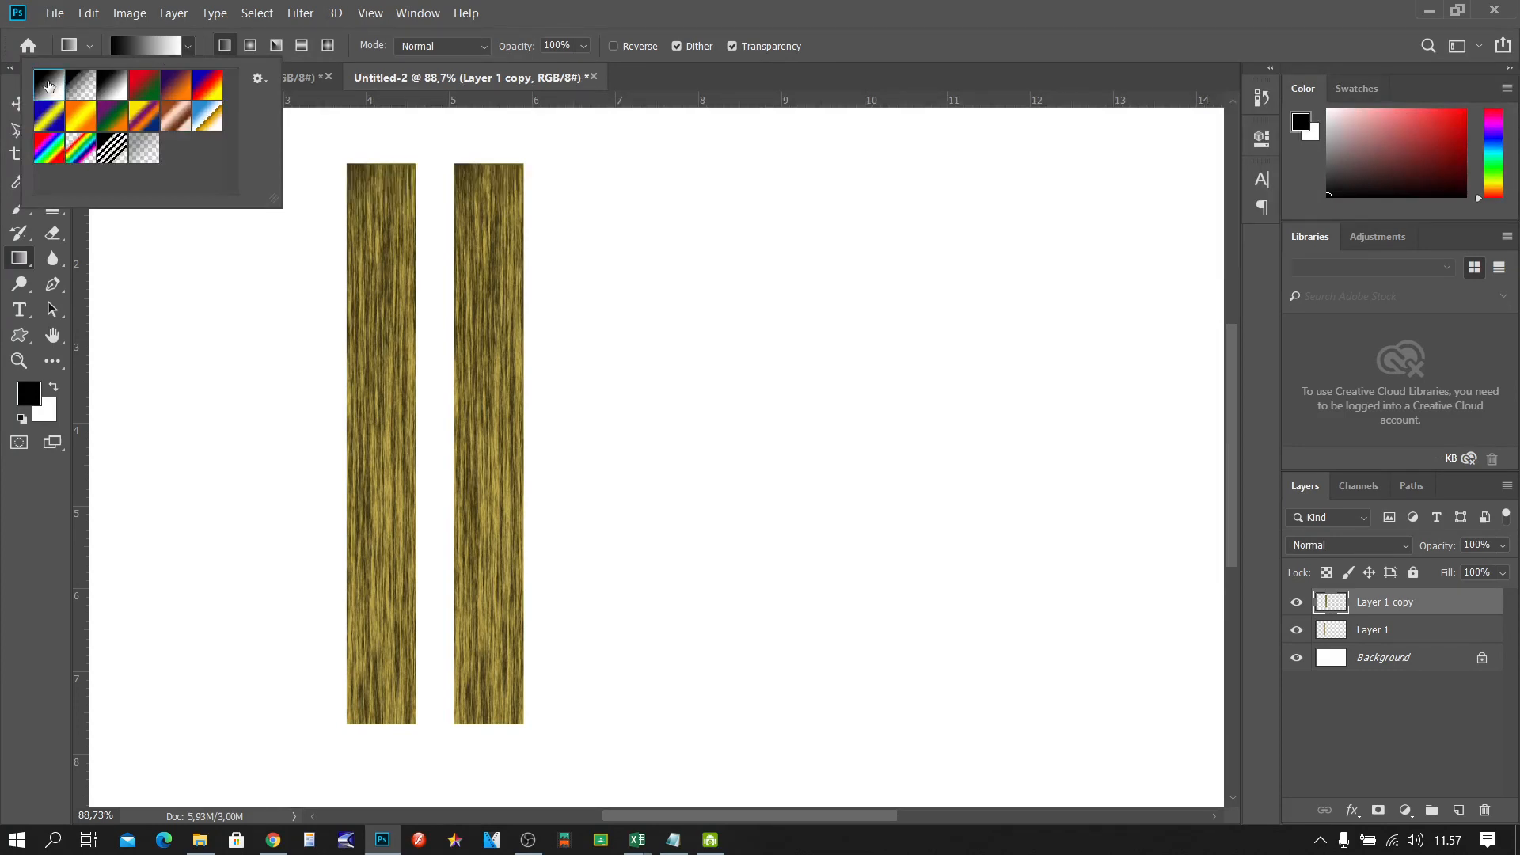
left_click(552, 7)
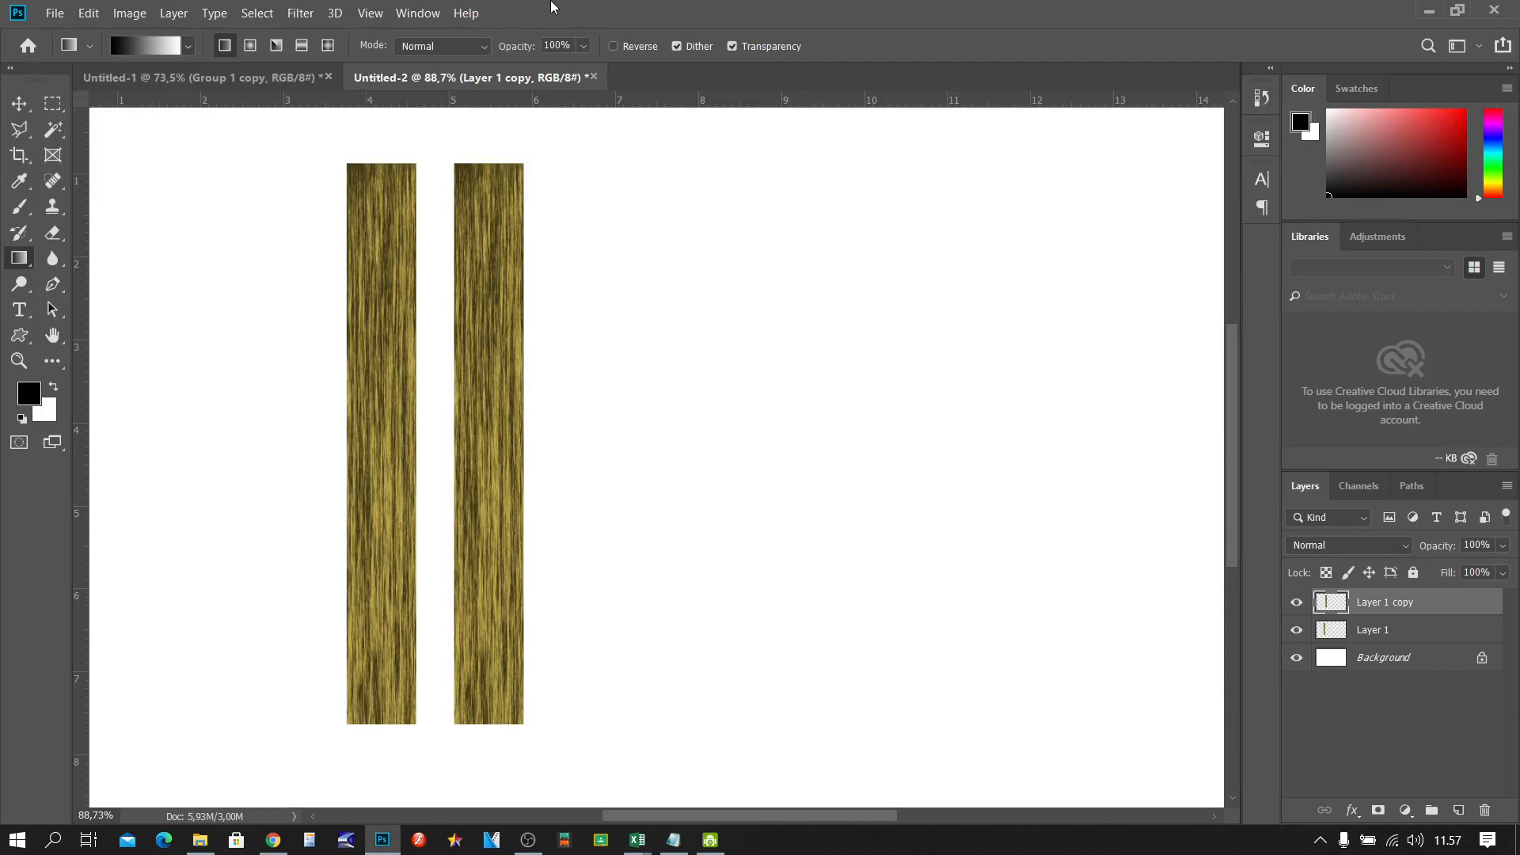
left_click(302, 48)
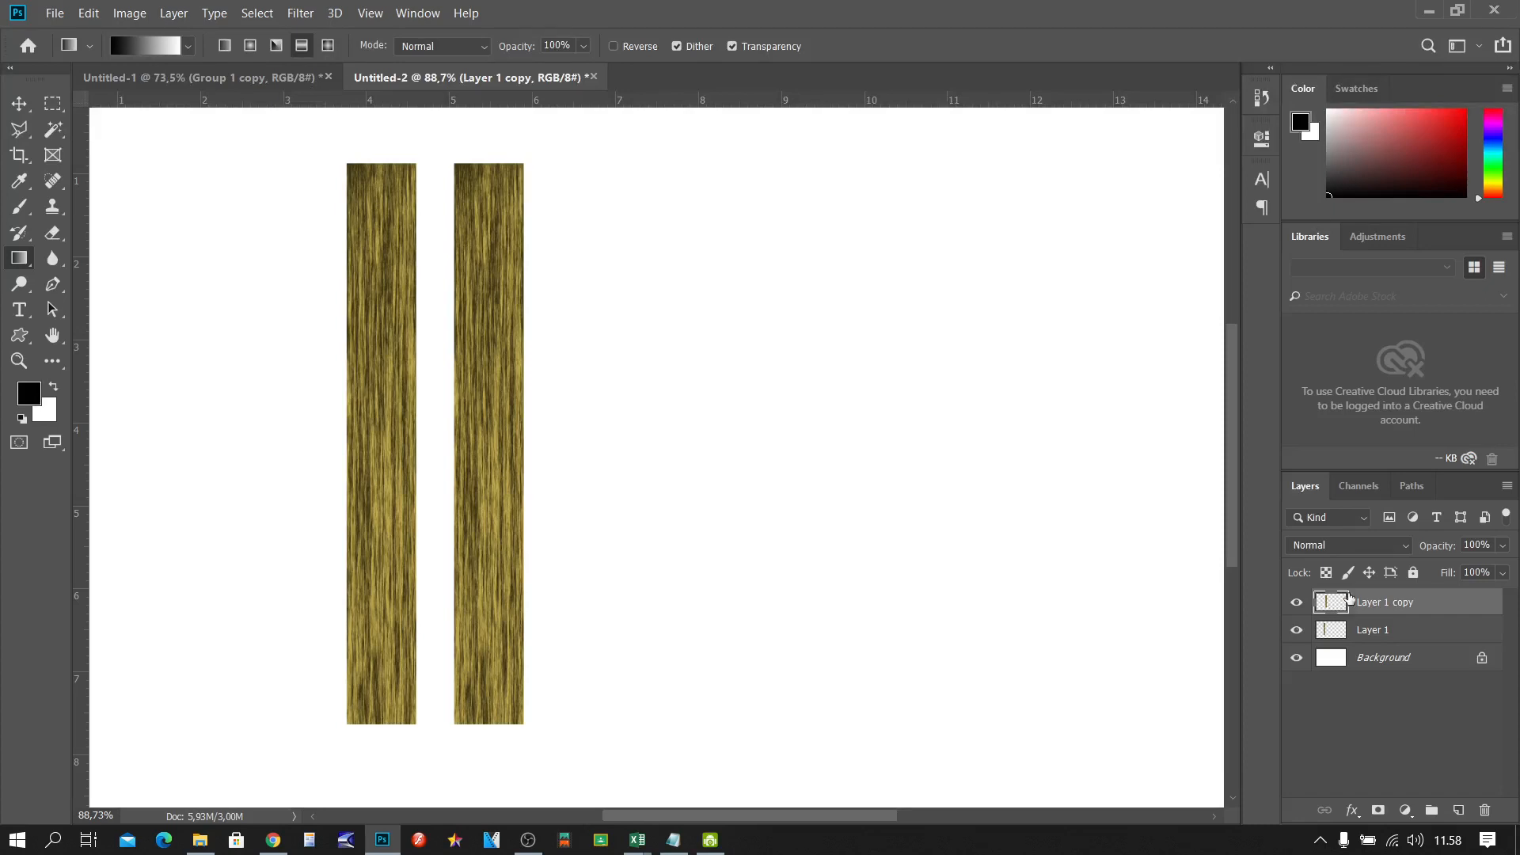
Step: Load the outline of the copied strip as a selection and clear it again
left_click(1332, 604, "ctrl")
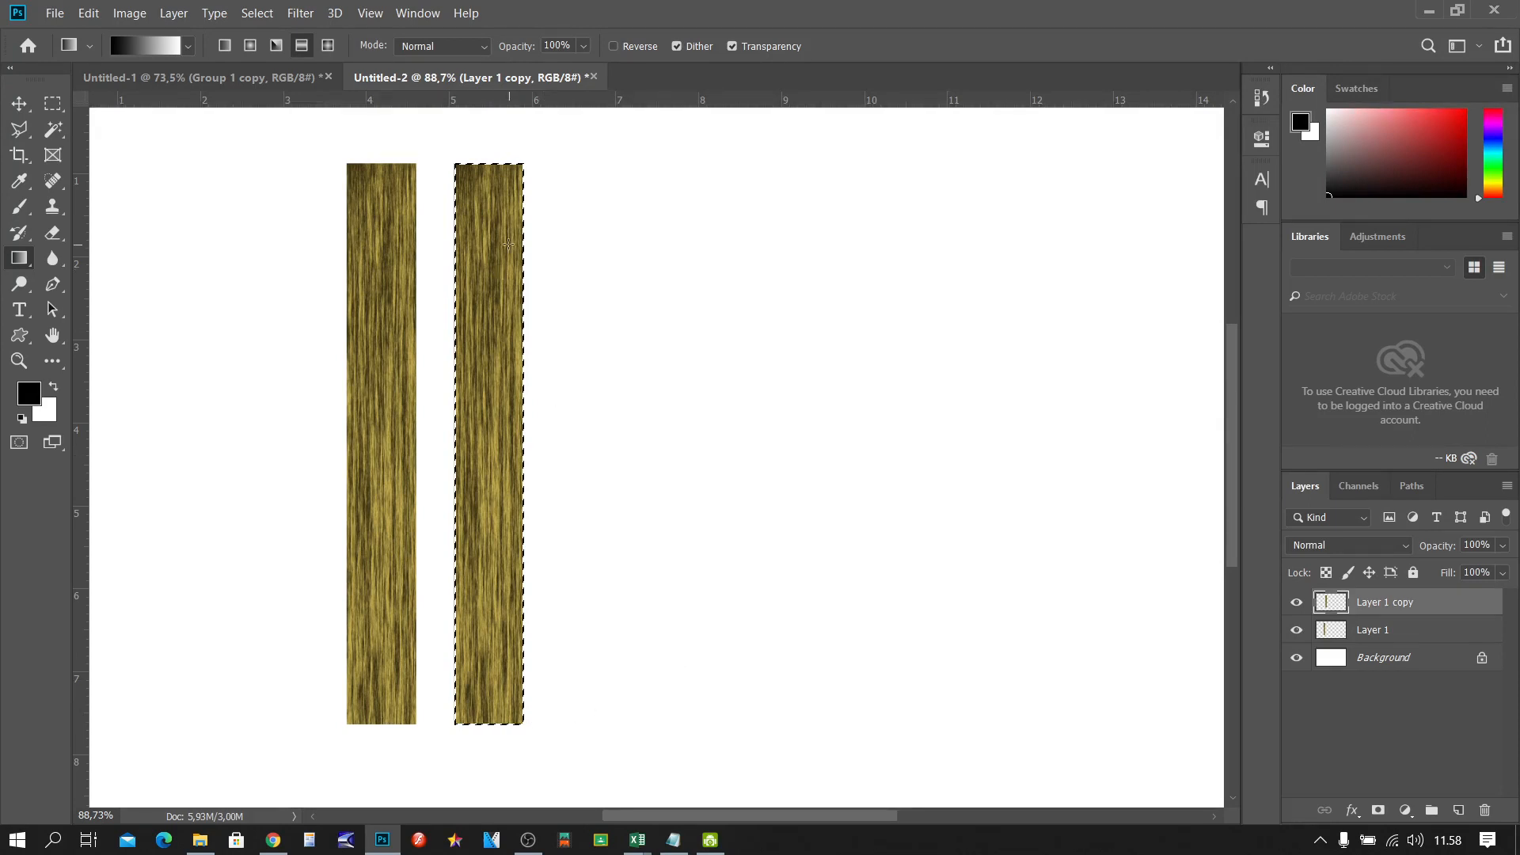
key("ctrl+d")
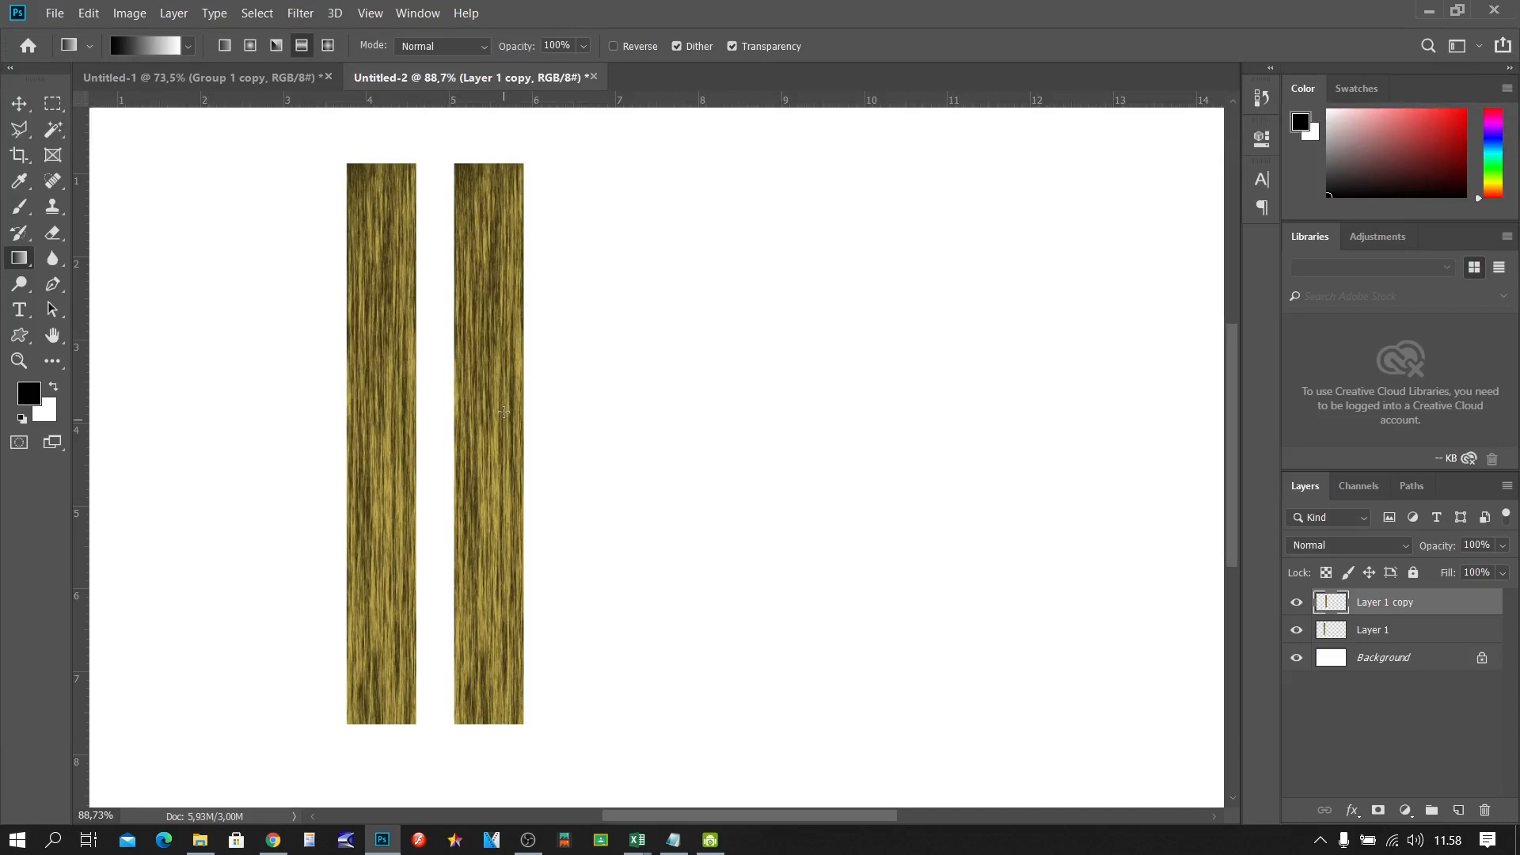
Step: Select the copied strip's outline, fill it with a reflected gradient running black at the centre to white at both long edges, and deselect
left_click(1335, 604, "ctrl")
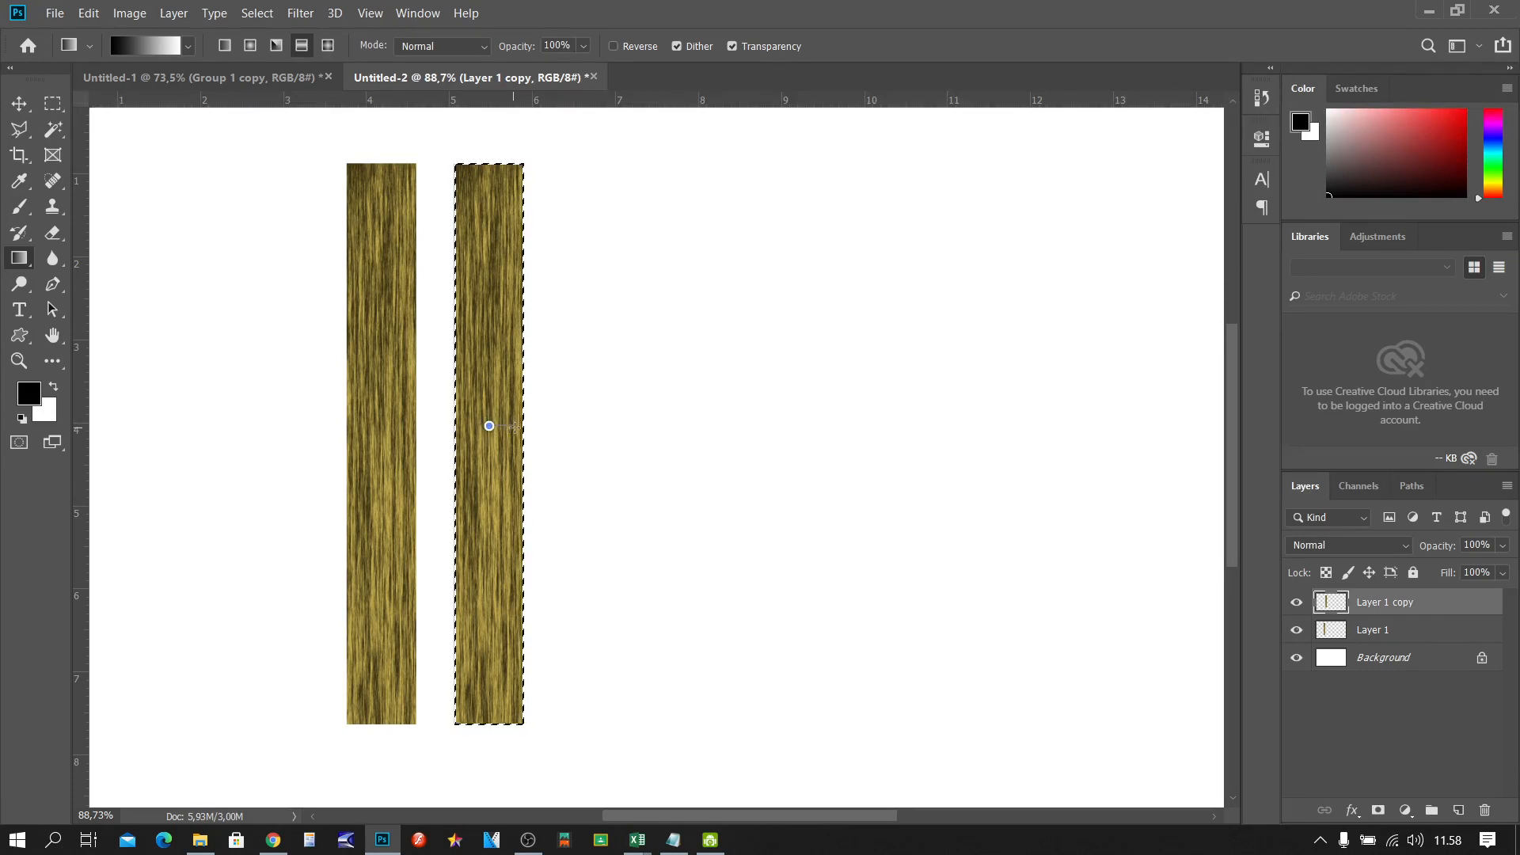
left_click_drag(520, 426, 520, 426)
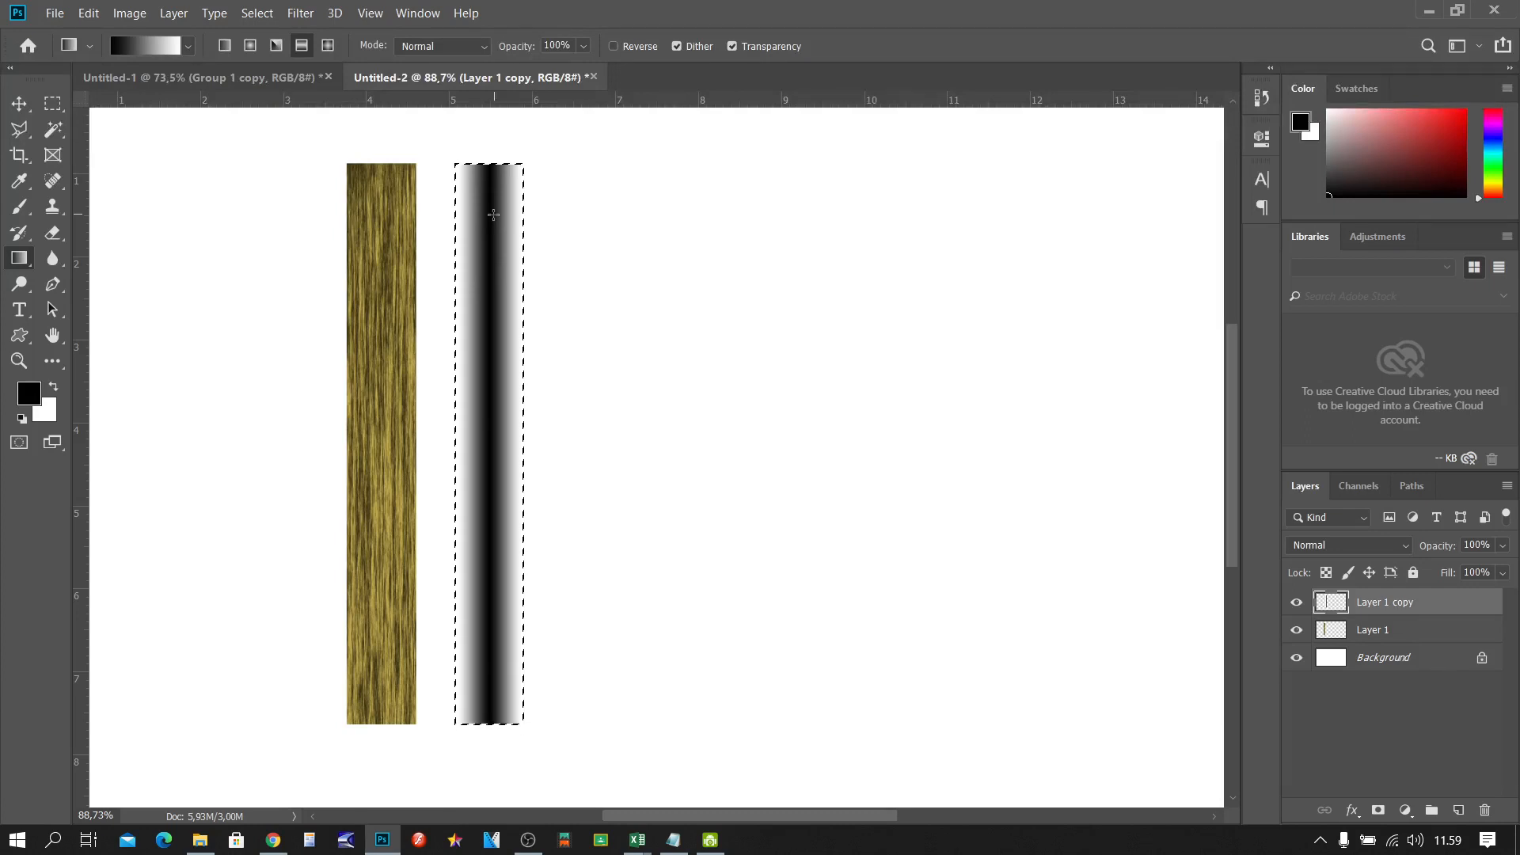
key("ctrl+z")
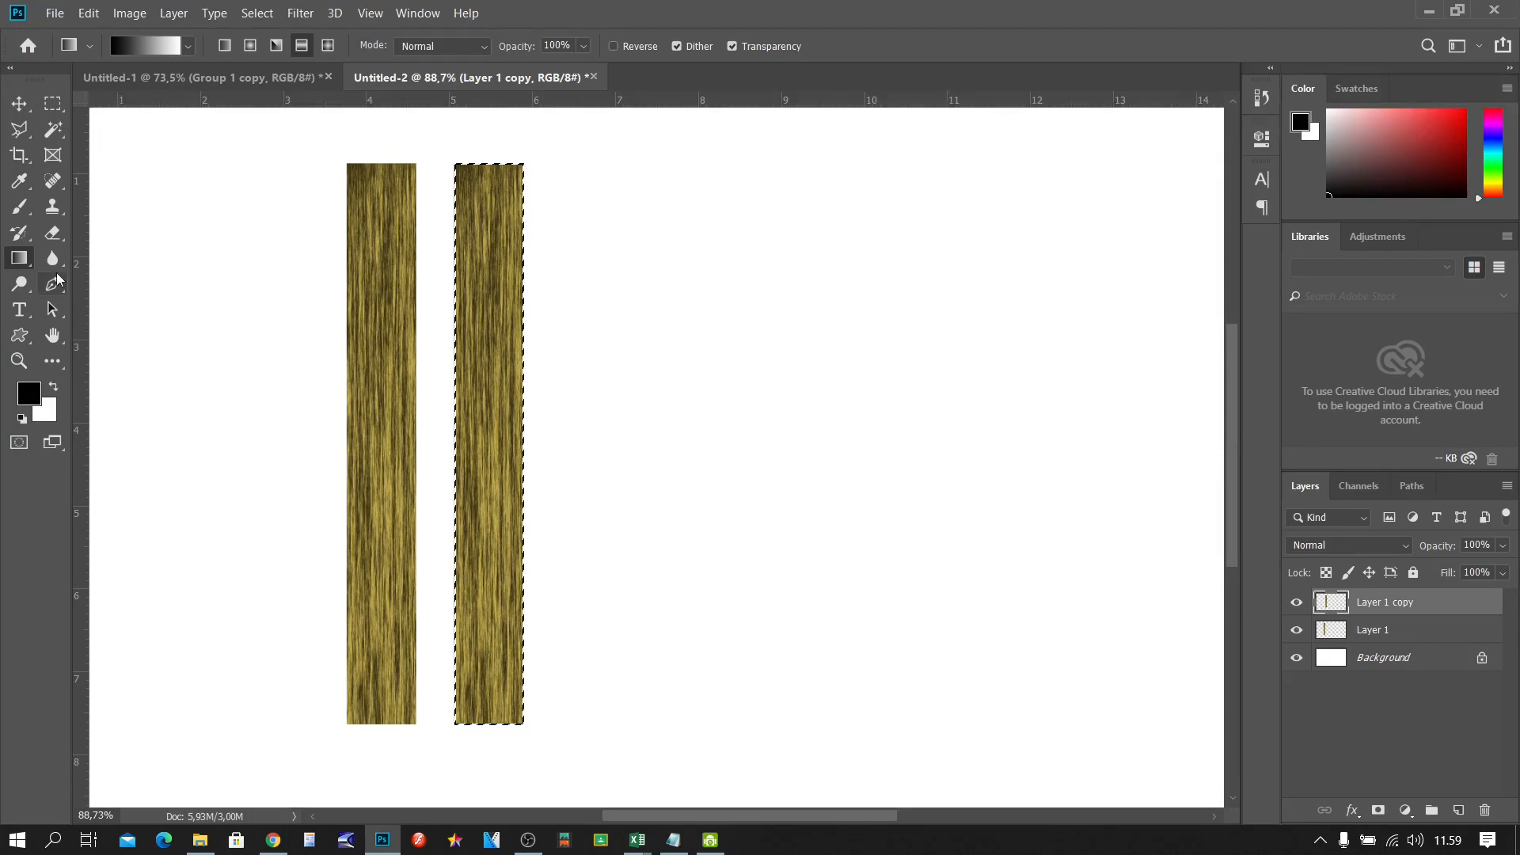
right_click(23, 260)
left_click(51, 259)
left_click_drag(517, 427, 517, 428)
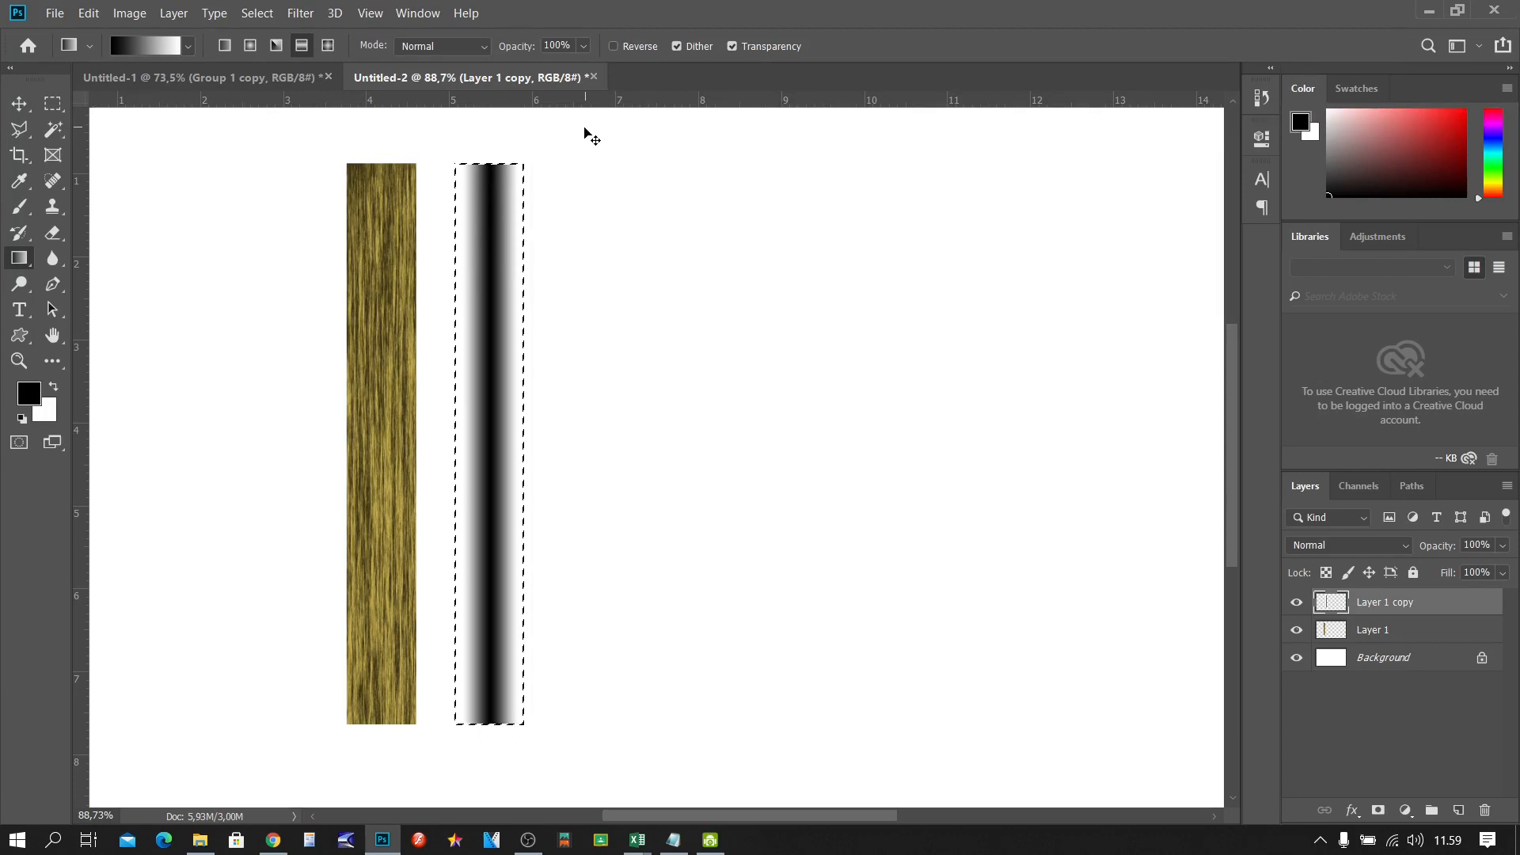
key("ctrl+d")
Step: Move the gradient strip exactly over the wood strip and narrow it to about 73% width, keeping its left edge in place
left_click(21, 103)
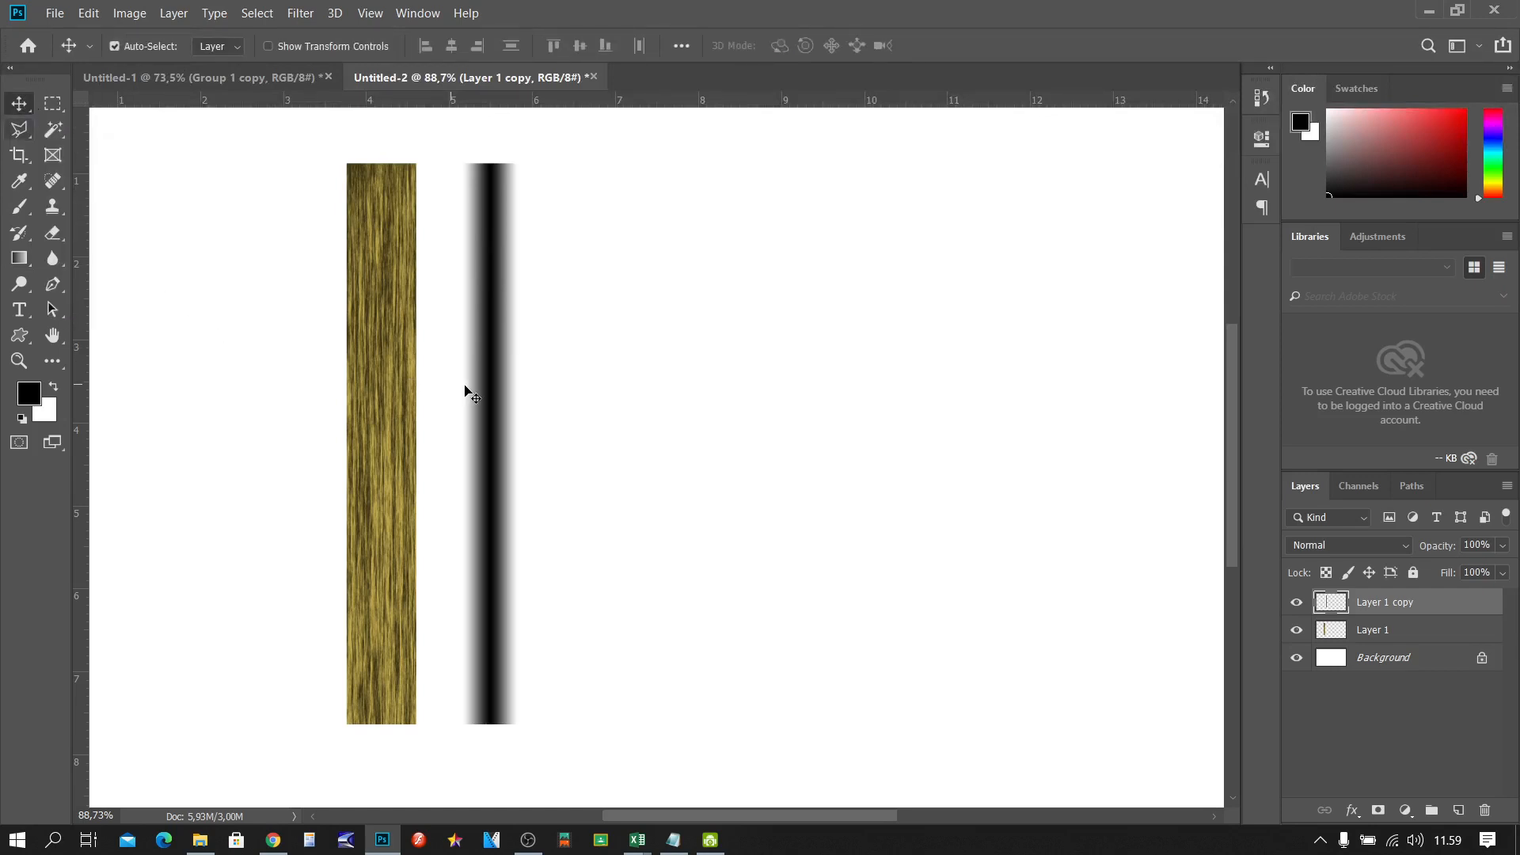
left_click_drag(496, 391, 383, 359)
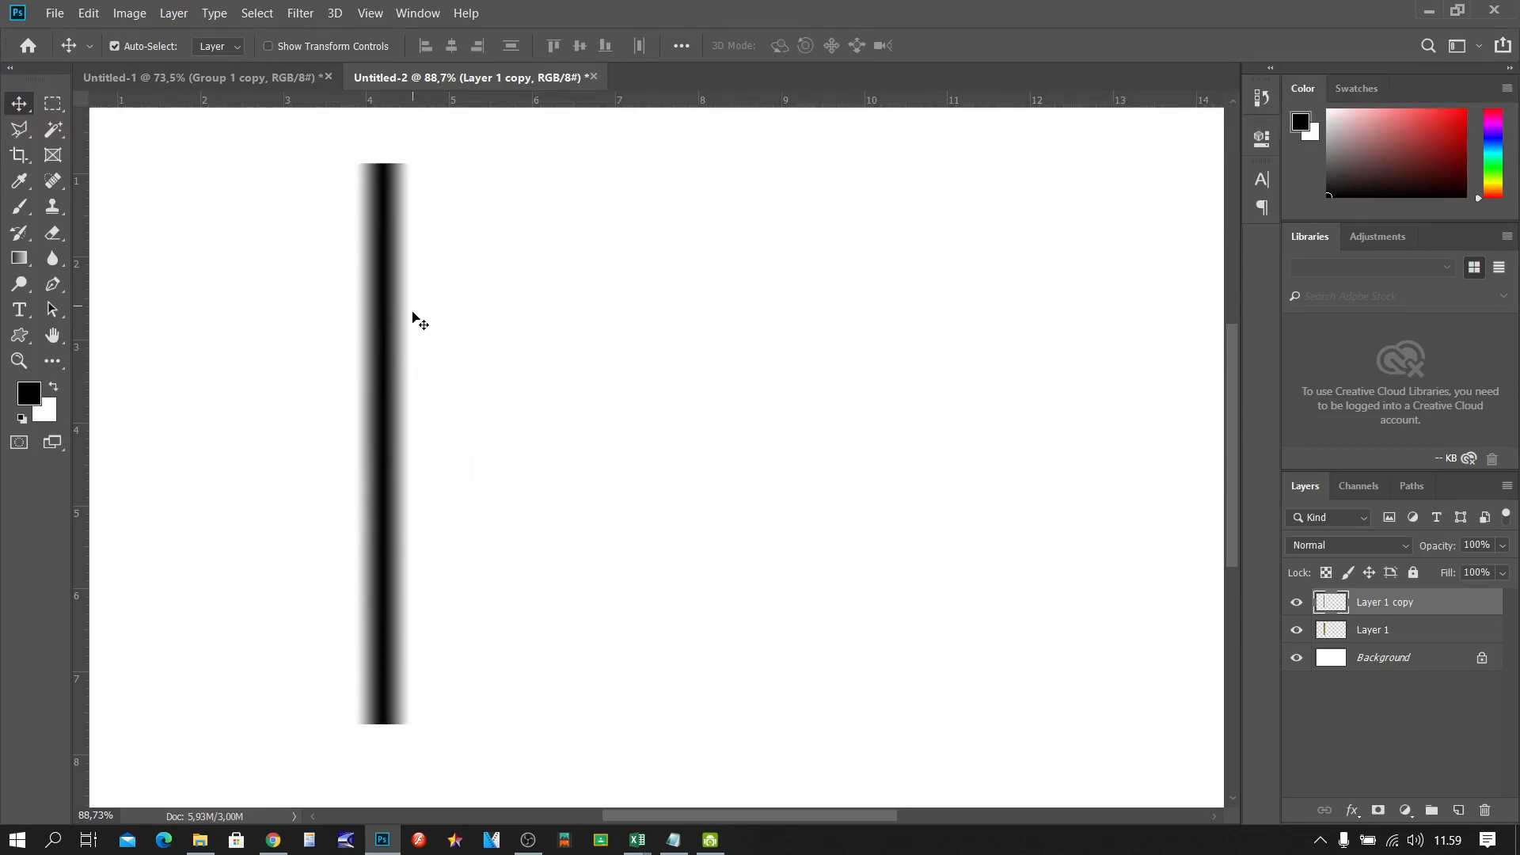
key("ctrl")
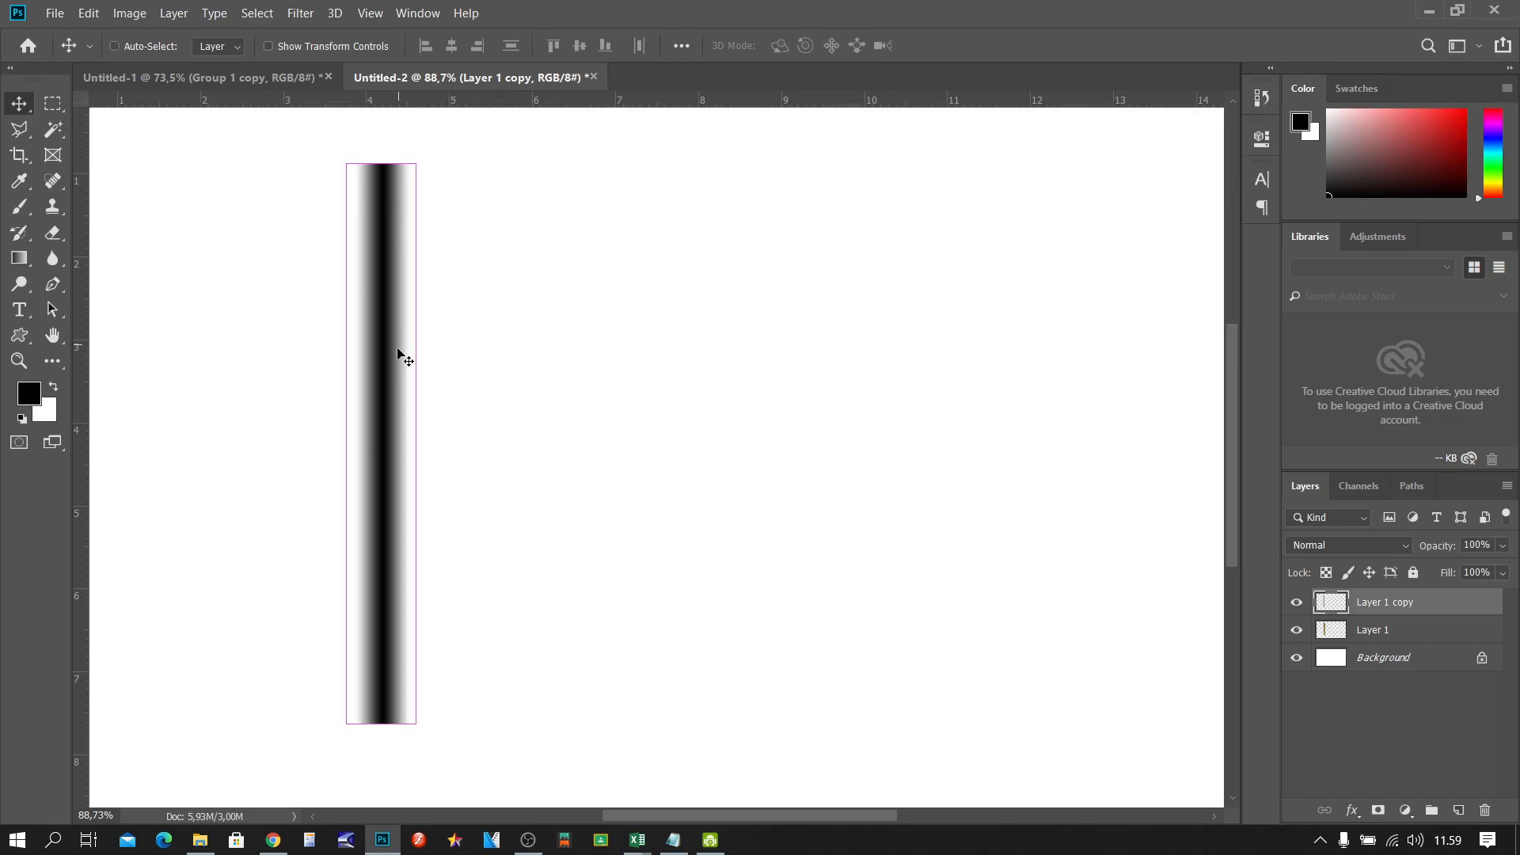
key("ctrl+t")
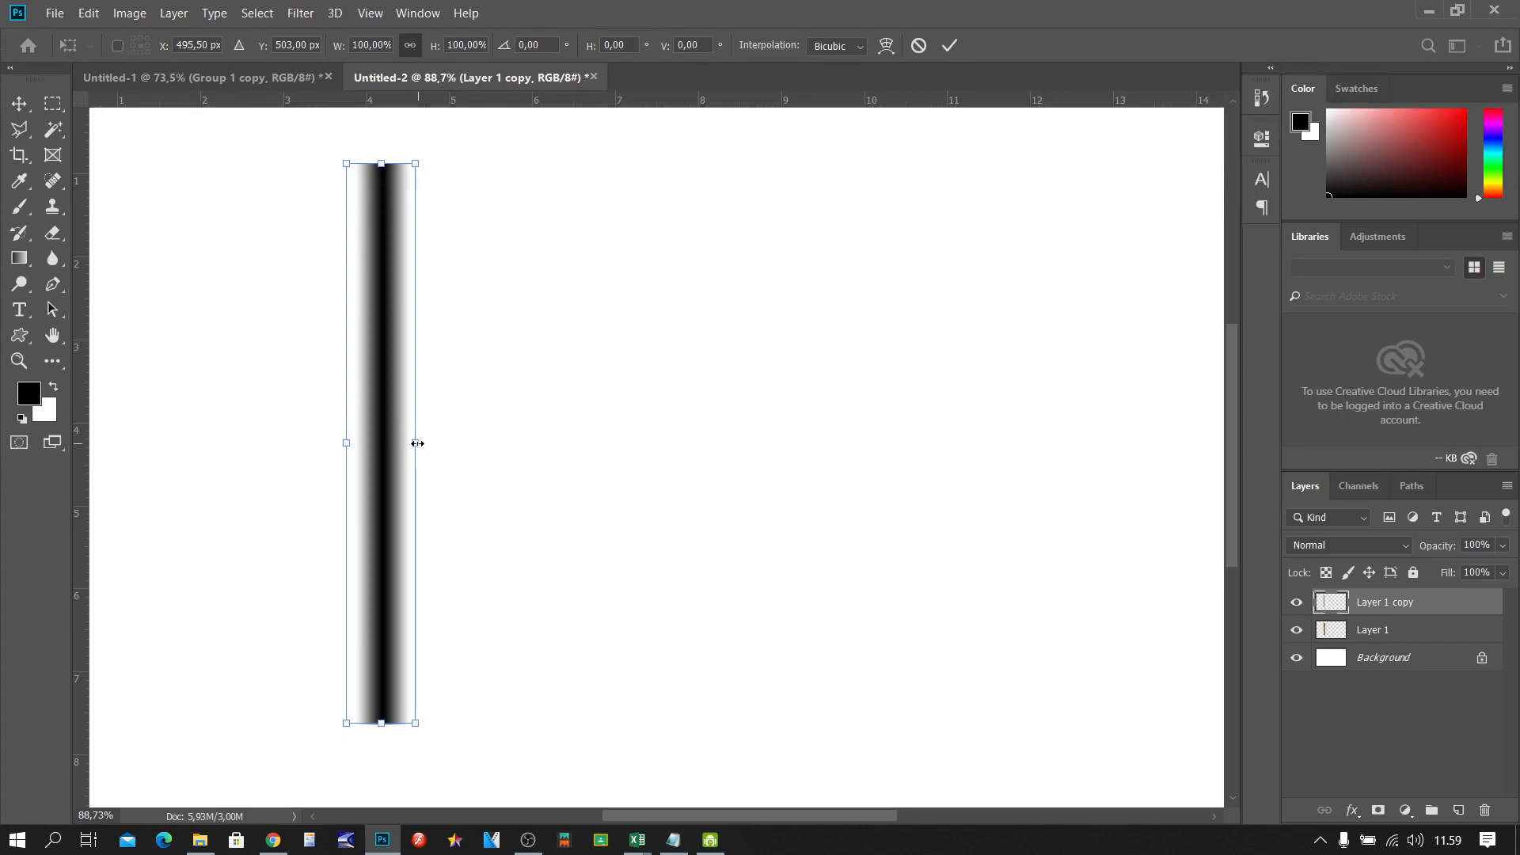
left_click_drag(417, 444, 397, 450)
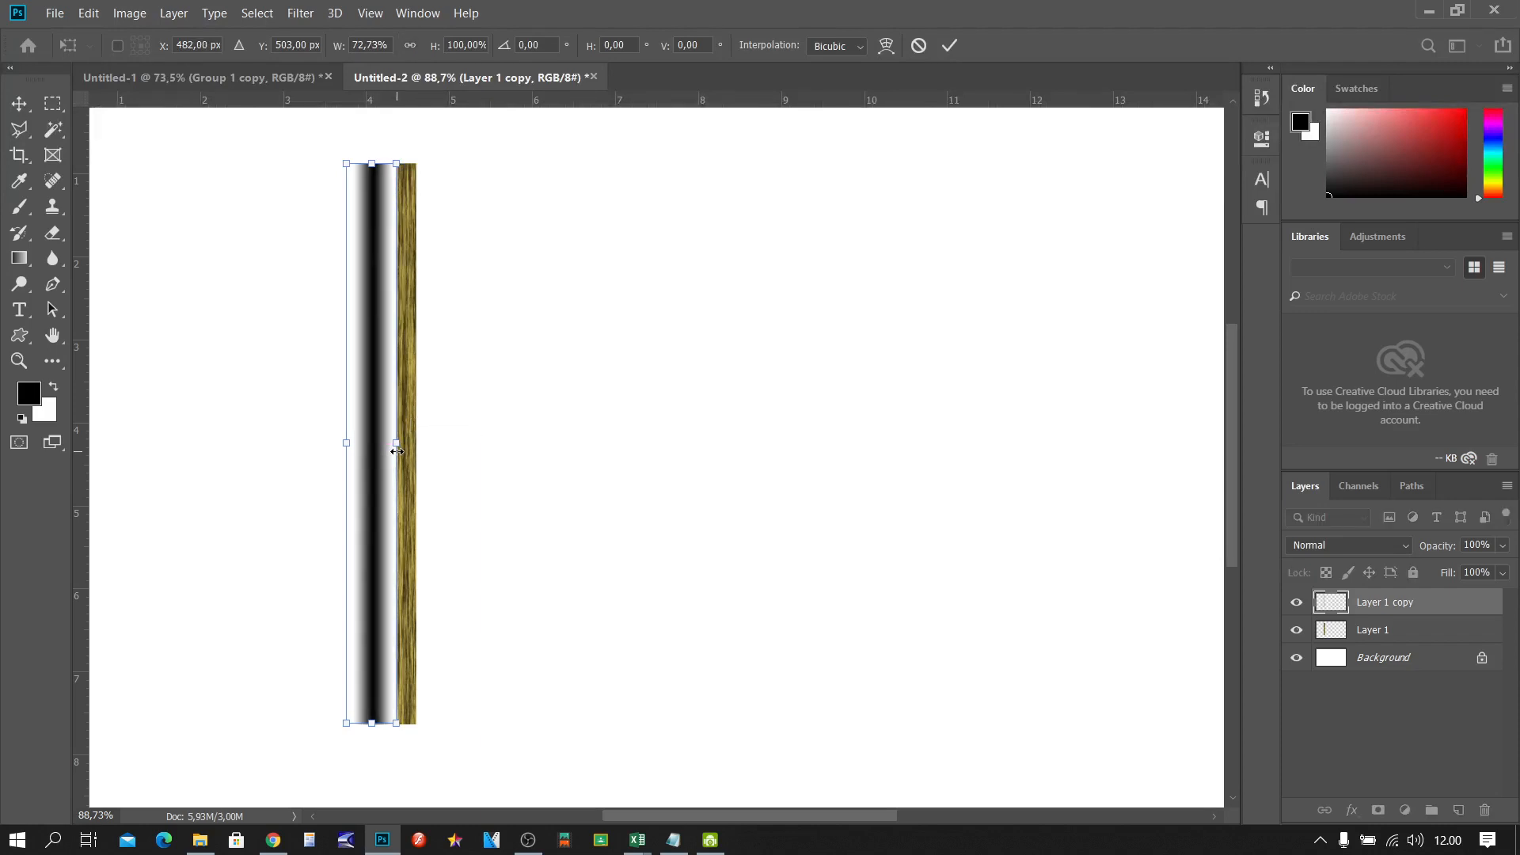
key("Return")
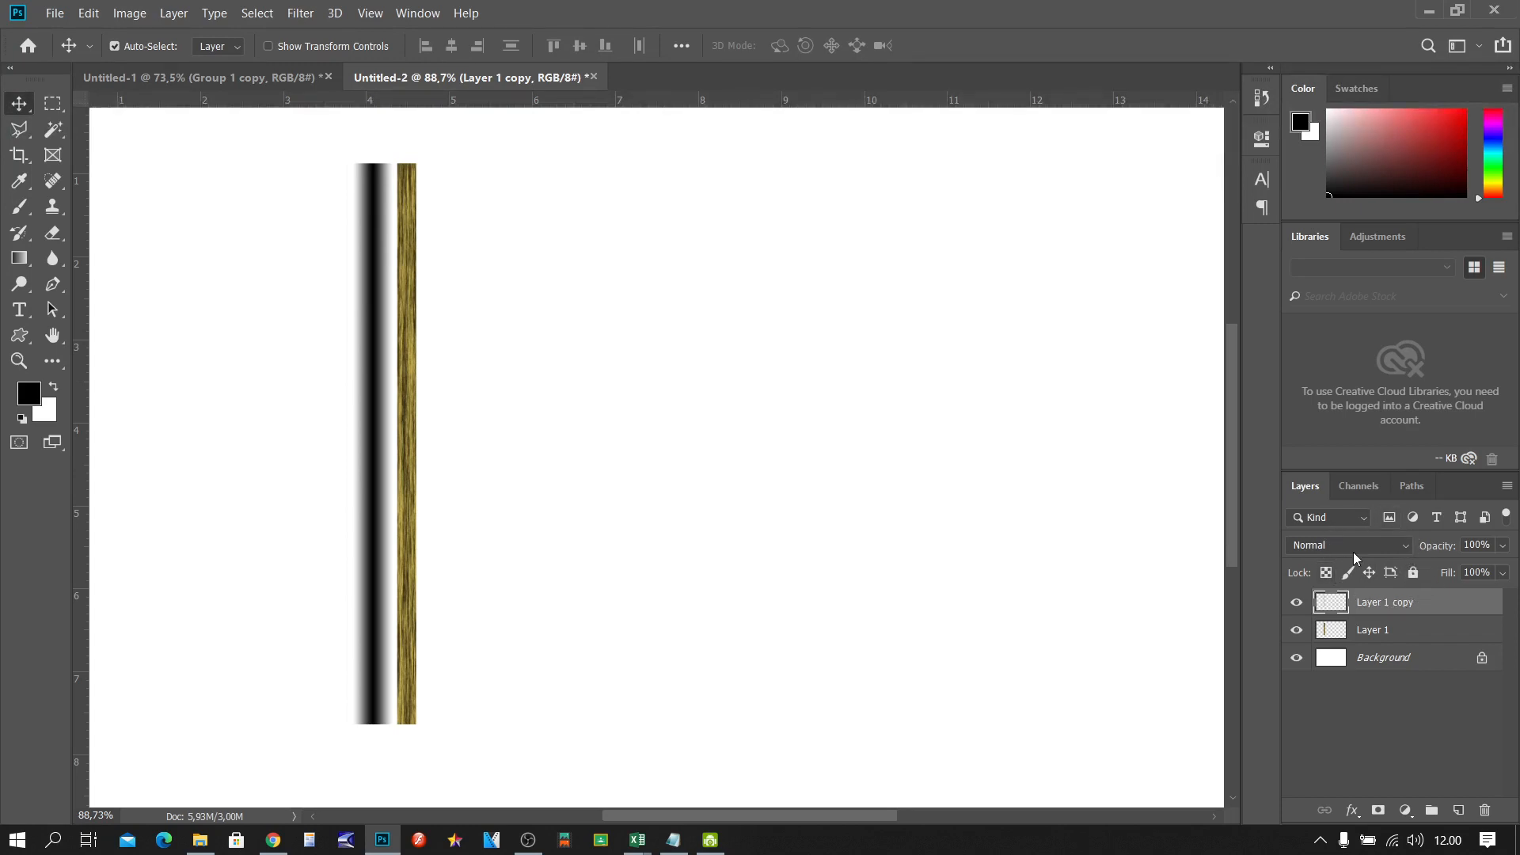
Step: Compare blend modes on the gradient strip layer and set it to Overlay
left_click(1406, 546)
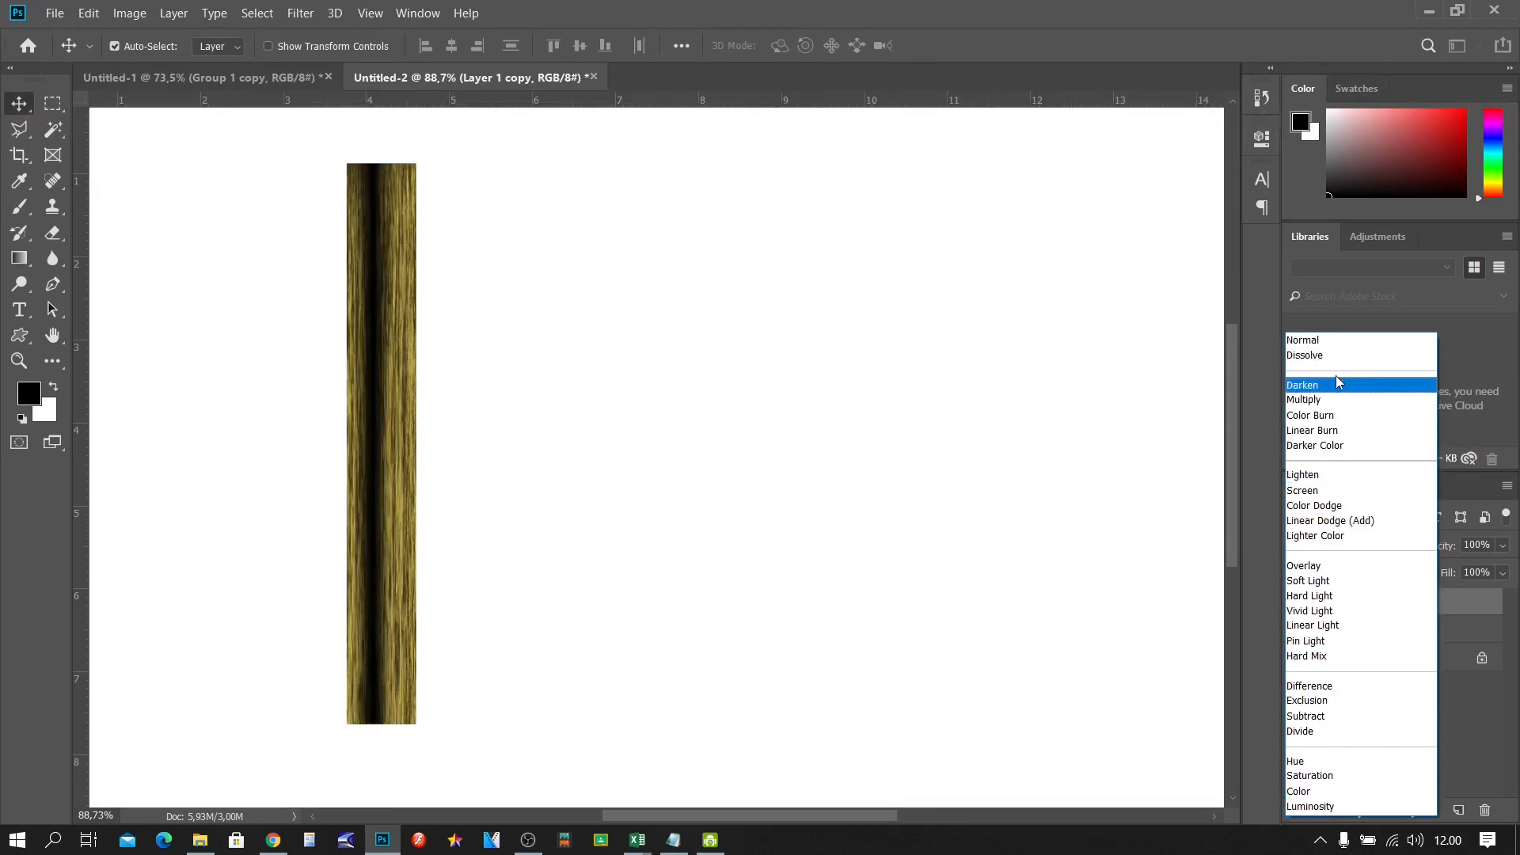
left_click(1322, 355)
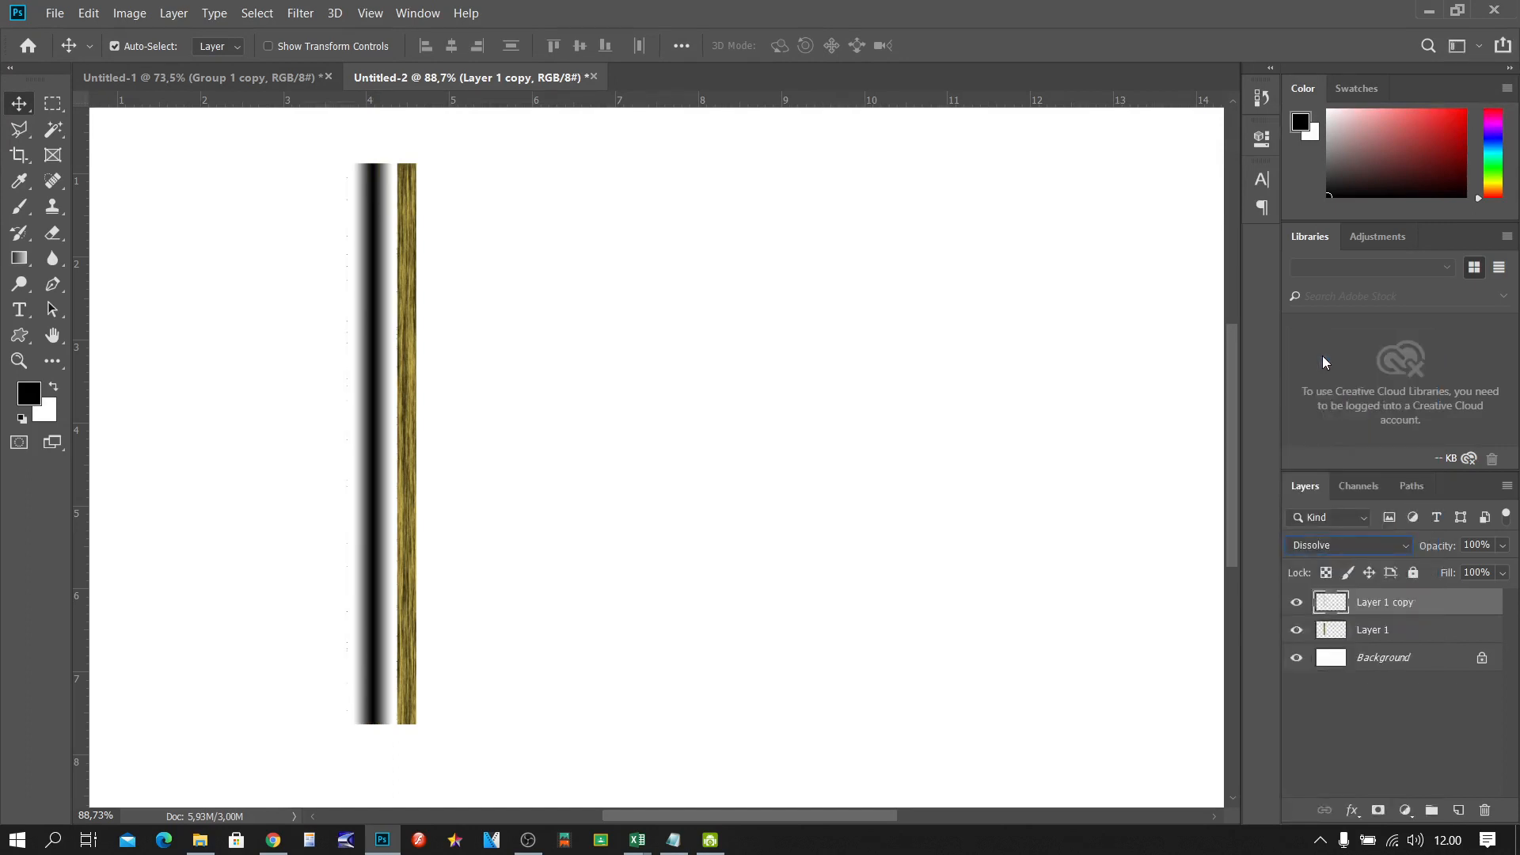
key("Down")
key("Down")
key("Down")
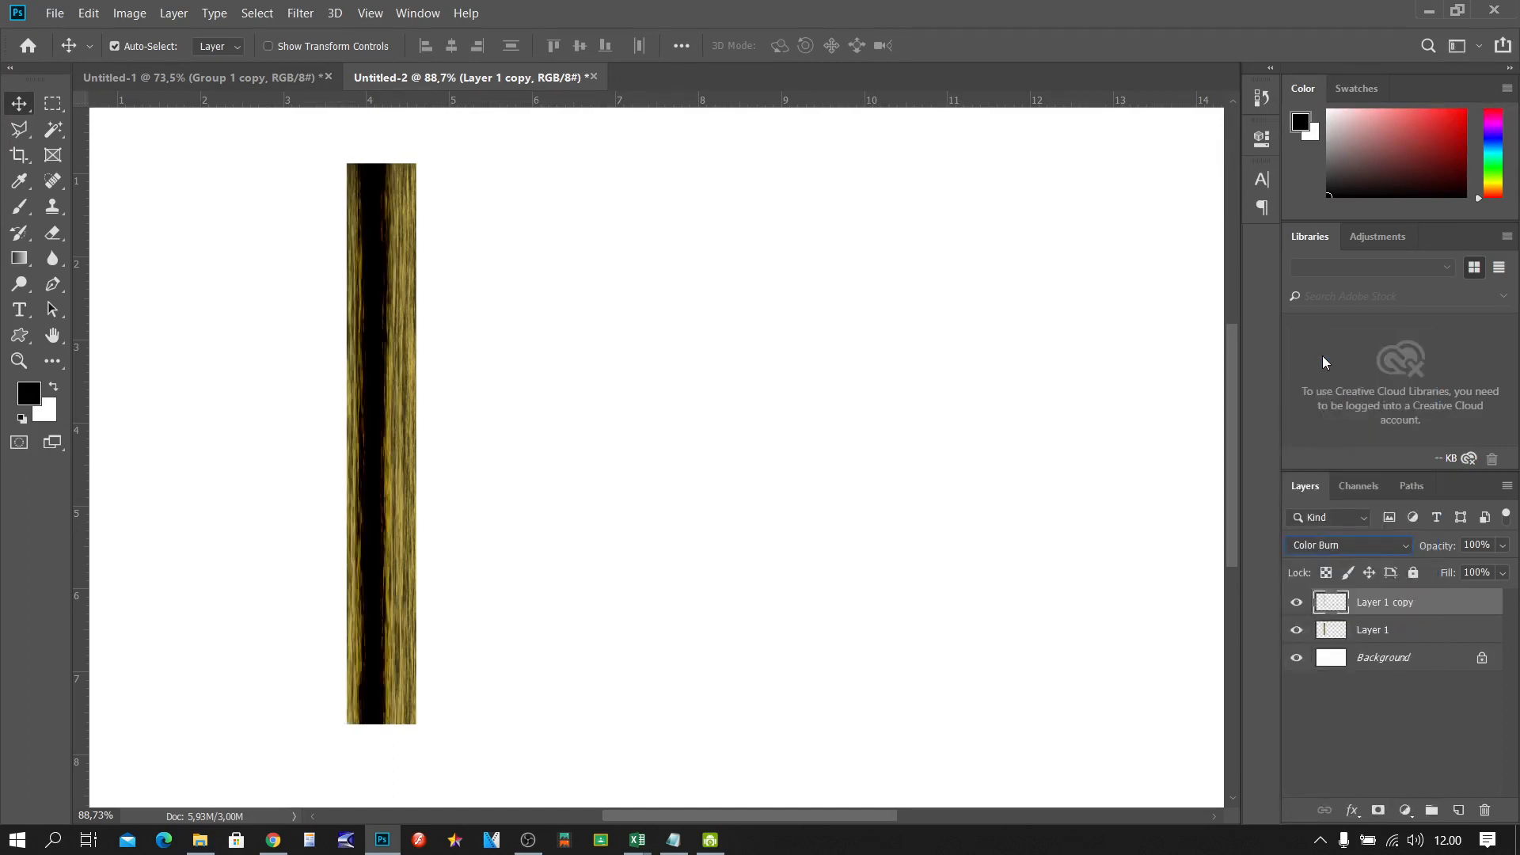
key("Down")
key("Down")
key("Down")
key("Down")
key("Down")
key("Down")
key("Down")
key("Down")
key("Down")
key("Down")
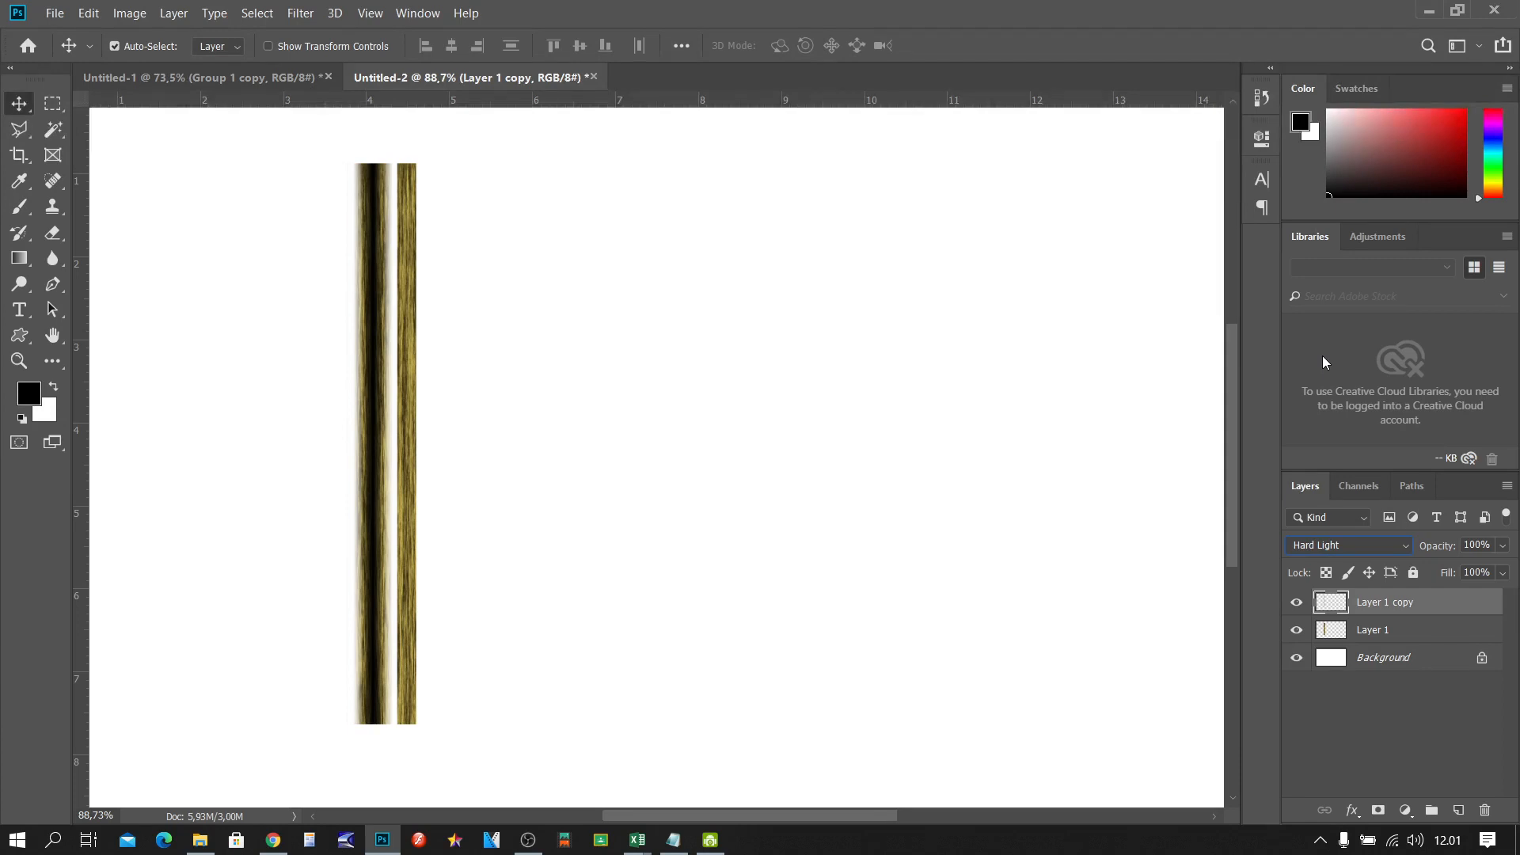
key("Down")
key("Down")
key("Down")
key("Down")
key("Down")
key("Up")
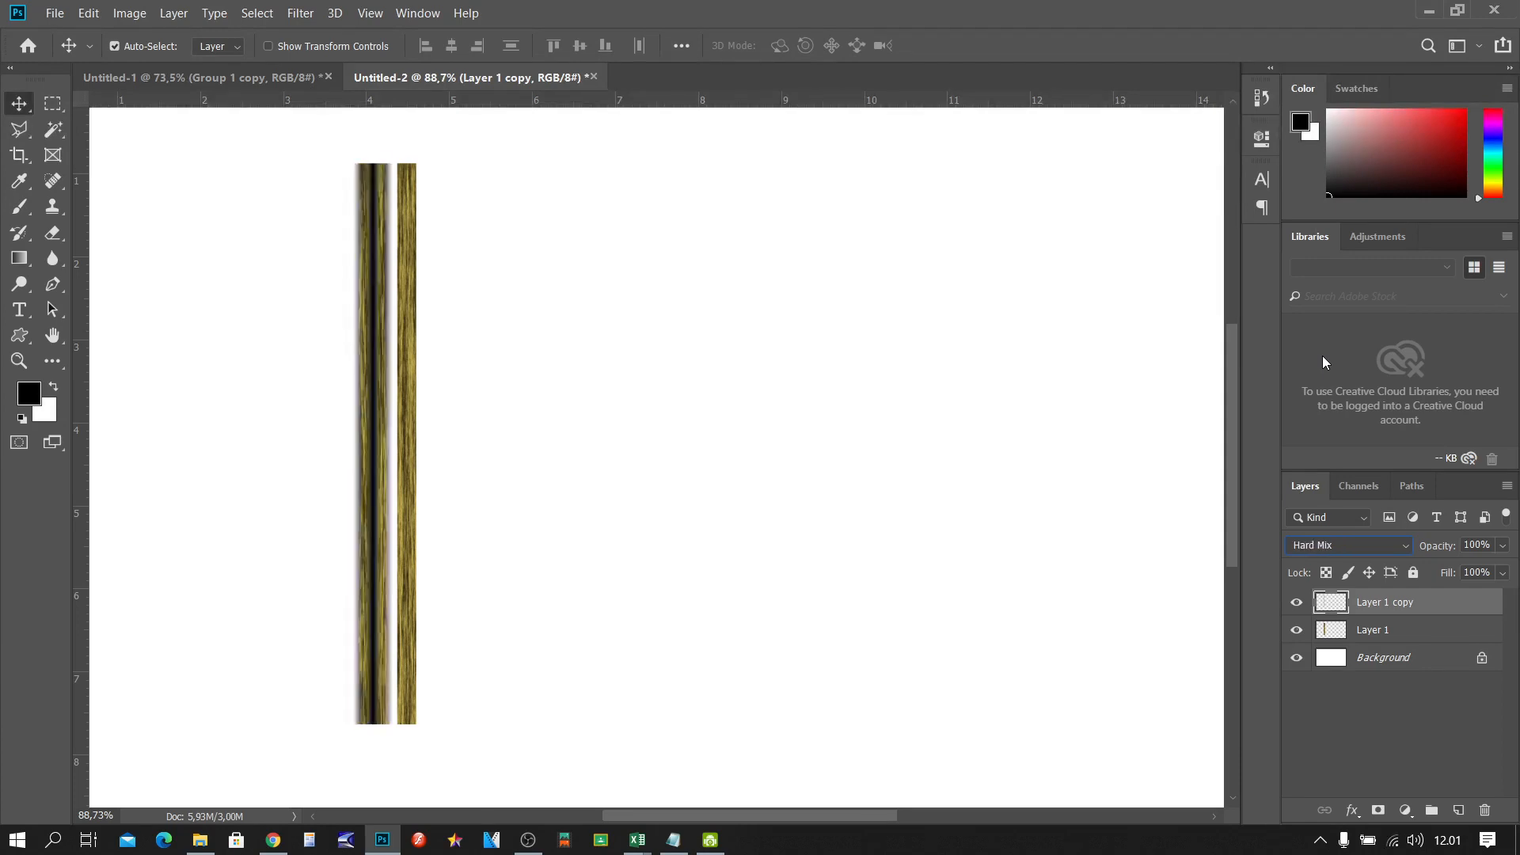
key("Down")
key("Down")
key("Down")
key("Up")
key("Up")
key("Up")
key("Up")
key("Up")
key("Up")
key("Up")
key("Up")
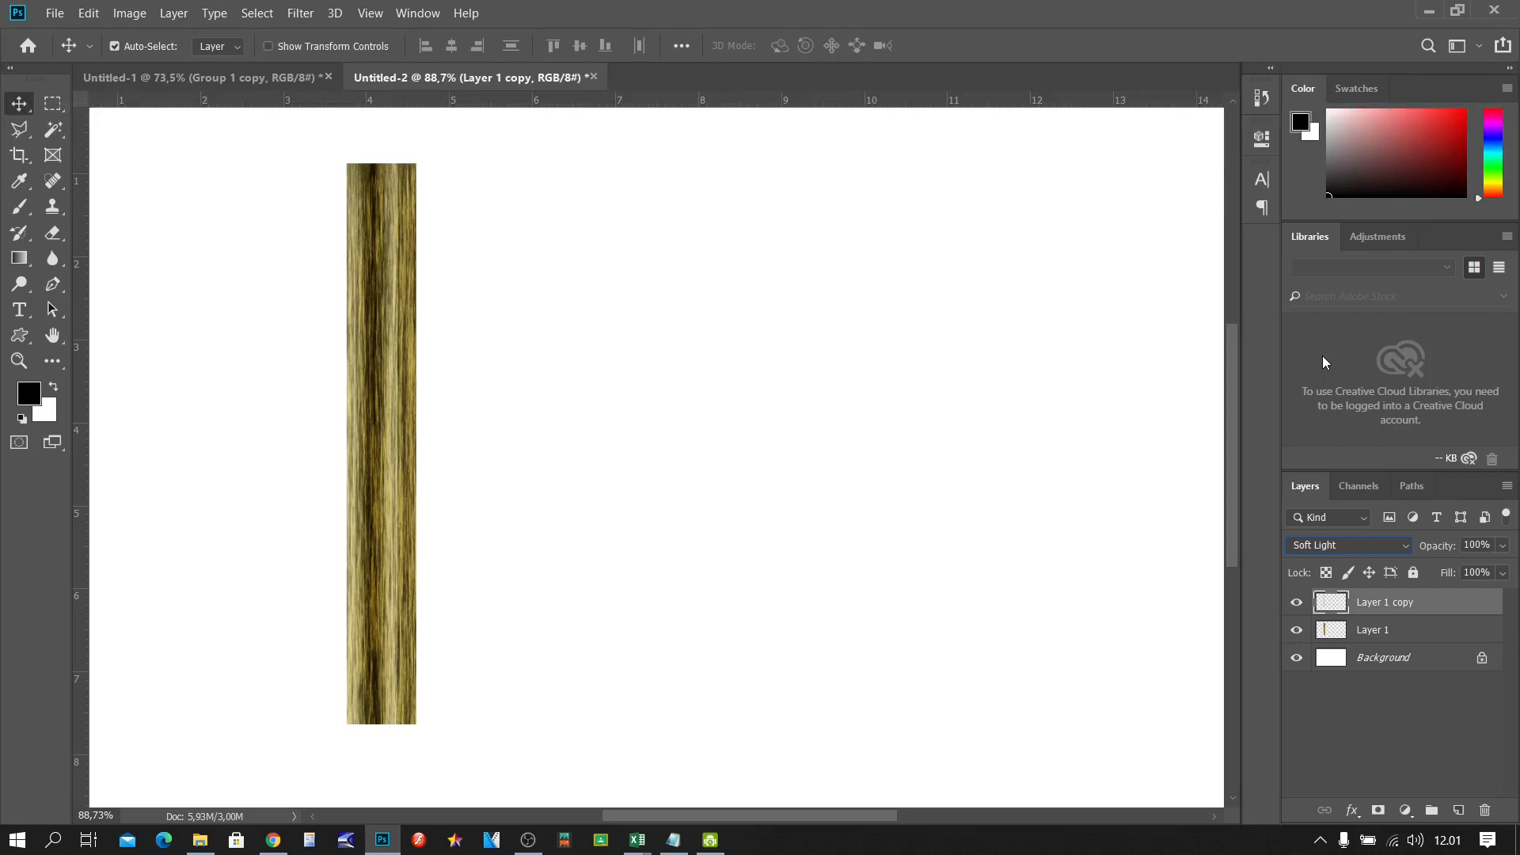
key("Up")
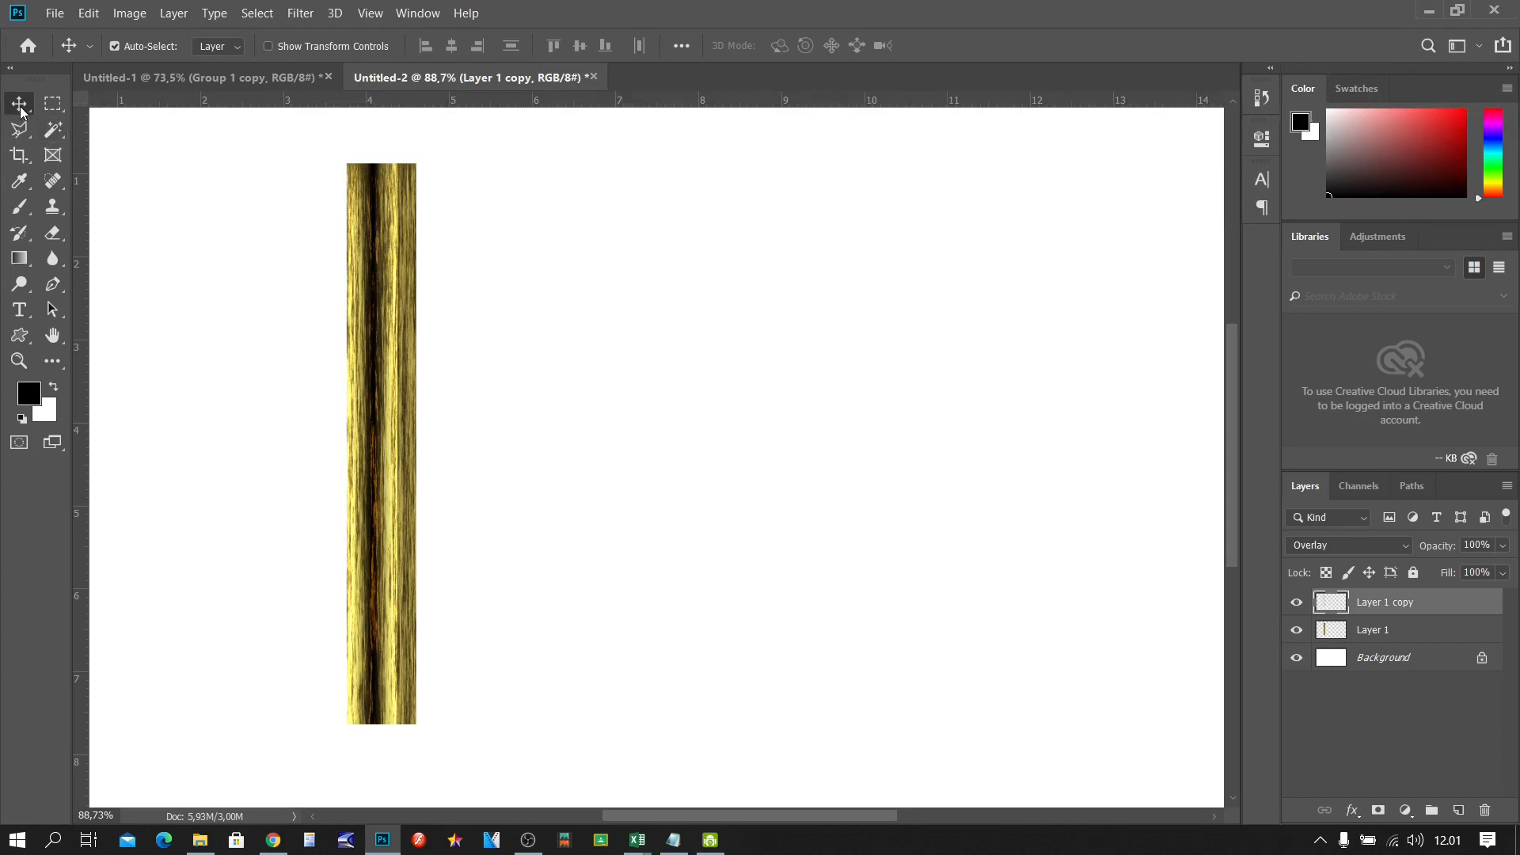
Step: Merge the gradient strip layer down into the wood strip layer
mouse_move(363, 341)
left_mouse_down()
mouse_move(272, 326)
mouse_move(539, 341)
mouse_move(365, 327)
left_mouse_up()
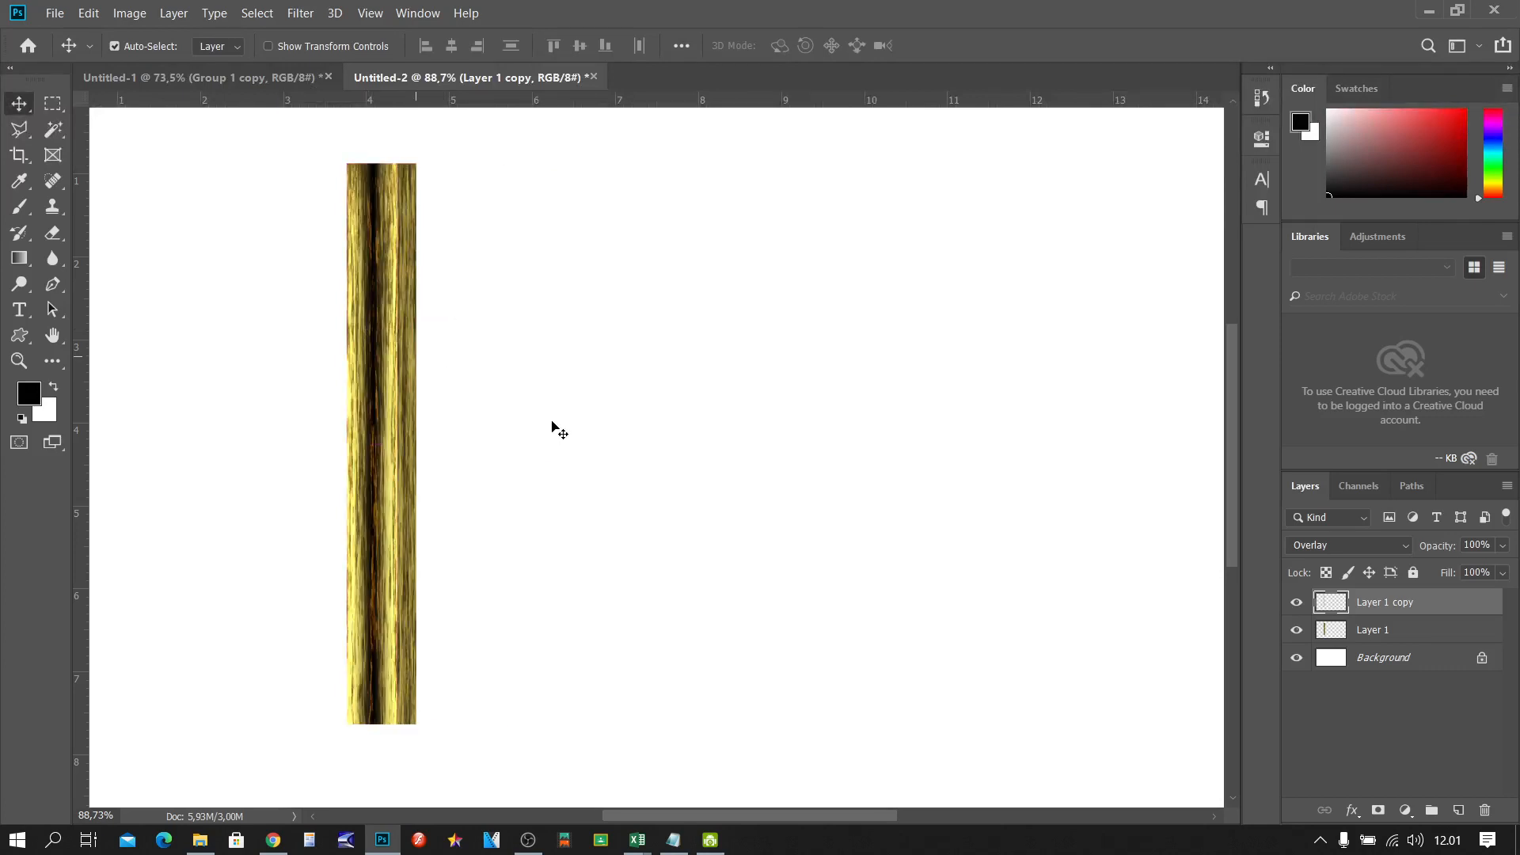
left_click(1435, 631)
left_click(1439, 611)
left_click(1421, 633)
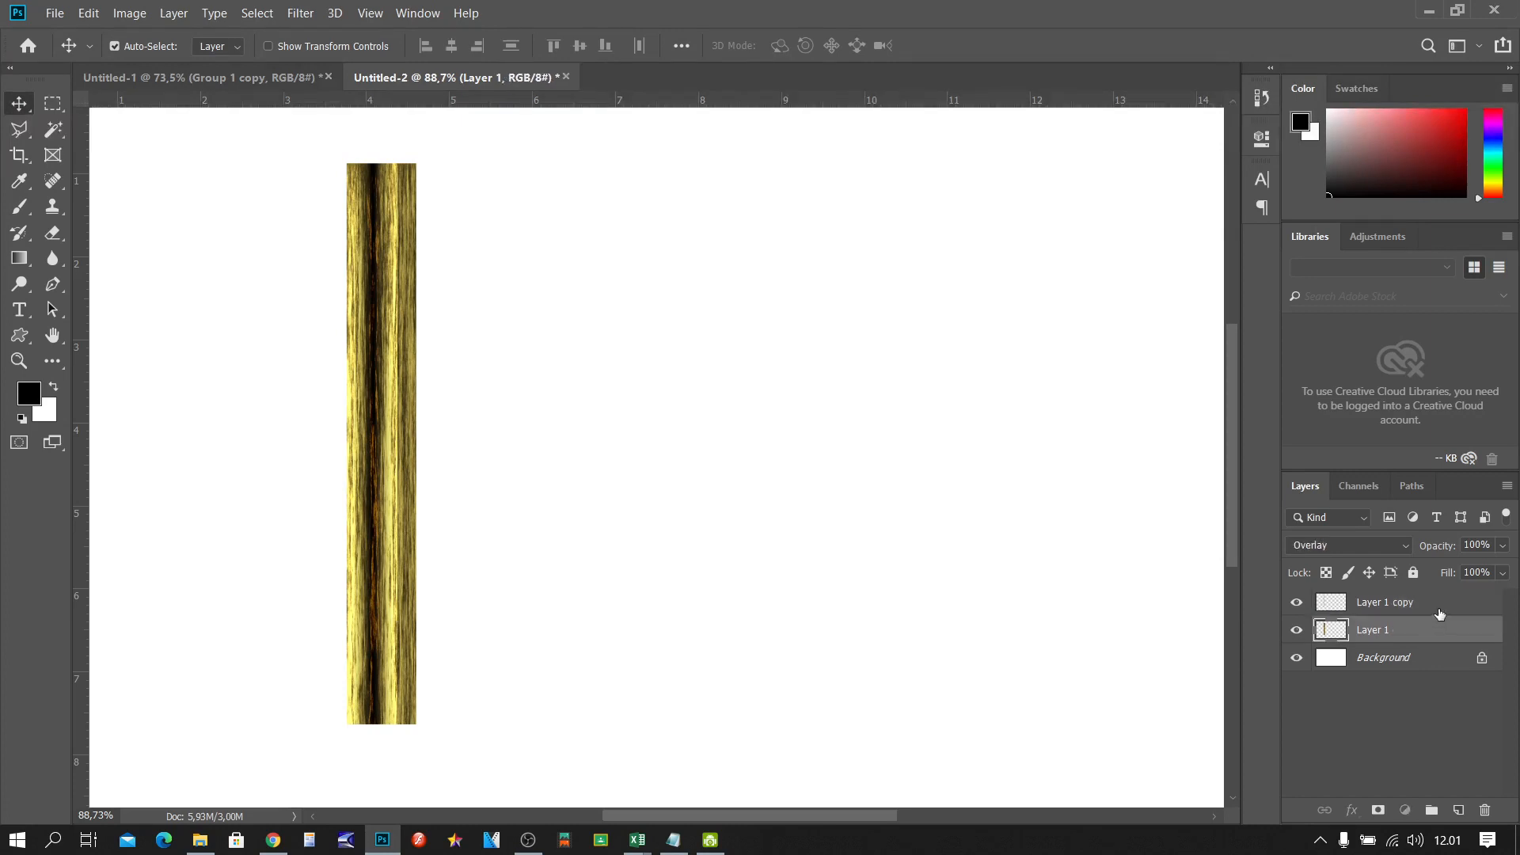
left_click(1439, 611)
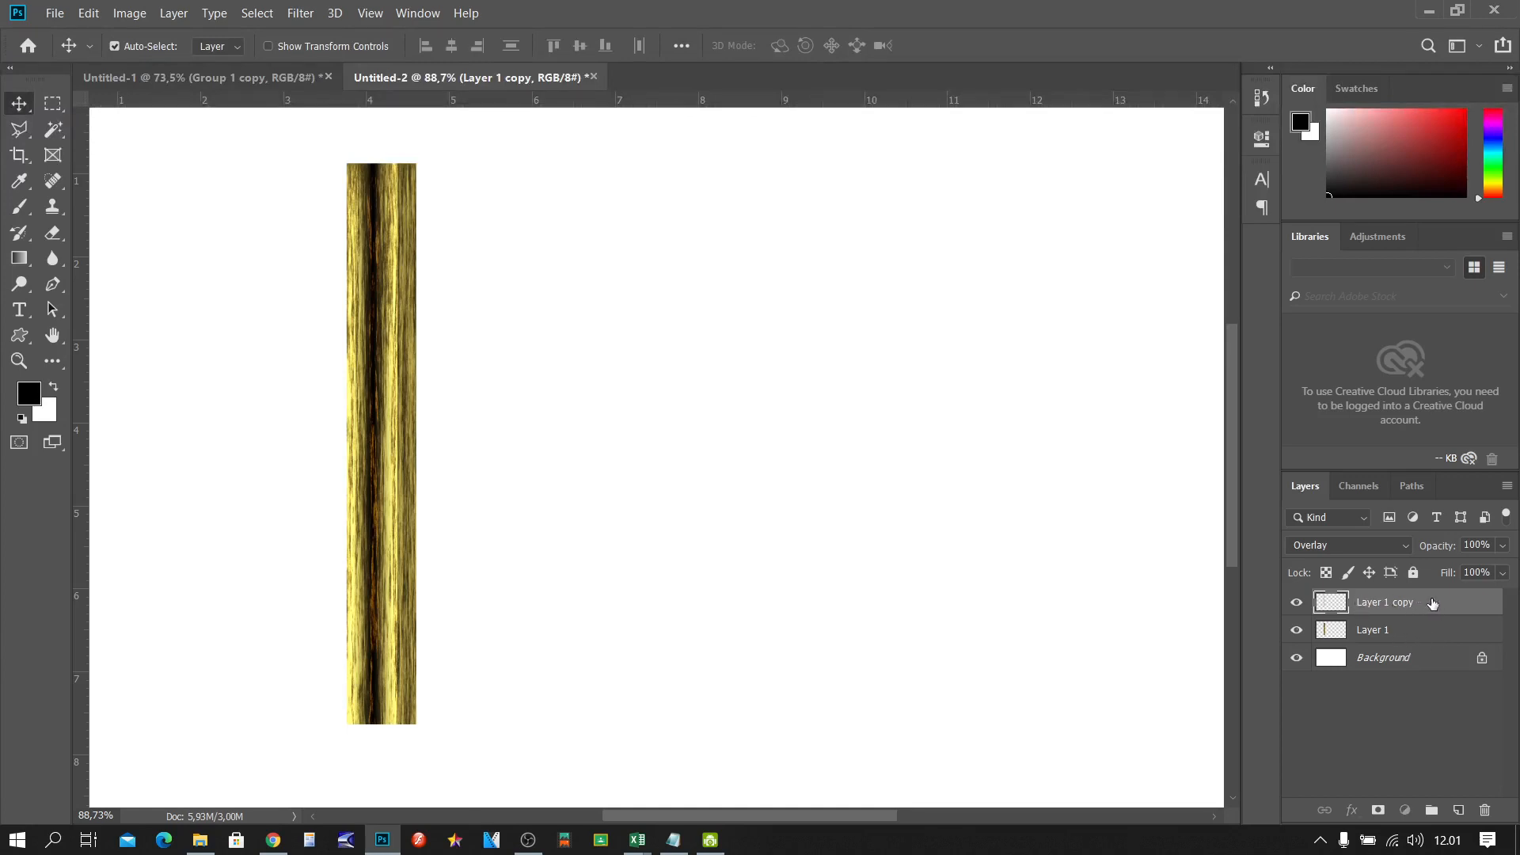
left_click(176, 13)
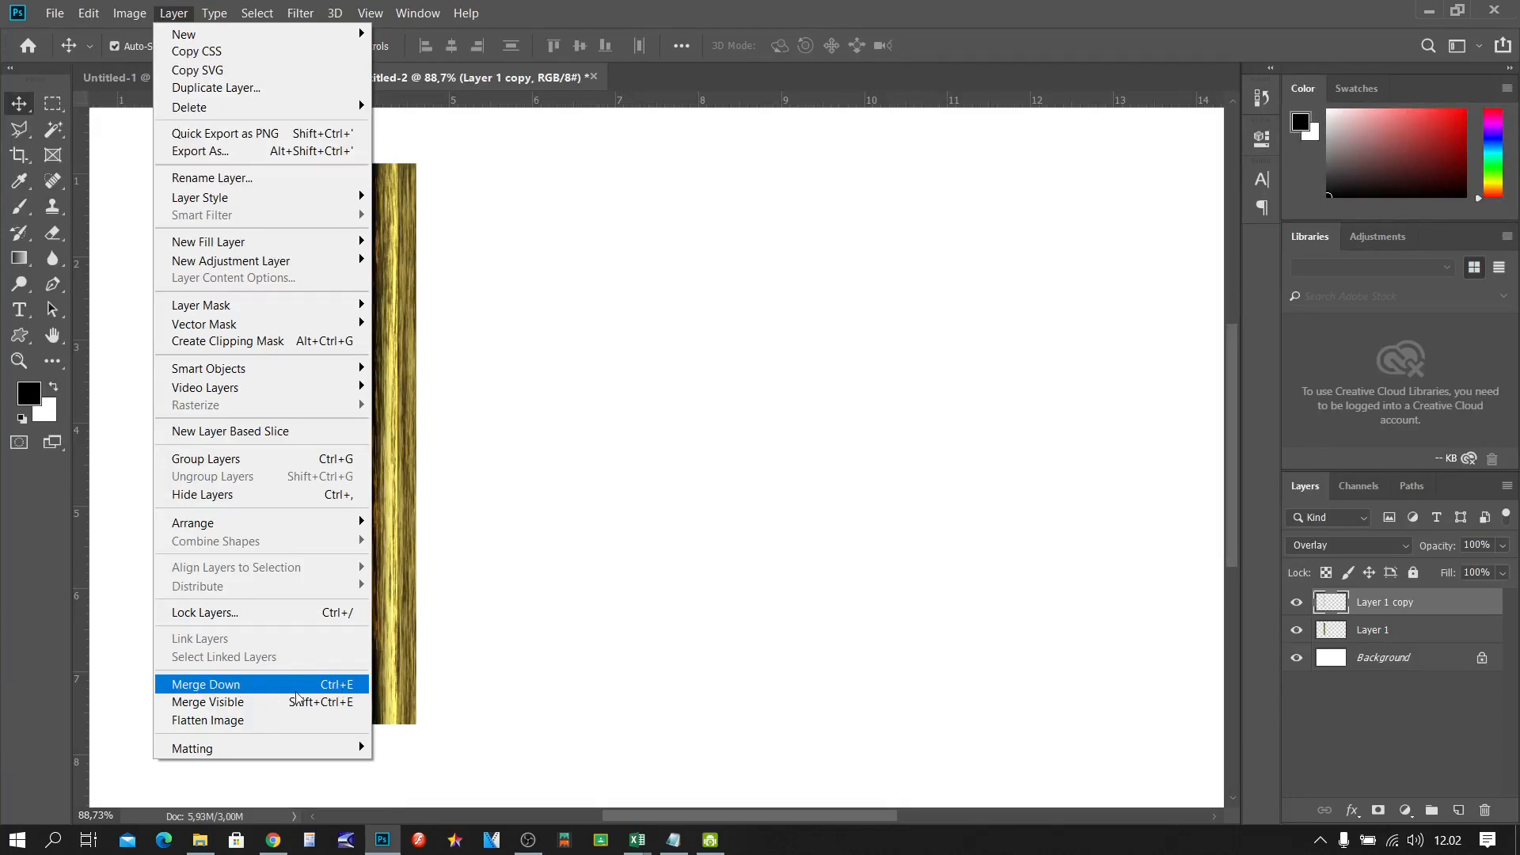
left_click(337, 688)
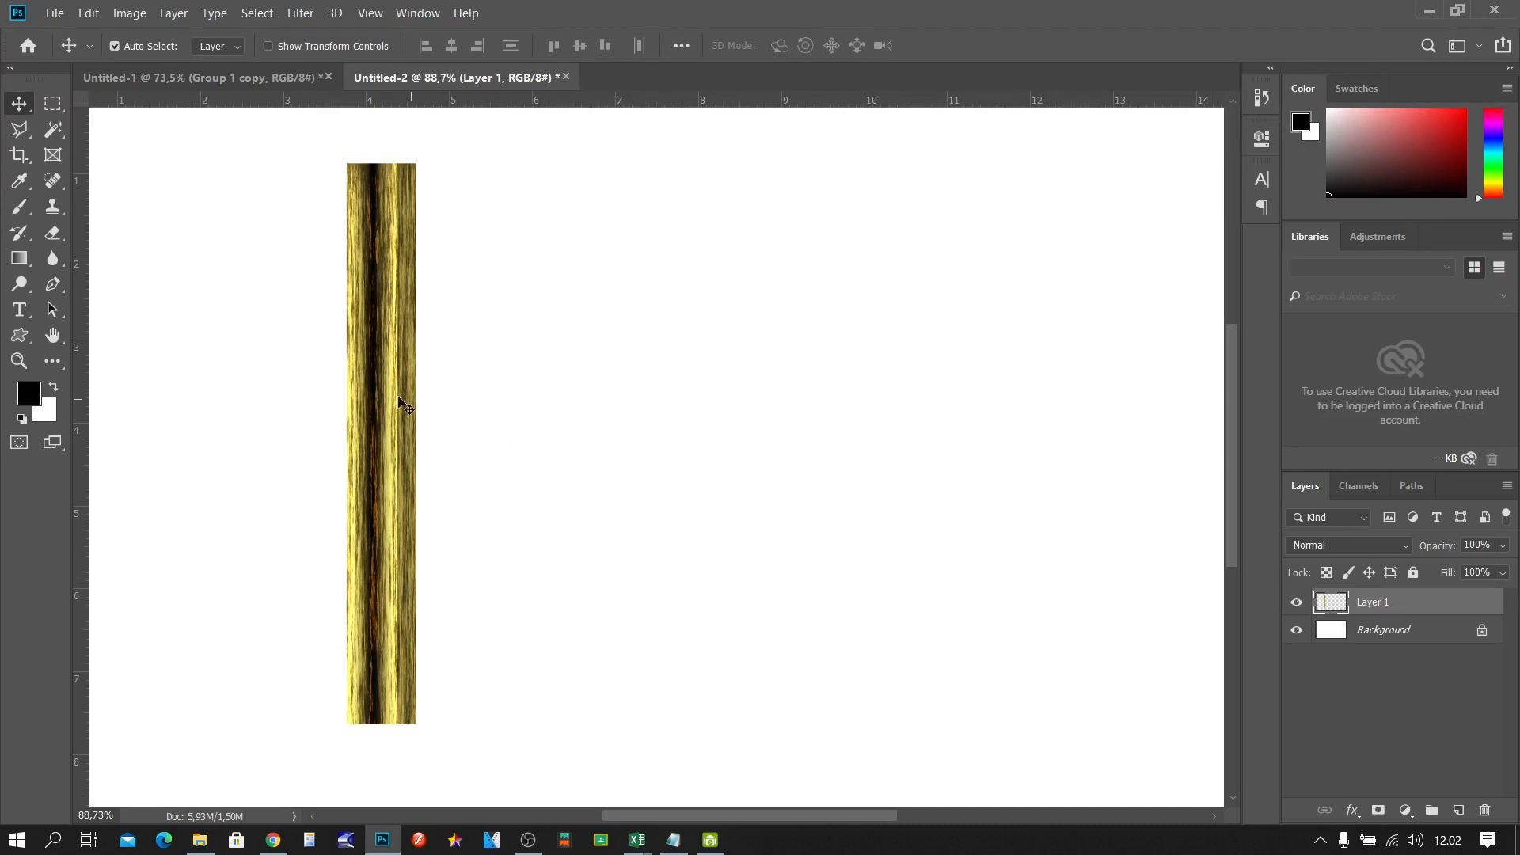
Step: Move the merged strip about 1.3 cm to the left and slightly down, and rename its layer KIRI
left_click_drag(383, 392, 294, 377)
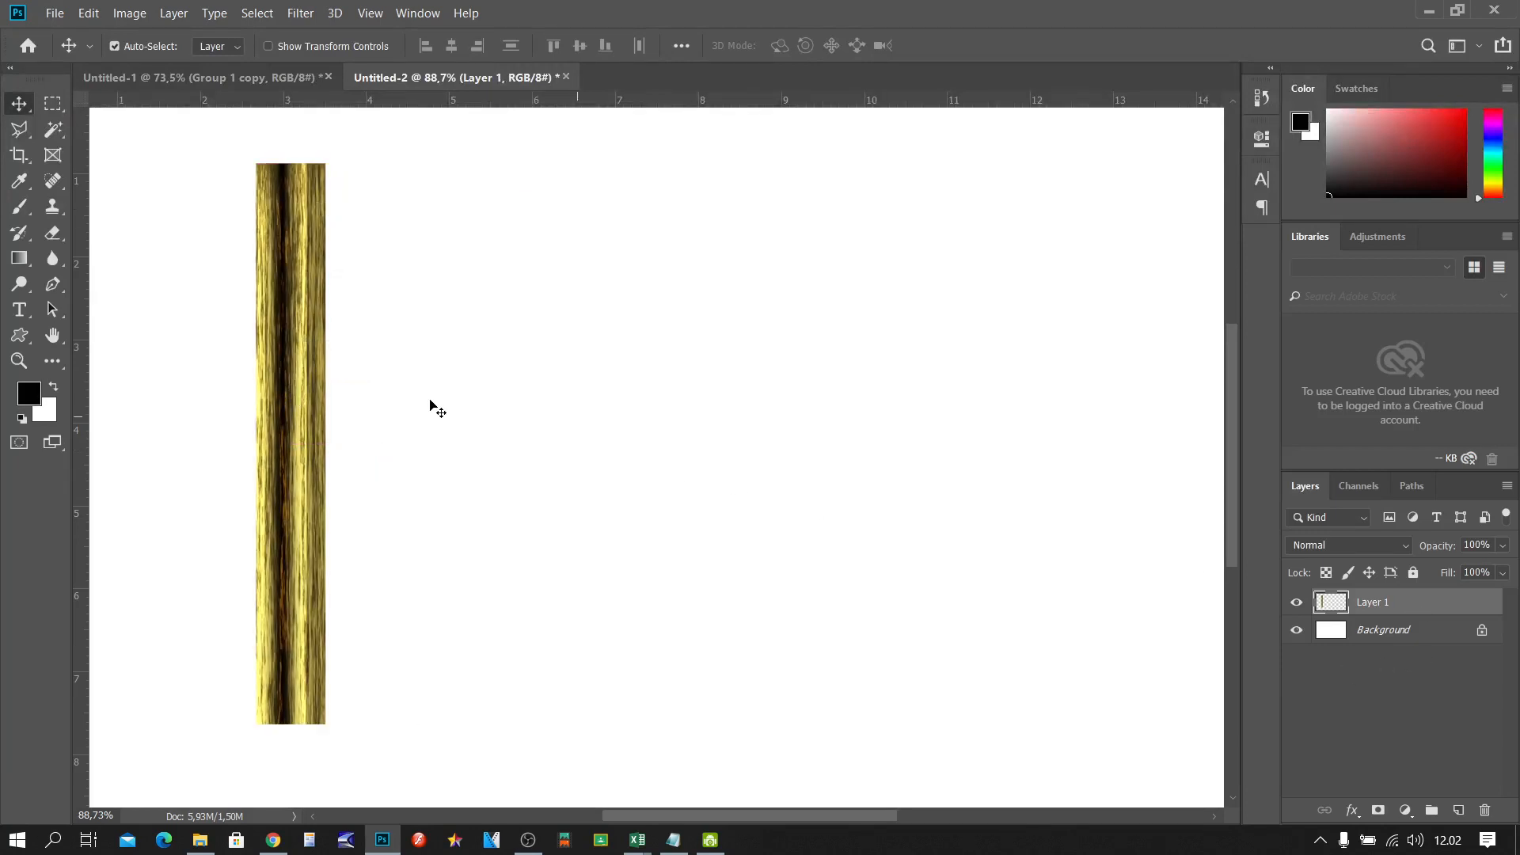
left_click_drag(288, 405, 275, 412)
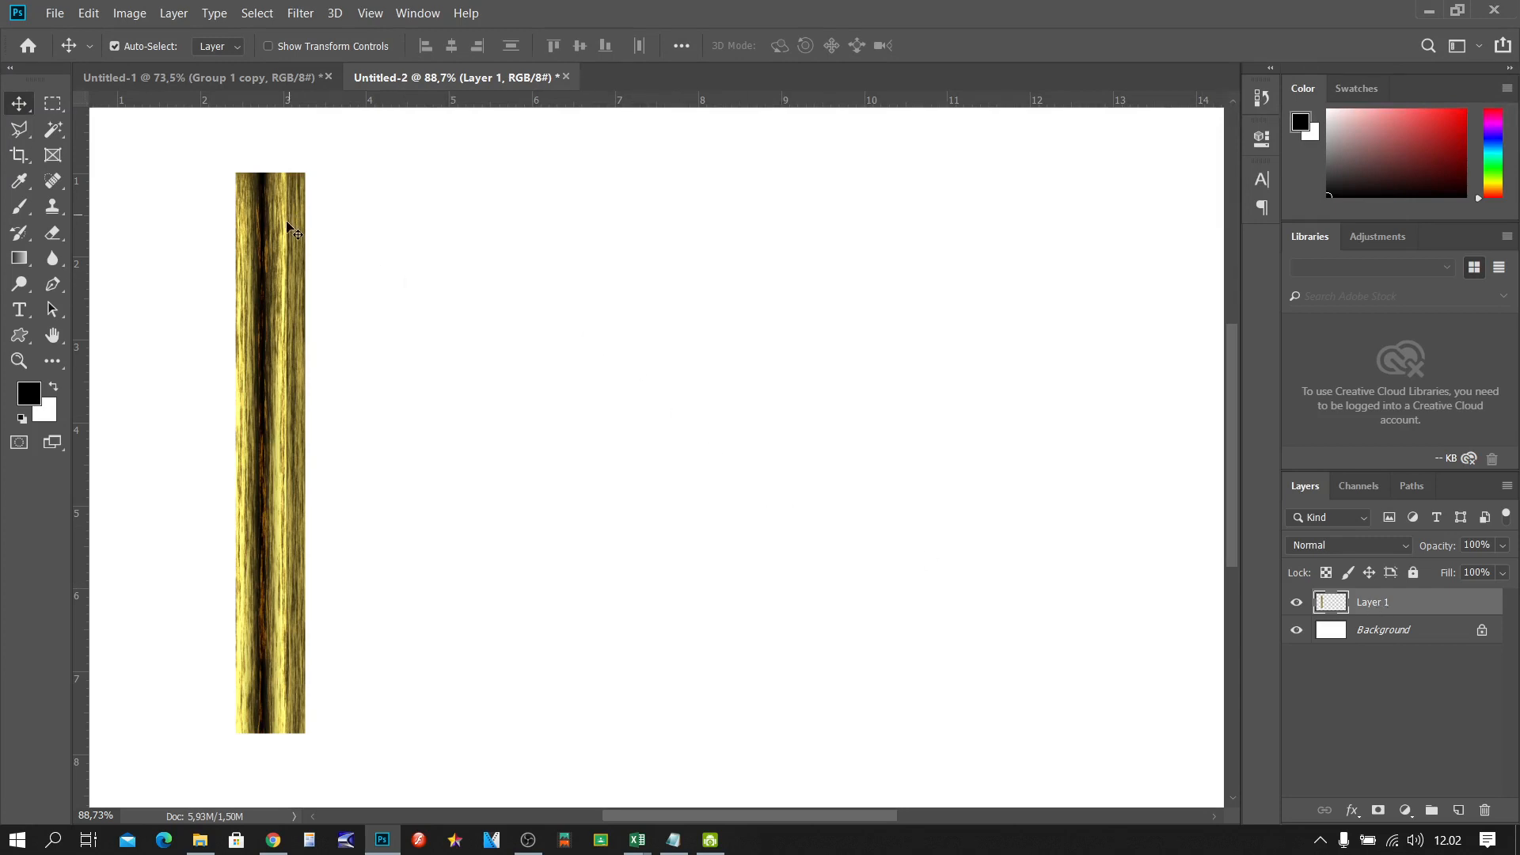
double_click(1375, 600)
type("KIRI")
key("Return")
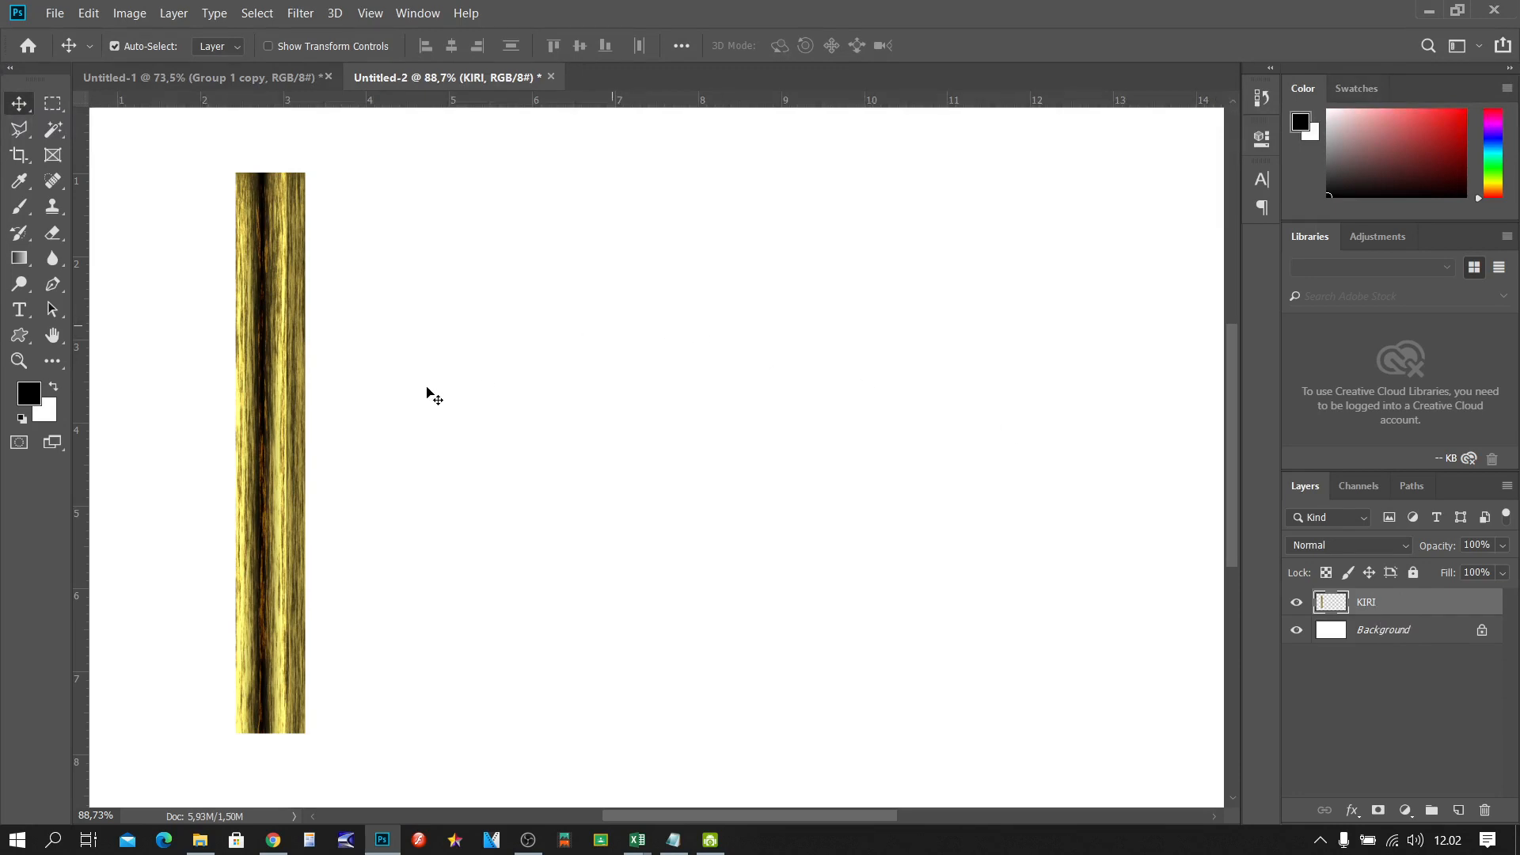
Step: Duplicate the KIRI layer and move the copy about 4.7 cm to the right, level with the original
left_click_drag(283, 366, 281, 371)
key("ctrl")
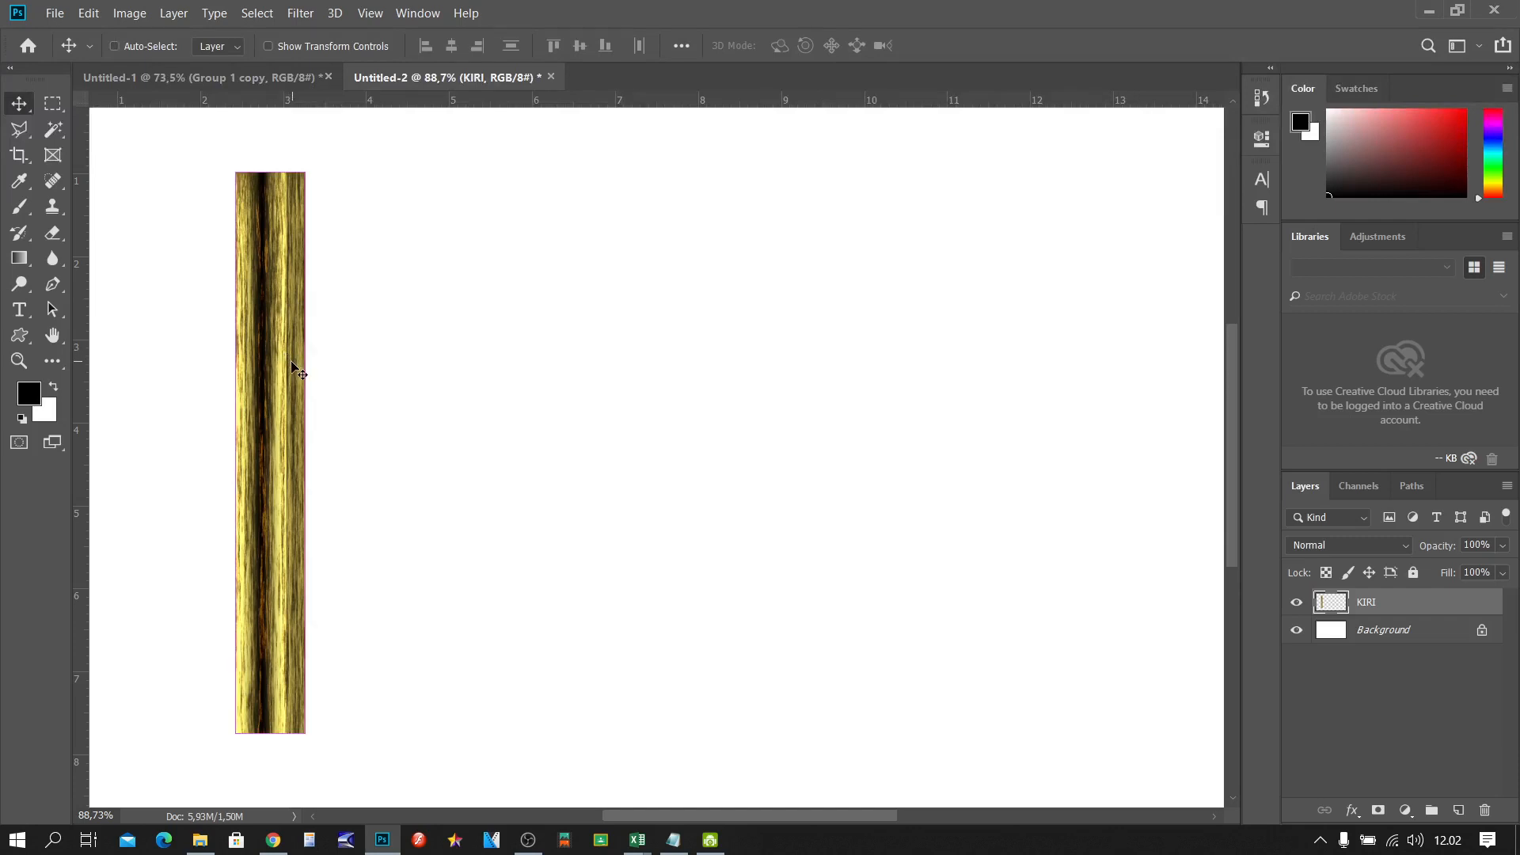
key("ctrl+j")
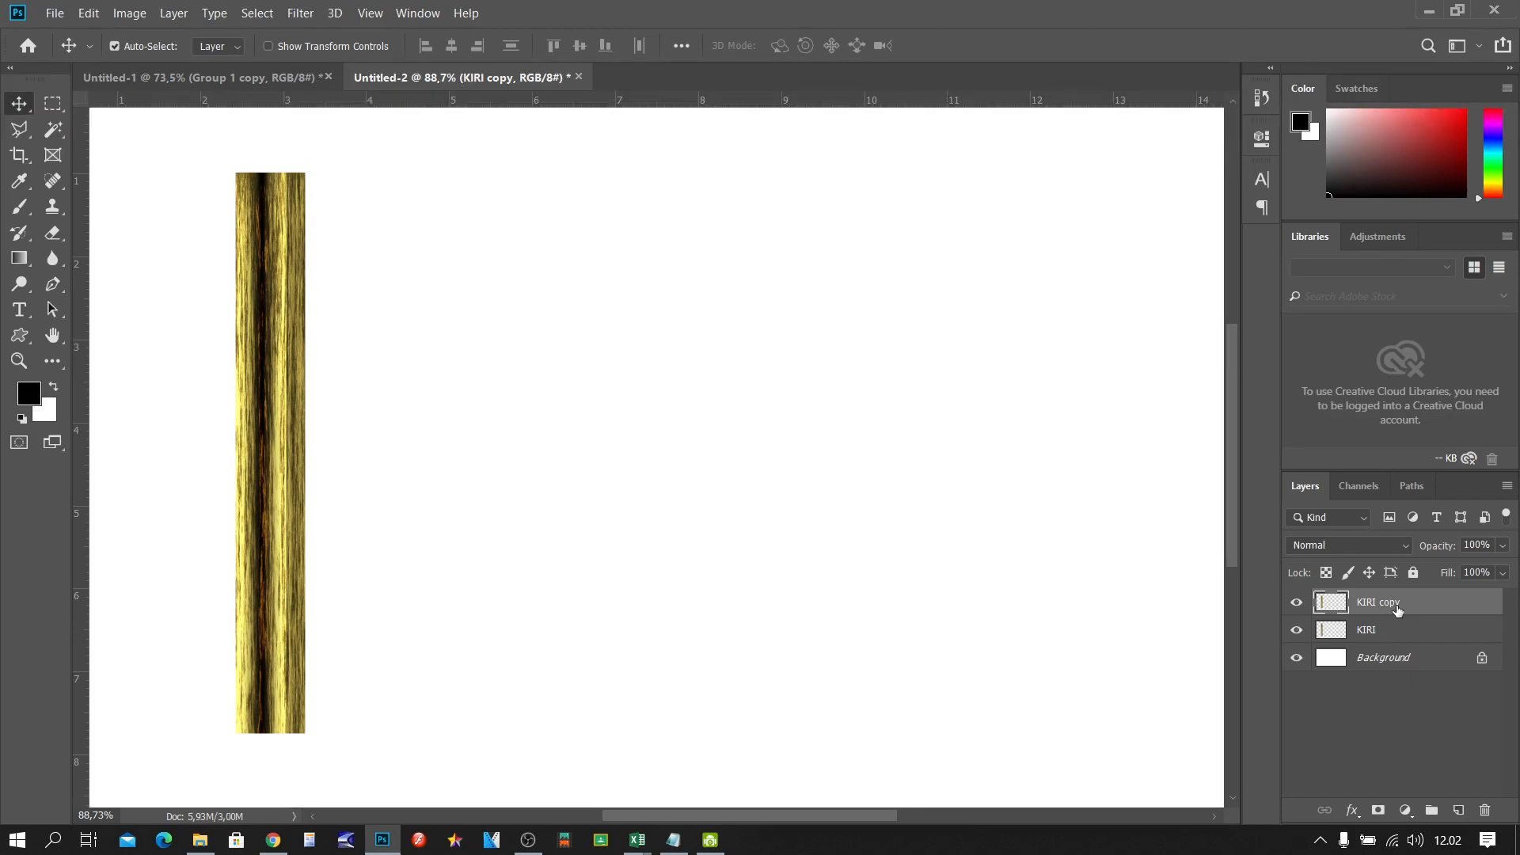
left_click_drag(270, 377, 660, 373)
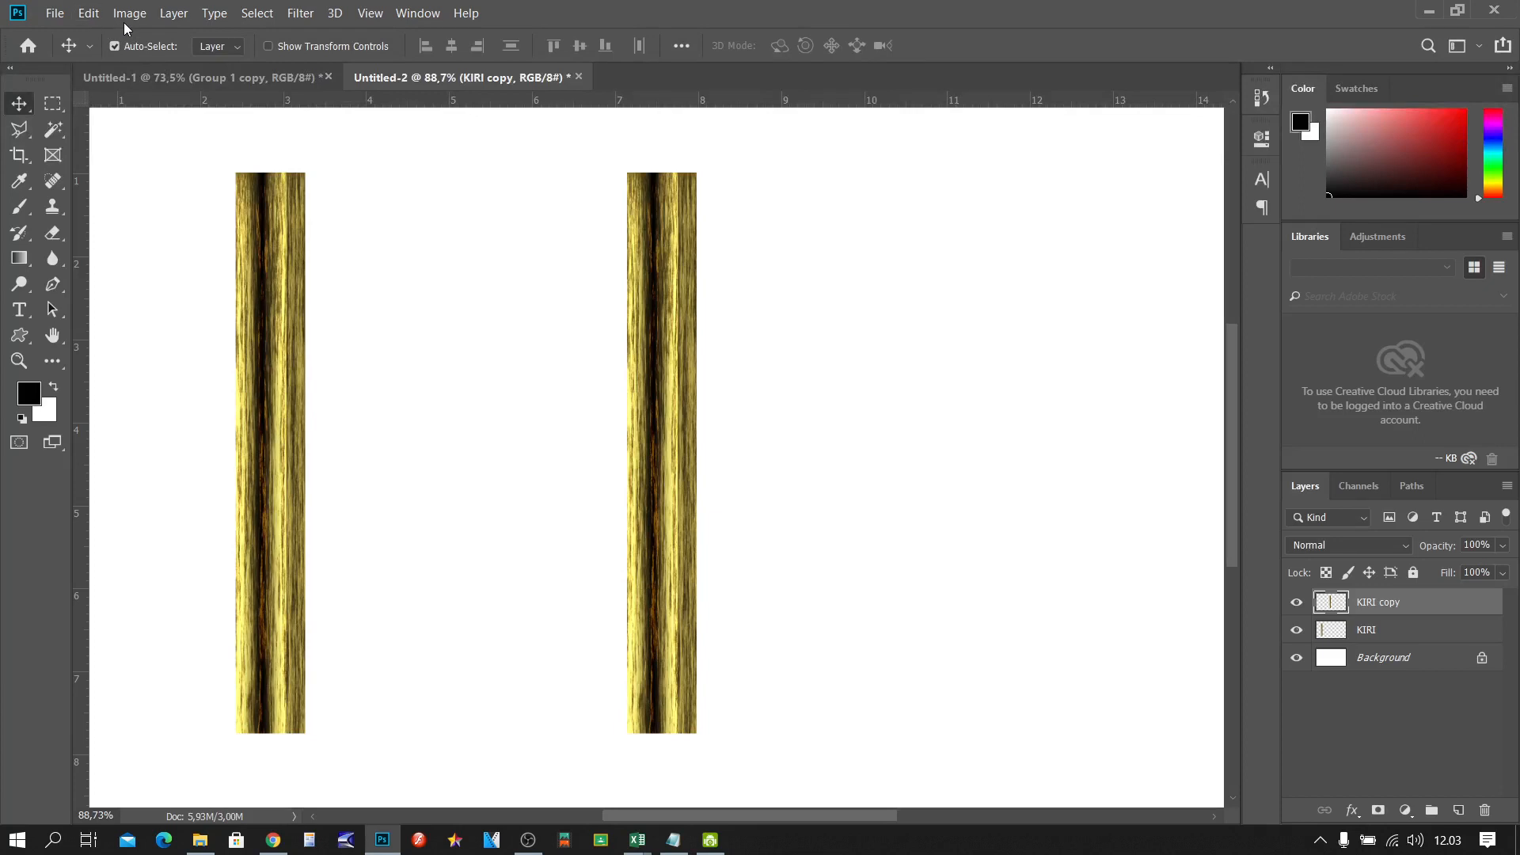
Step: Flip the copied strip horizontally and rename its layer KANAN
left_click(89, 14)
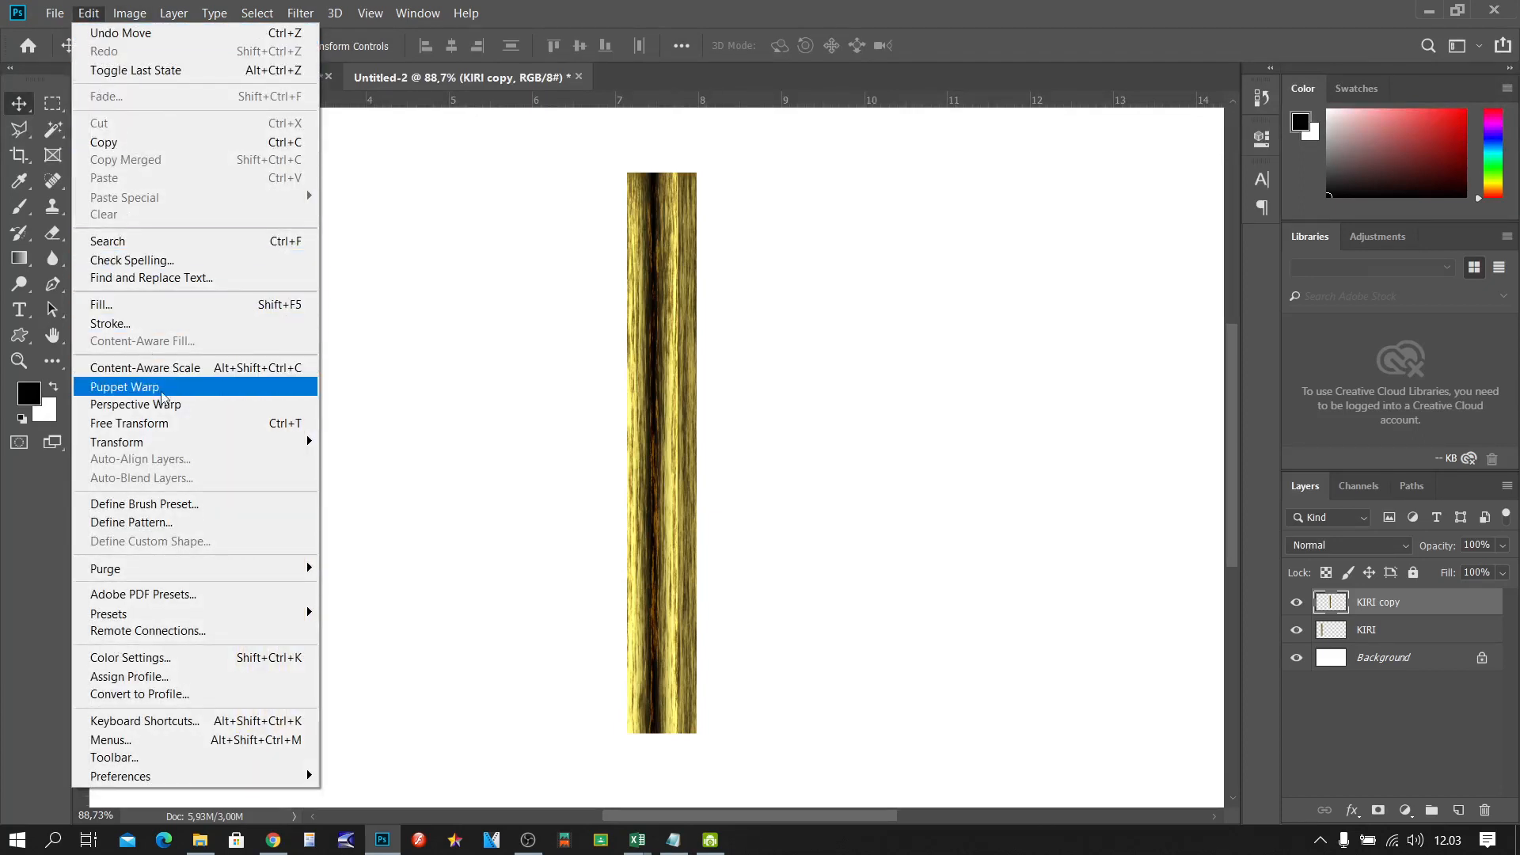
mouse_move(187, 446)
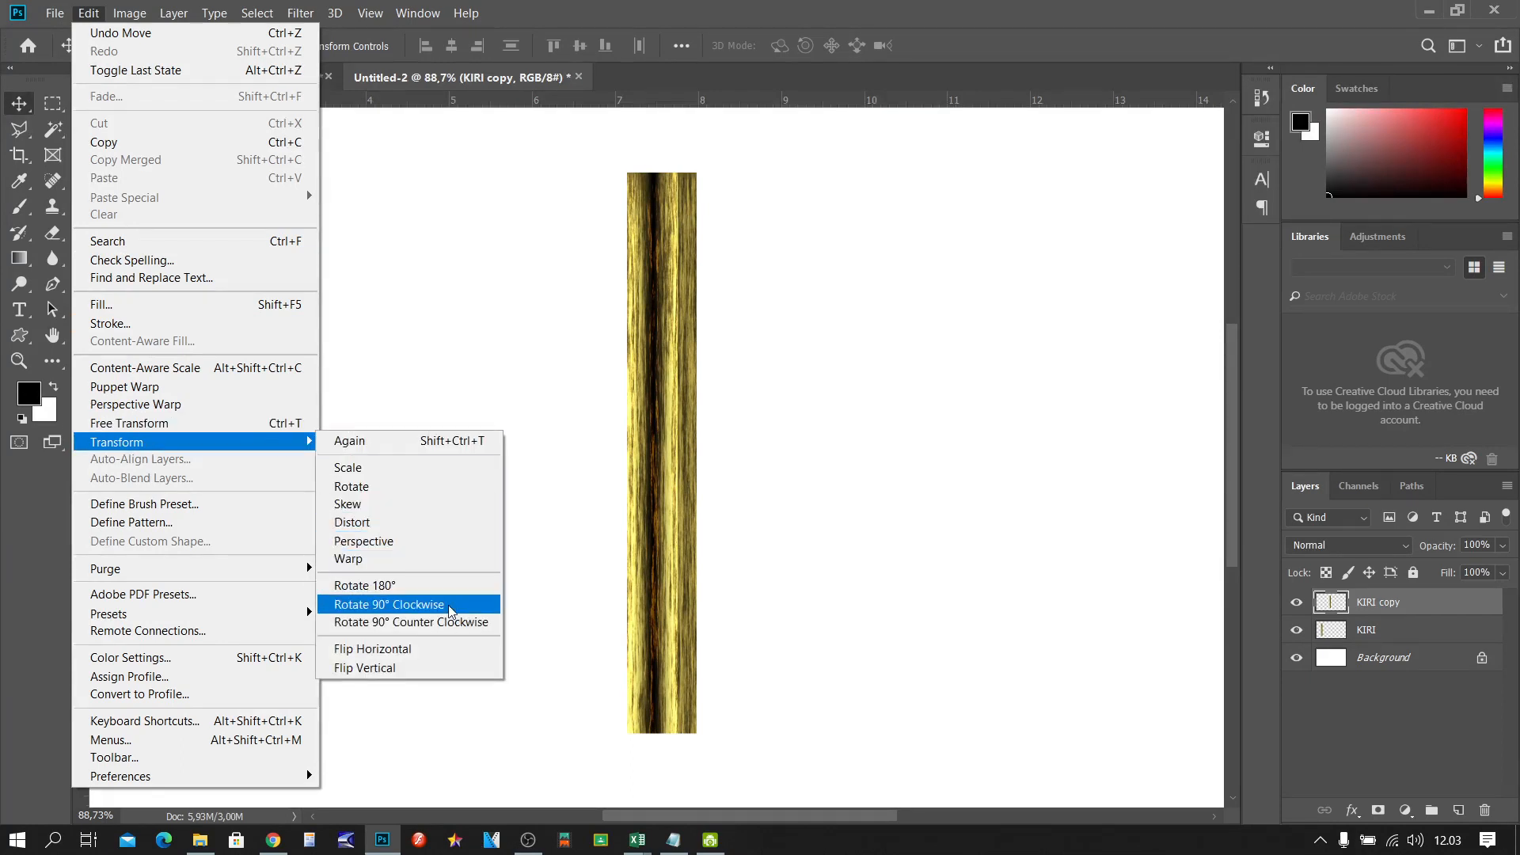
left_click(430, 650)
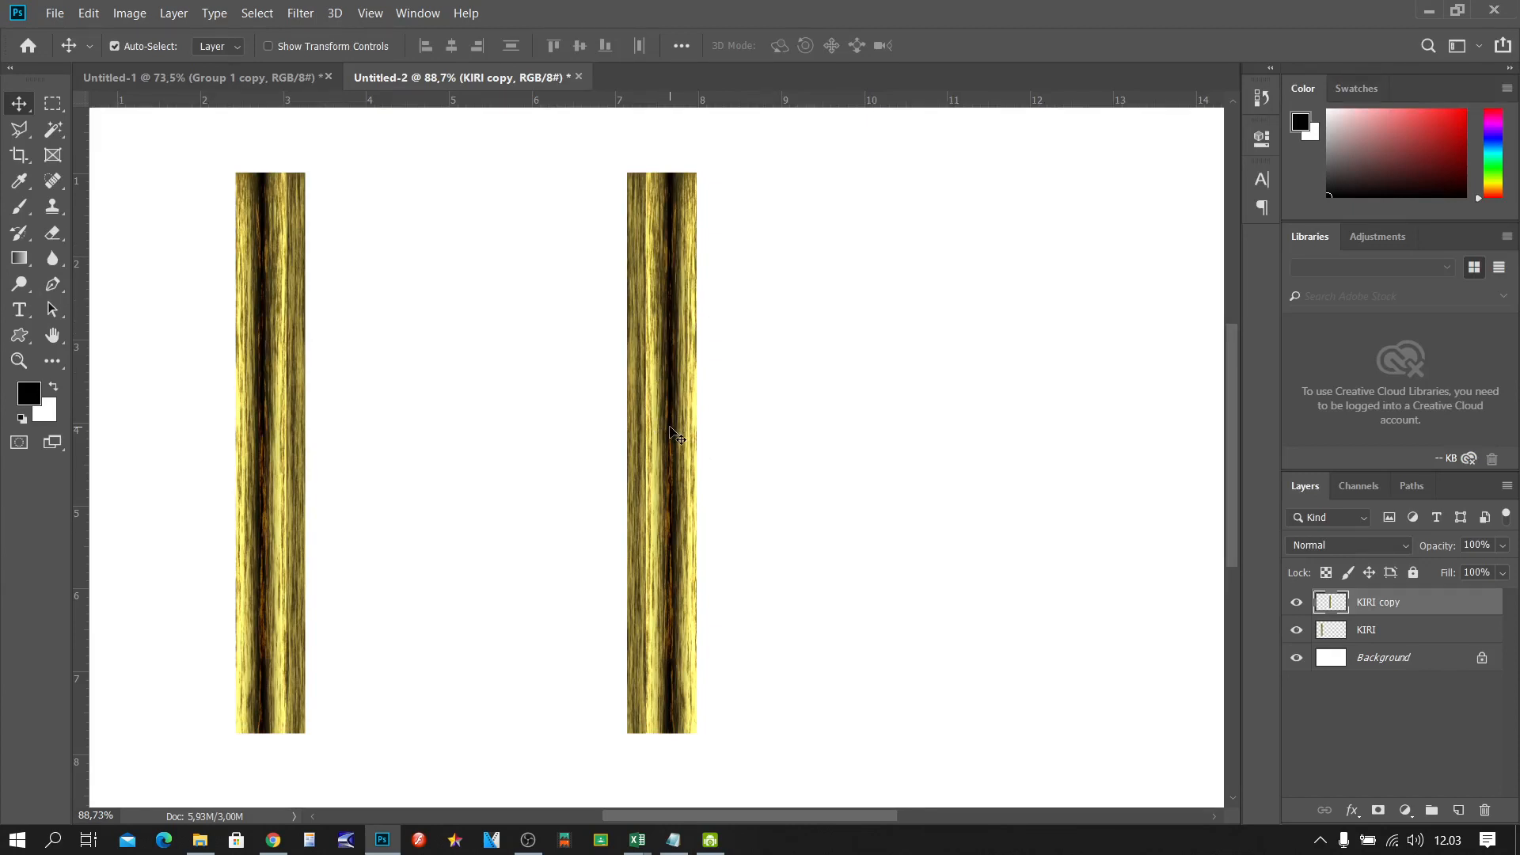
double_click(1374, 601)
type("KANAN")
key("Return")
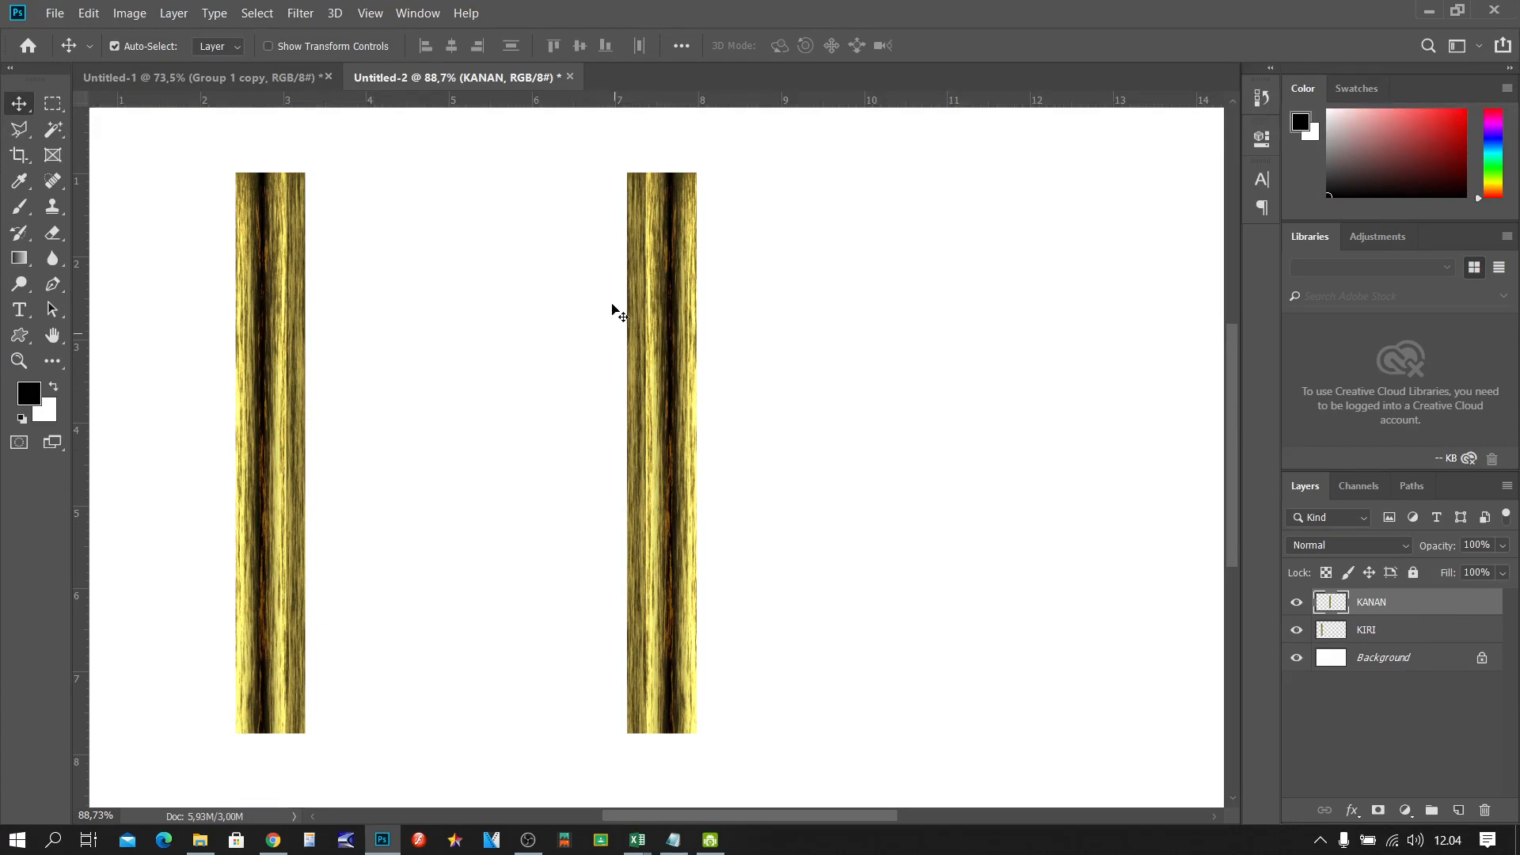
Step: Duplicate the KANAN layer and move the copy about 1.6 cm to the right of the original strip
key("ctrl")
key("ctrl+j")
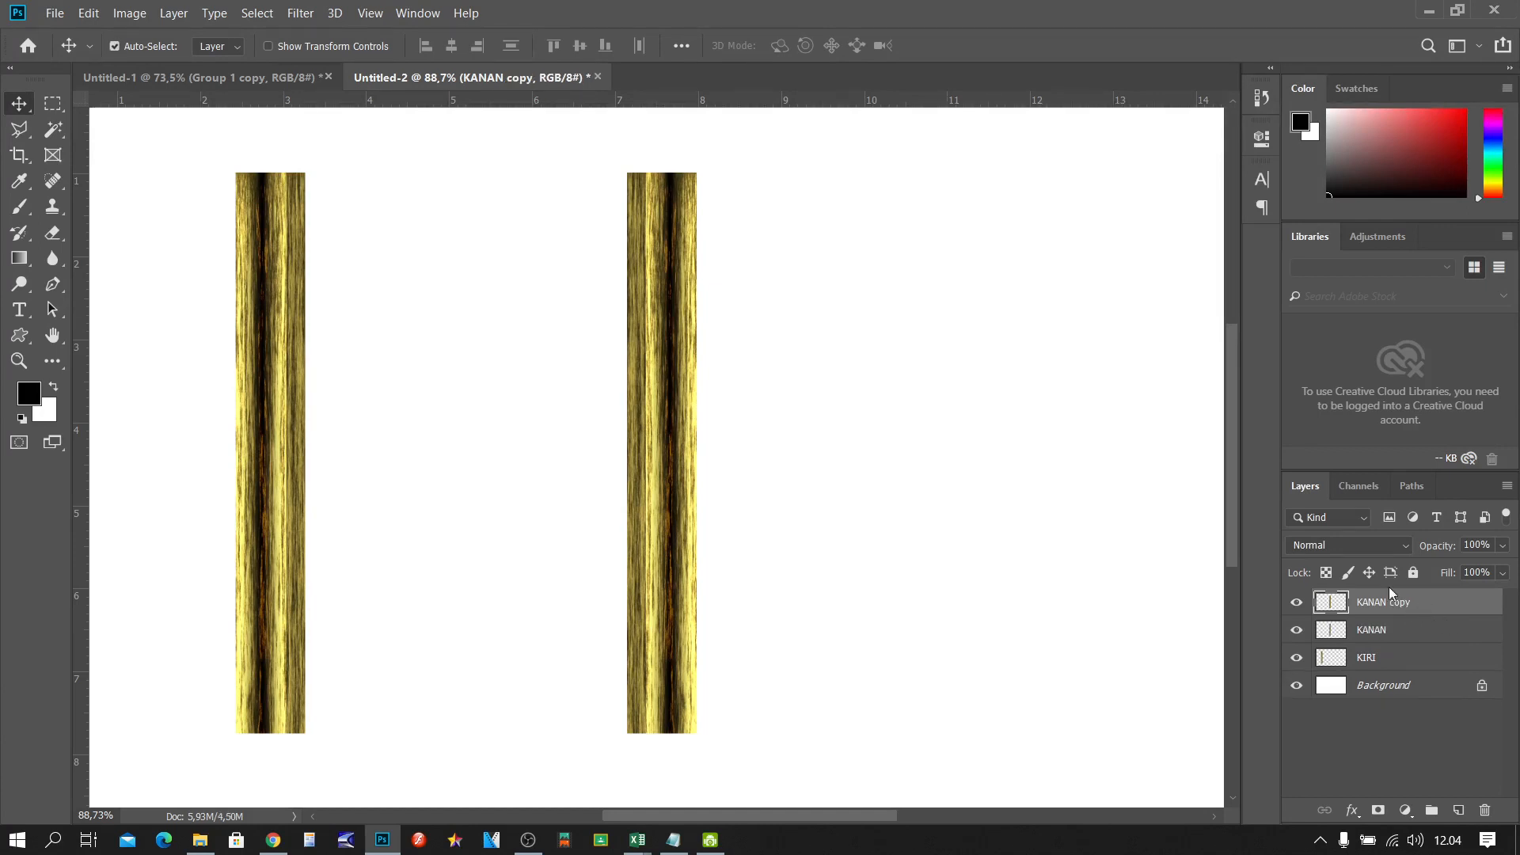
left_click_drag(649, 454, 793, 462)
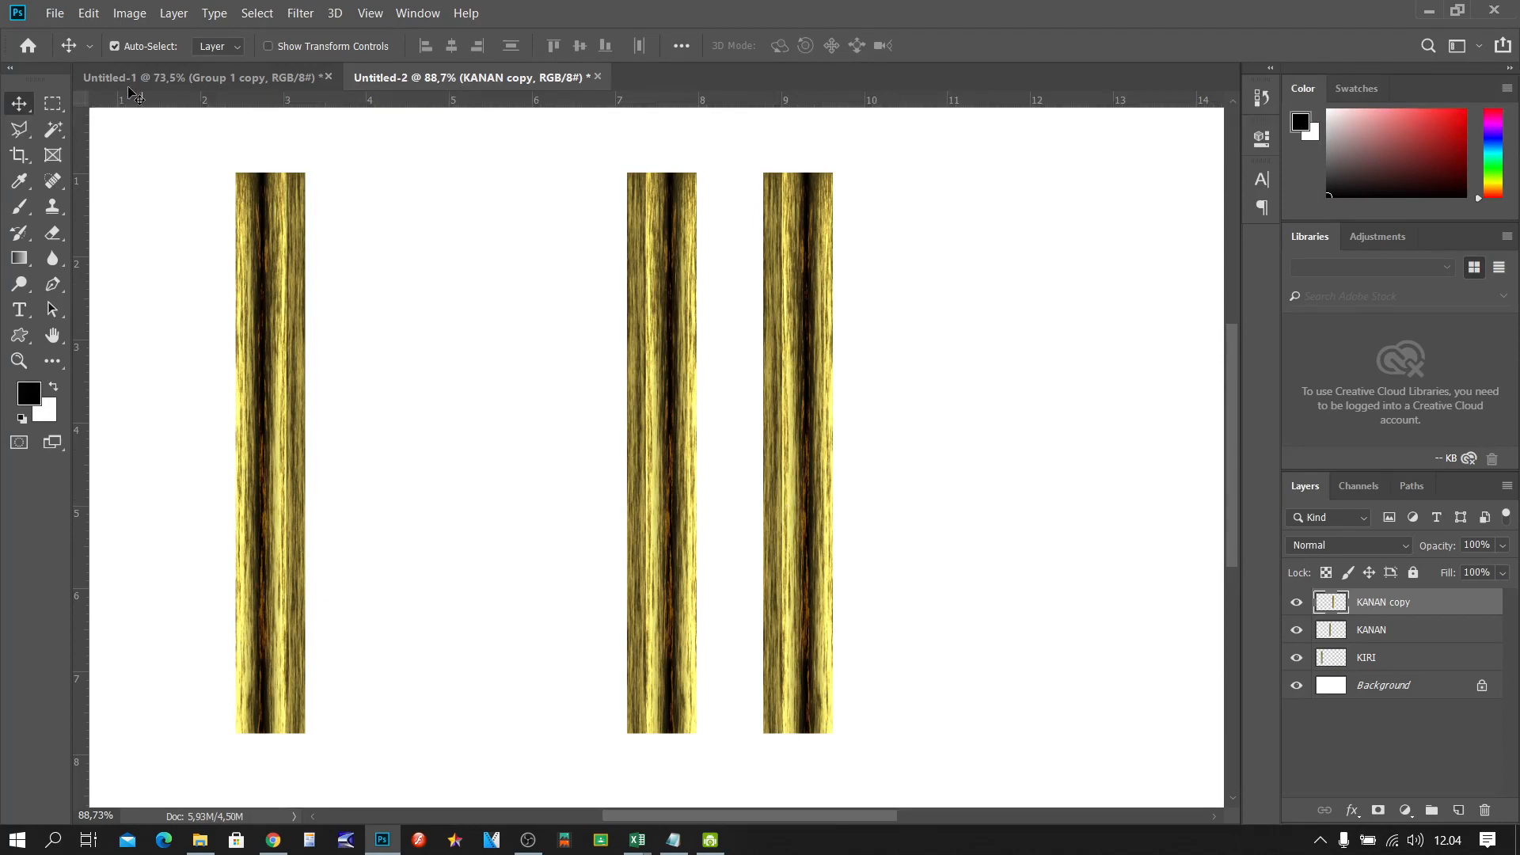
Step: Rotate the copied strip 90° clockwise and shift it about 0.8 cm to the left
left_click(89, 14)
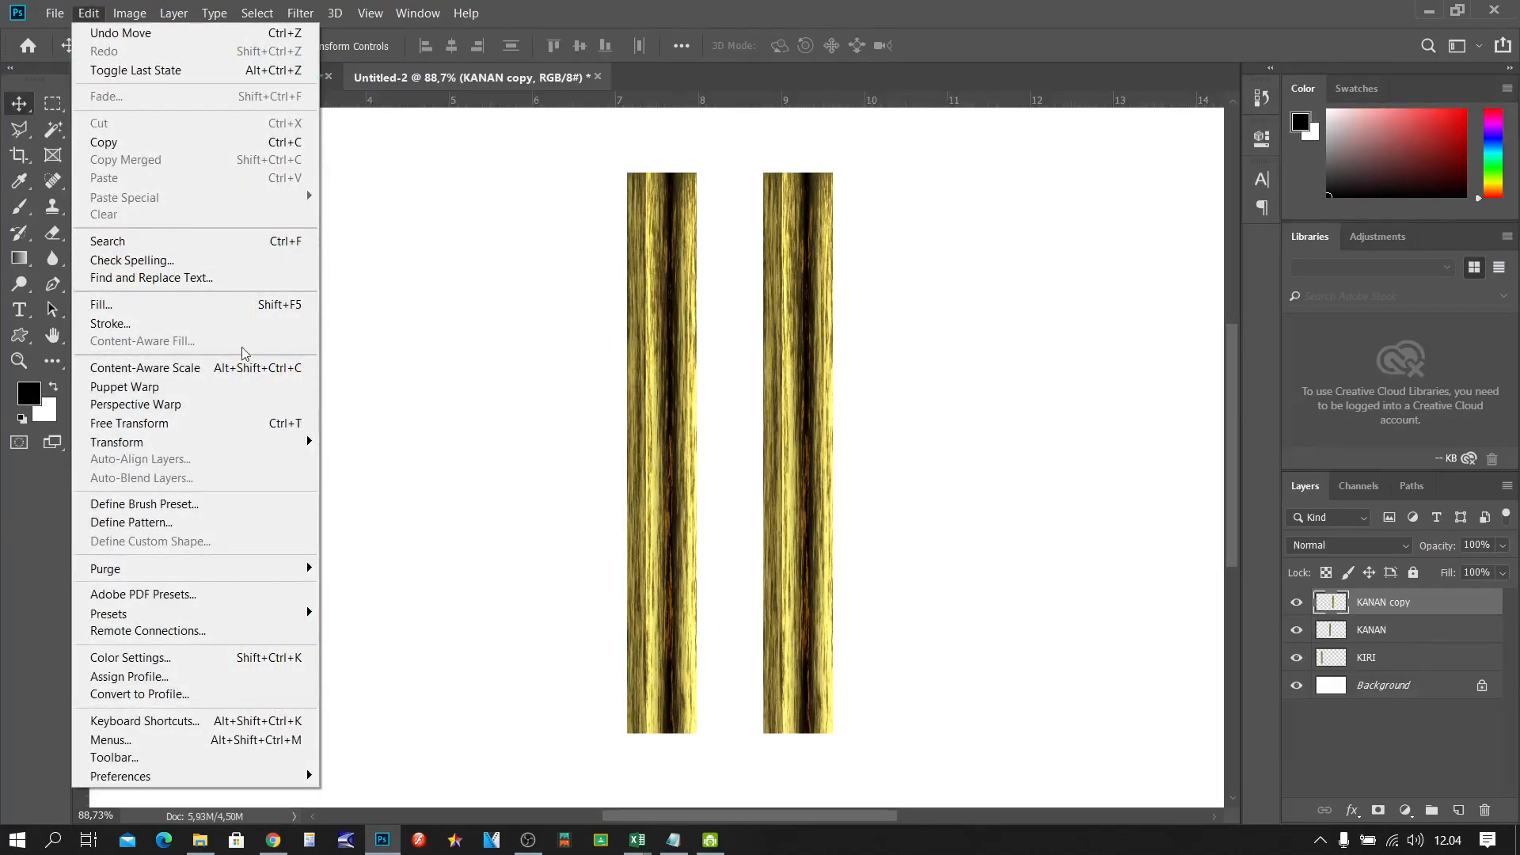
mouse_move(288, 444)
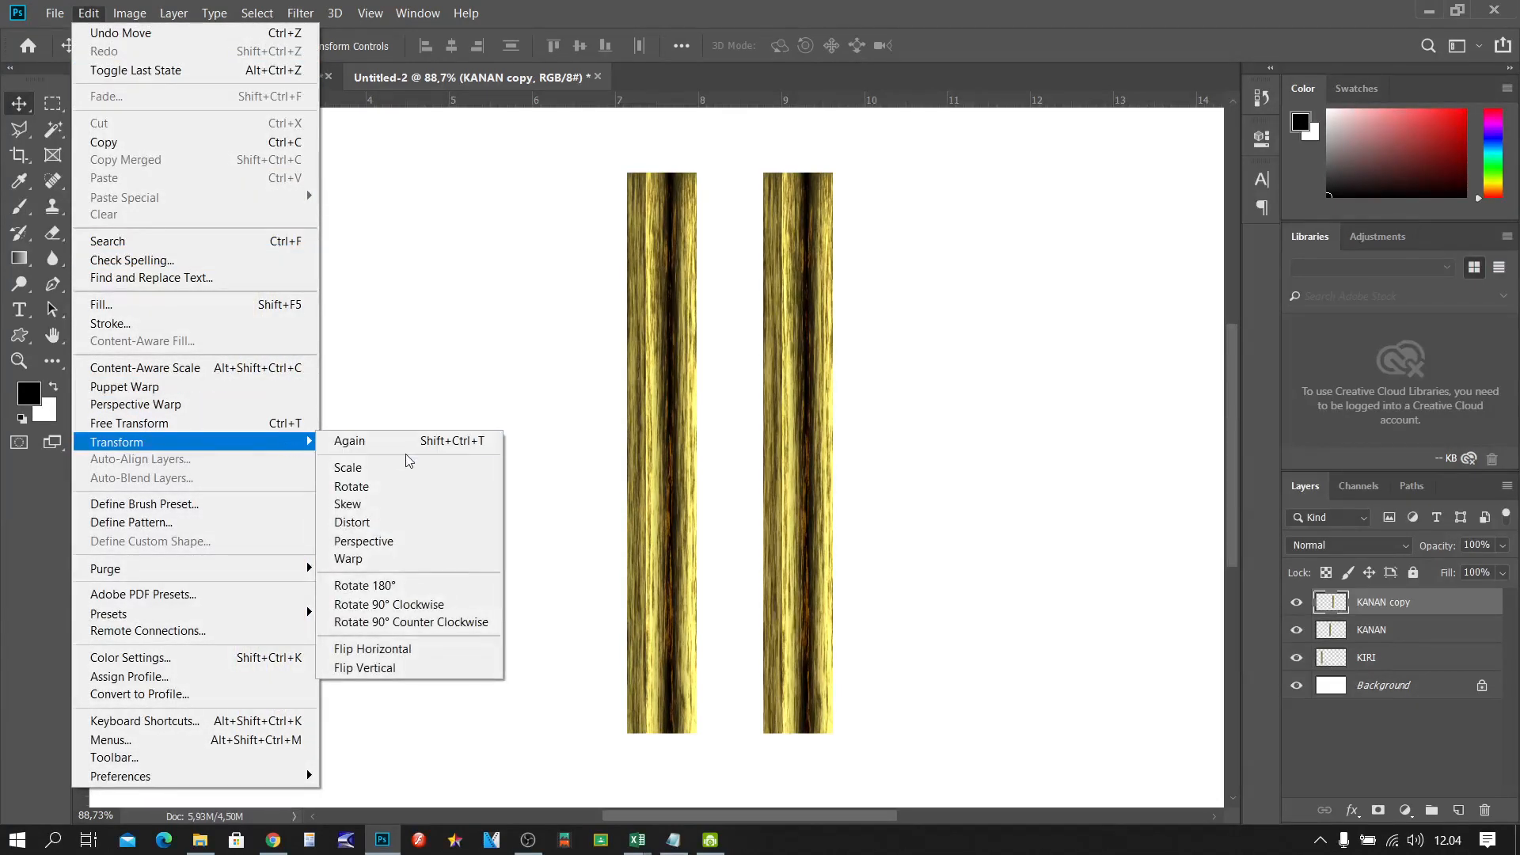
left_click(458, 604)
left_click_drag(772, 467, 707, 465)
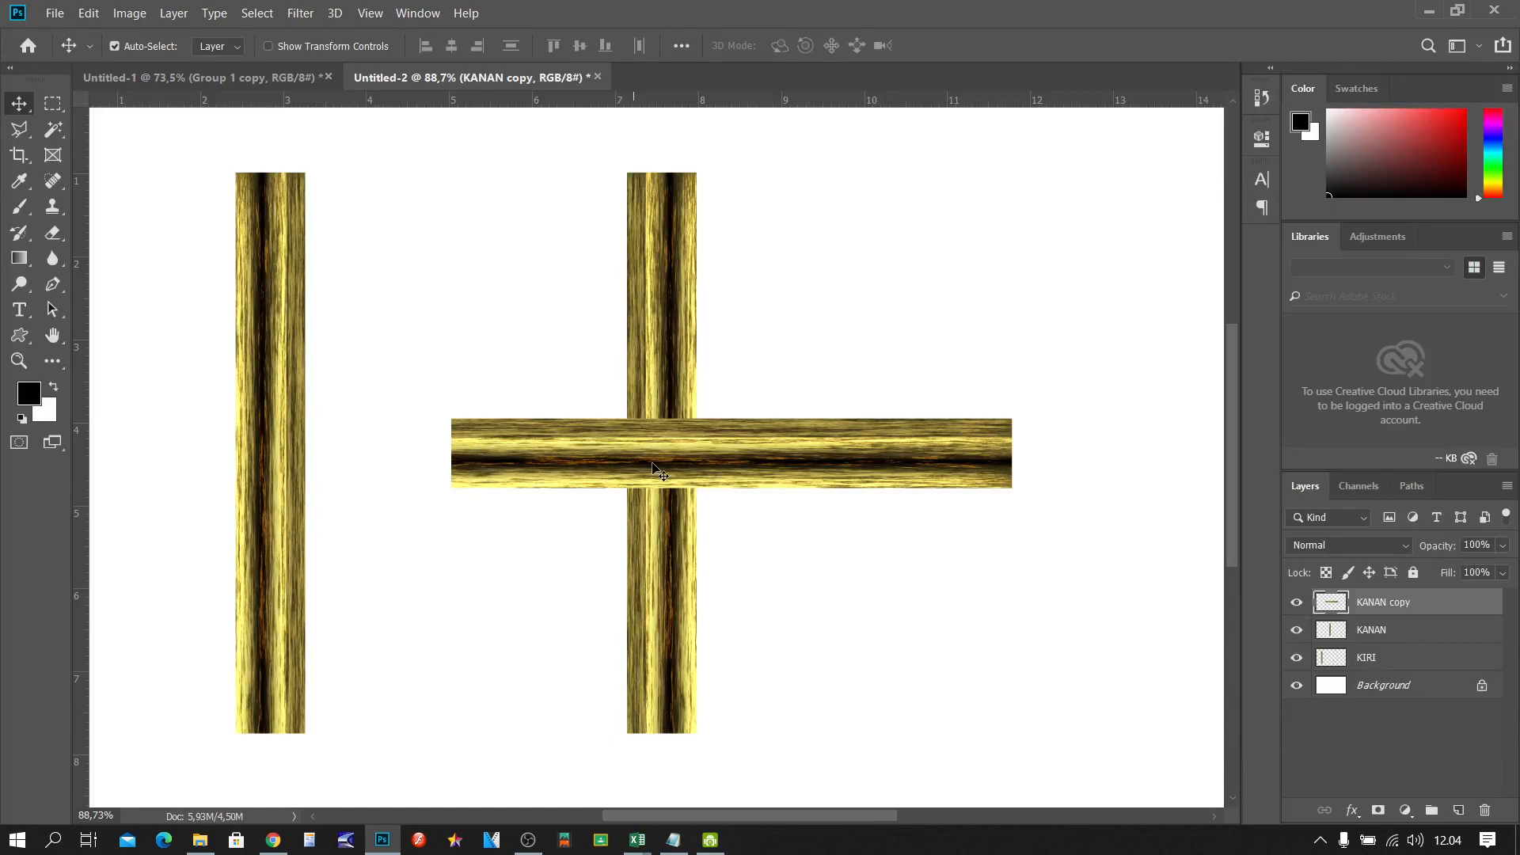
Step: Place the horizontal strip across the lower ends of both vertical strips, flush with the left strip's outer edge
left_click_drag(657, 461, 445, 709)
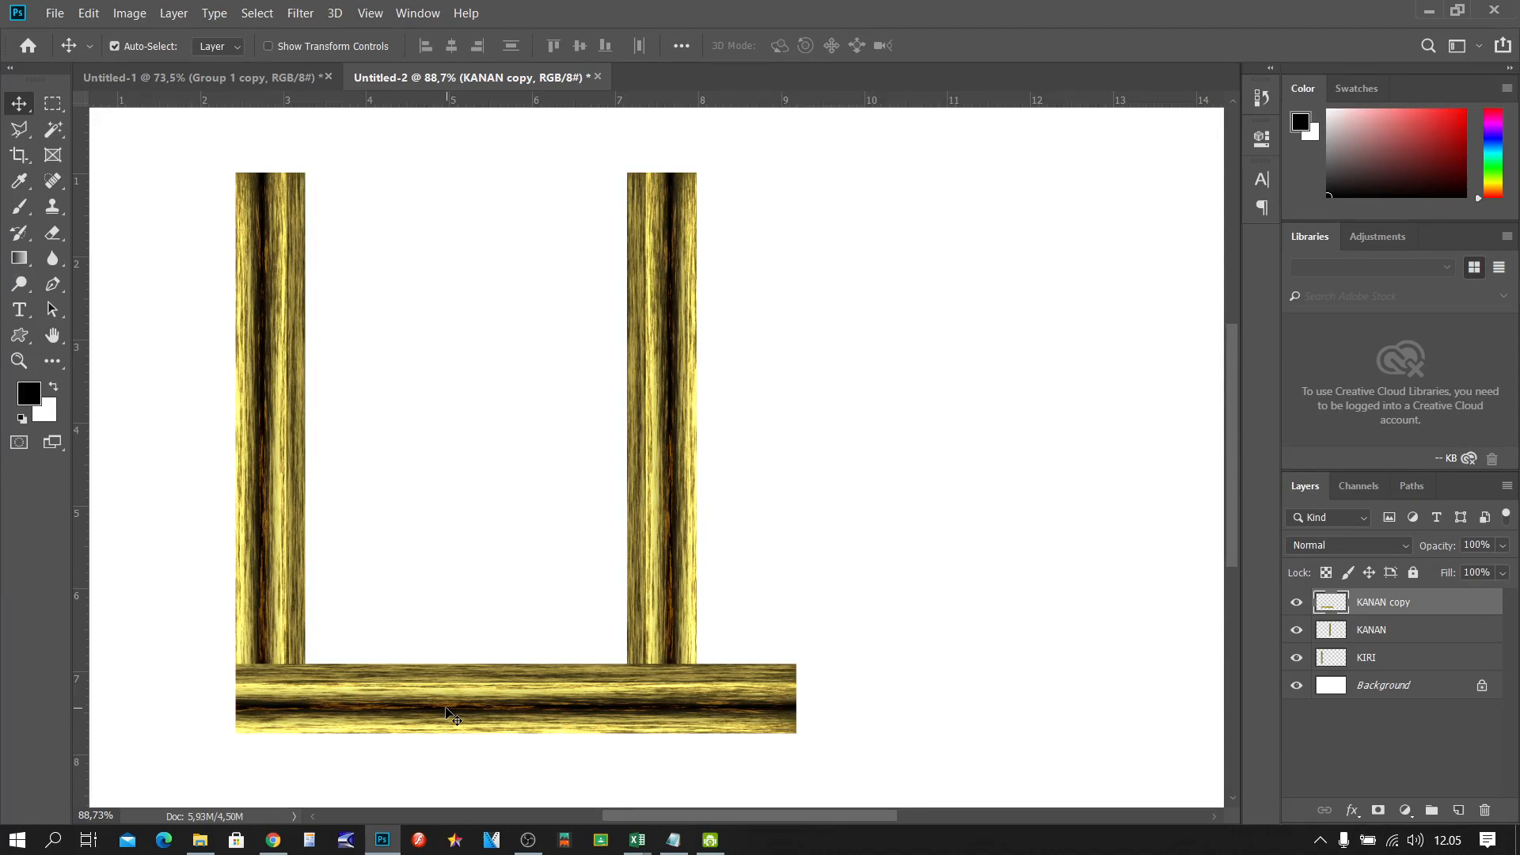
left_click_drag(445, 707, 455, 705)
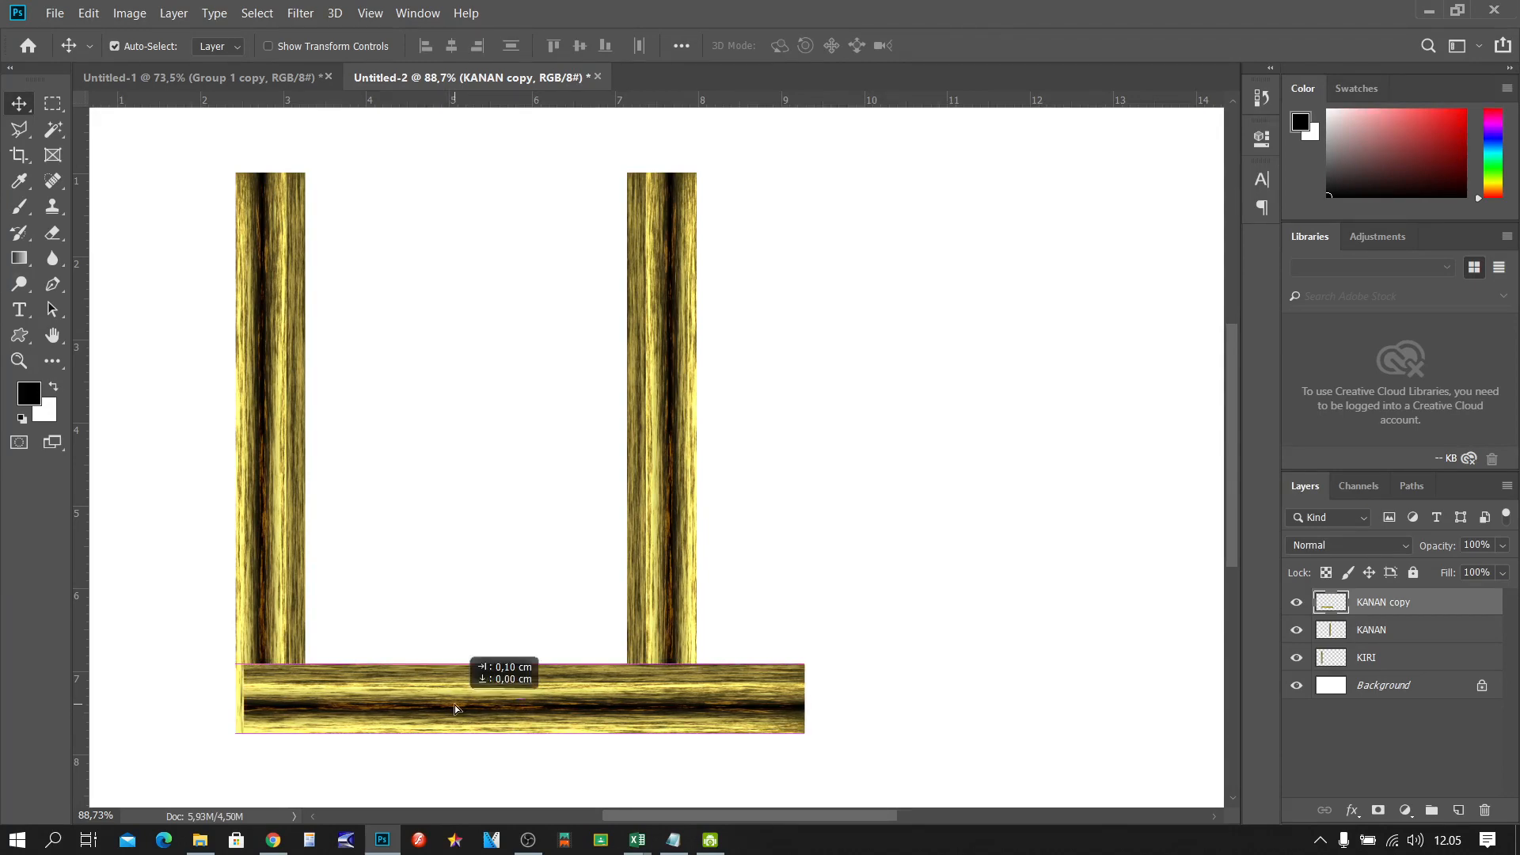
left_click_drag(454, 705, 426, 667)
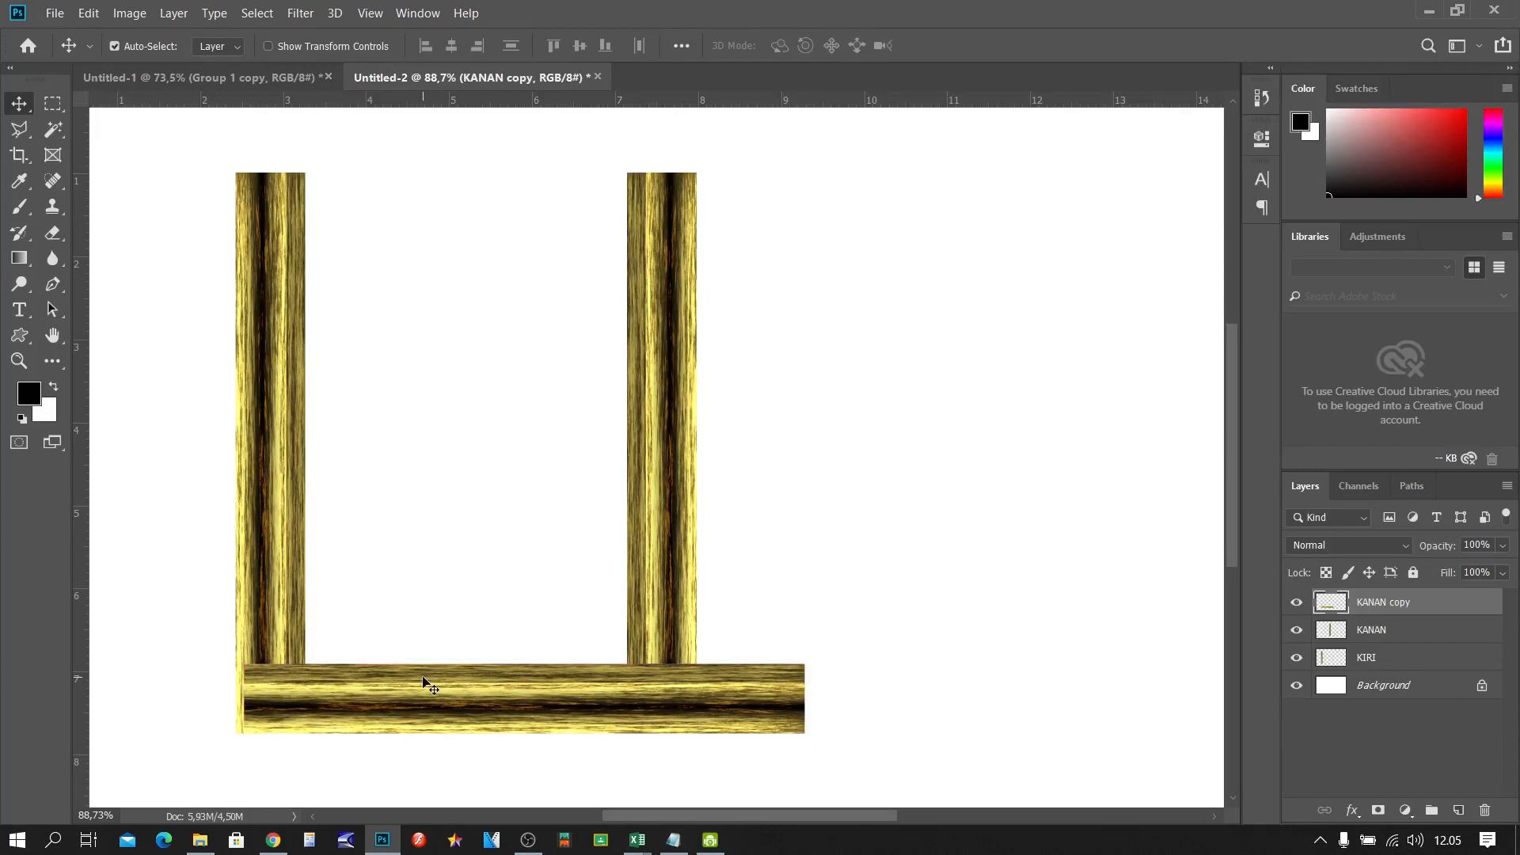
left_click_drag(542, 711, 532, 711)
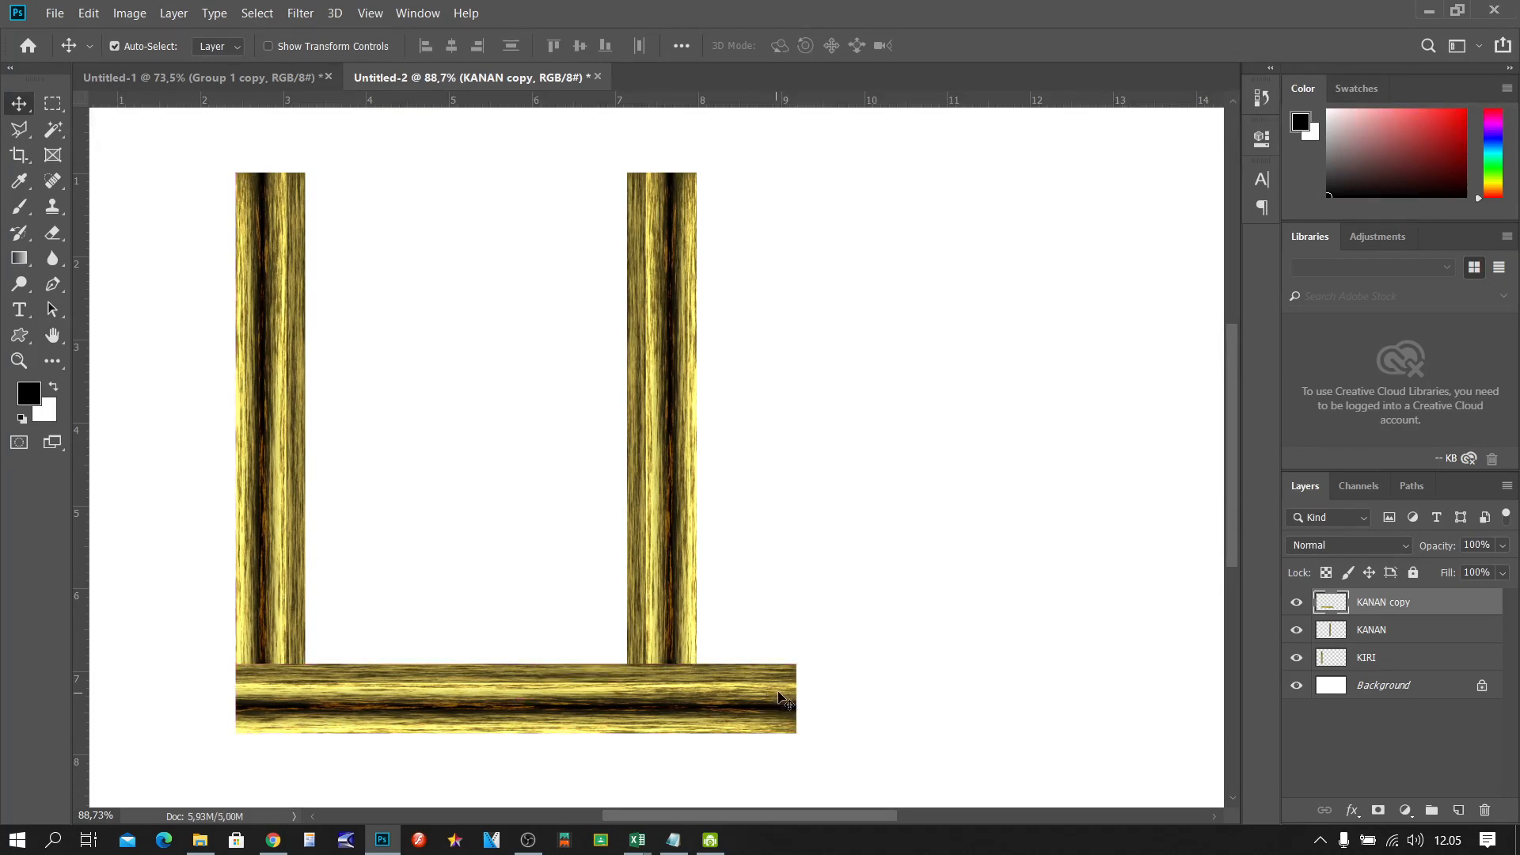
Step: Shrink the horizontal strip's width to 82.21% from its right end so it ends at the right strip's outer edge
key("ctrl")
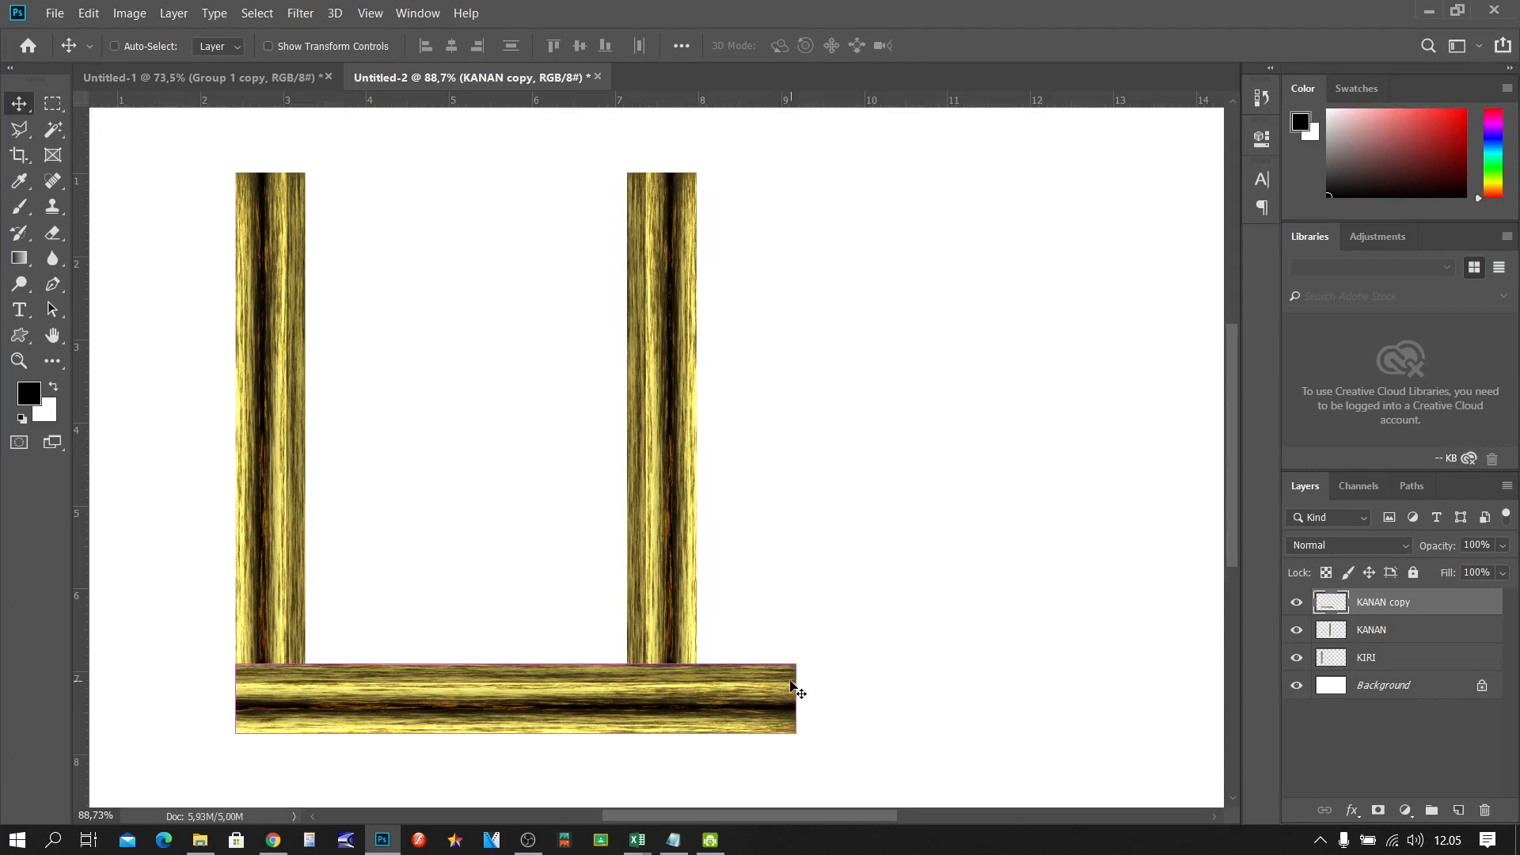
key("ctrl+t")
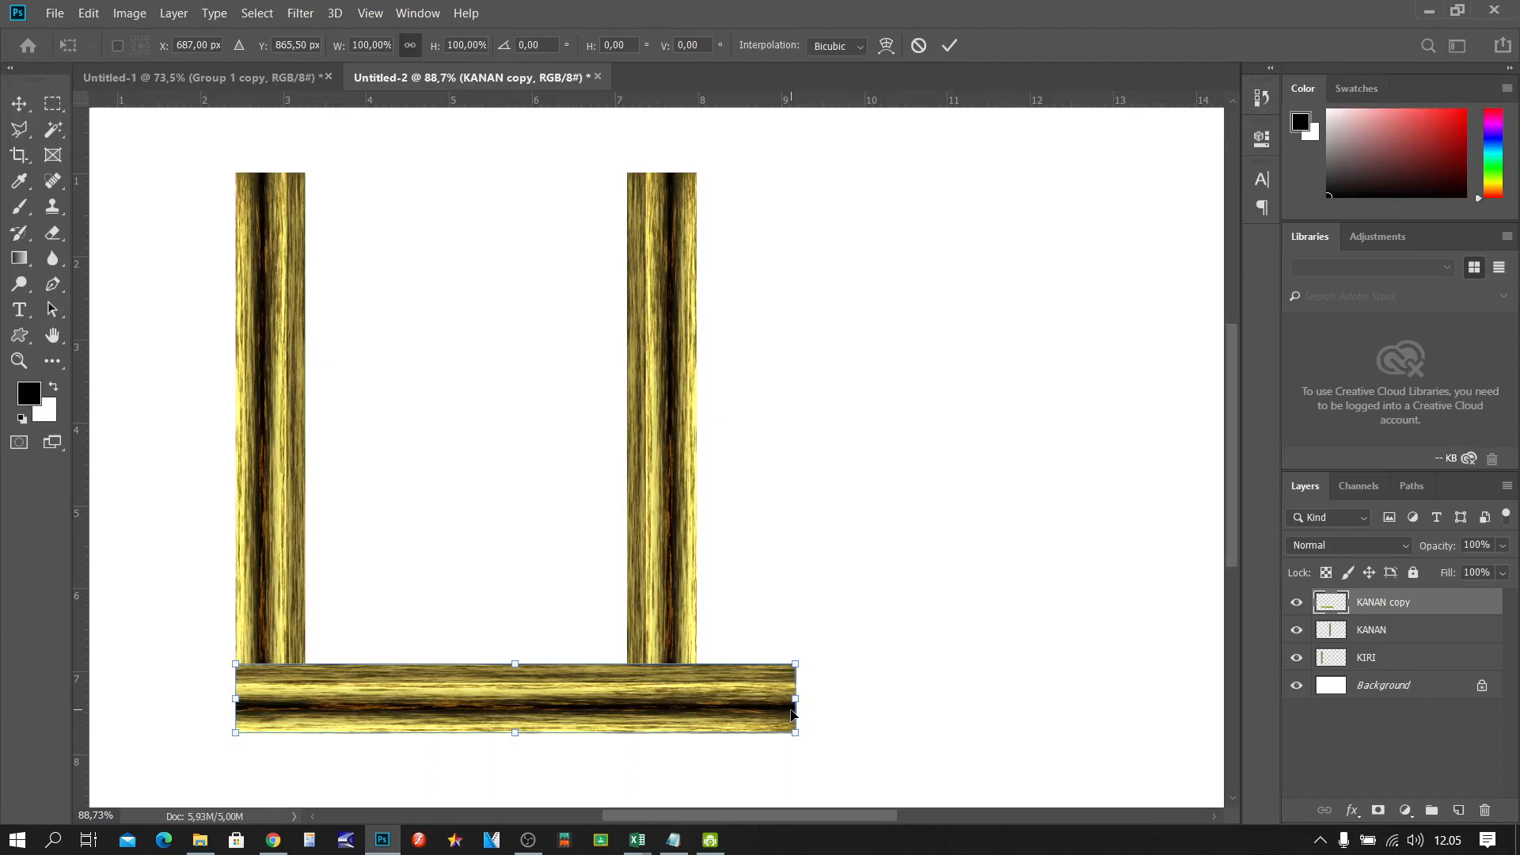
left_click_drag(795, 698, 693, 697)
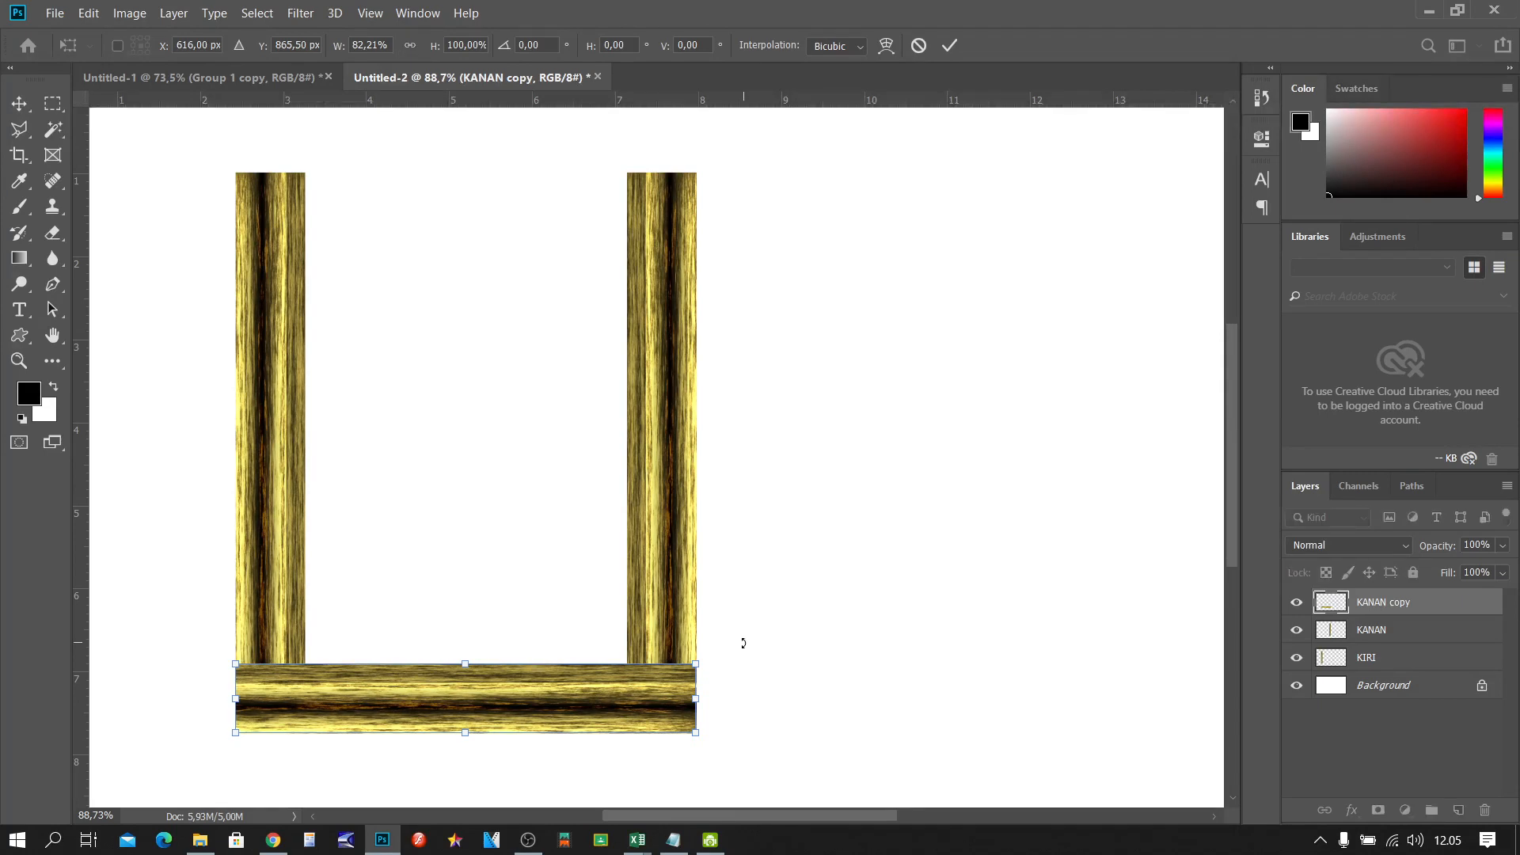
key("Return")
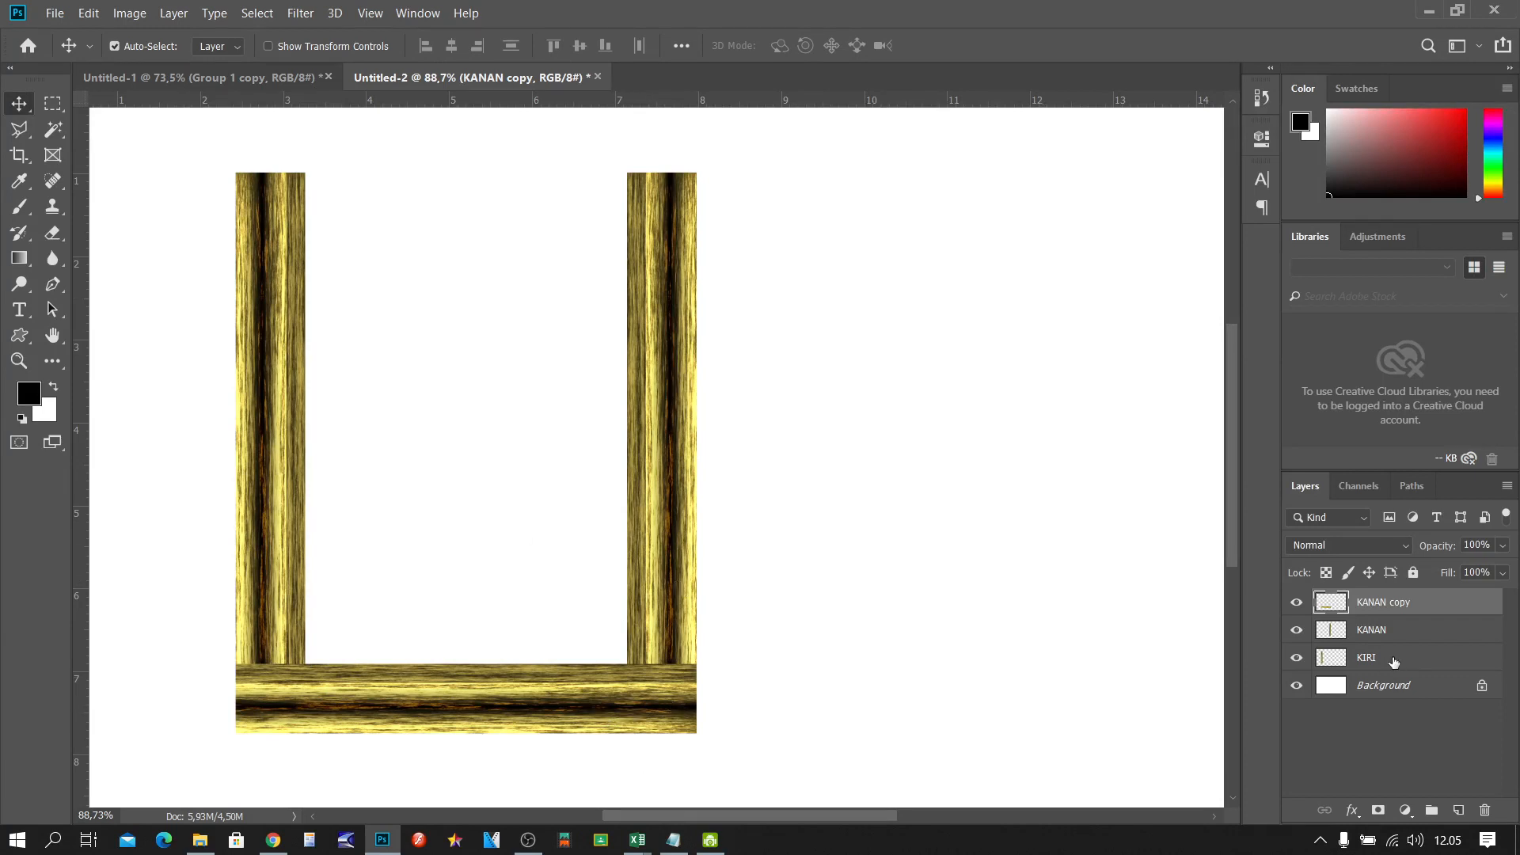
Step: Duplicate the bottom strip and move the copy up about 5.9 cm, across the upper ends of the vertical strips
key("ctrl")
key("ctrl+j")
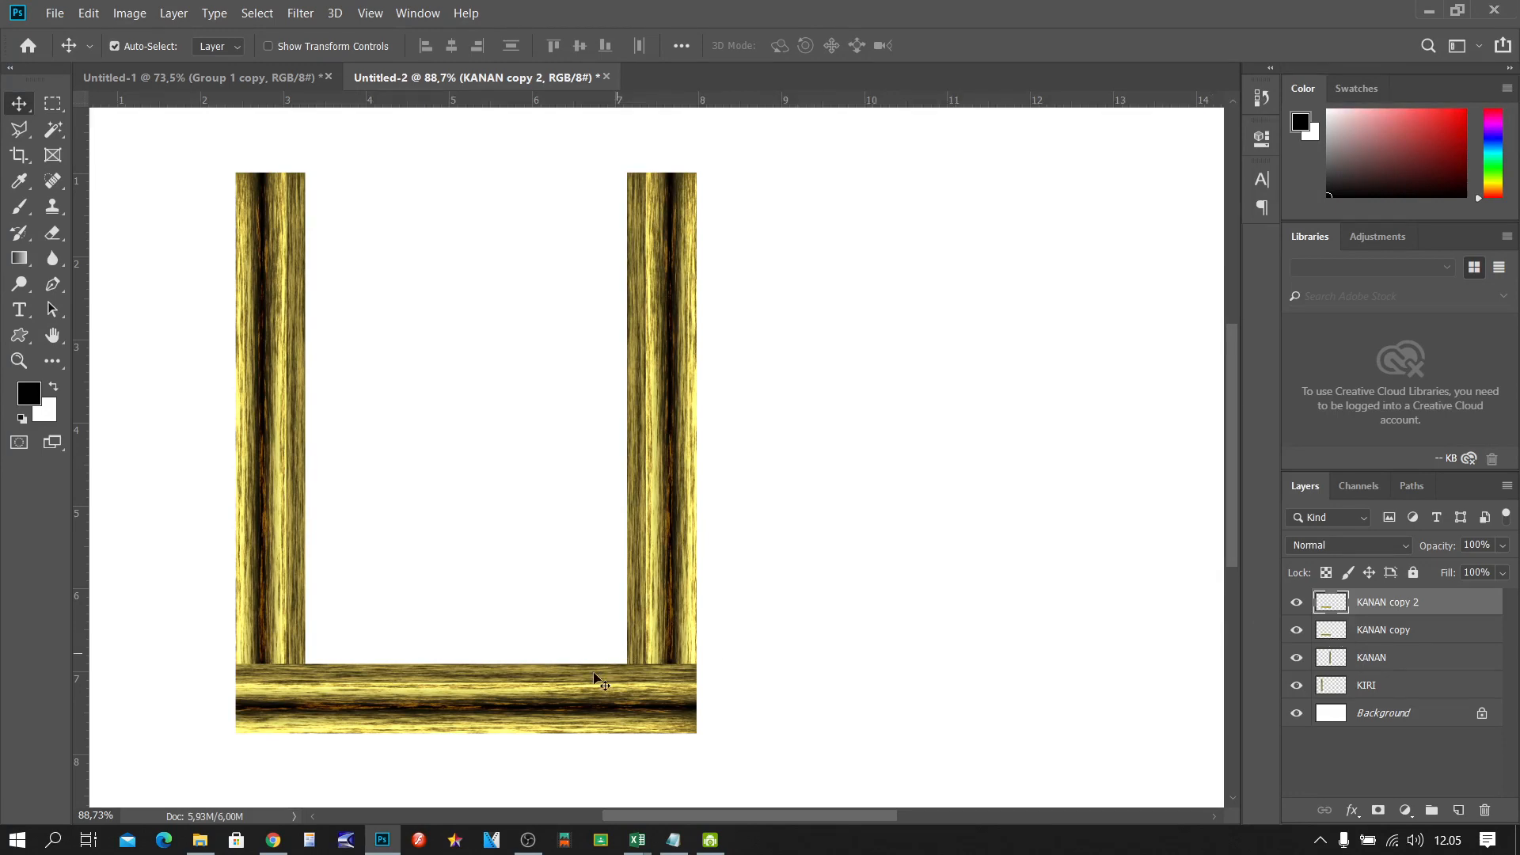
left_click_drag(567, 659, 591, 207)
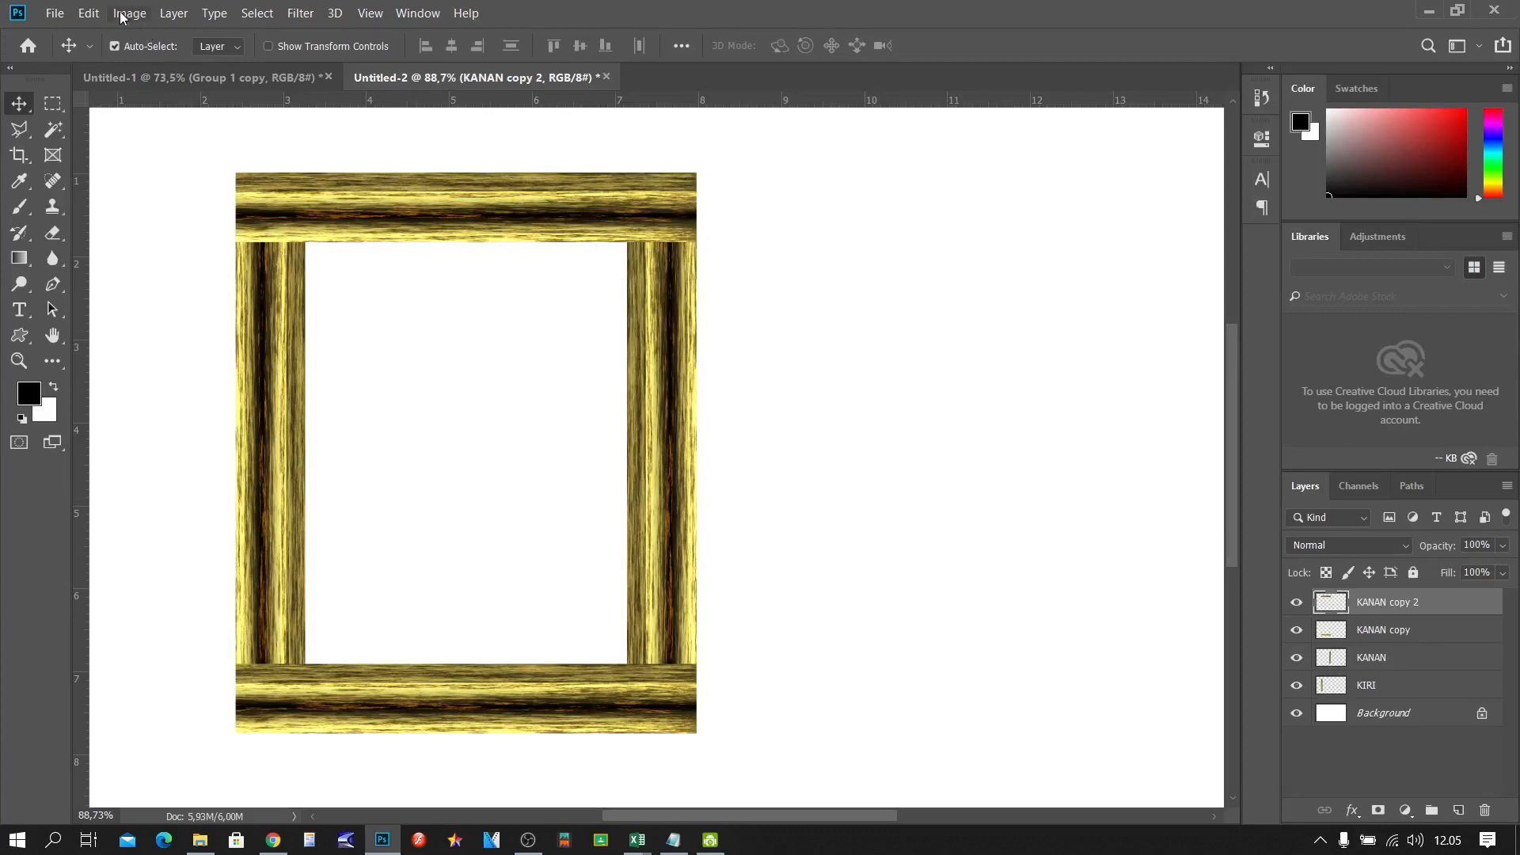
Step: Flip the top strip vertically so its shading mirrors the bottom strip
left_click(89, 14)
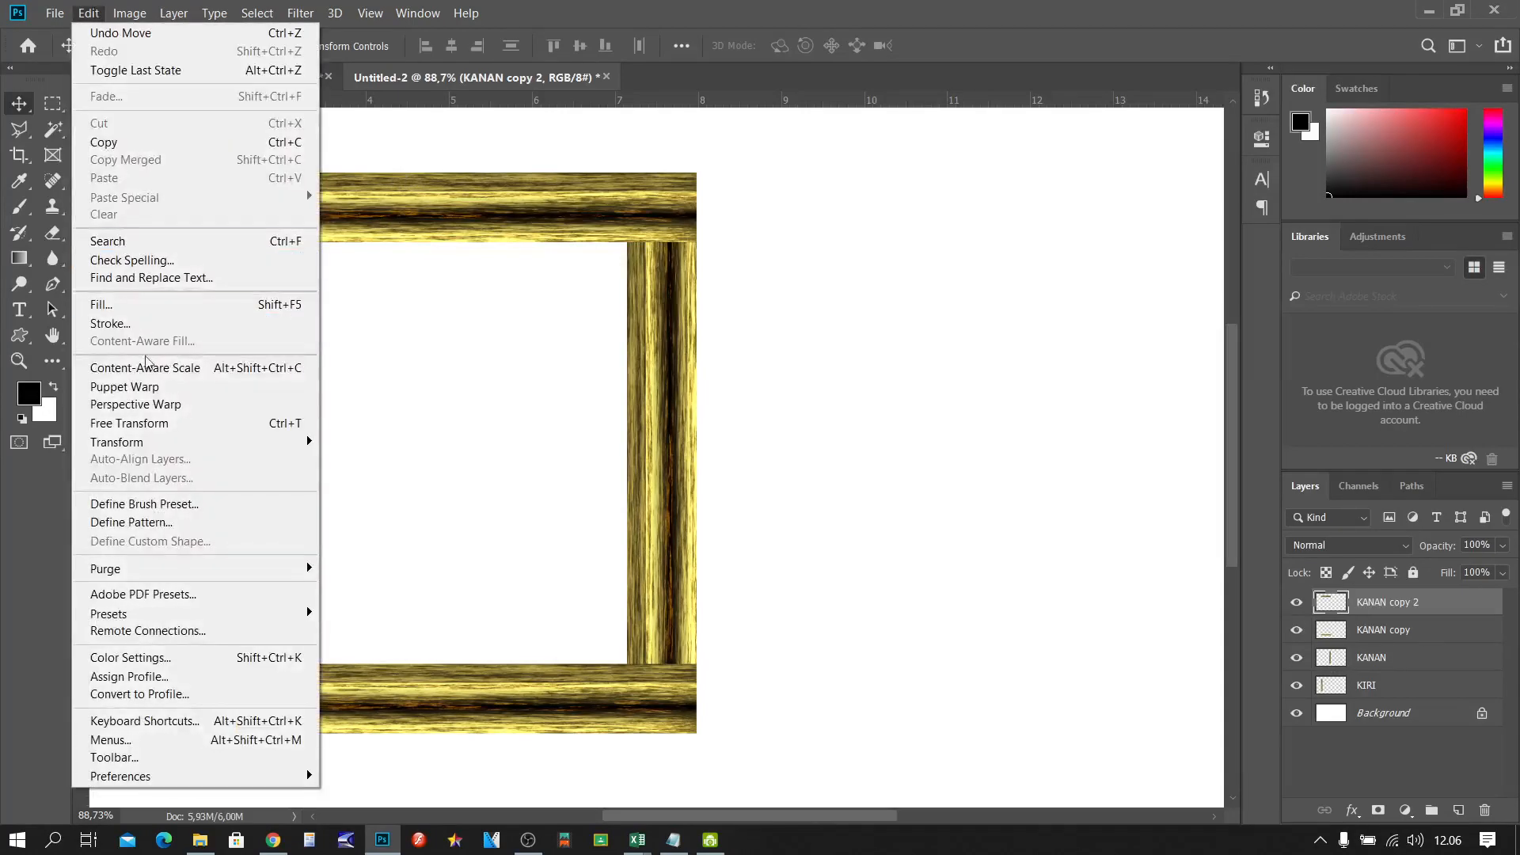
mouse_move(202, 436)
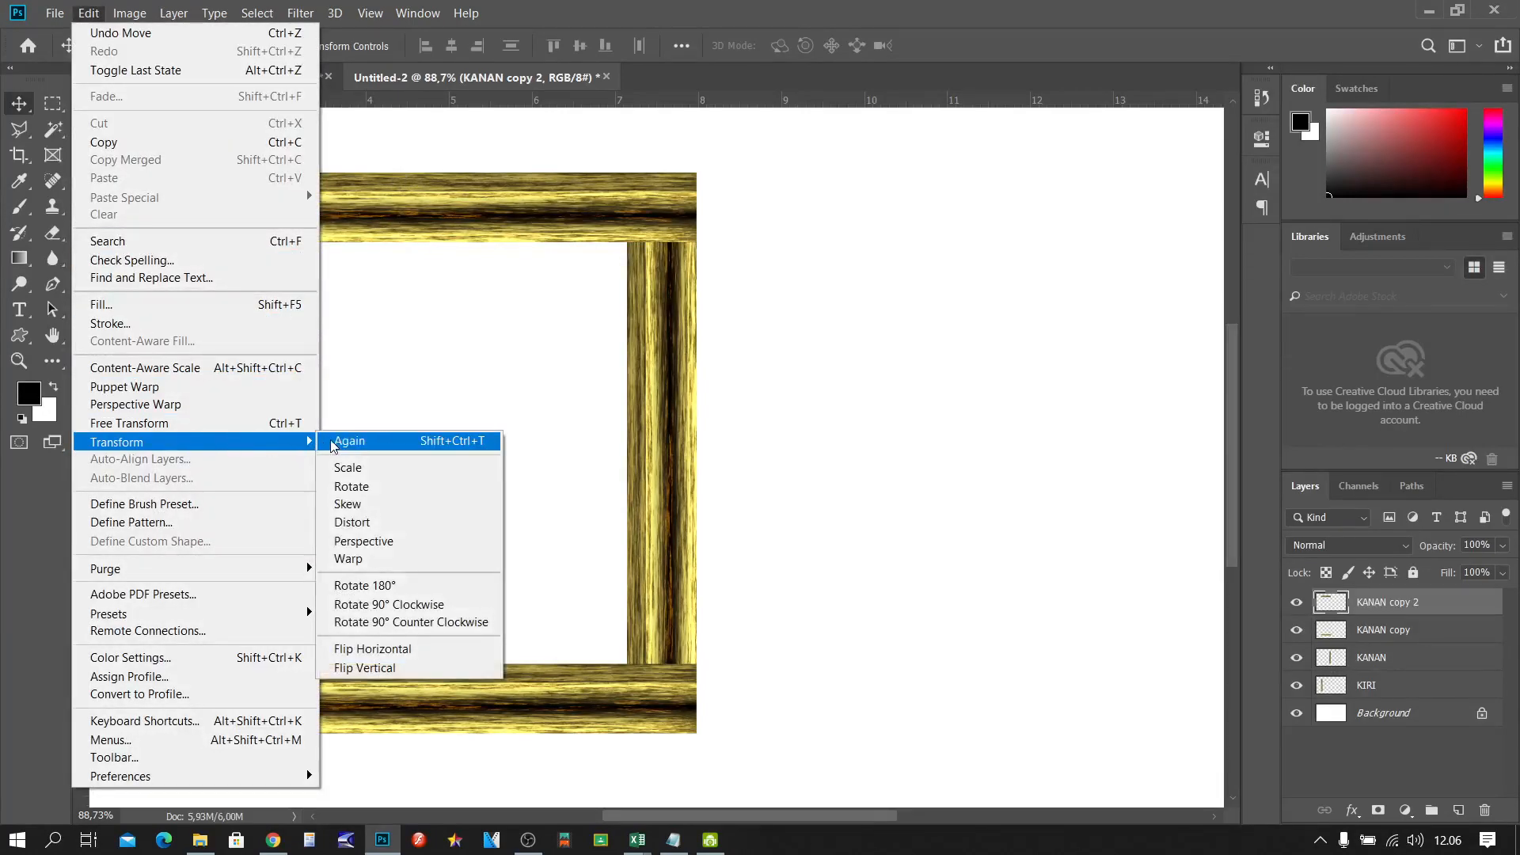
left_click(422, 668)
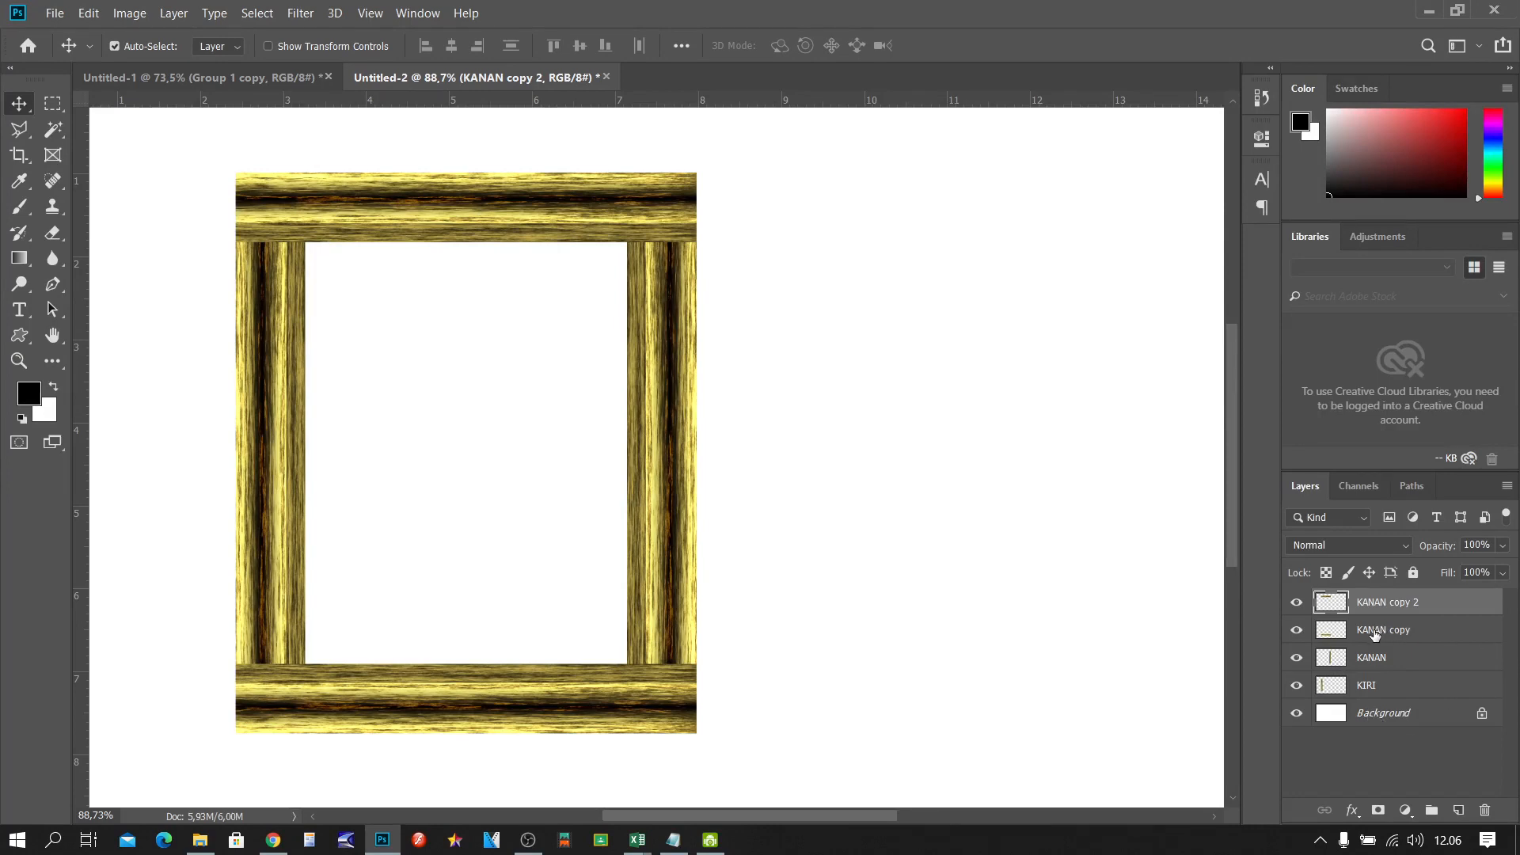
Step: Rename the bottom strip's layer BAWAH and the top strip's layer ATAS
left_click(1297, 630)
left_click(1297, 629)
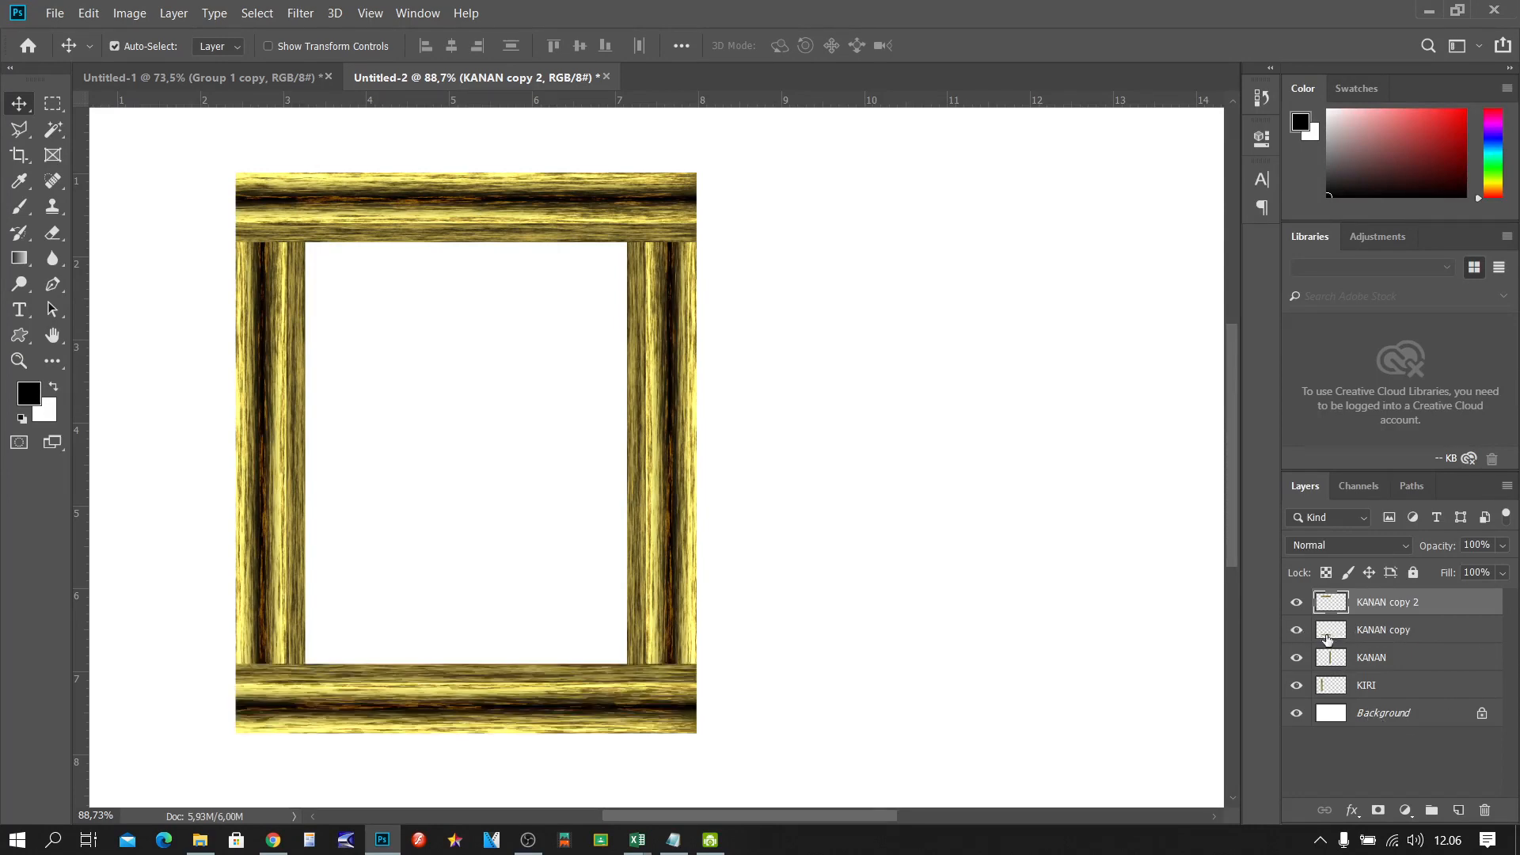
double_click(1380, 631)
type("BAWAH")
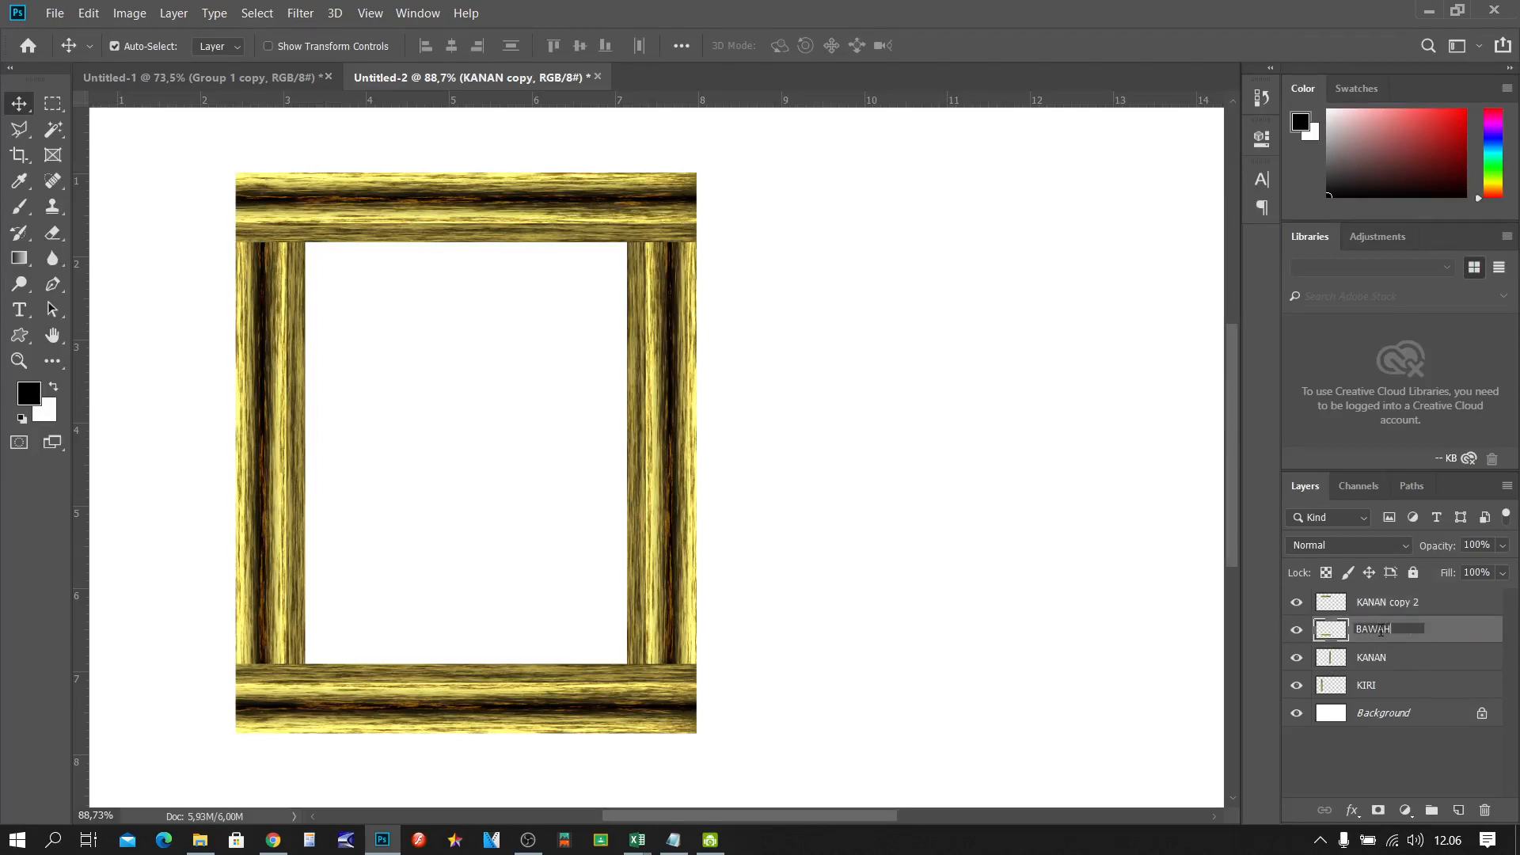
key("Return")
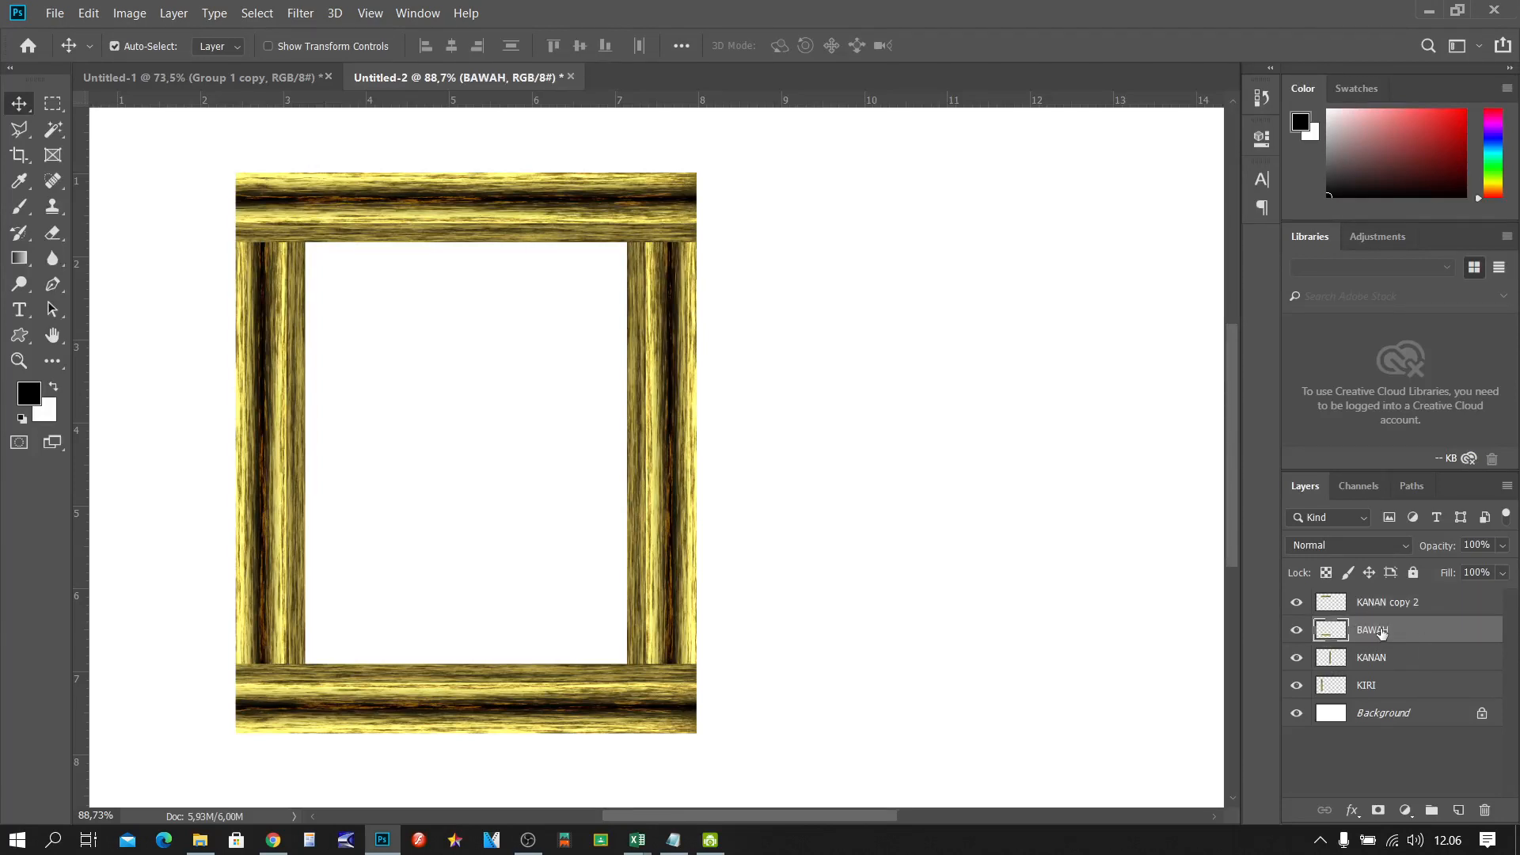
double_click(1386, 601)
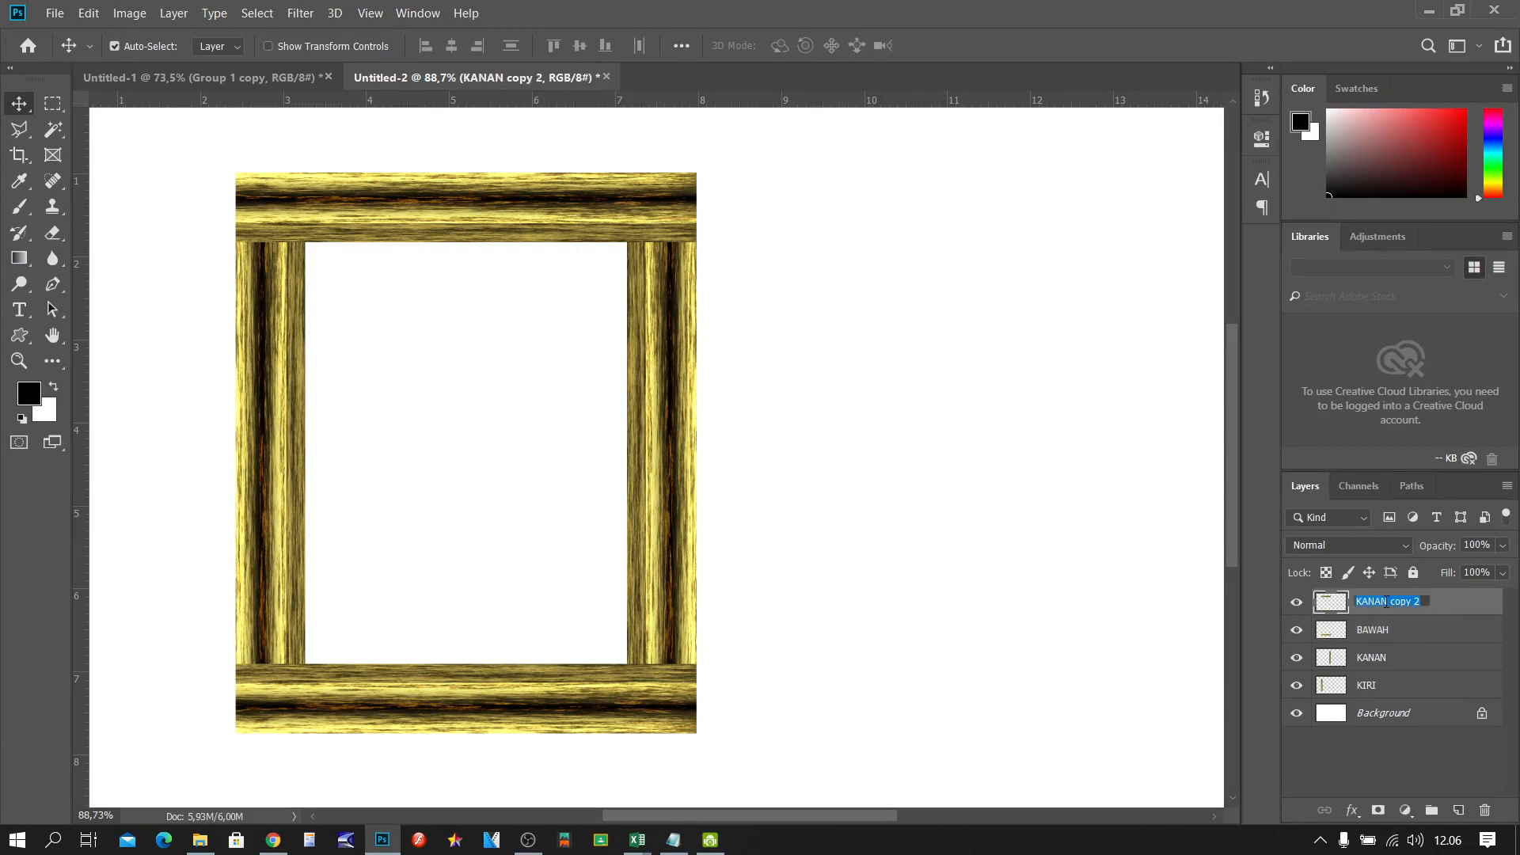
type("ATAS")
key("Return")
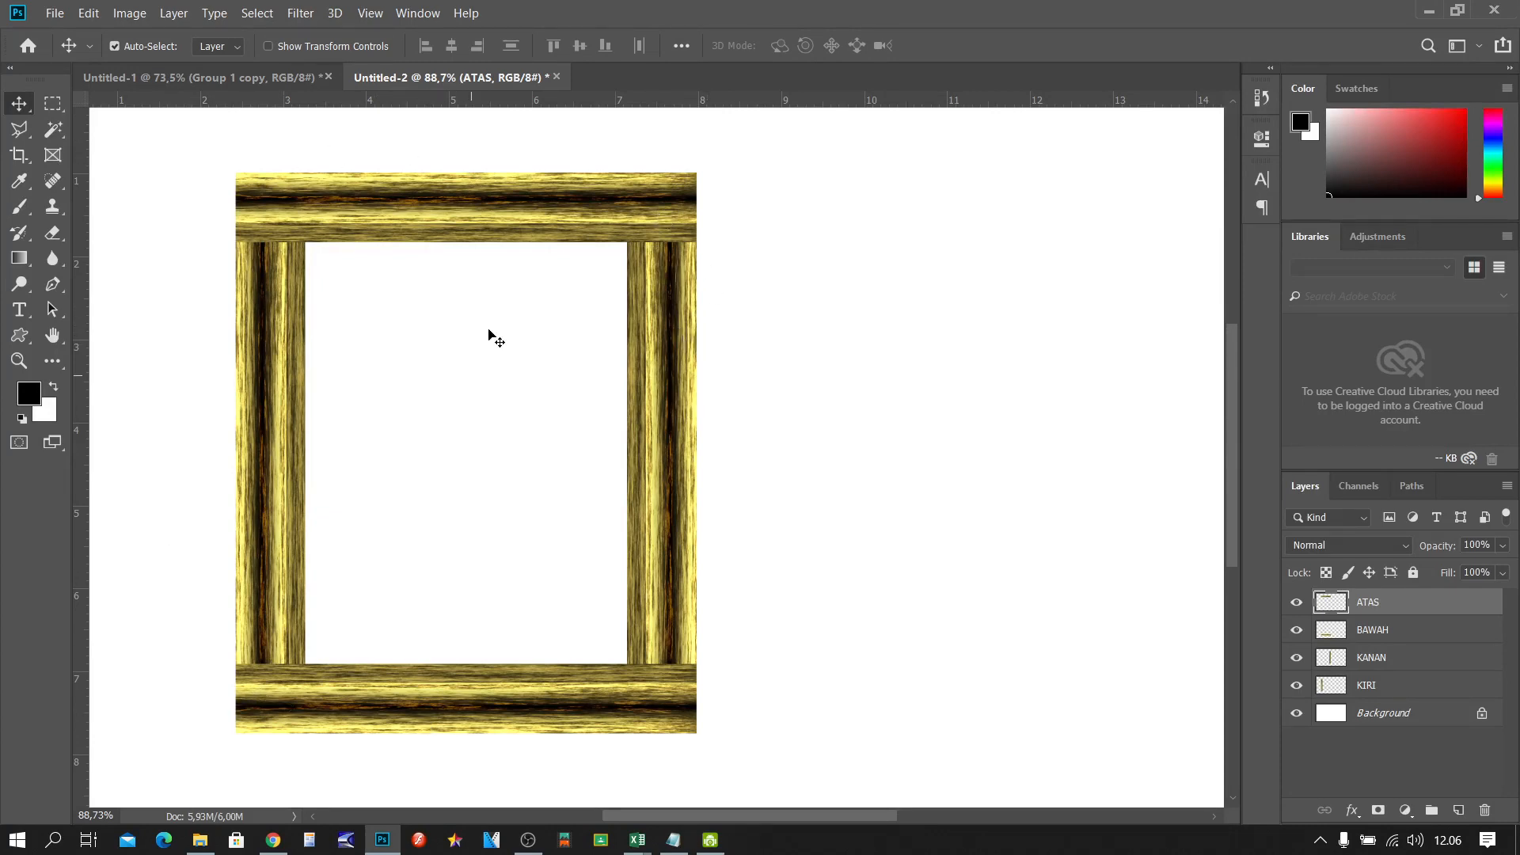
Step: Examine the lower corner joints of the finished frame in the Untitled-1 document and return to Untitled-2
left_click(278, 76)
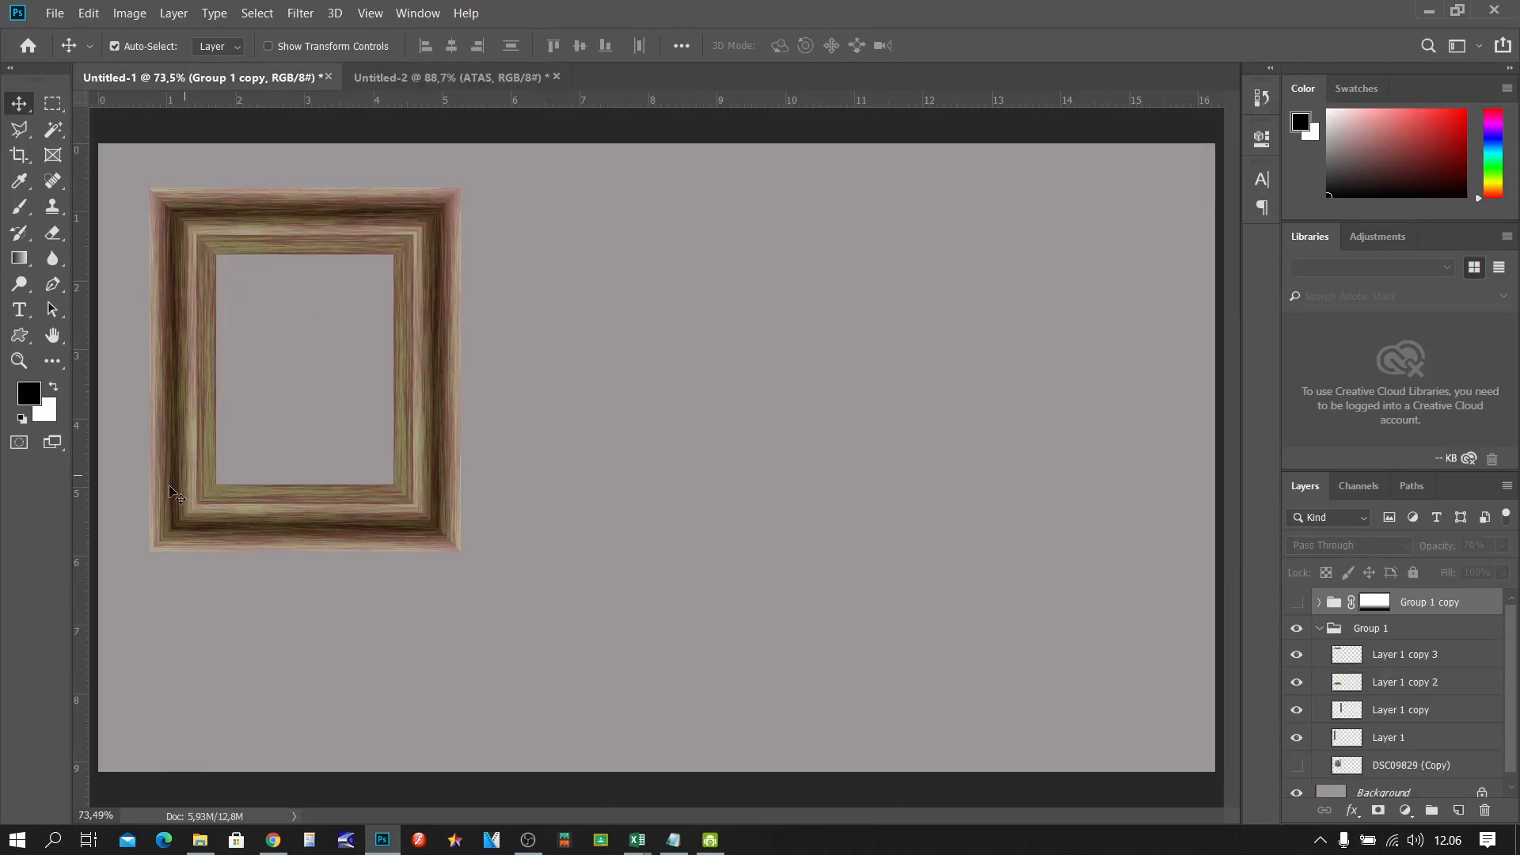
scroll(95, 505, "up", 2)
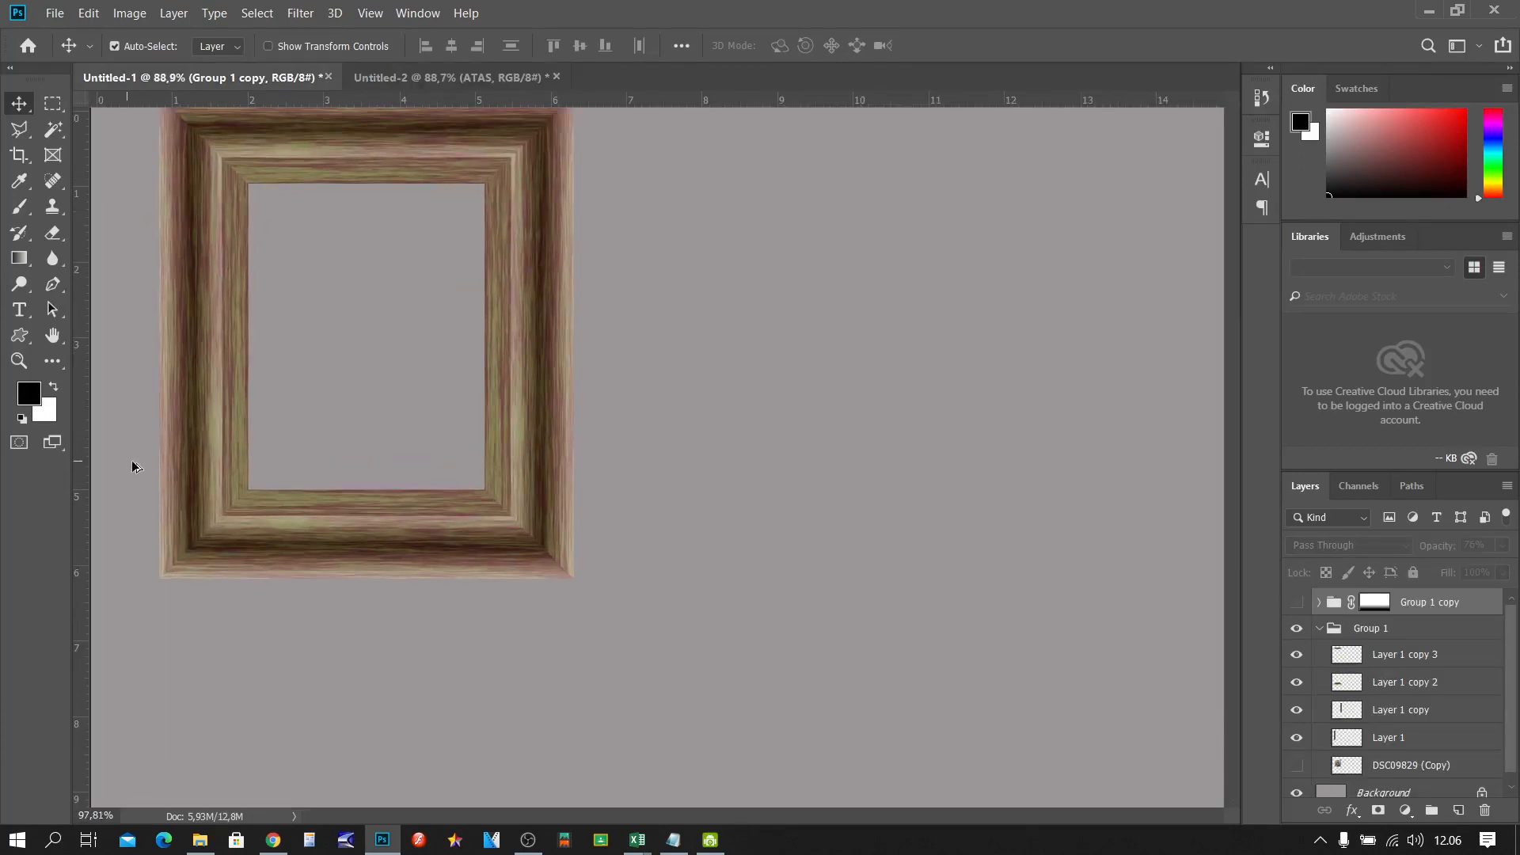
scroll(133, 467, "up", 3)
scroll(138, 467, "up", 1)
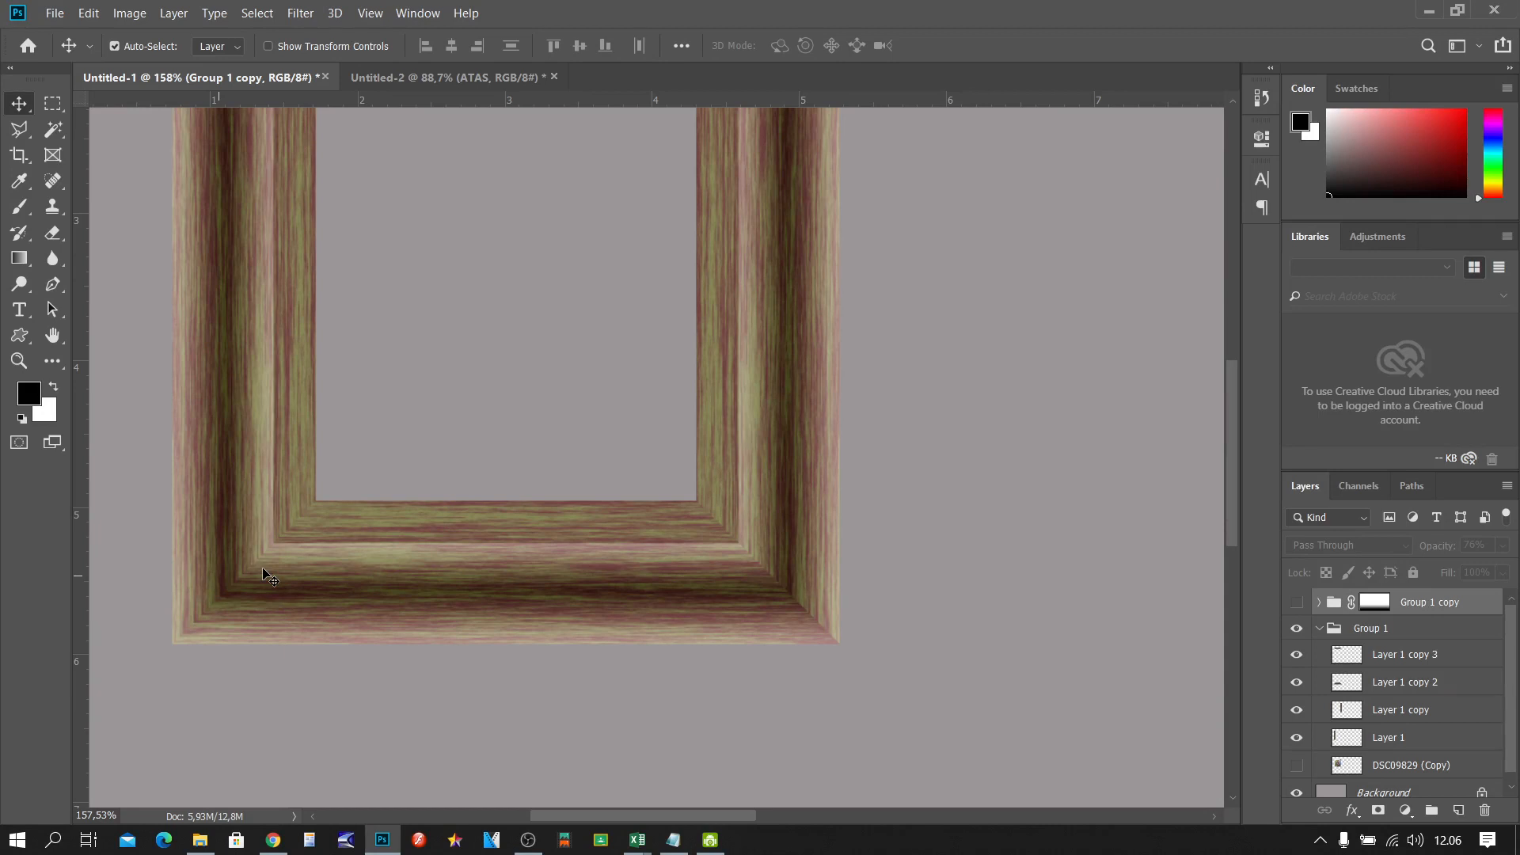
left_click(420, 77)
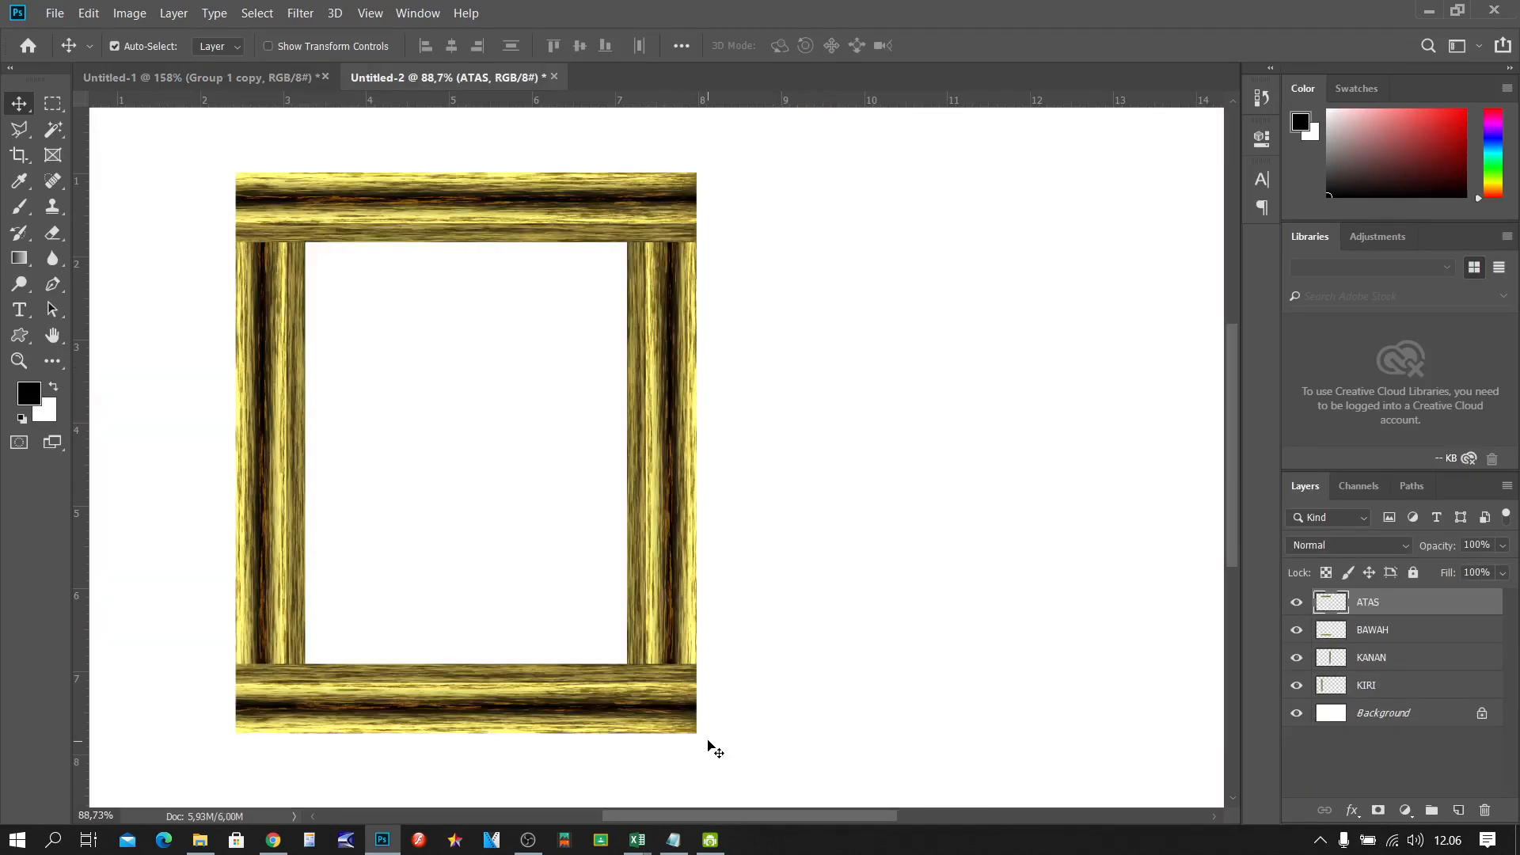
Step: Make the BAWAH layer active and choose the Polygonal Lasso tool
left_click(1403, 633)
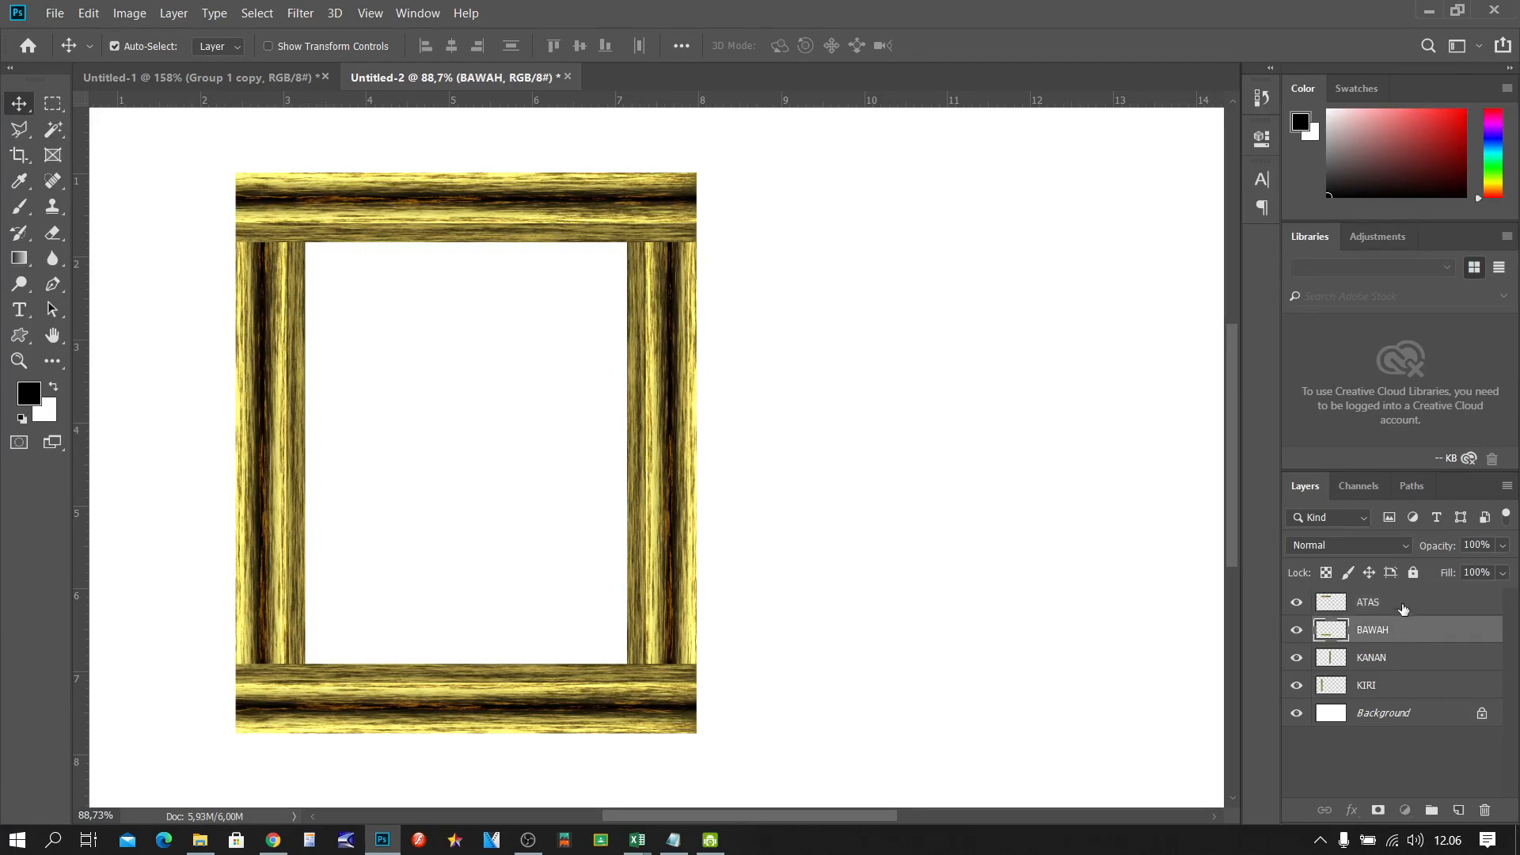
left_click(1403, 610)
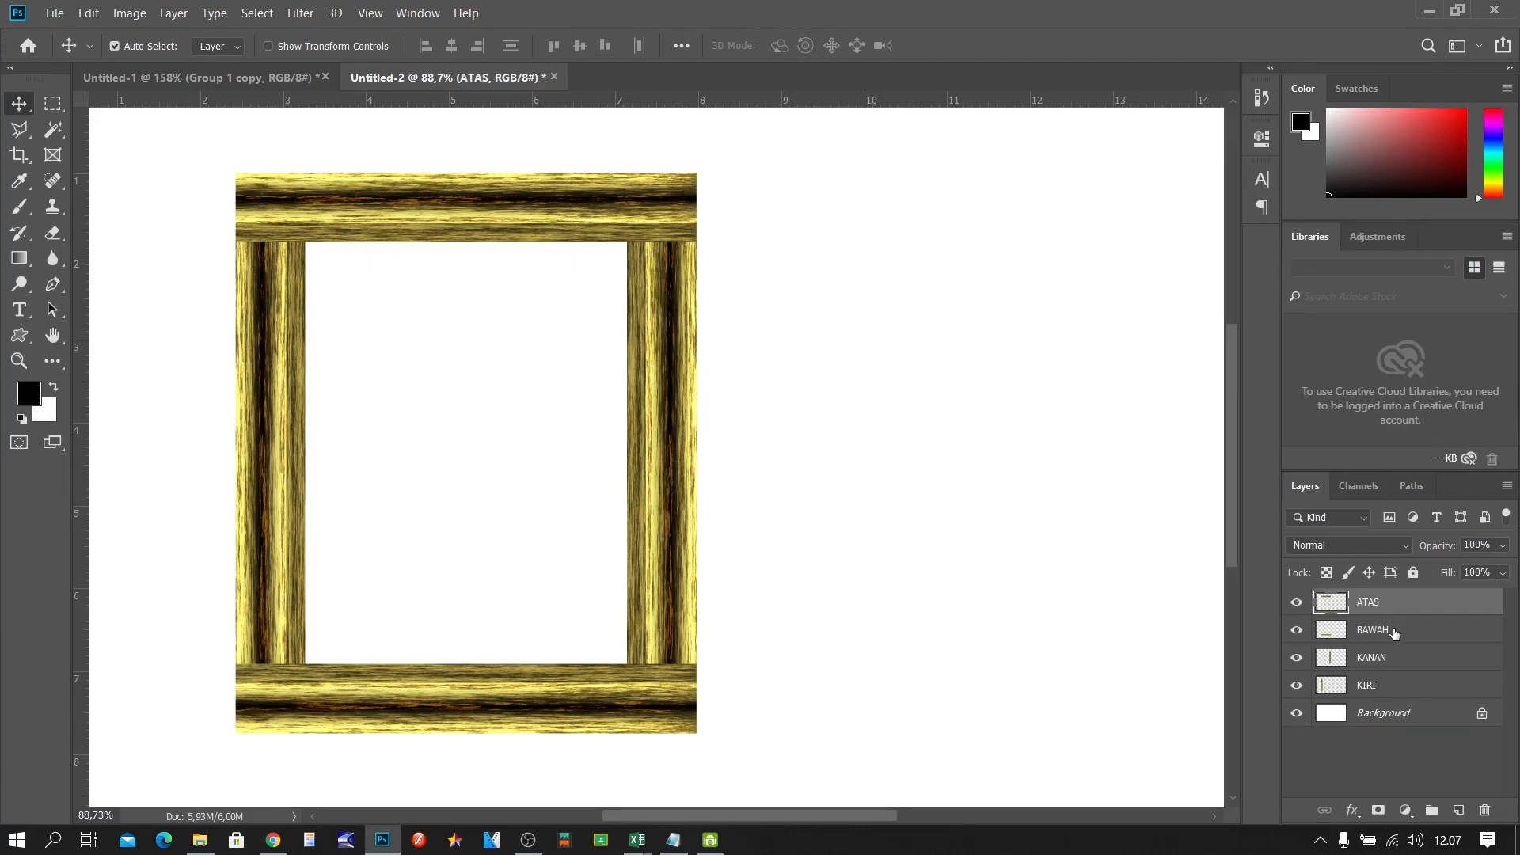
left_click(1403, 632)
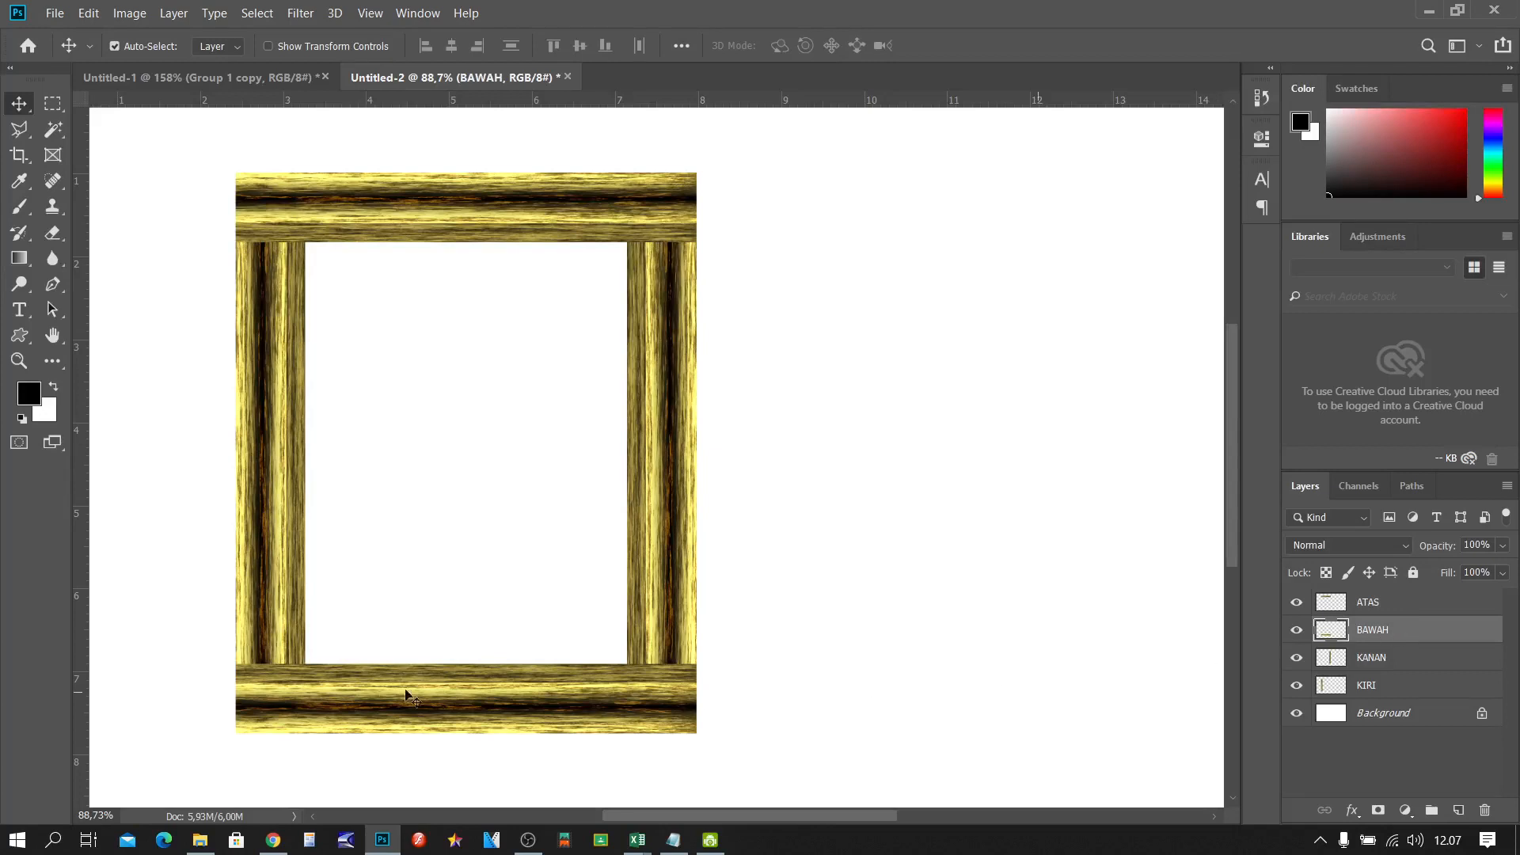
left_click(223, 79)
left_click(17, 134)
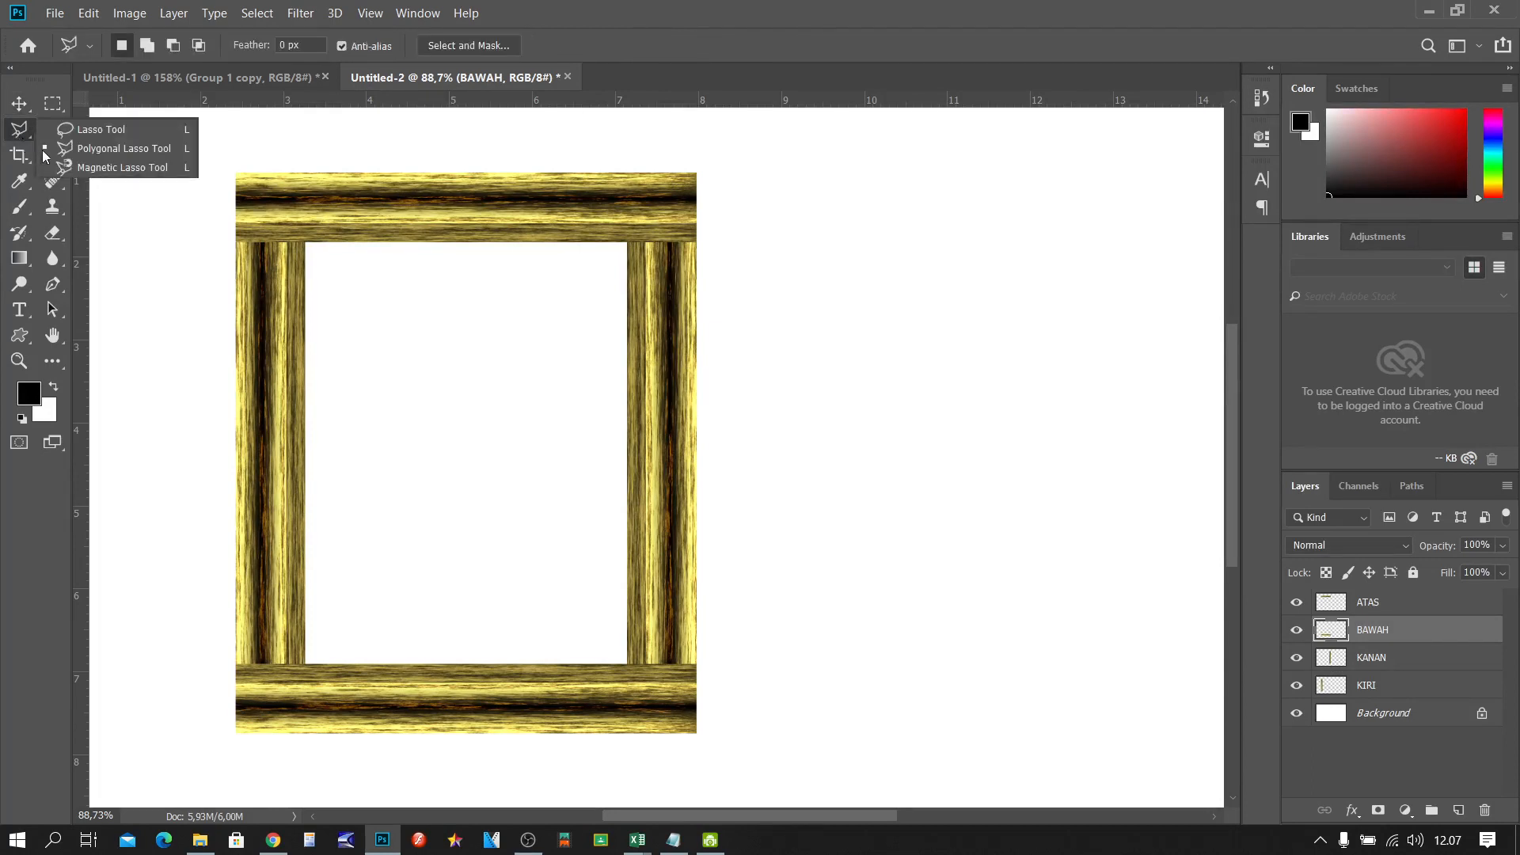
left_click(113, 151)
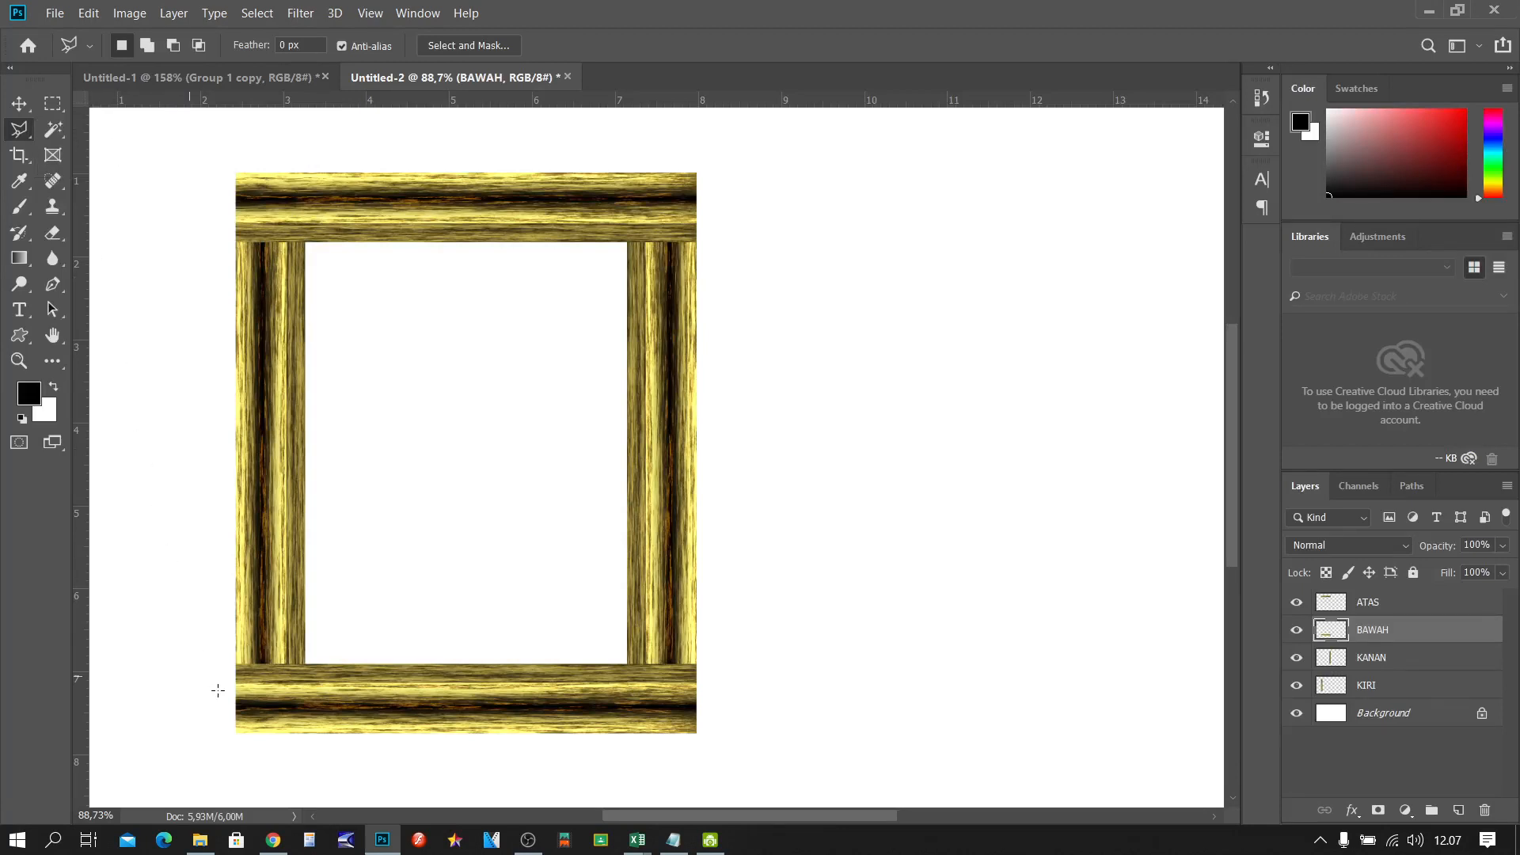
Step: Outline the outer half of the BAWAH strip's left end along the corner diagonal, delete it and deselect
scroll(184, 754, "up", 3)
scroll(223, 716, "up", 5)
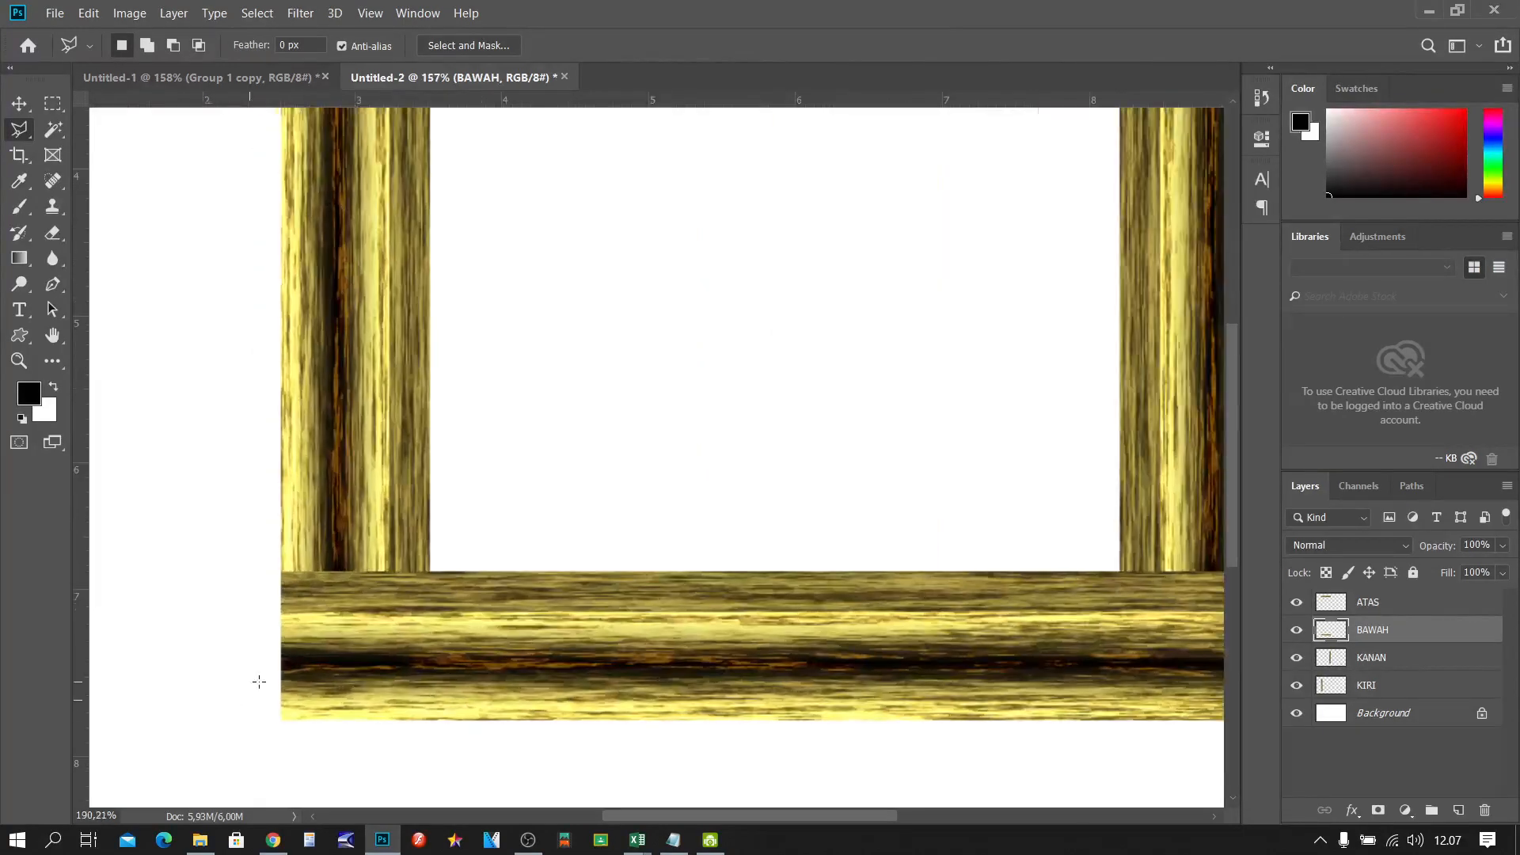
scroll(268, 672, "up", 3)
scroll(323, 664, "down", 2)
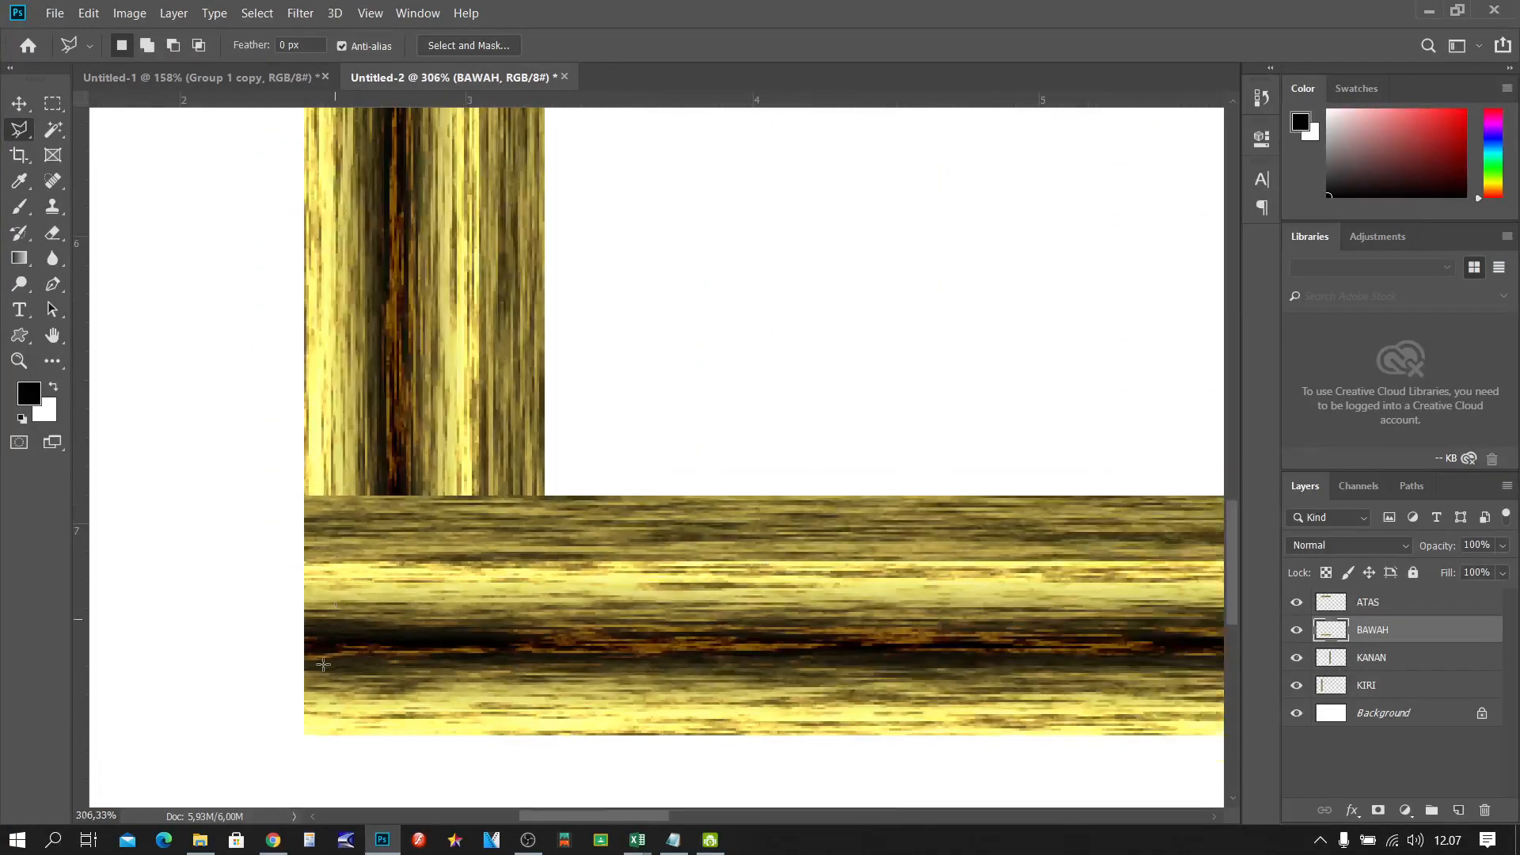
scroll(323, 667, "down", 1)
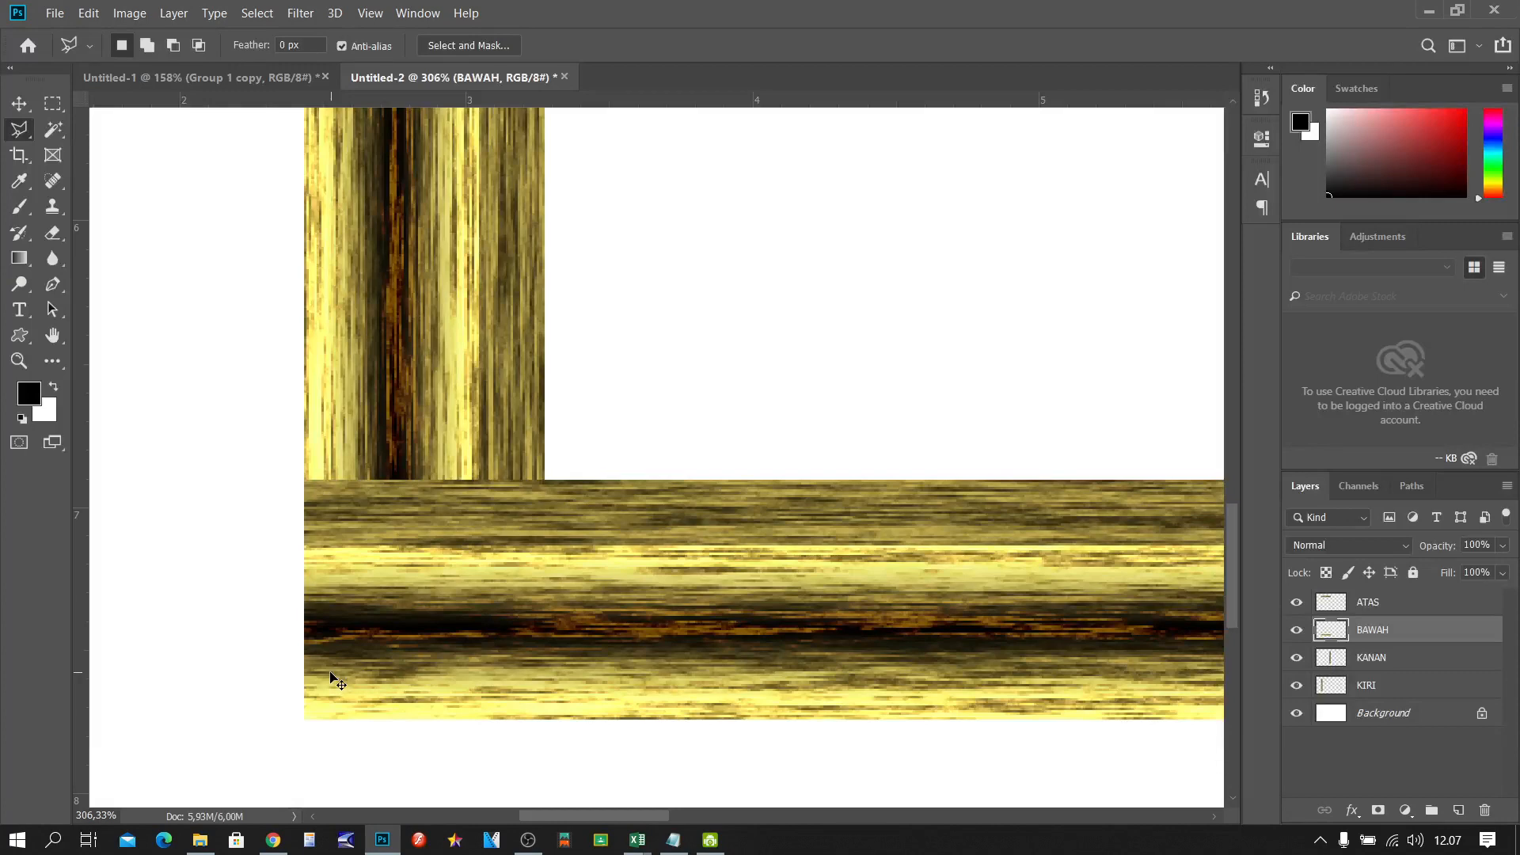
scroll(332, 679, "up", 3)
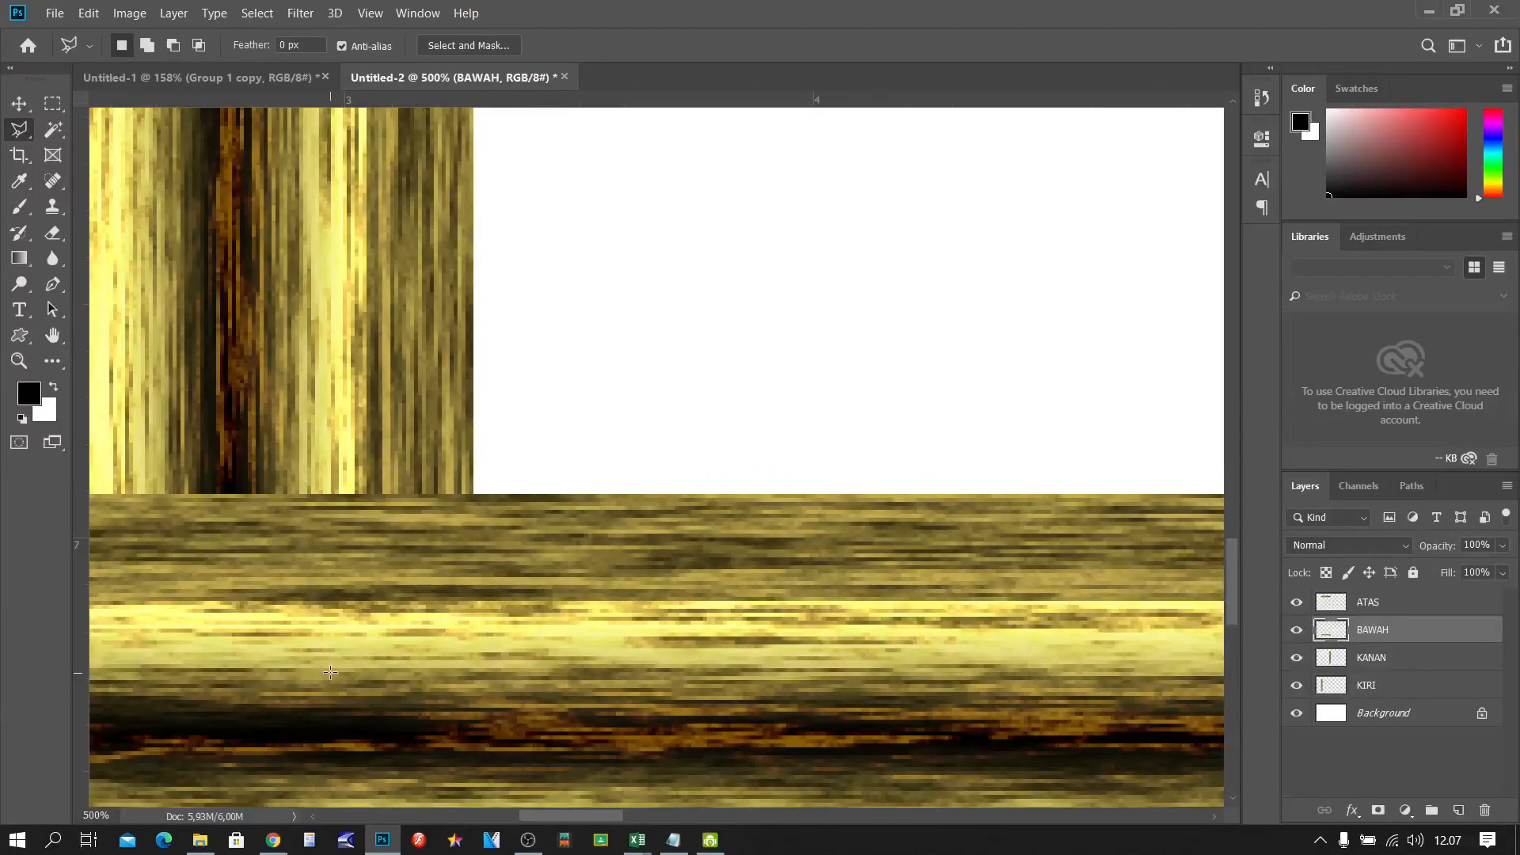
scroll(329, 671, "down", 2)
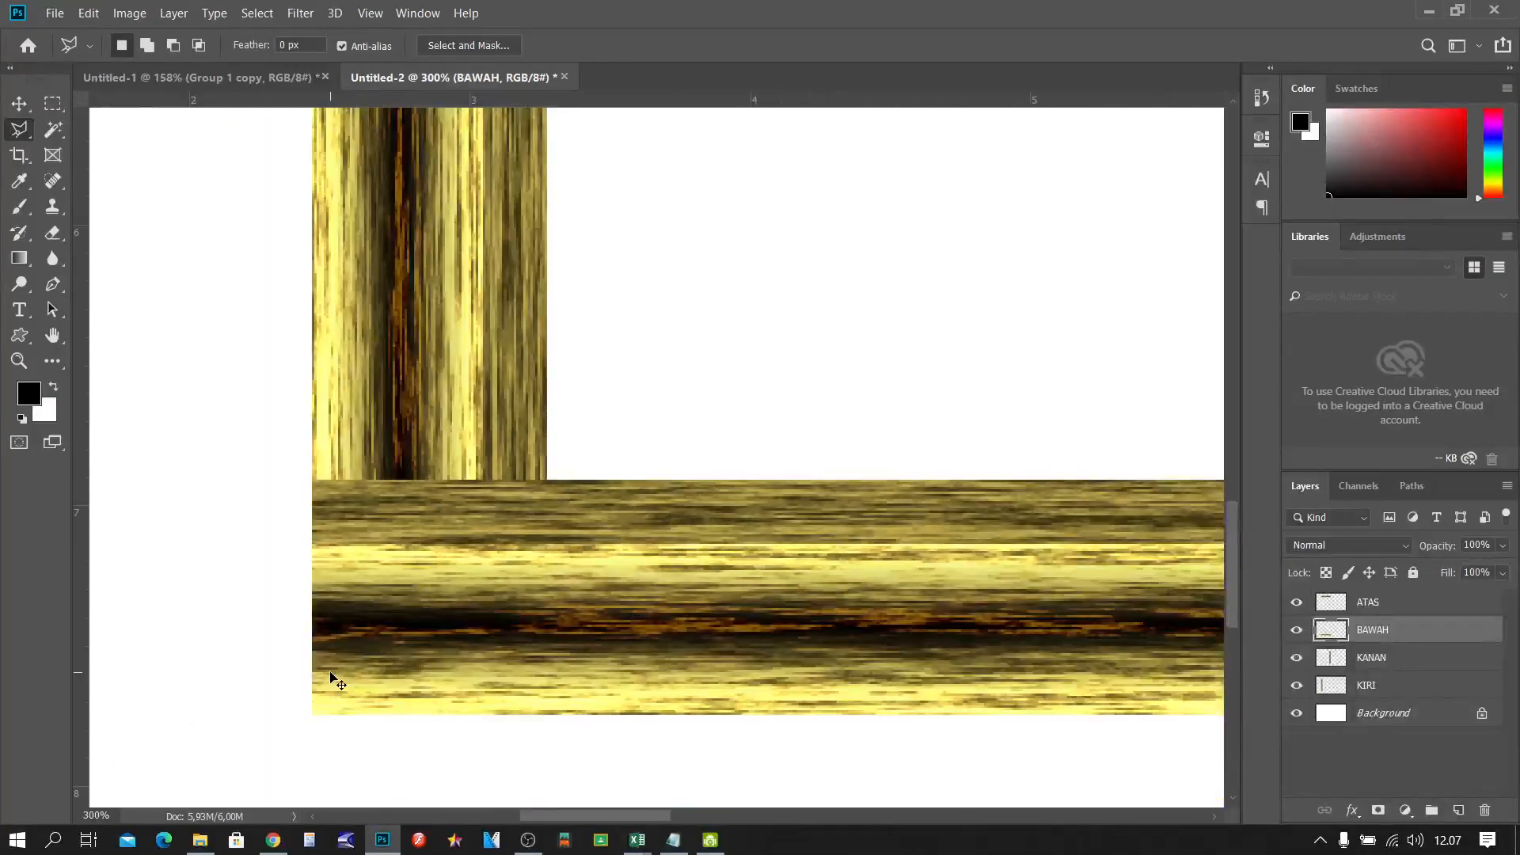
scroll(304, 579, "down", 2)
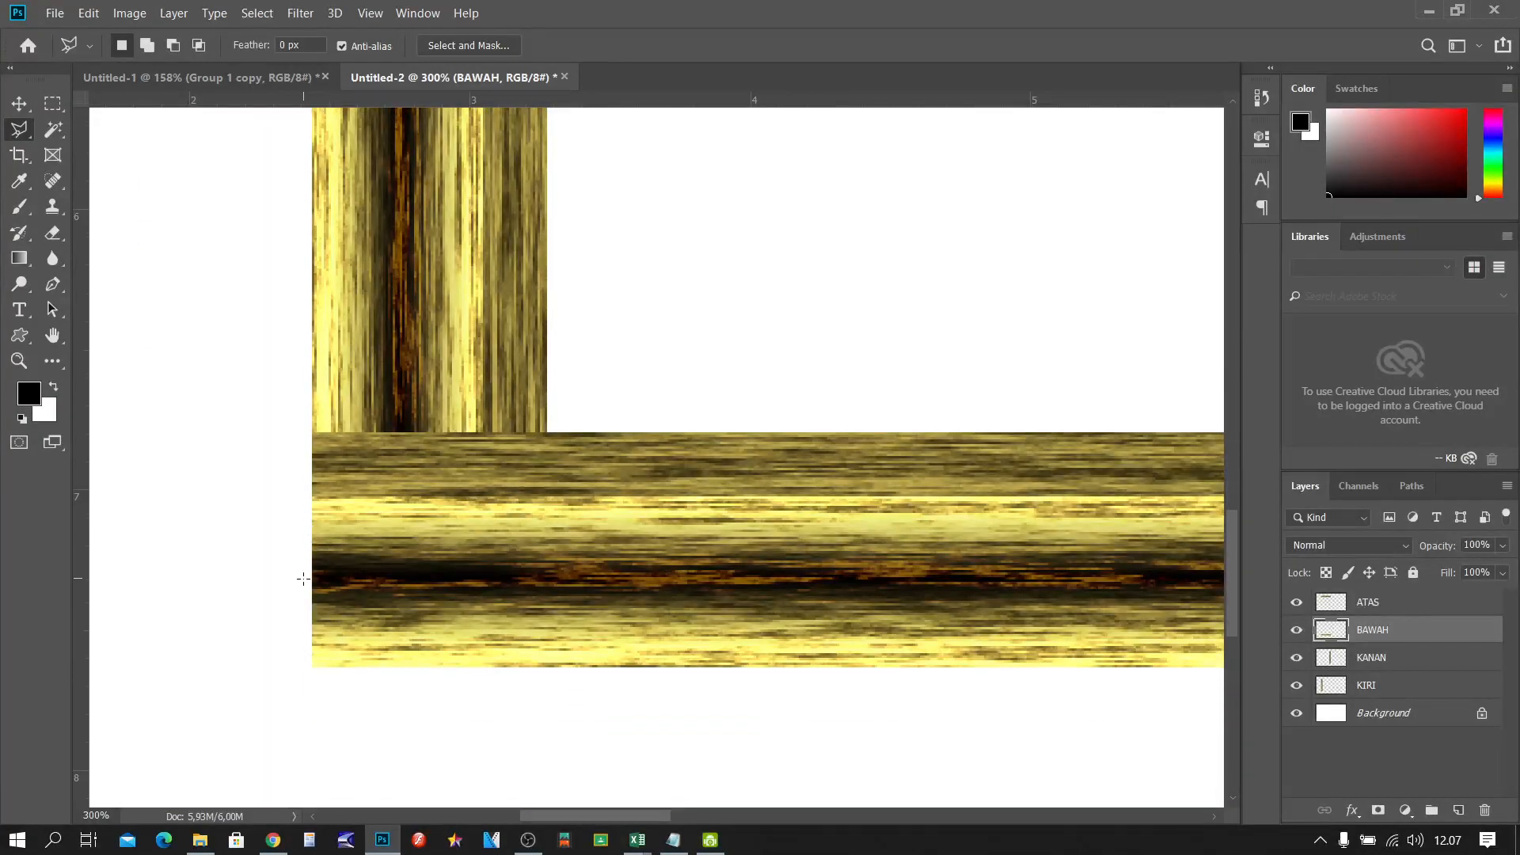
scroll(303, 579, "down", 1)
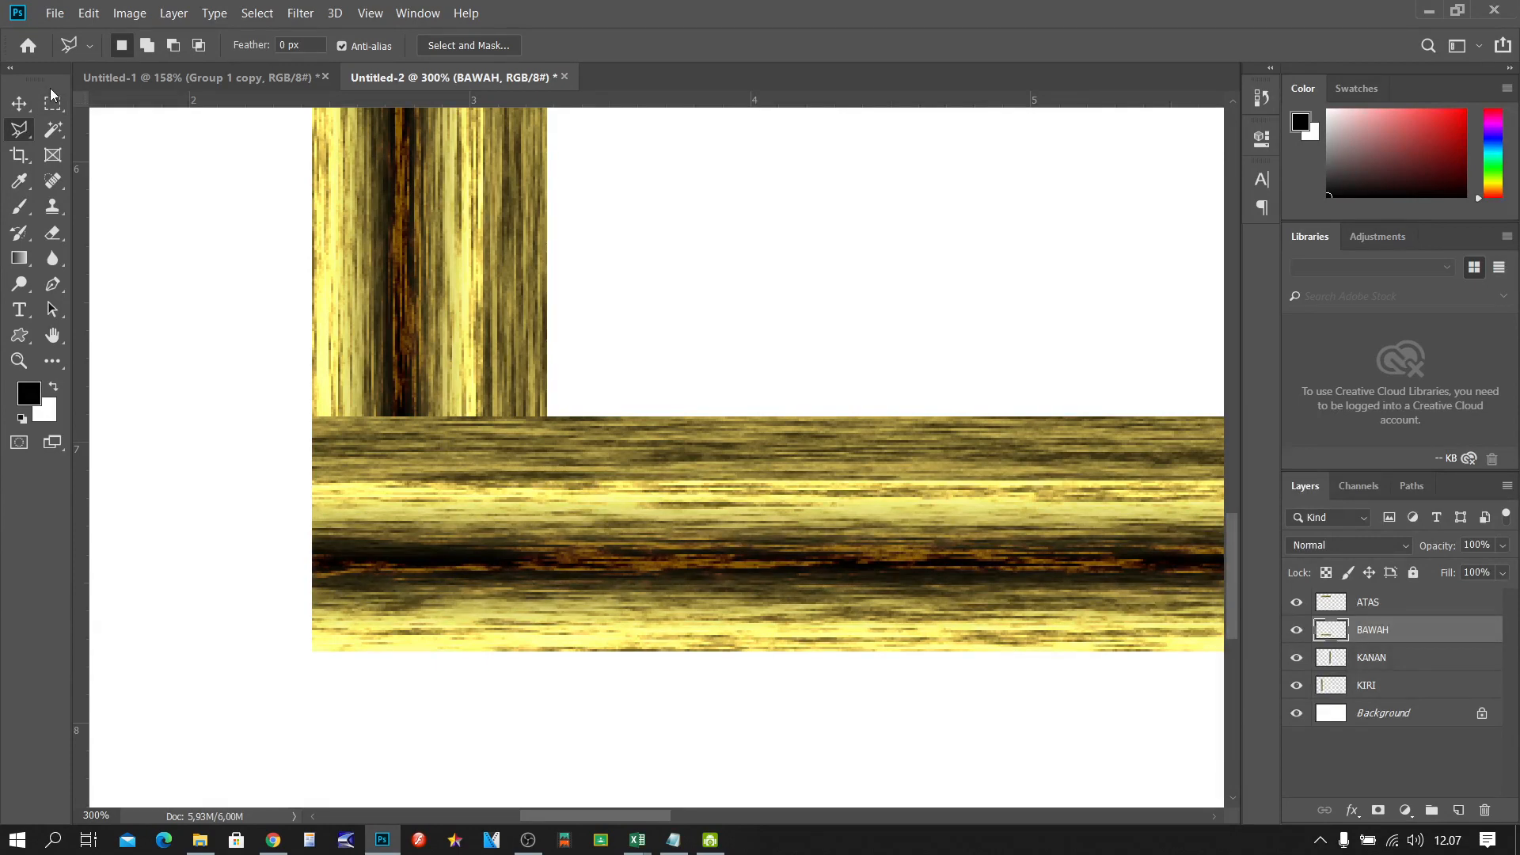
right_click(20, 129)
left_click(69, 148)
left_click(168, 728)
left_click(312, 656)
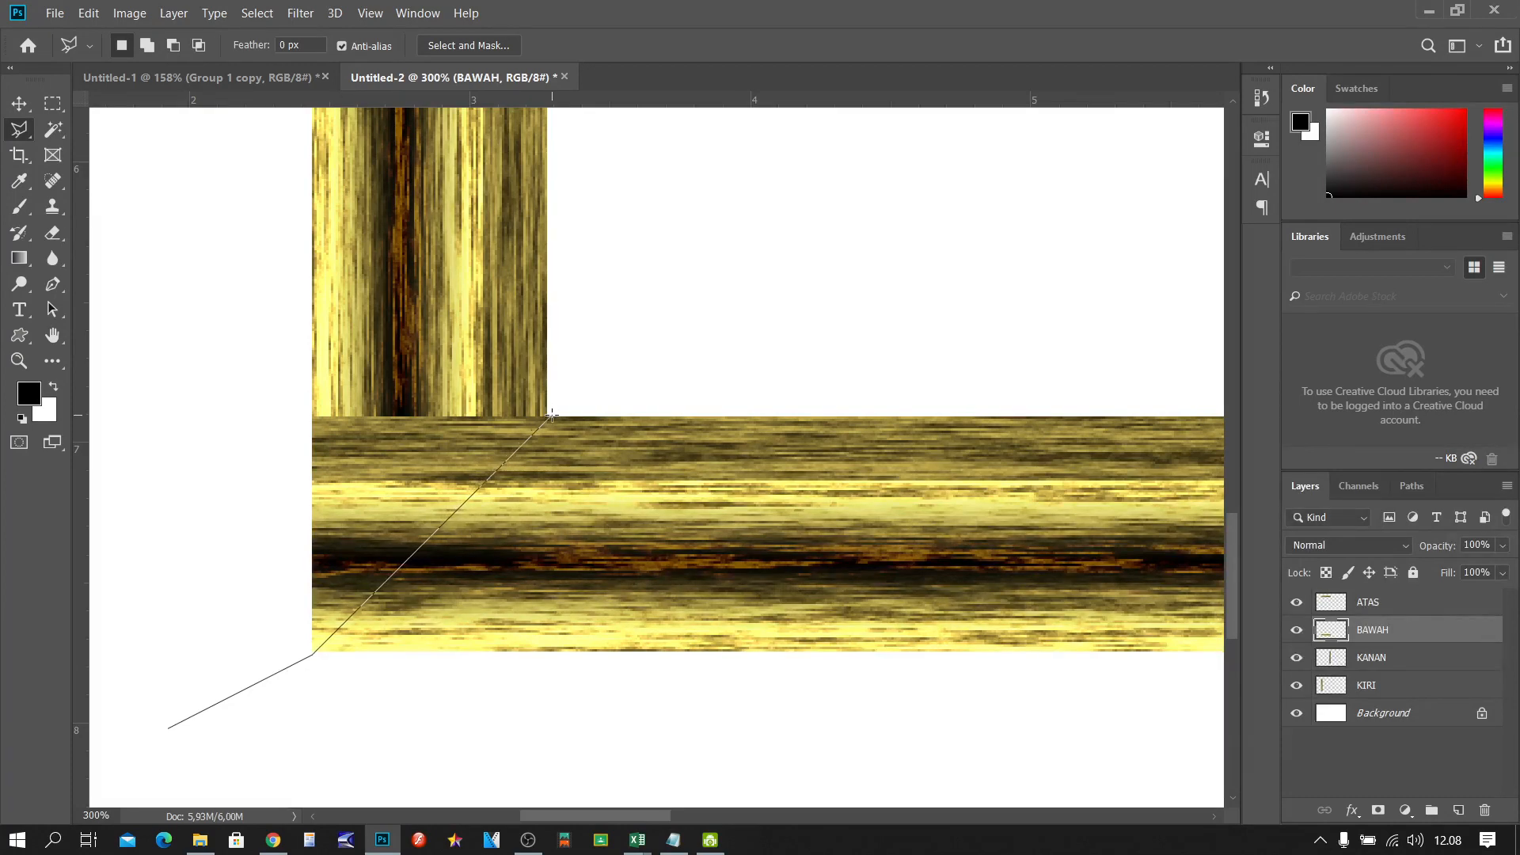
left_click(666, 296)
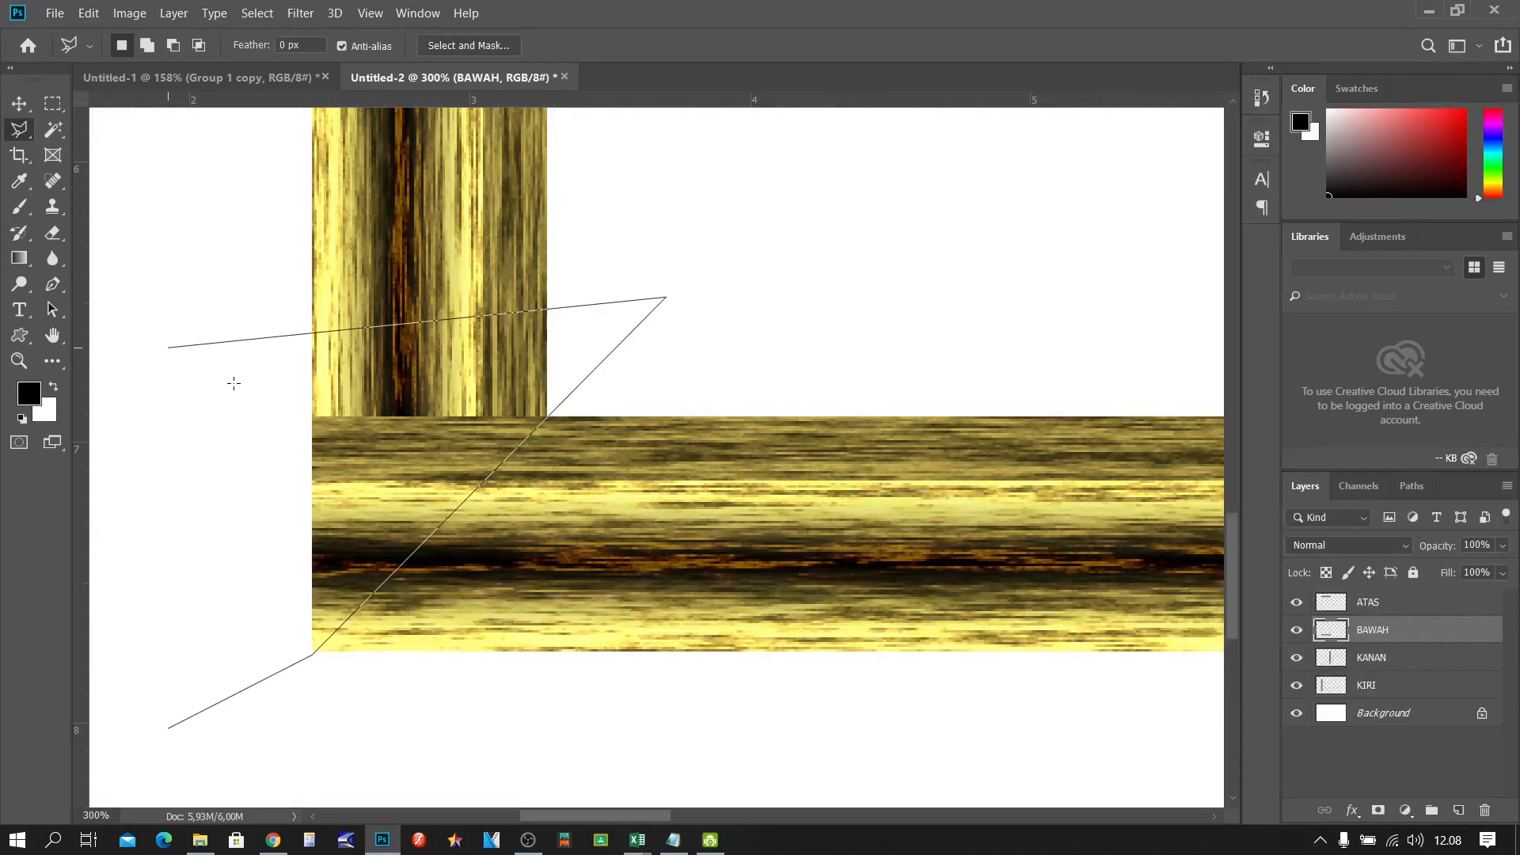
left_click(143, 306)
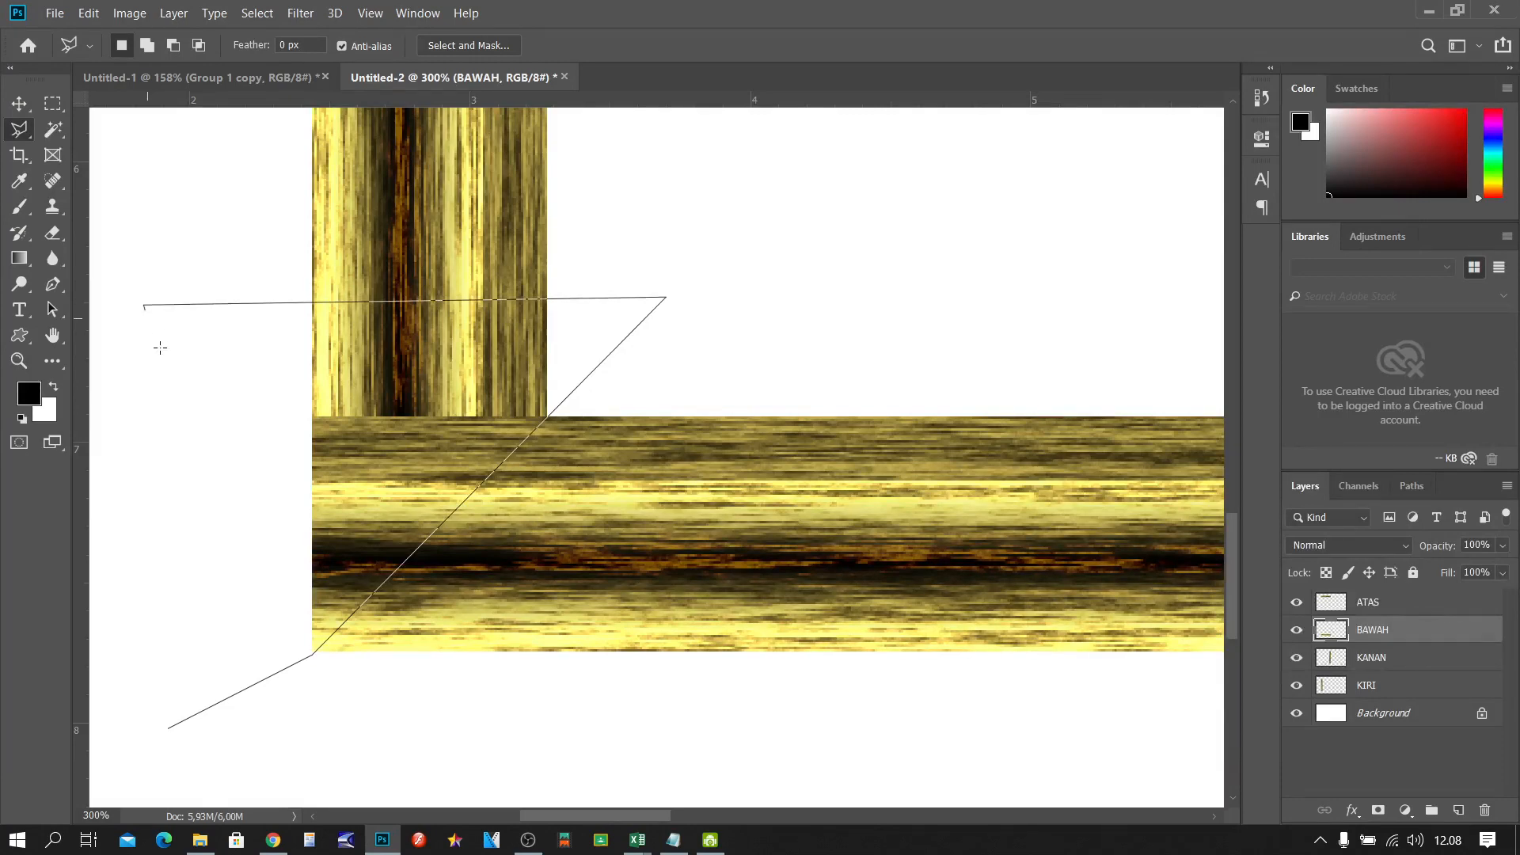
left_click(171, 730)
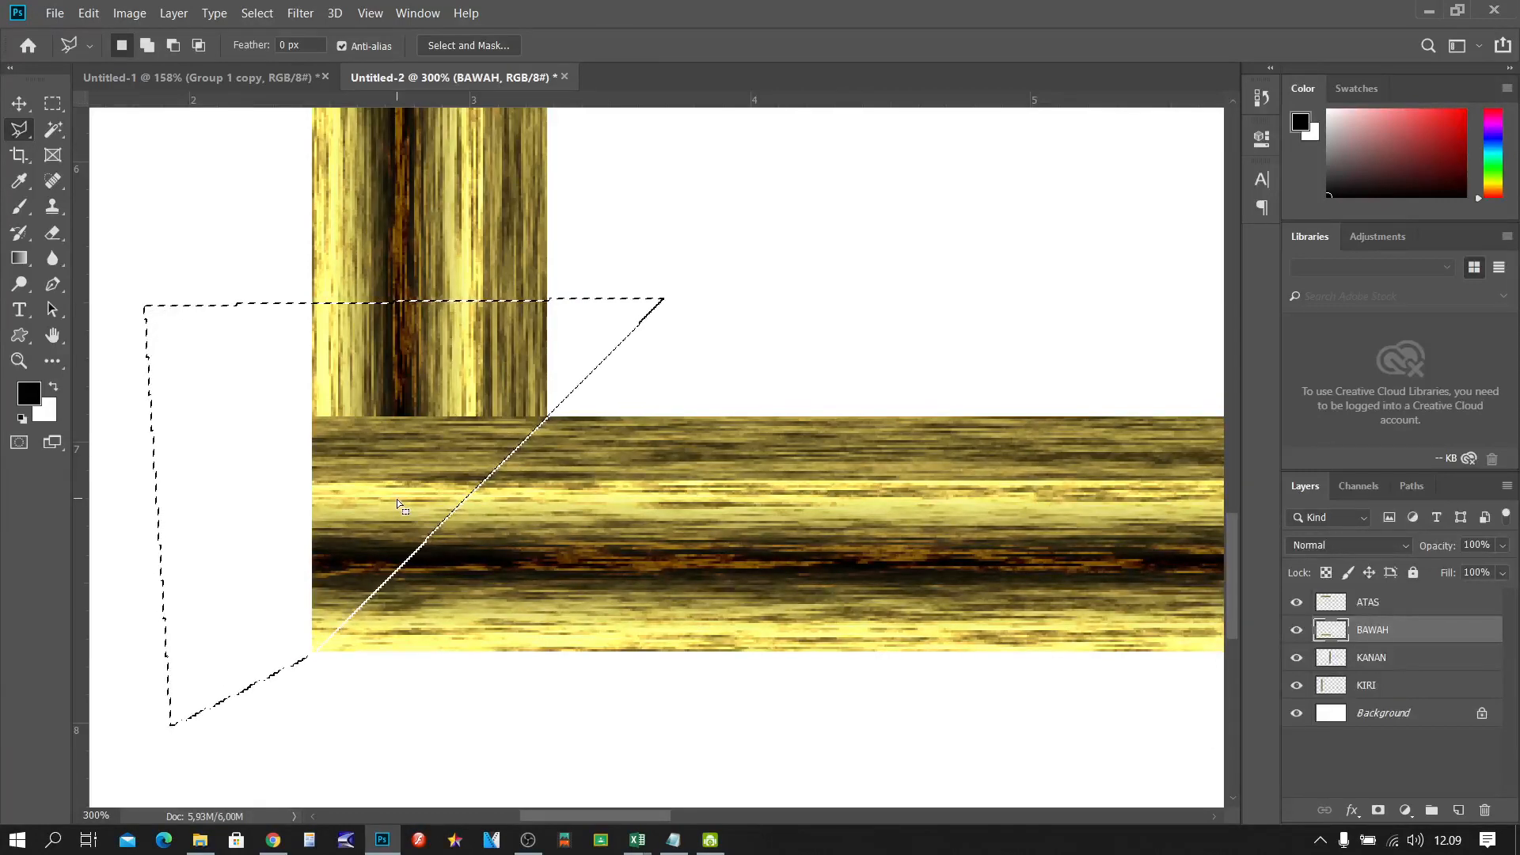
key("Delete")
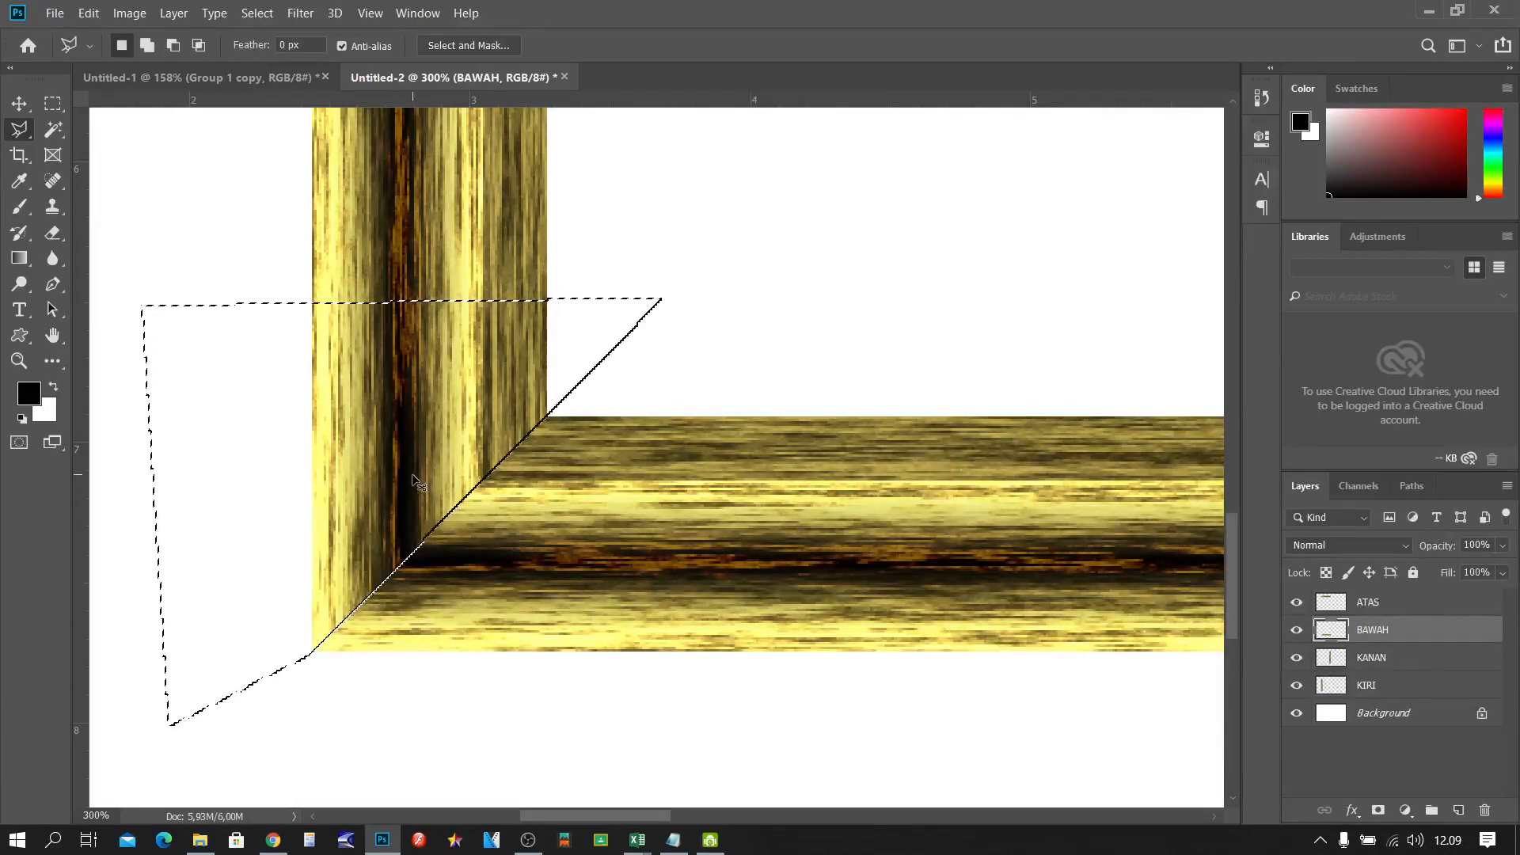
key("ctrl+d")
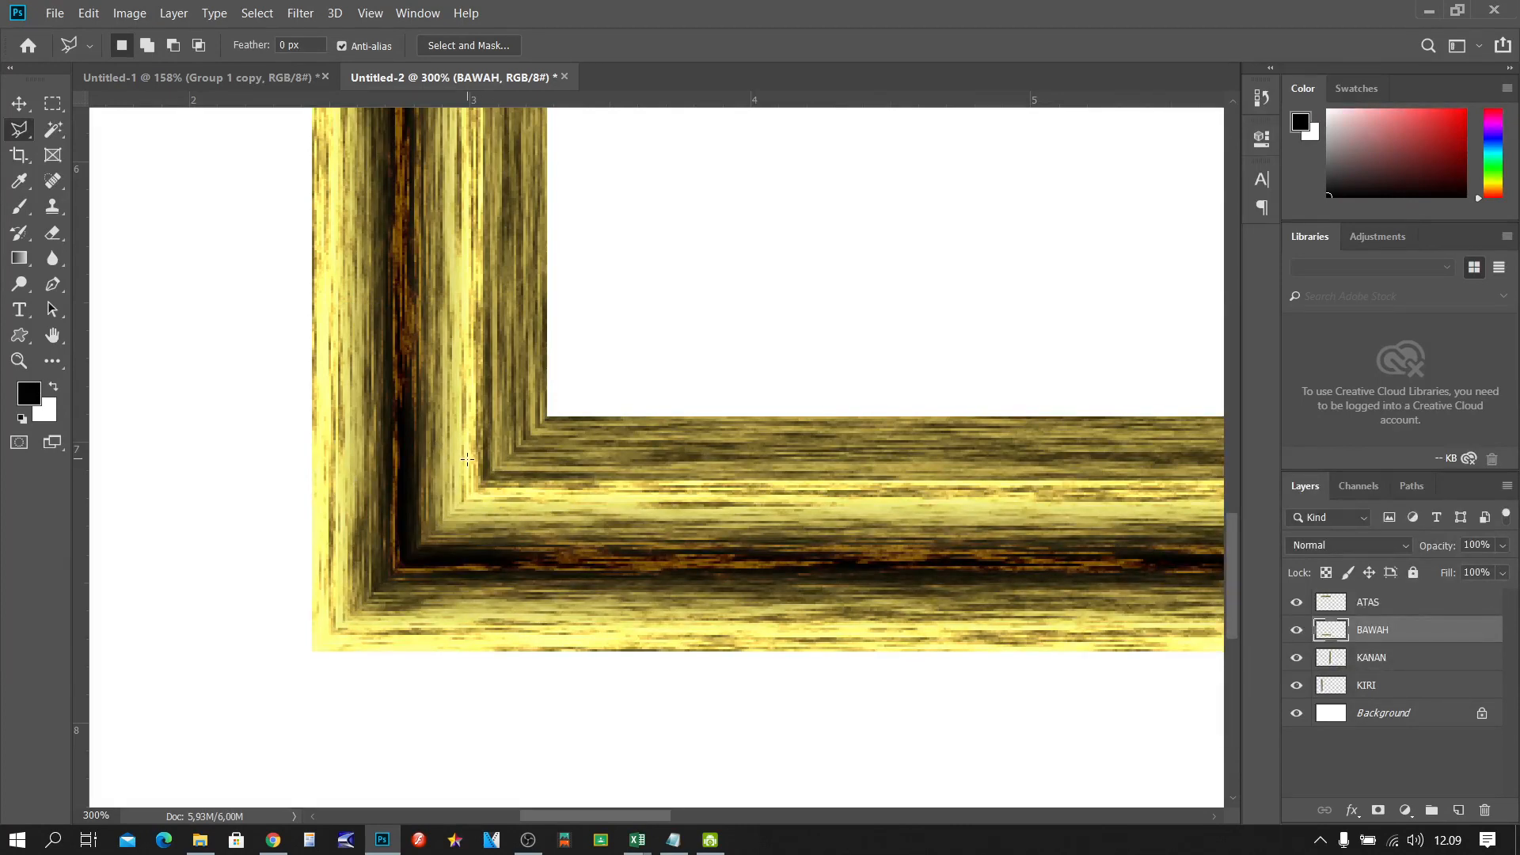
Step: Try to cut the BAWAH strip's right end by outlining and deleting the area on the inner side of the corner diagonal
scroll(466, 458, "down", 5)
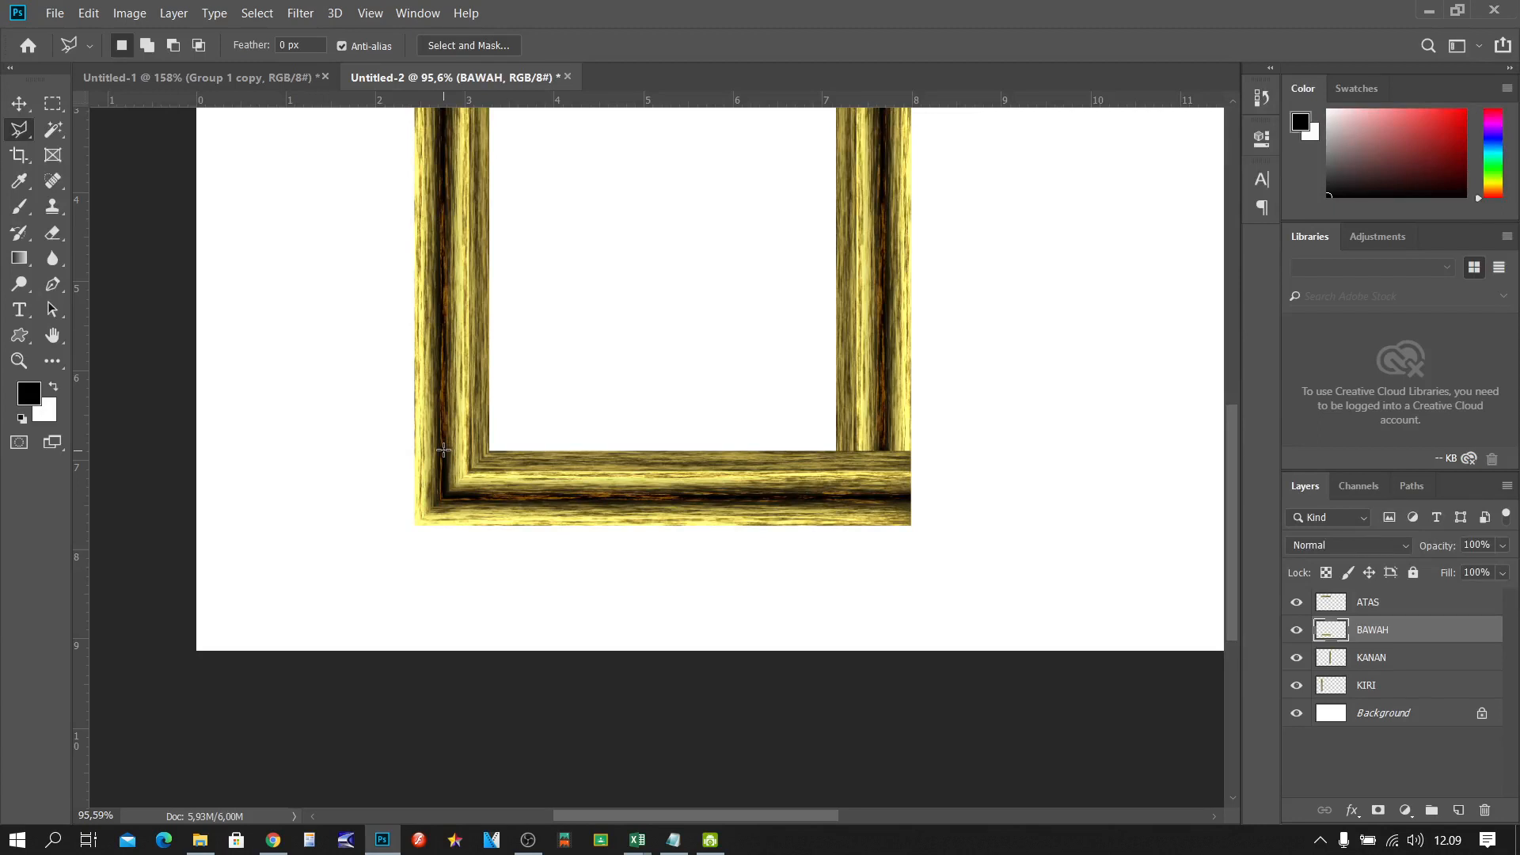
scroll(948, 553, "up", 2)
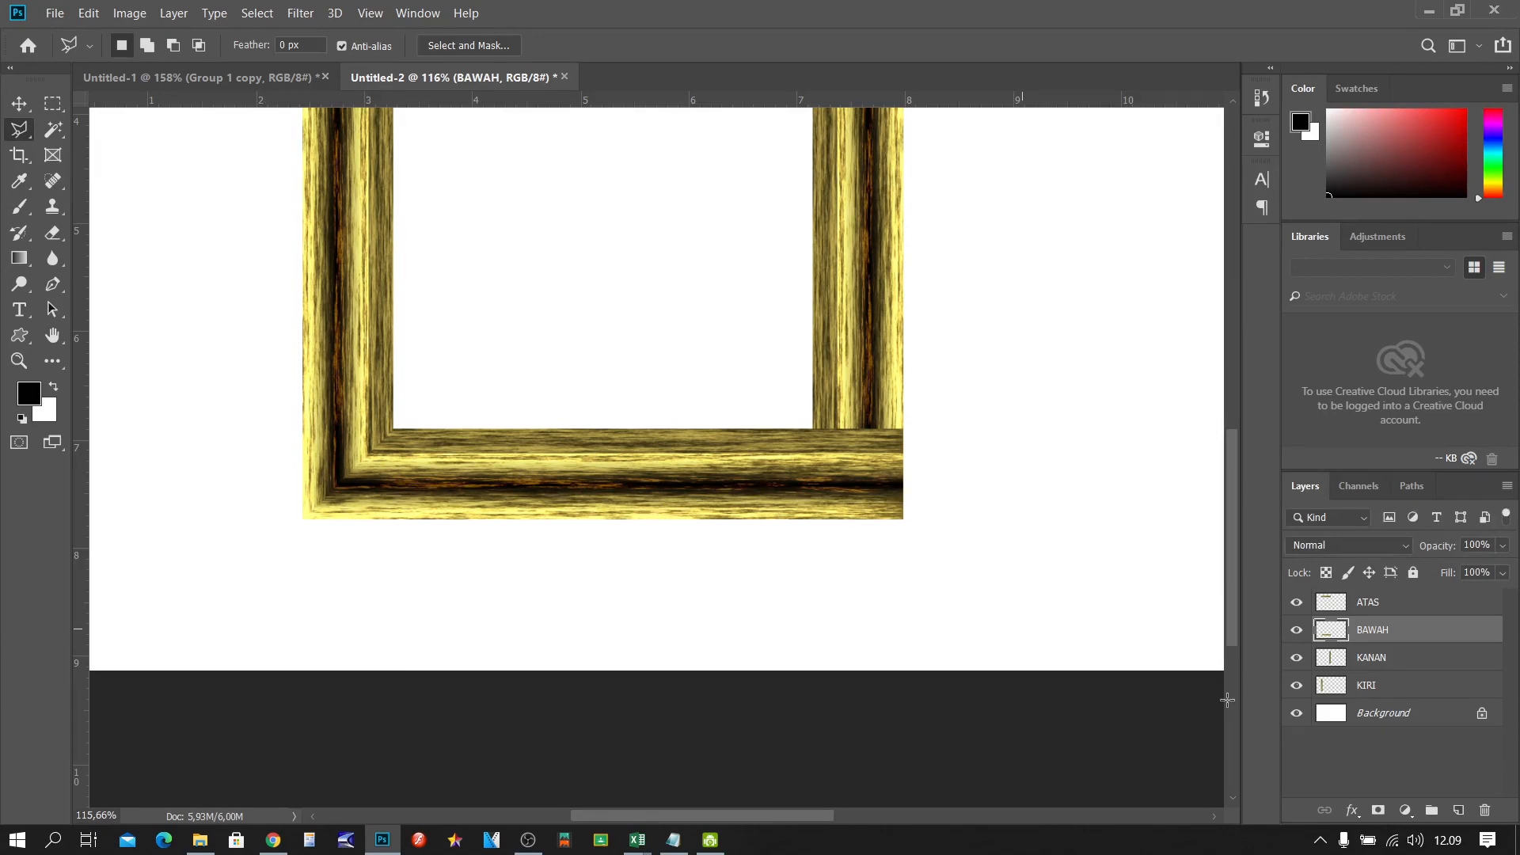
scroll(919, 476, "up", 6)
left_click(1029, 721)
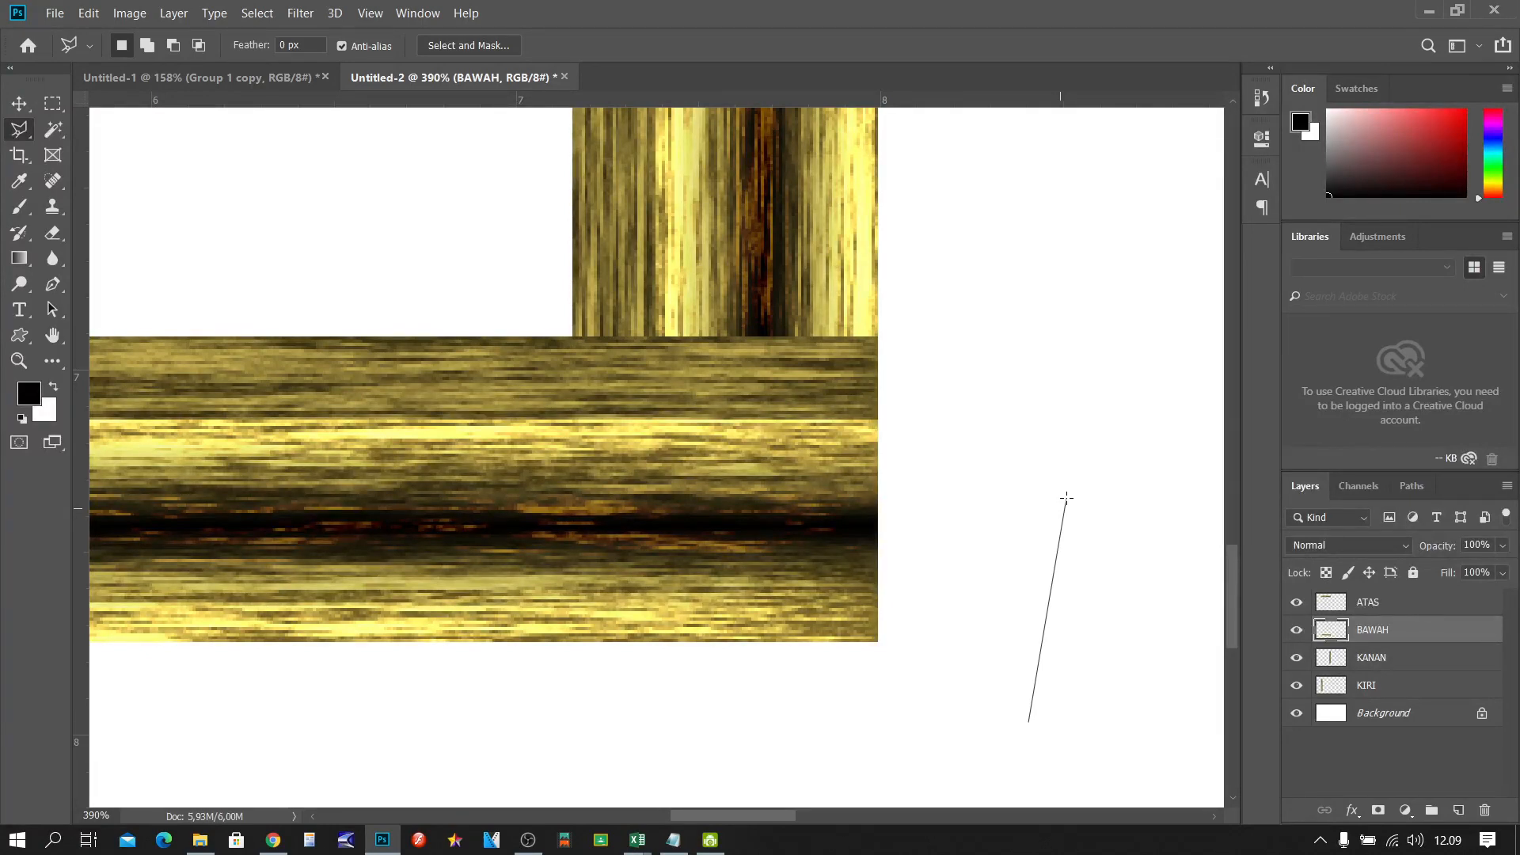
left_click(876, 640)
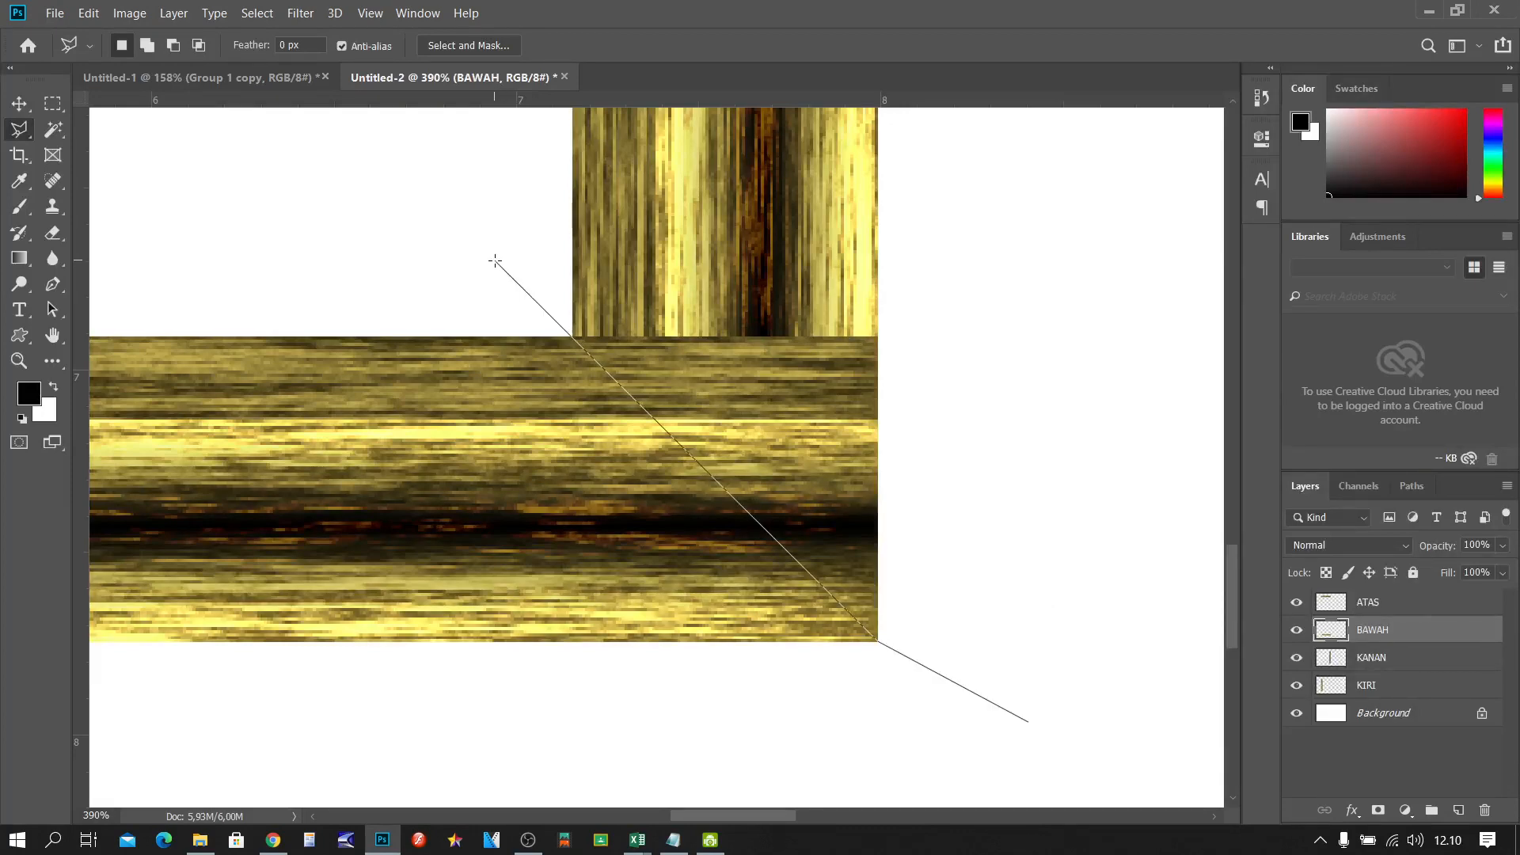
left_click(495, 260)
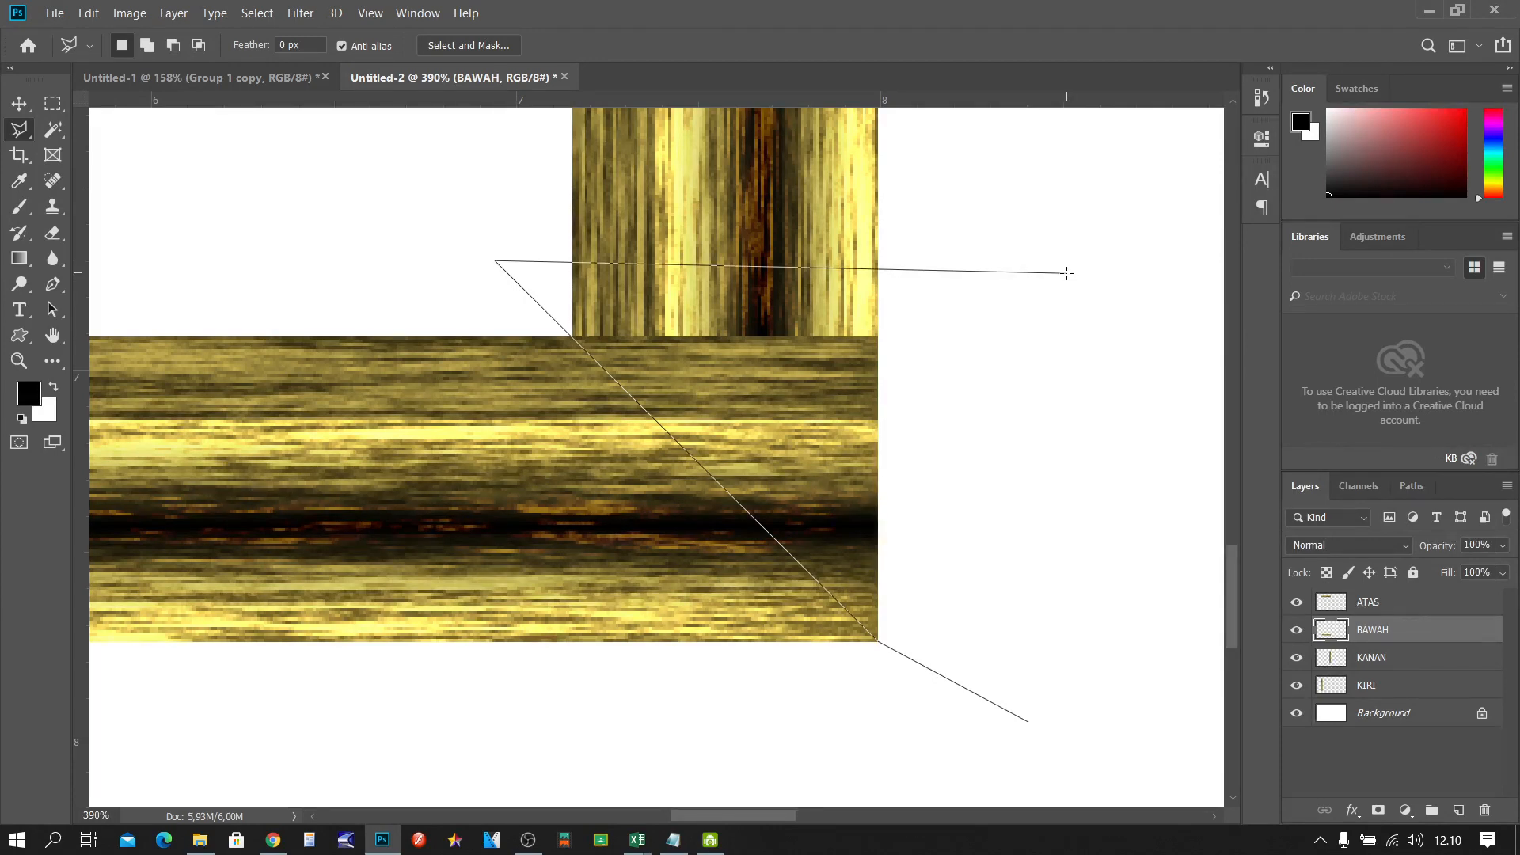
left_click(387, 725)
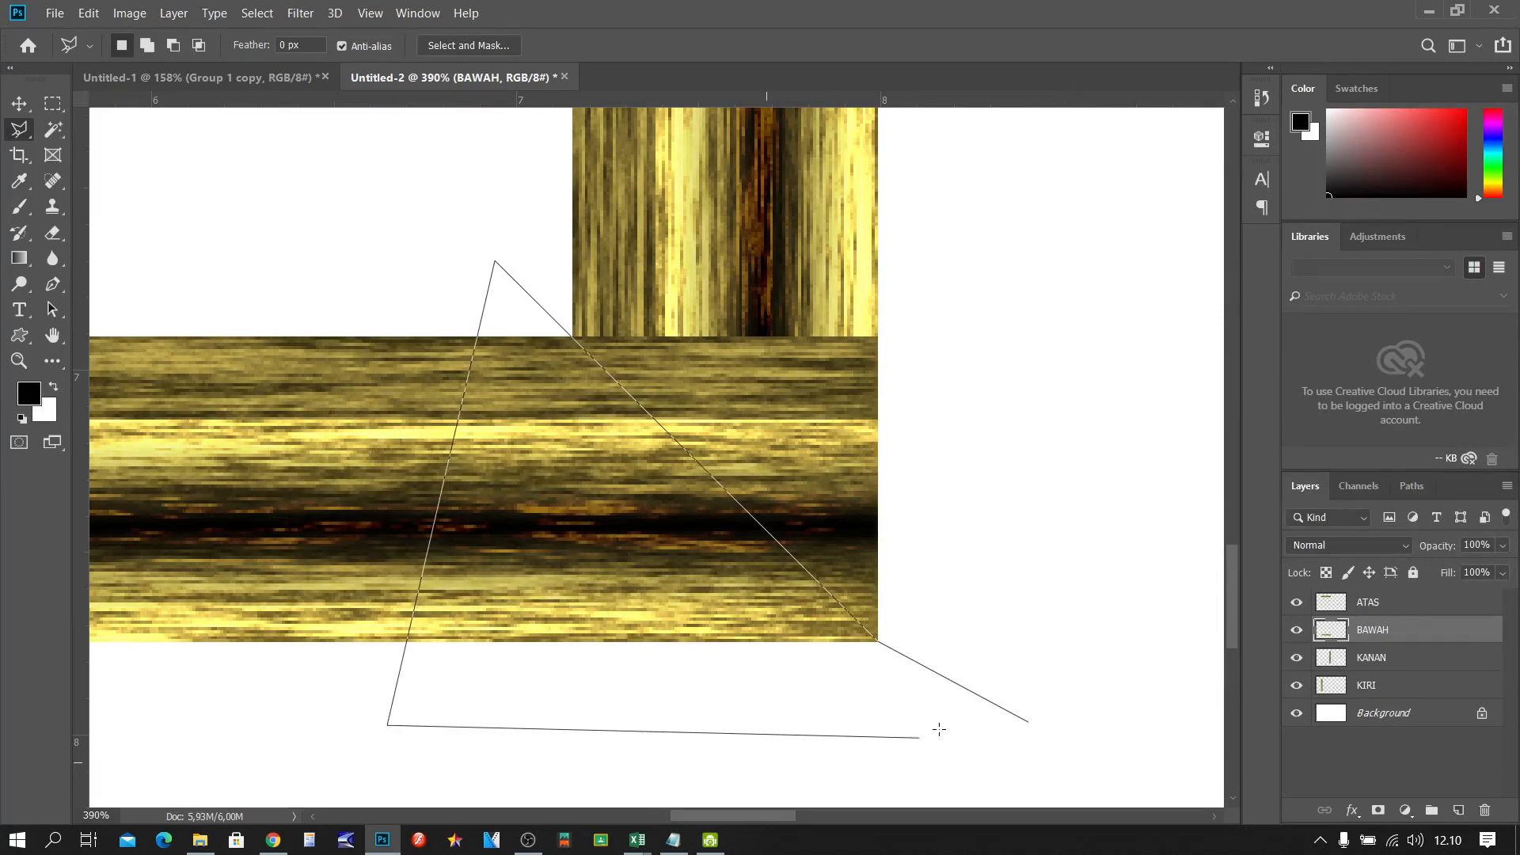
left_click(1024, 722)
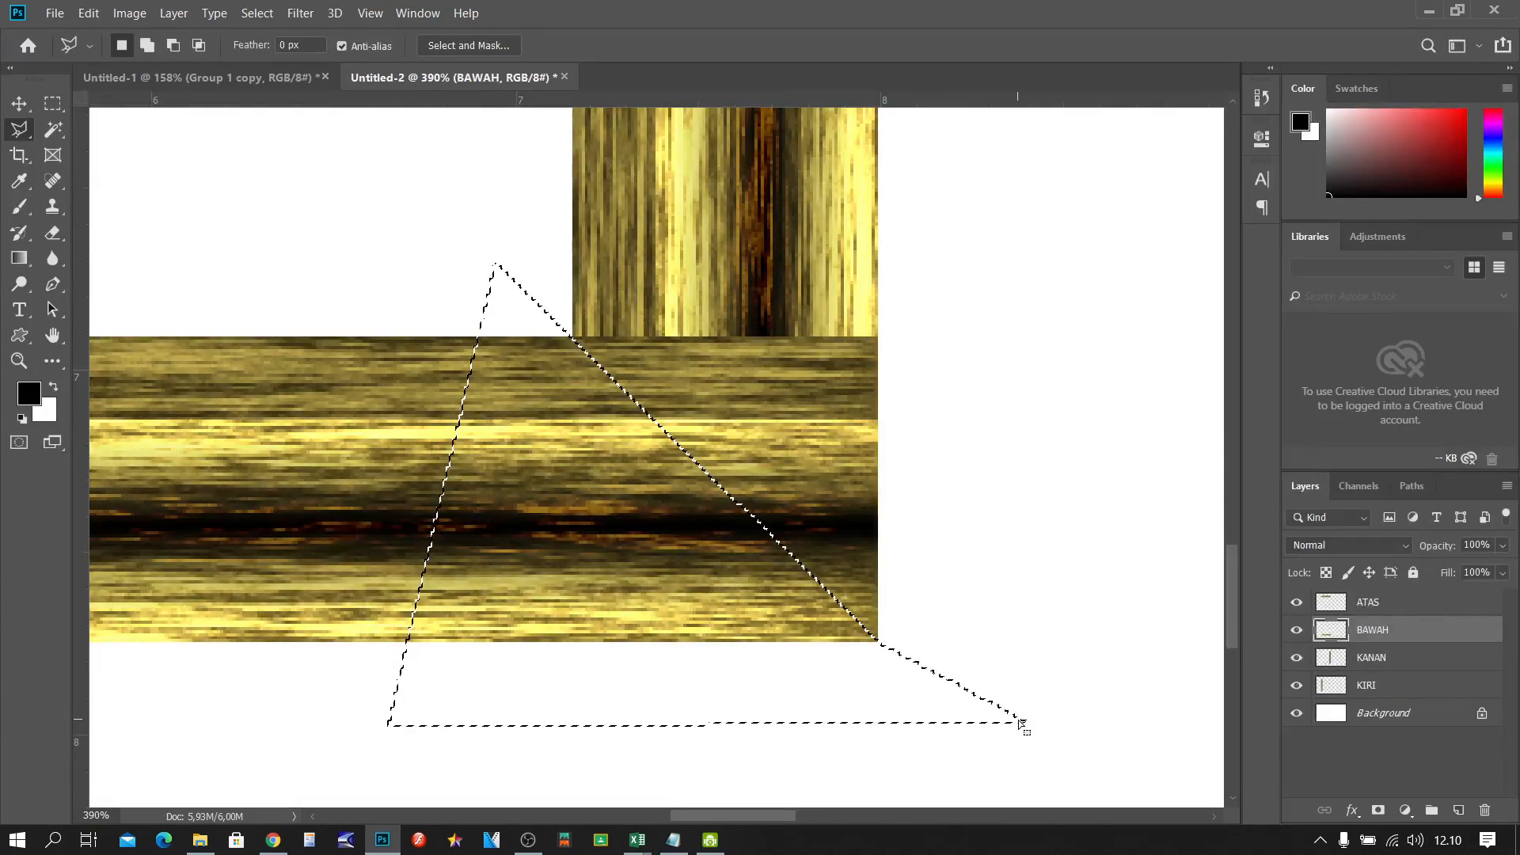
key("Delete")
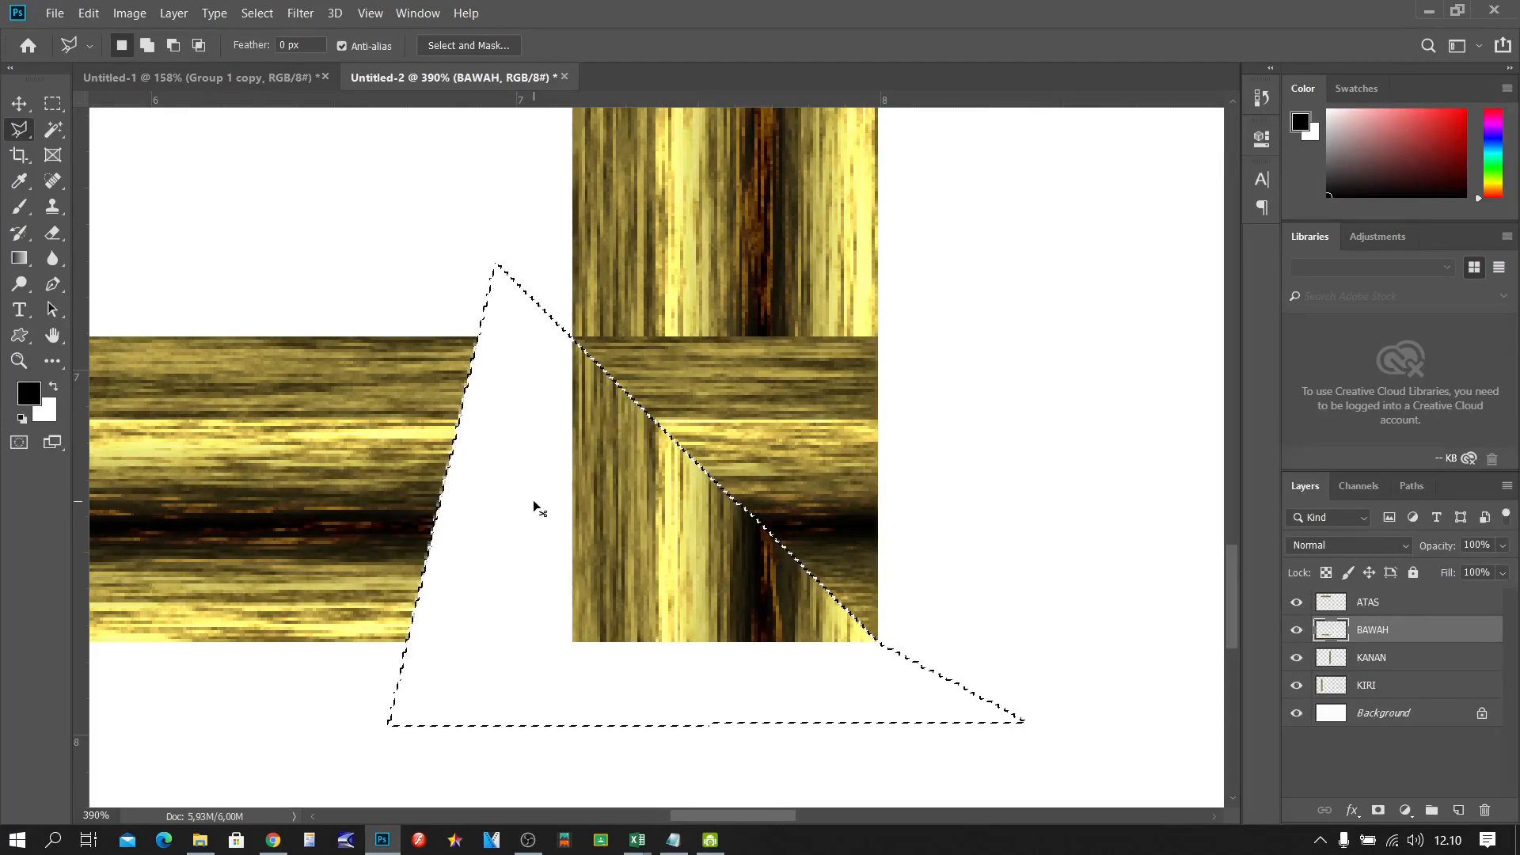
key("ctrl+z")
key("ctrl+d")
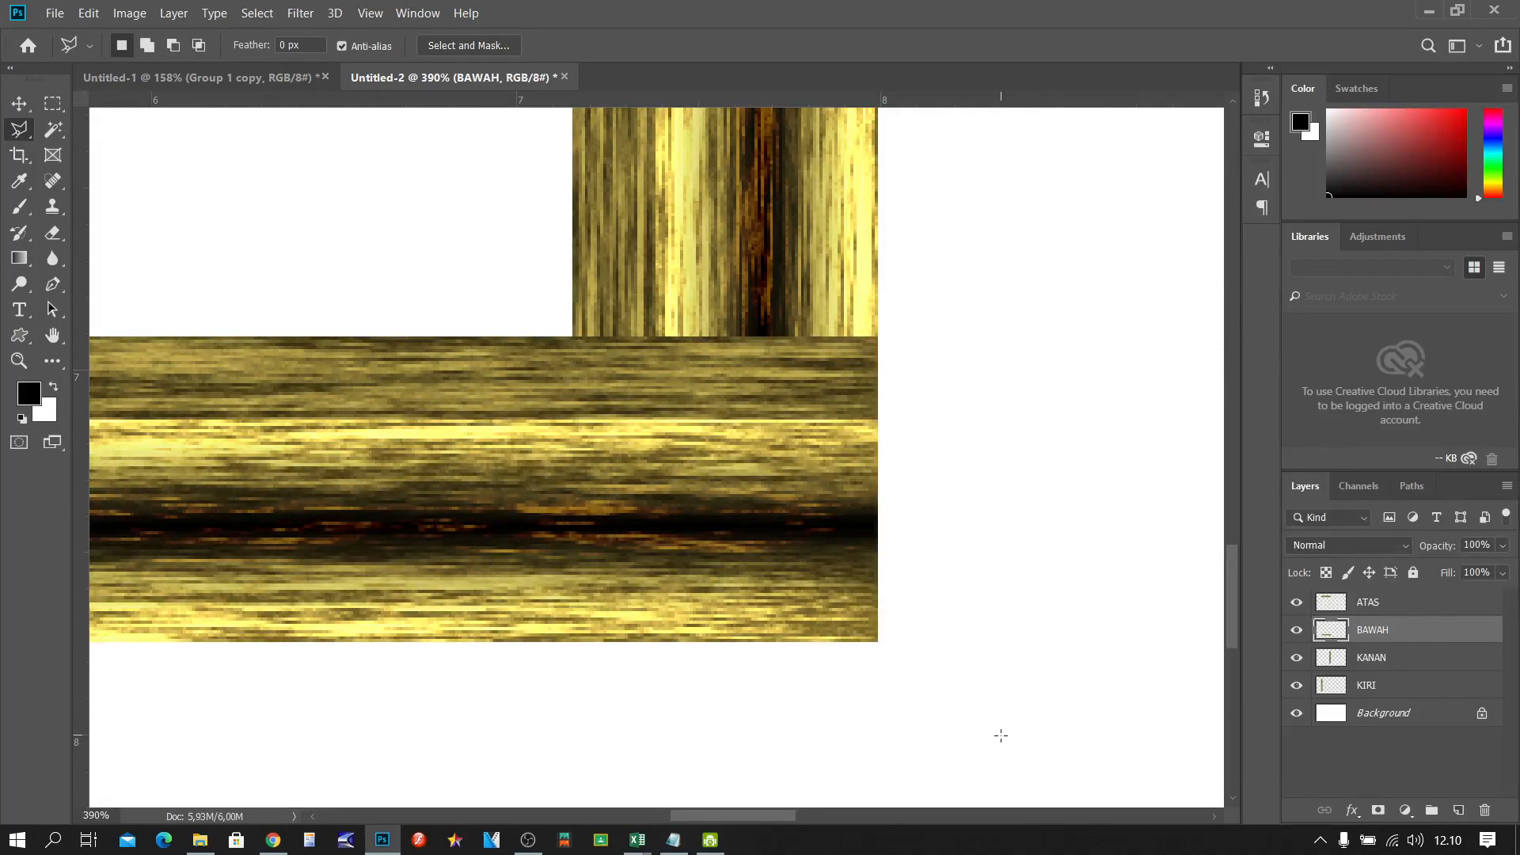
Step: Outline the outer half of the BAWAH strip's right end along the corner diagonal with the Polygonal Lasso, delete it and deselect
left_click(995, 730)
left_click(878, 640)
left_click(491, 251)
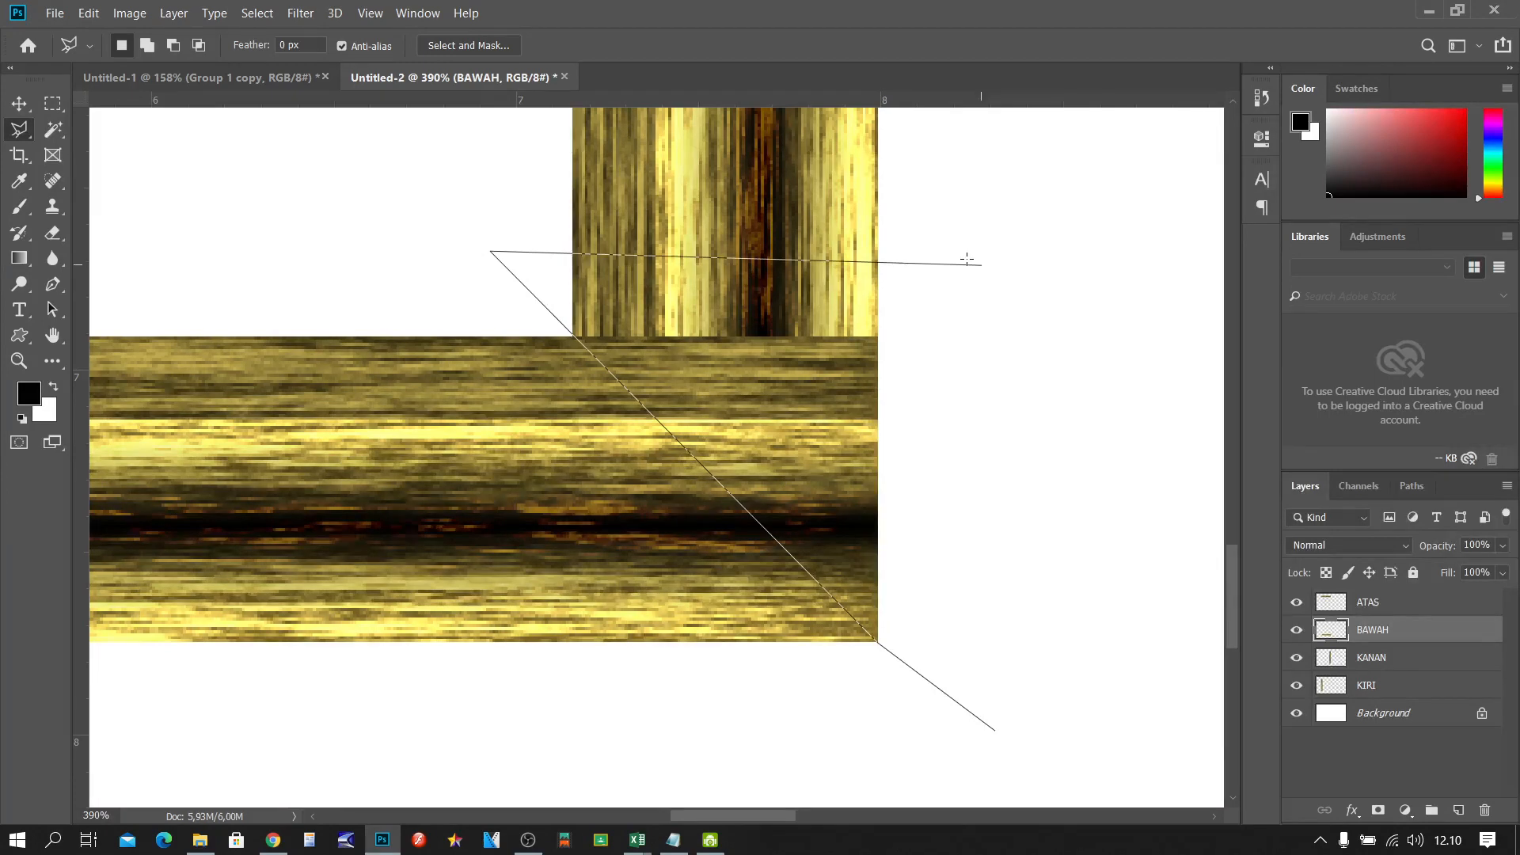
left_click(1007, 251)
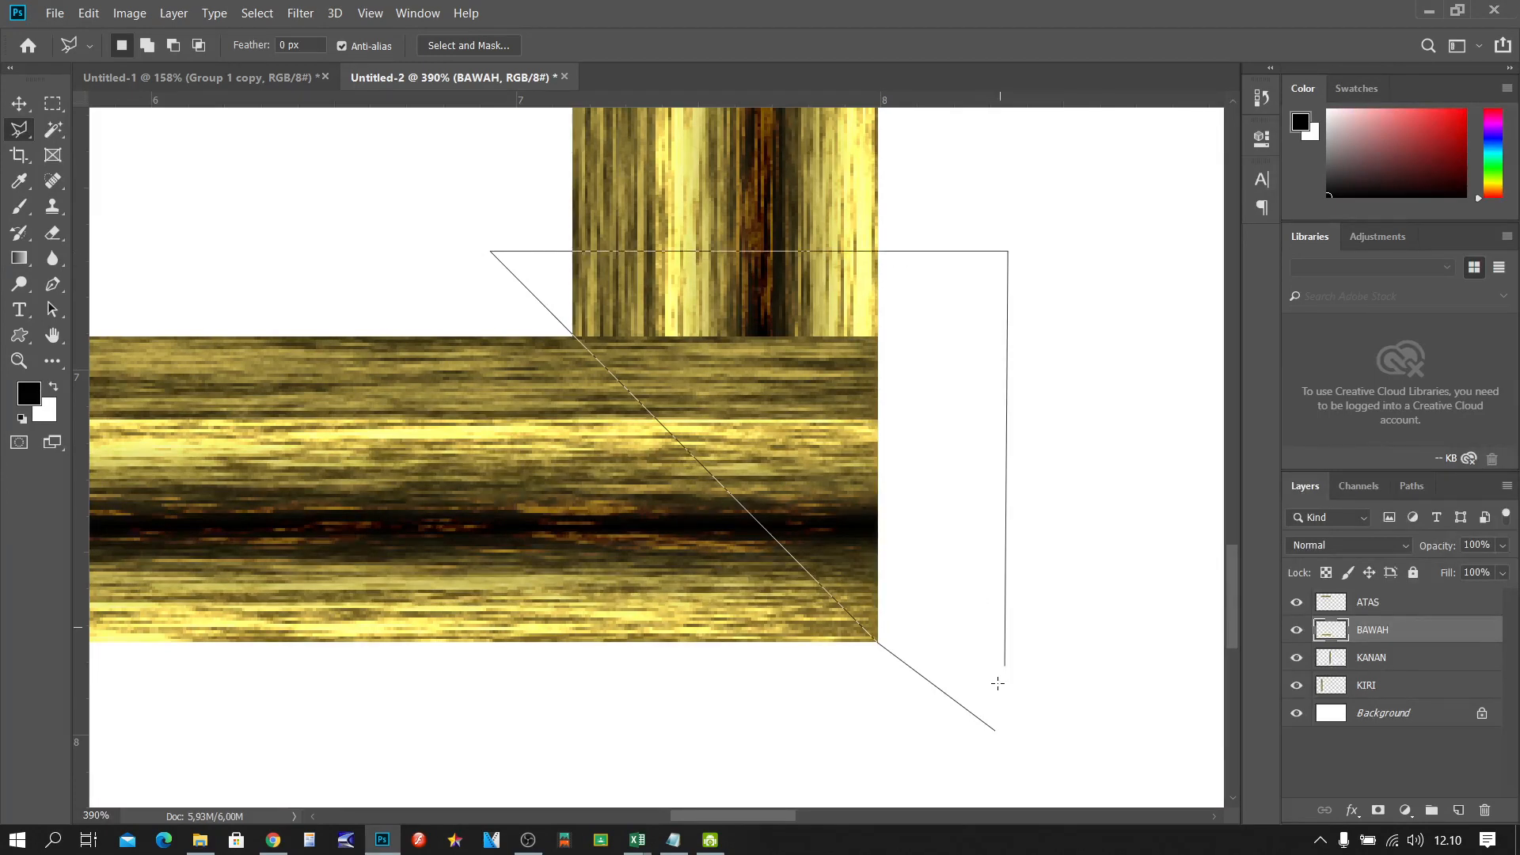
key("Escape")
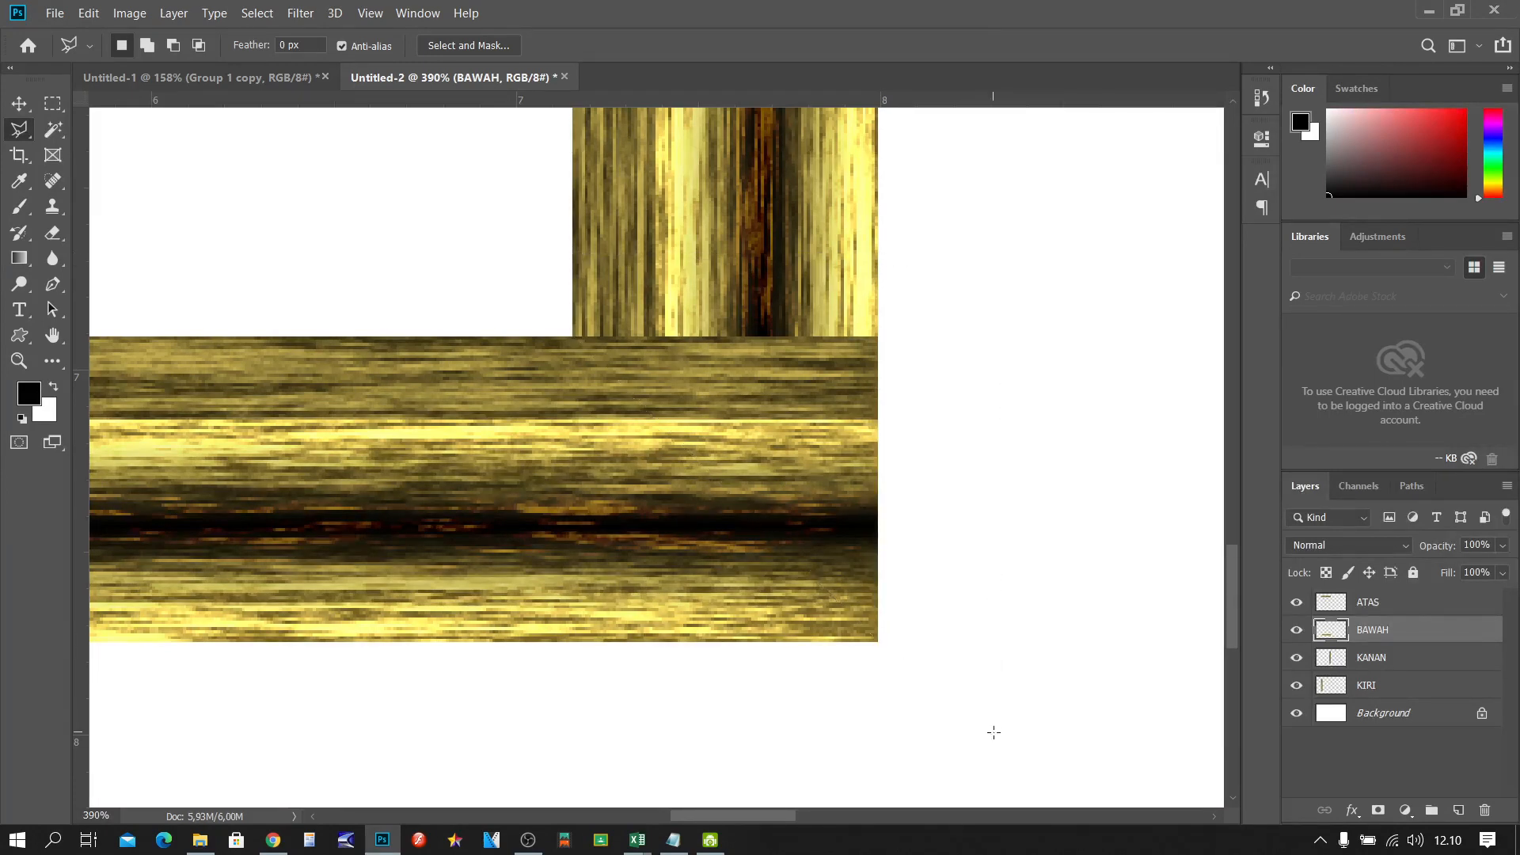
double_click(994, 727)
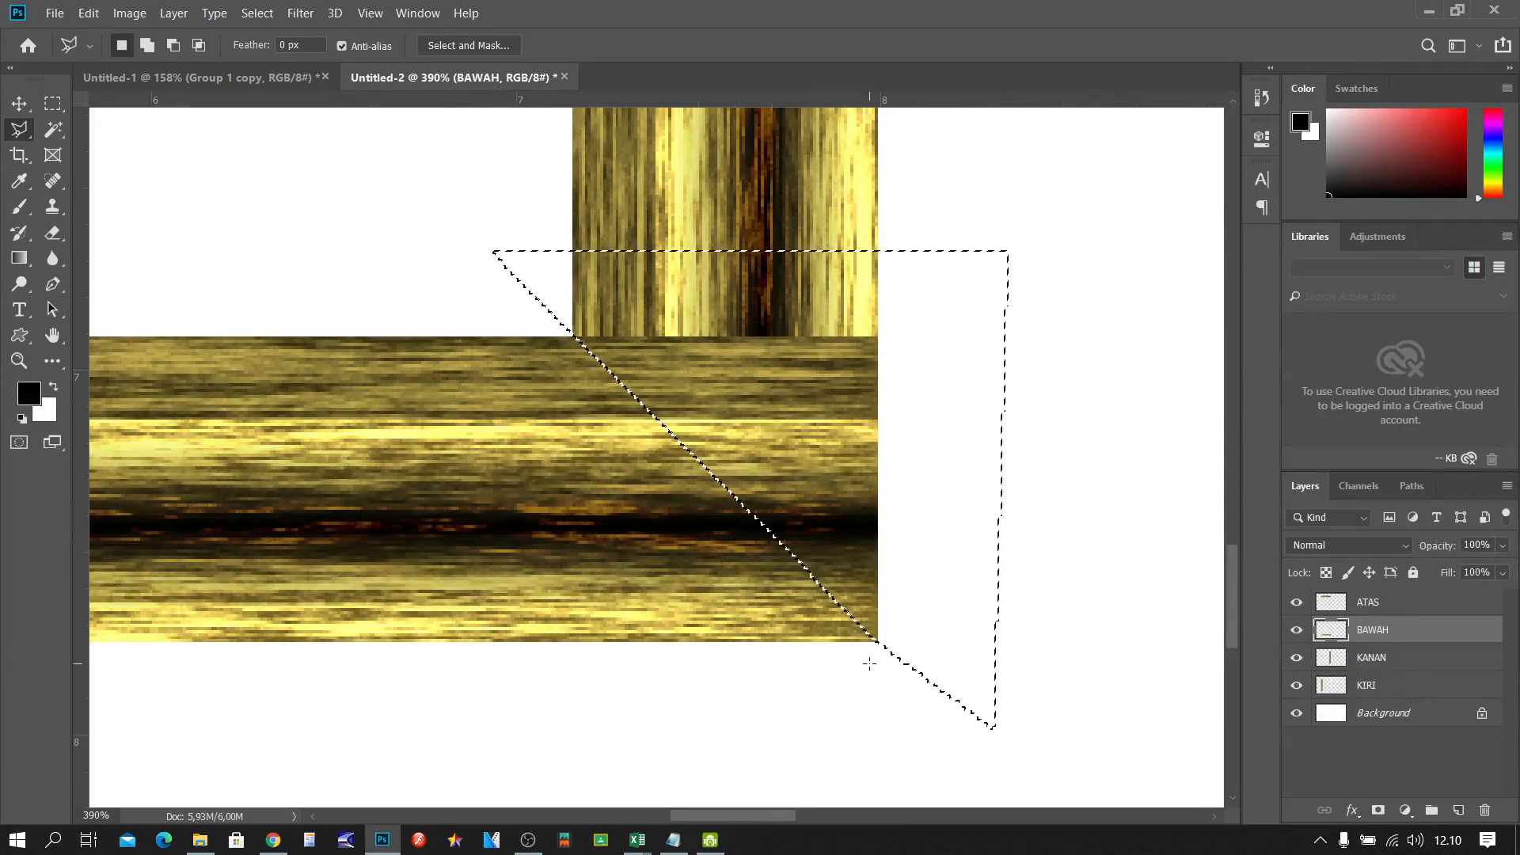
key("Delete")
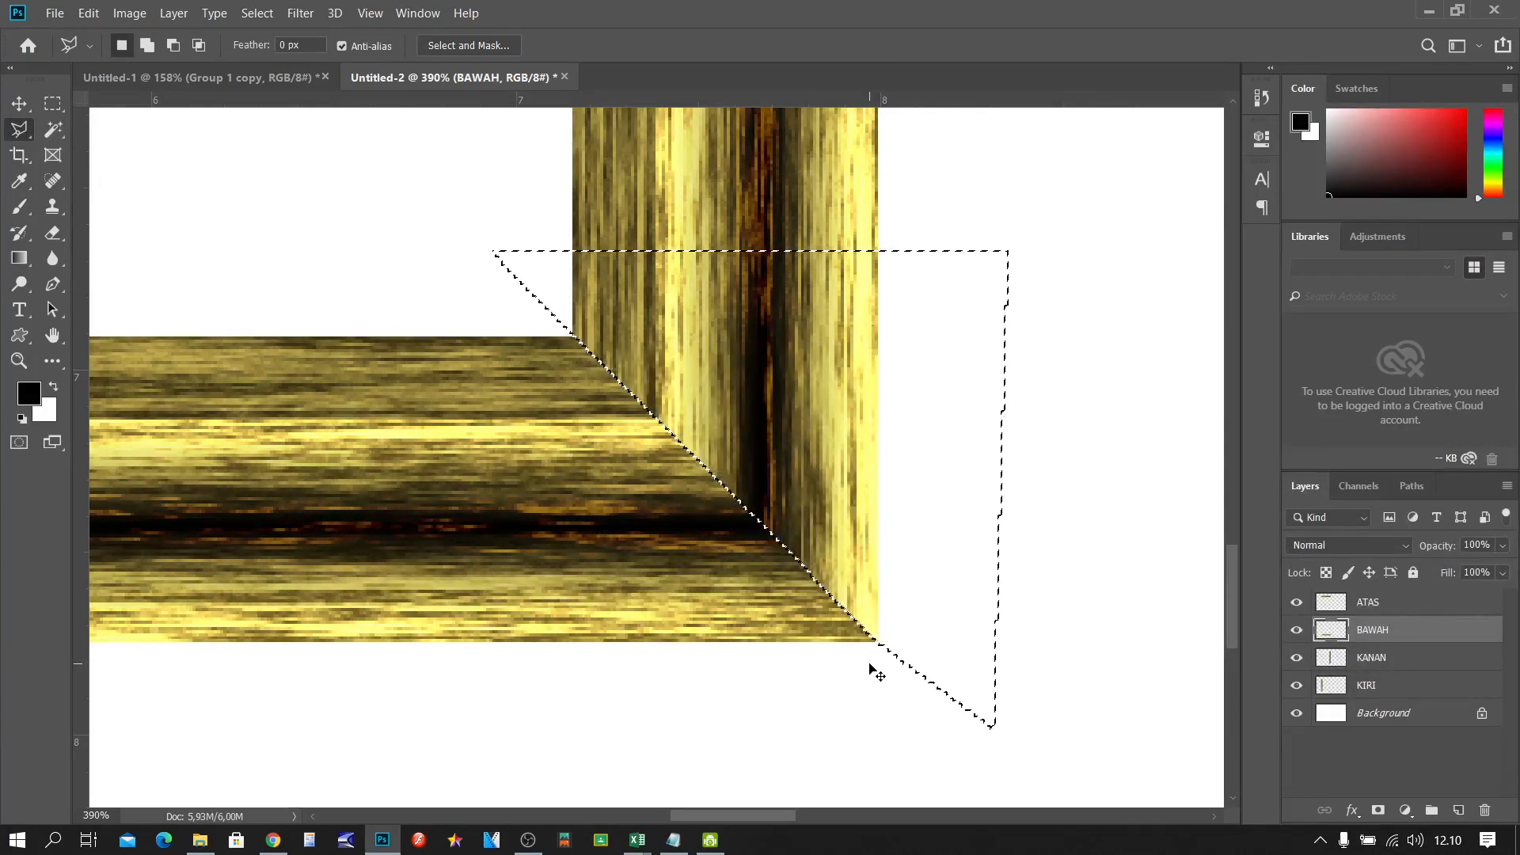
key("ctrl+d")
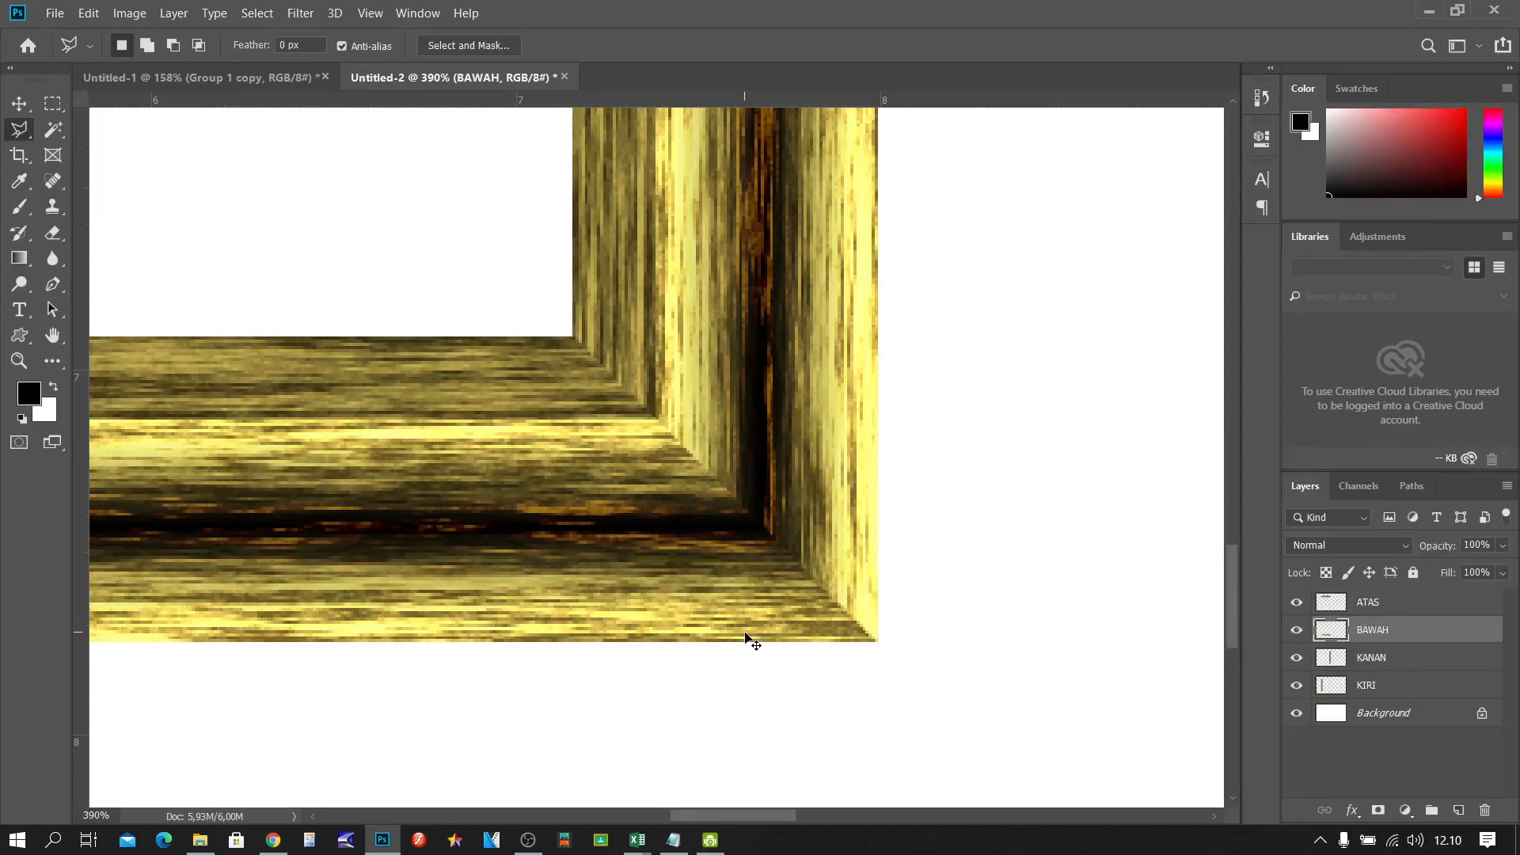
key("ctrl+0")
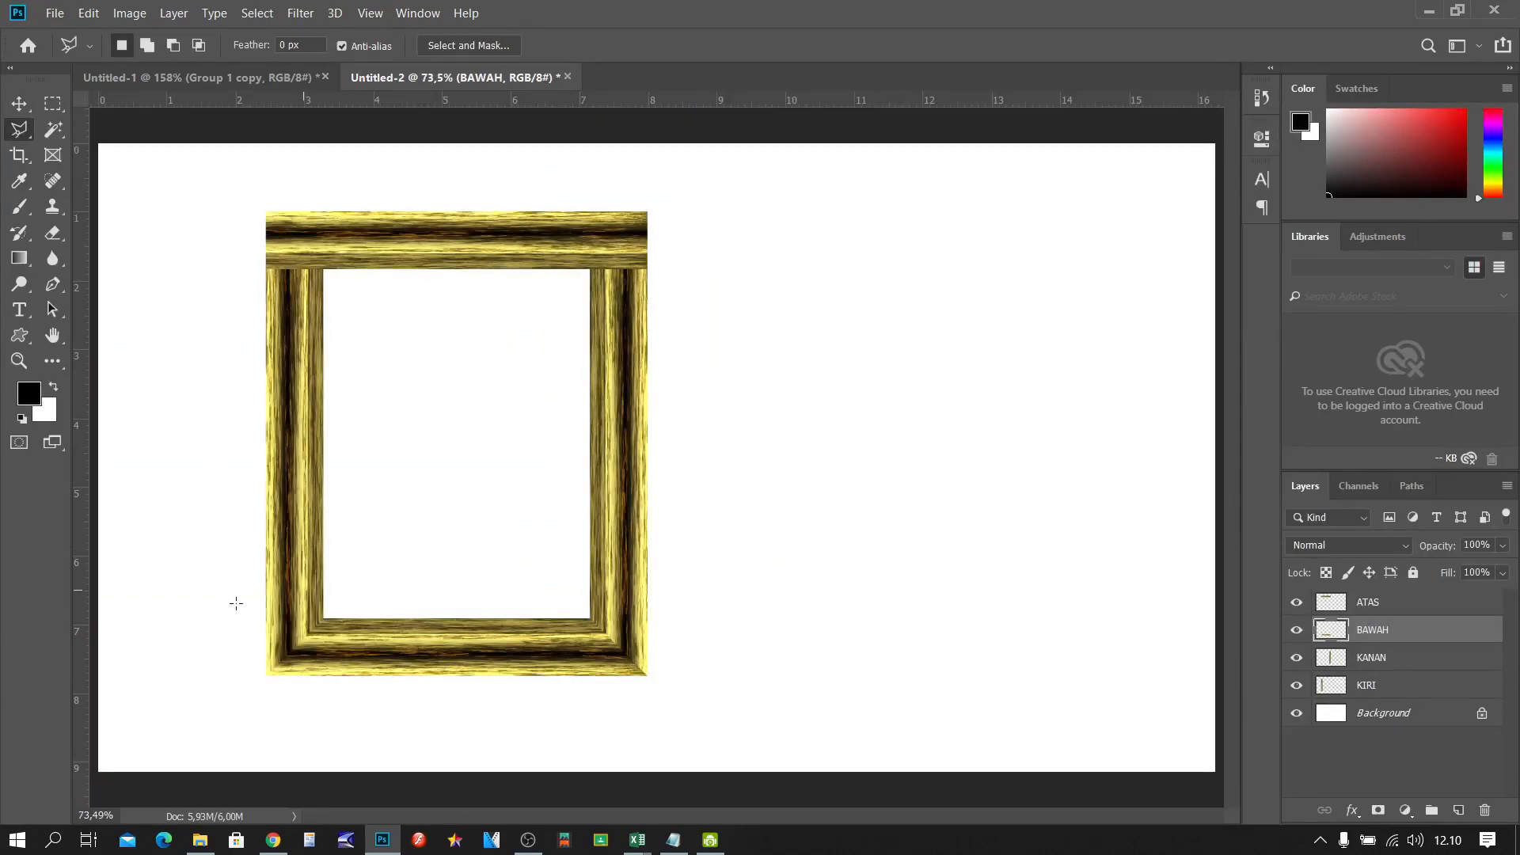
scroll(288, 715, "up", 3)
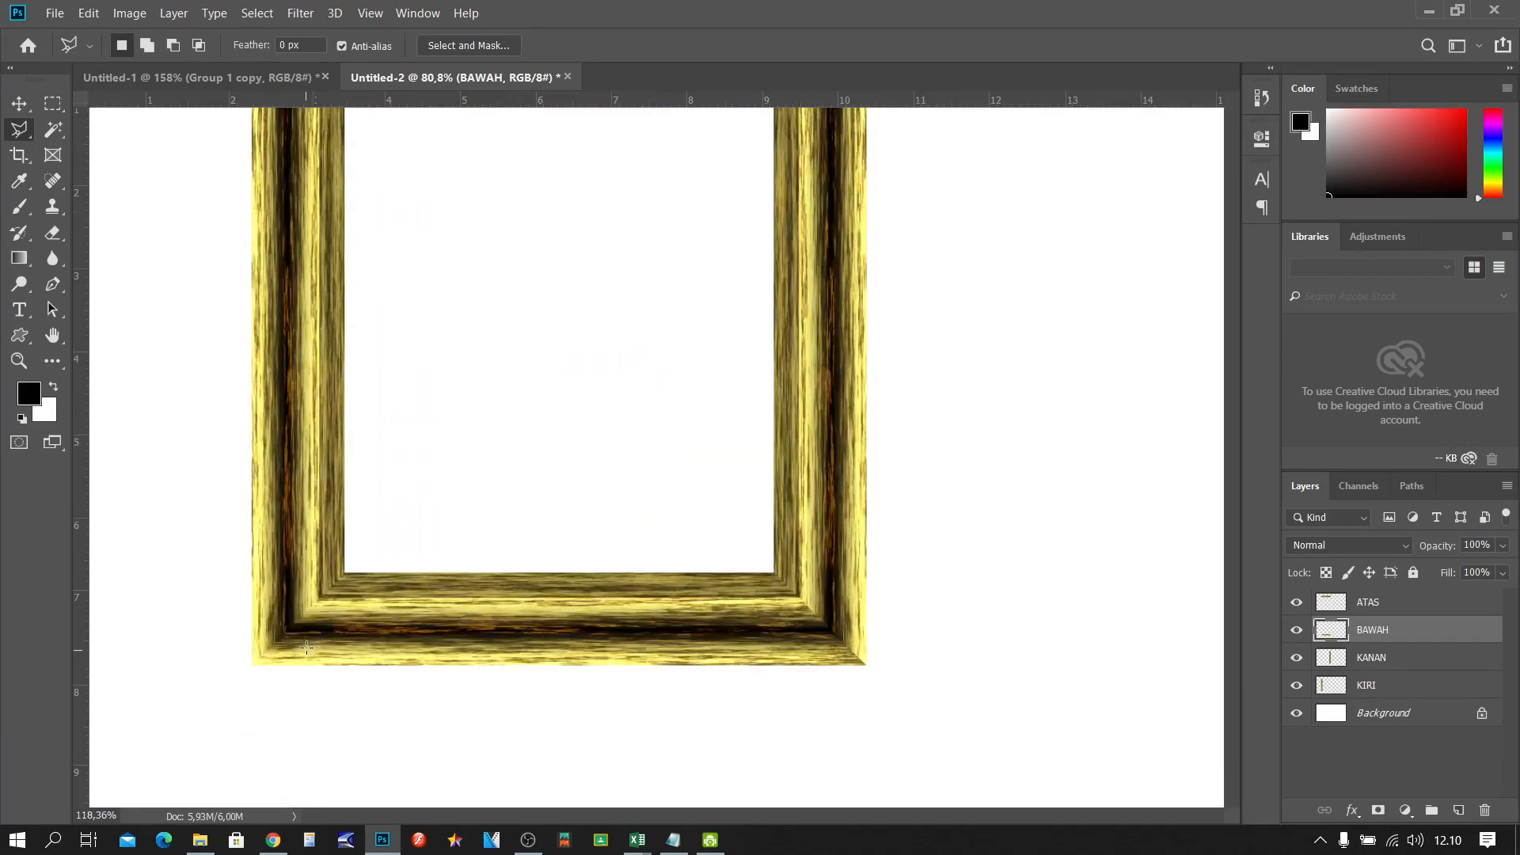
Step: On the ATAS layer, outline the outer half of the strip's left end along the corner diagonal with the Polygonal Lasso, delete it and deselect
scroll(307, 610, "up", 2)
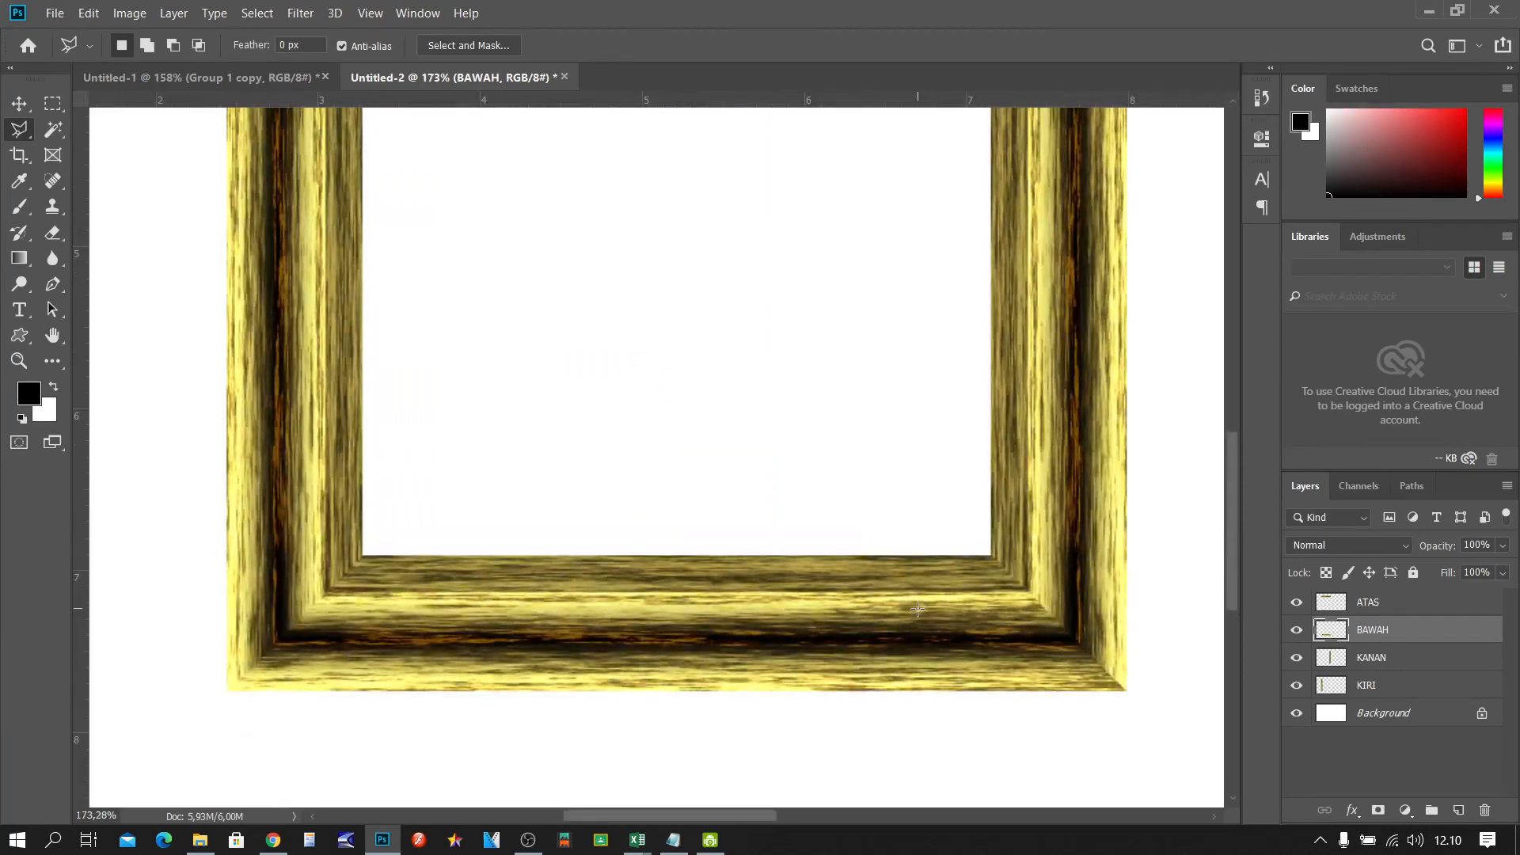
scroll(918, 608, "up", 2)
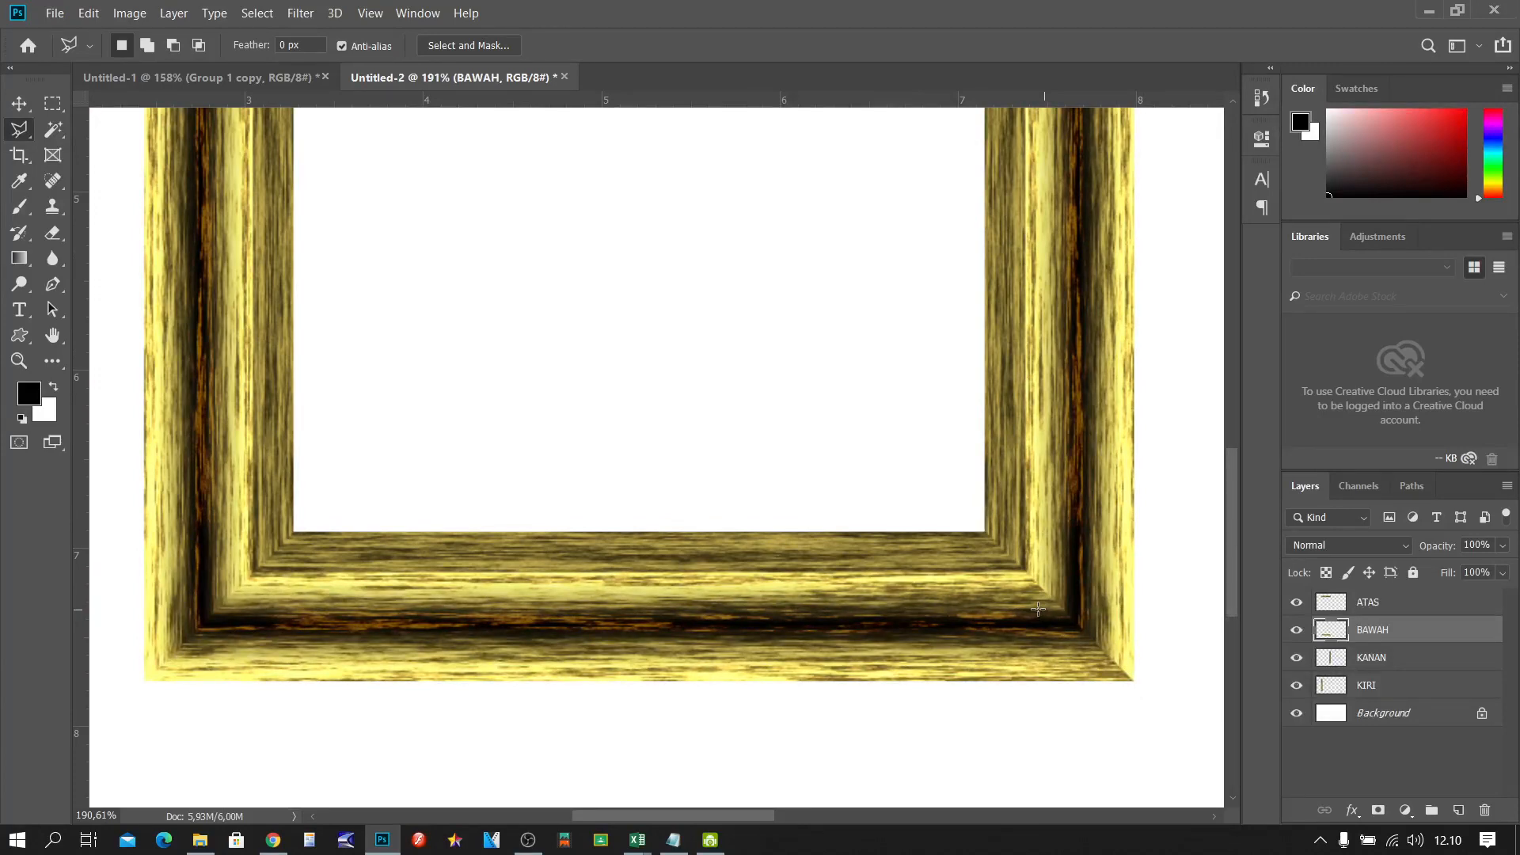
scroll(1234, 507, "up", 3)
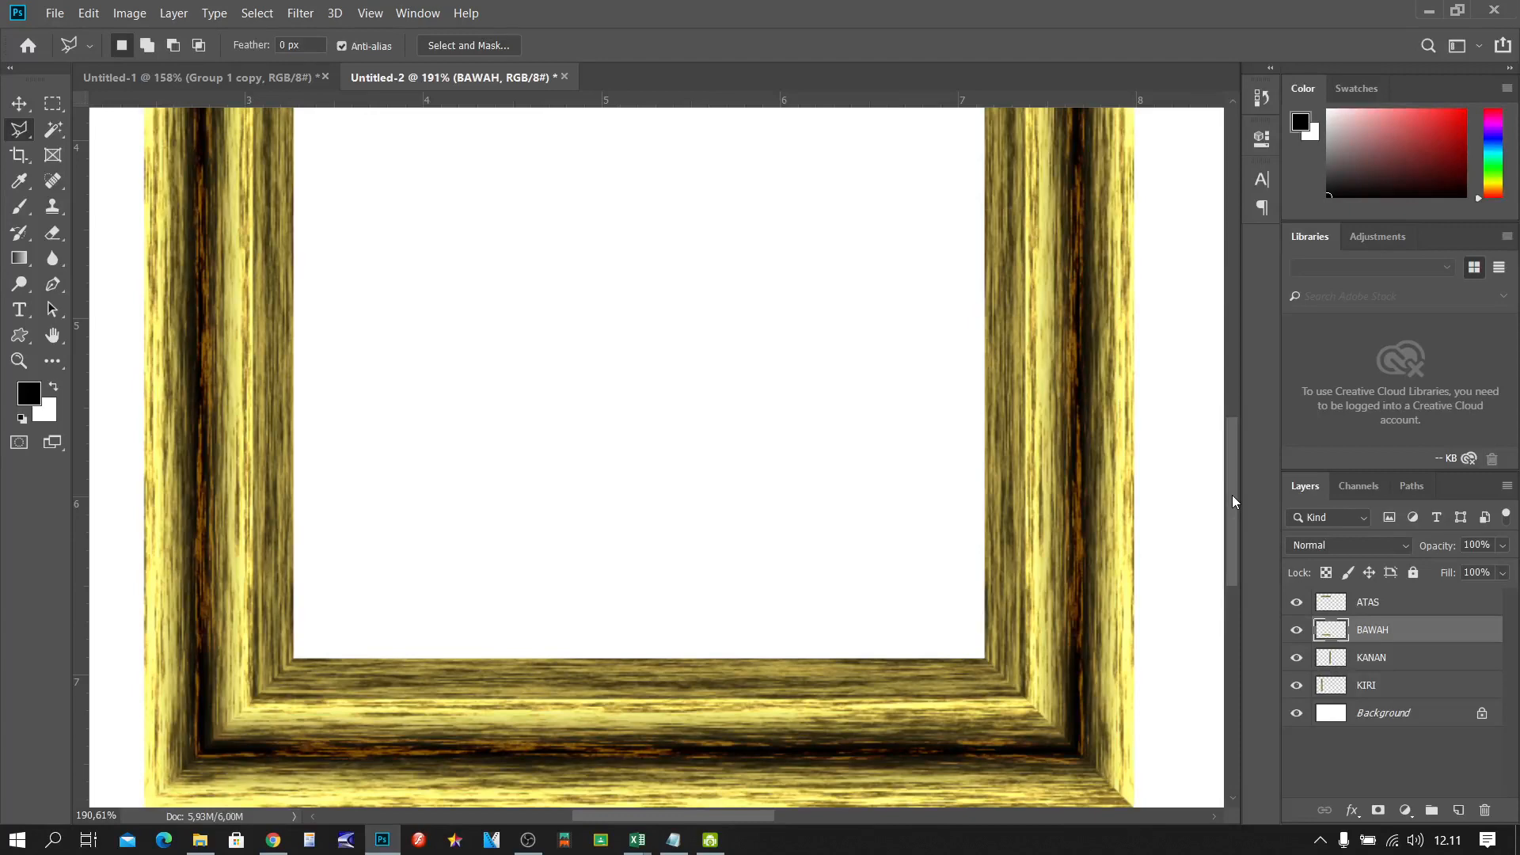
scroll(1232, 496, "up", 15)
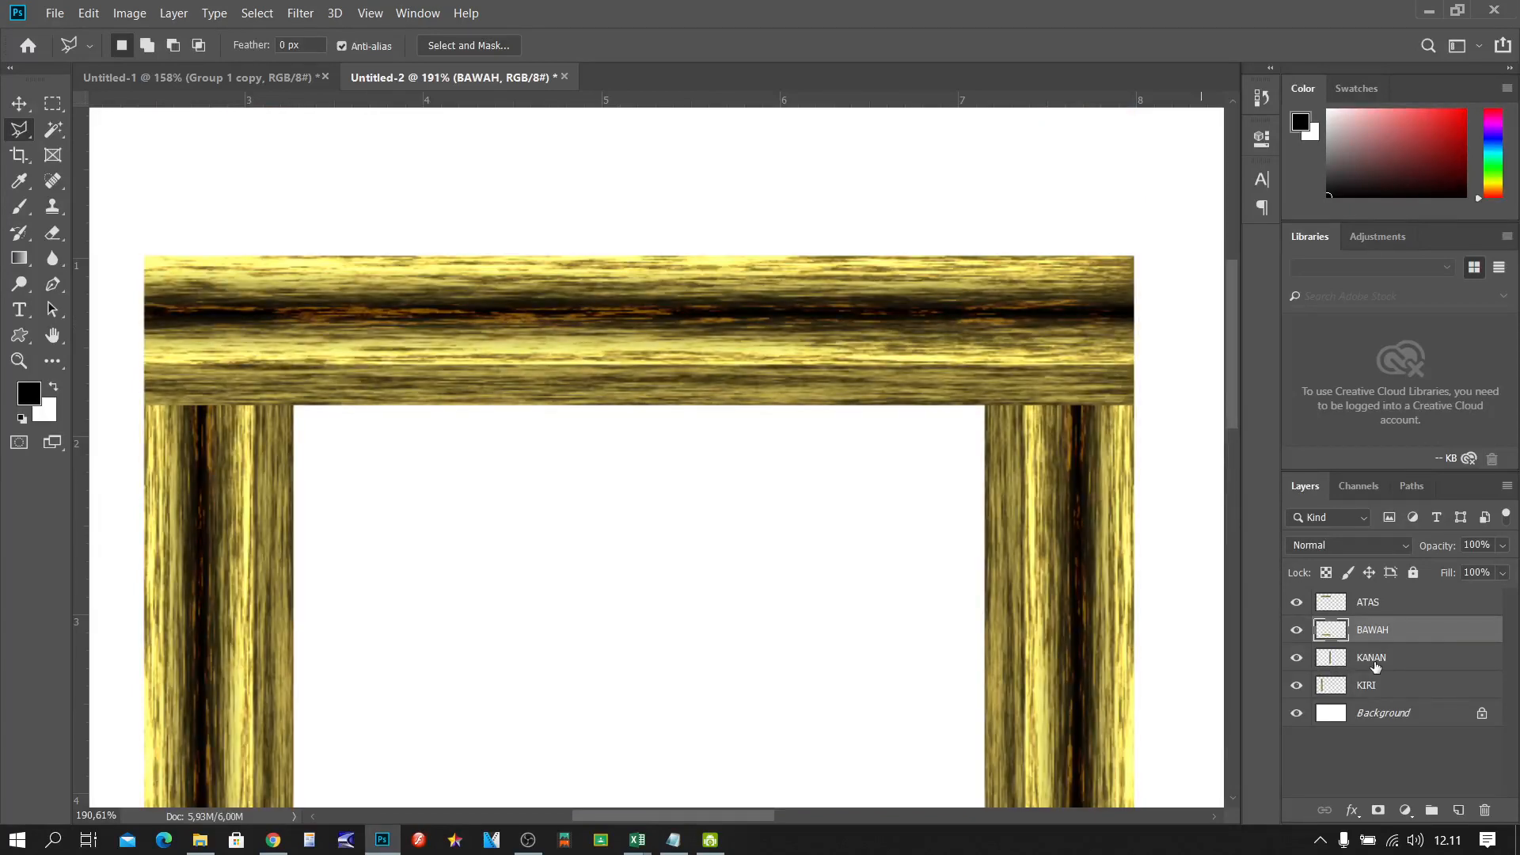
left_click(1403, 602)
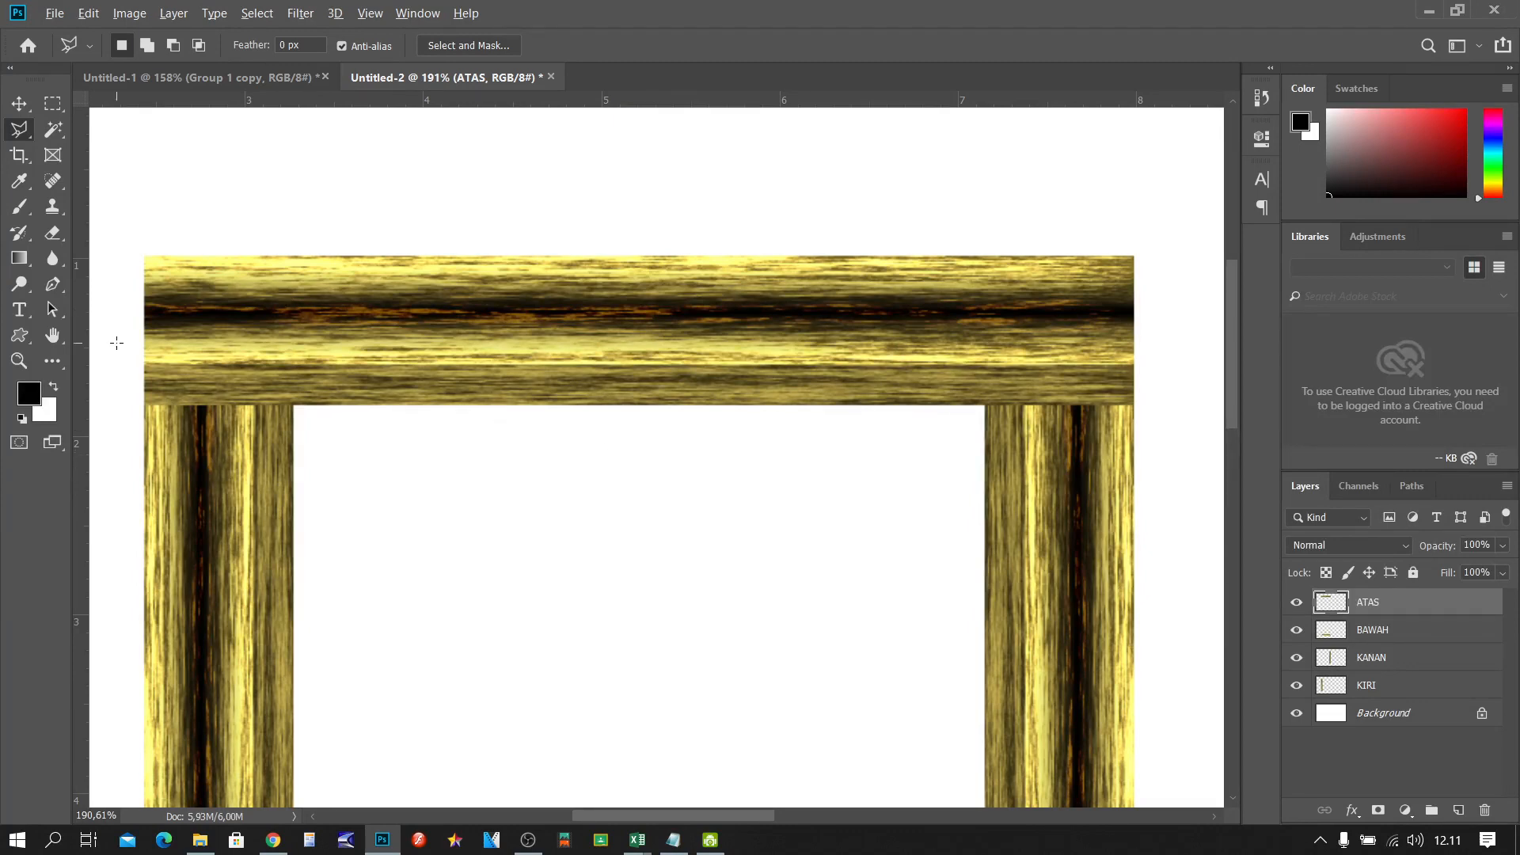
scroll(116, 343, "up", 2)
scroll(116, 342, "up", 3)
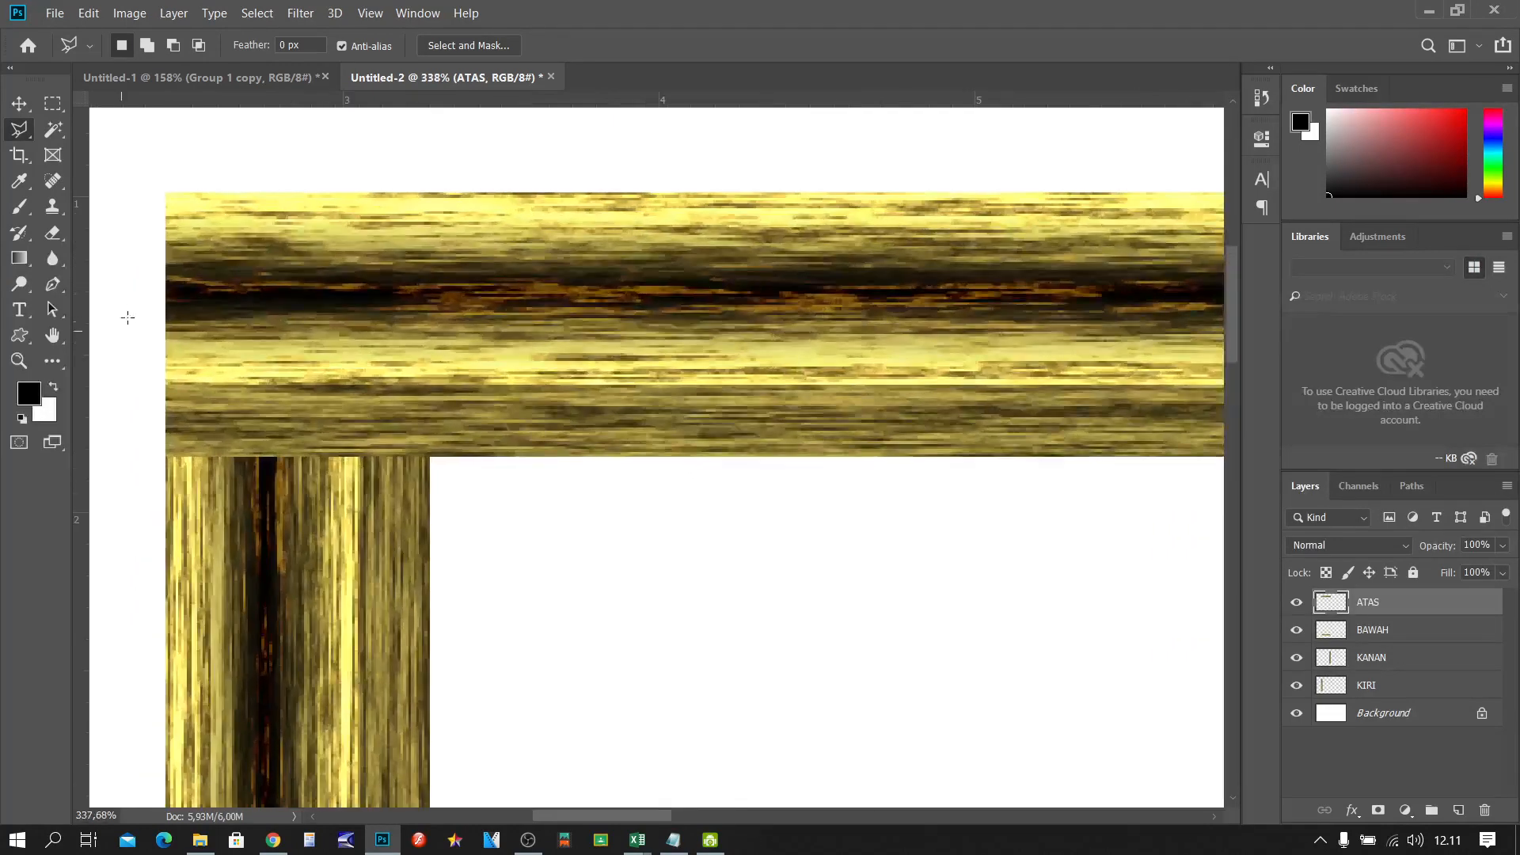
left_click(117, 133)
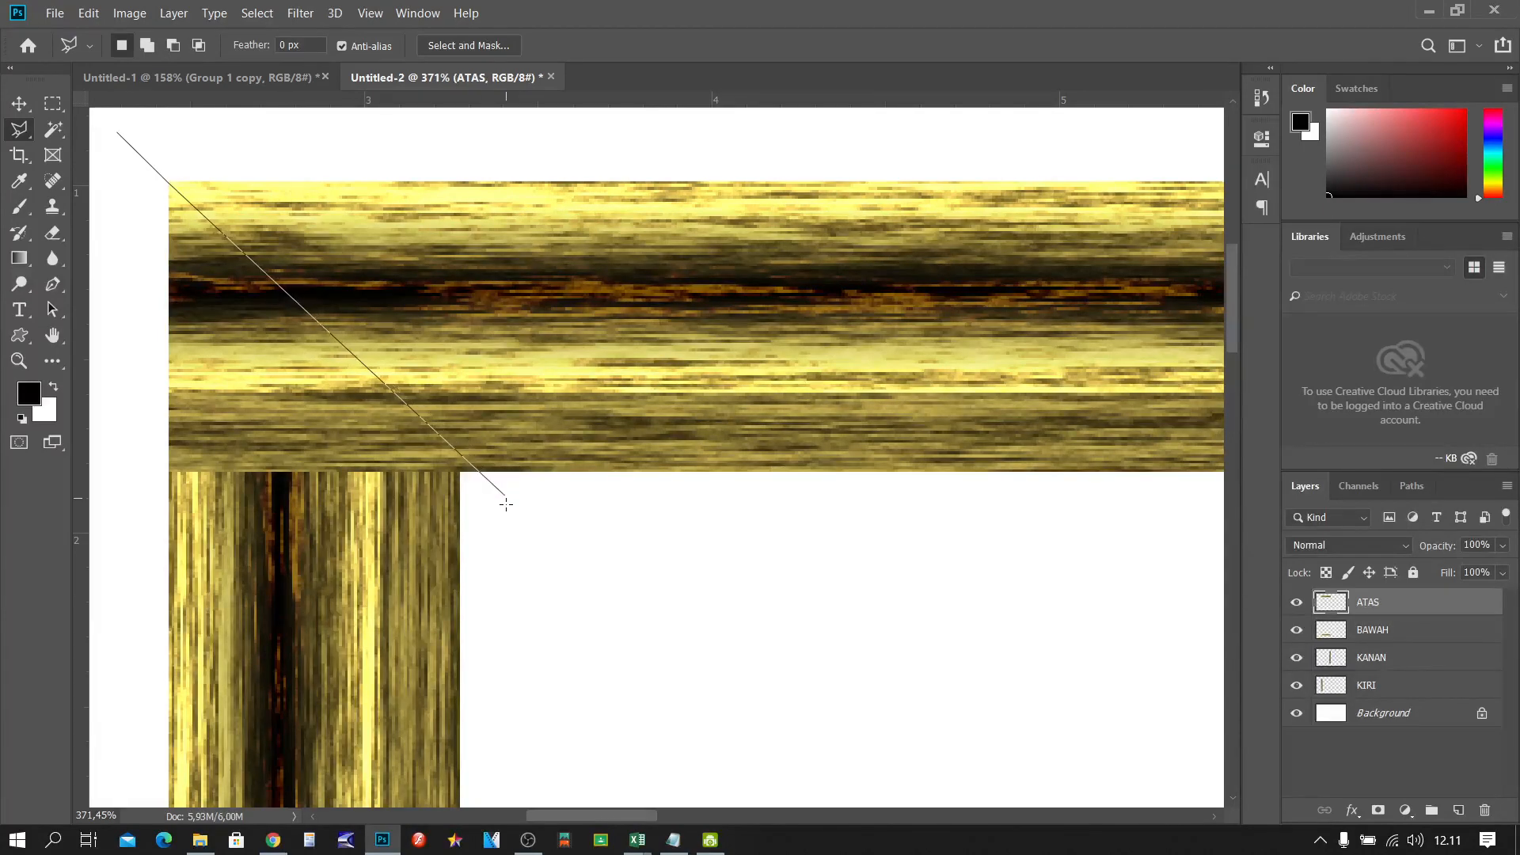
left_click(529, 542)
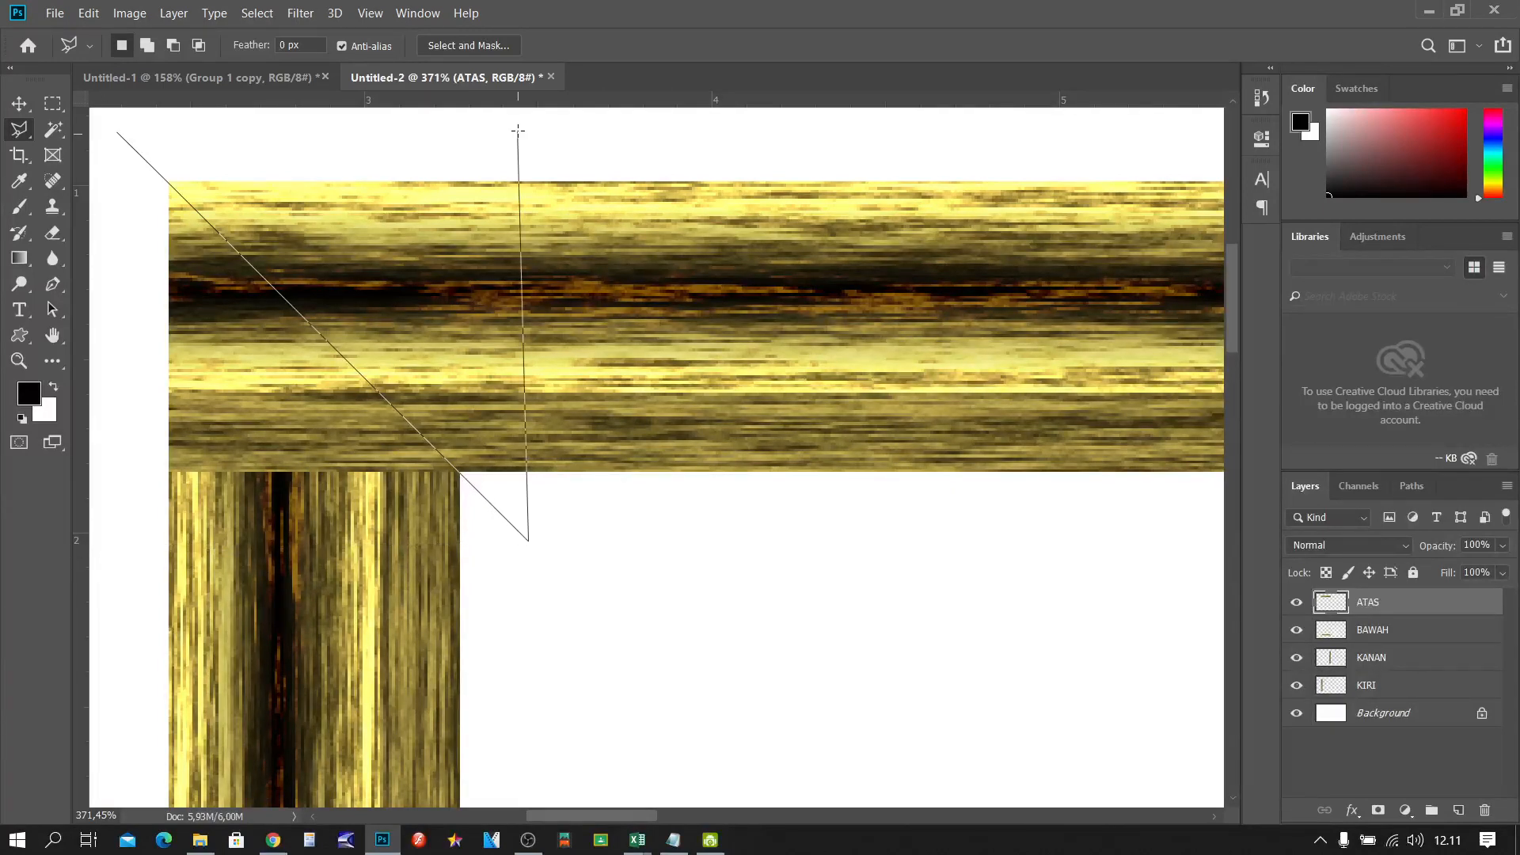
left_click(115, 537)
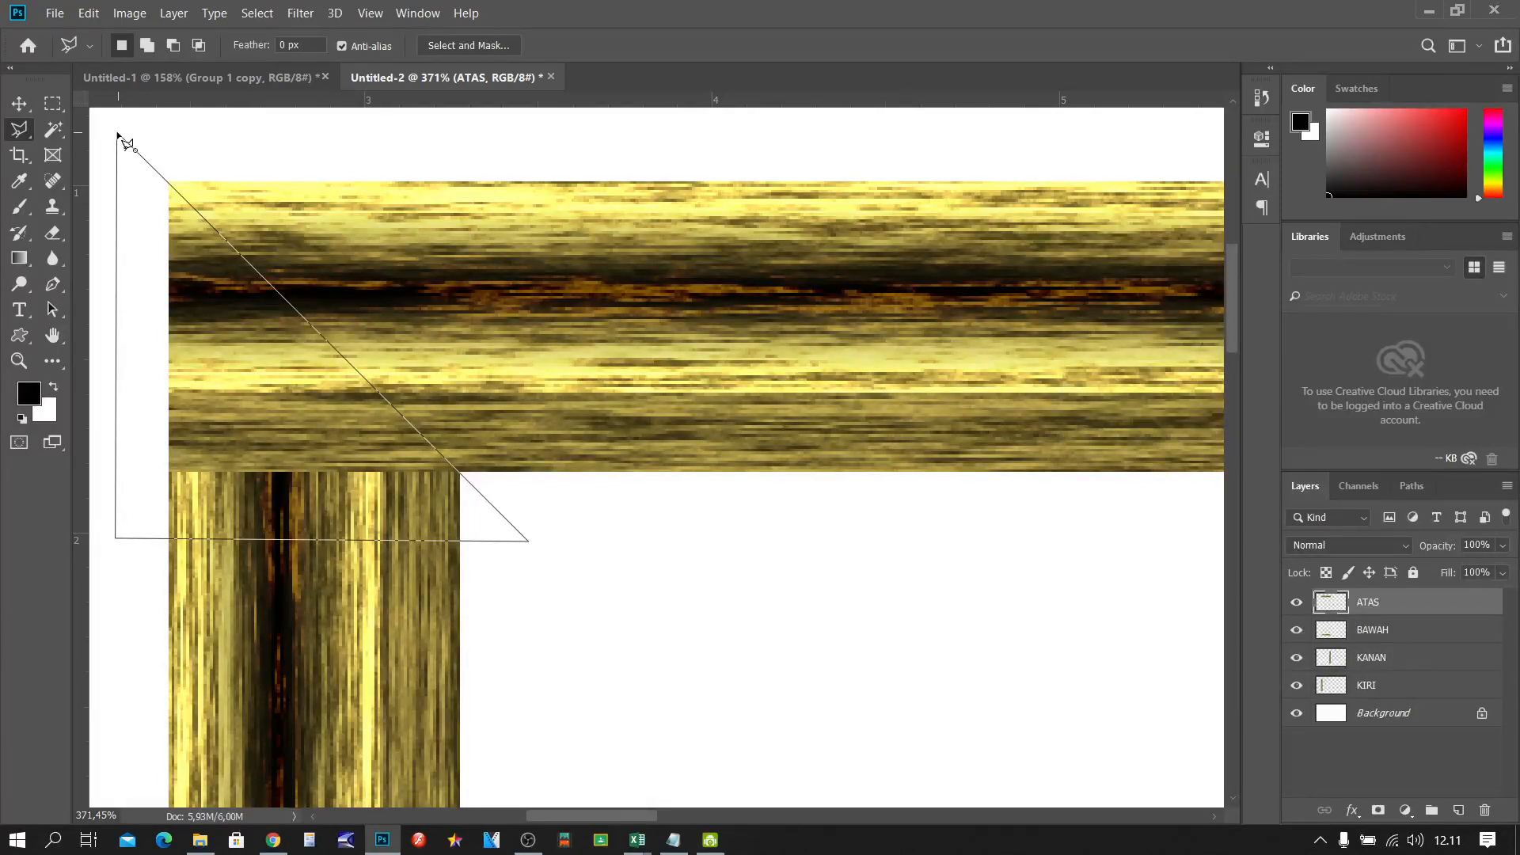
left_click(118, 136)
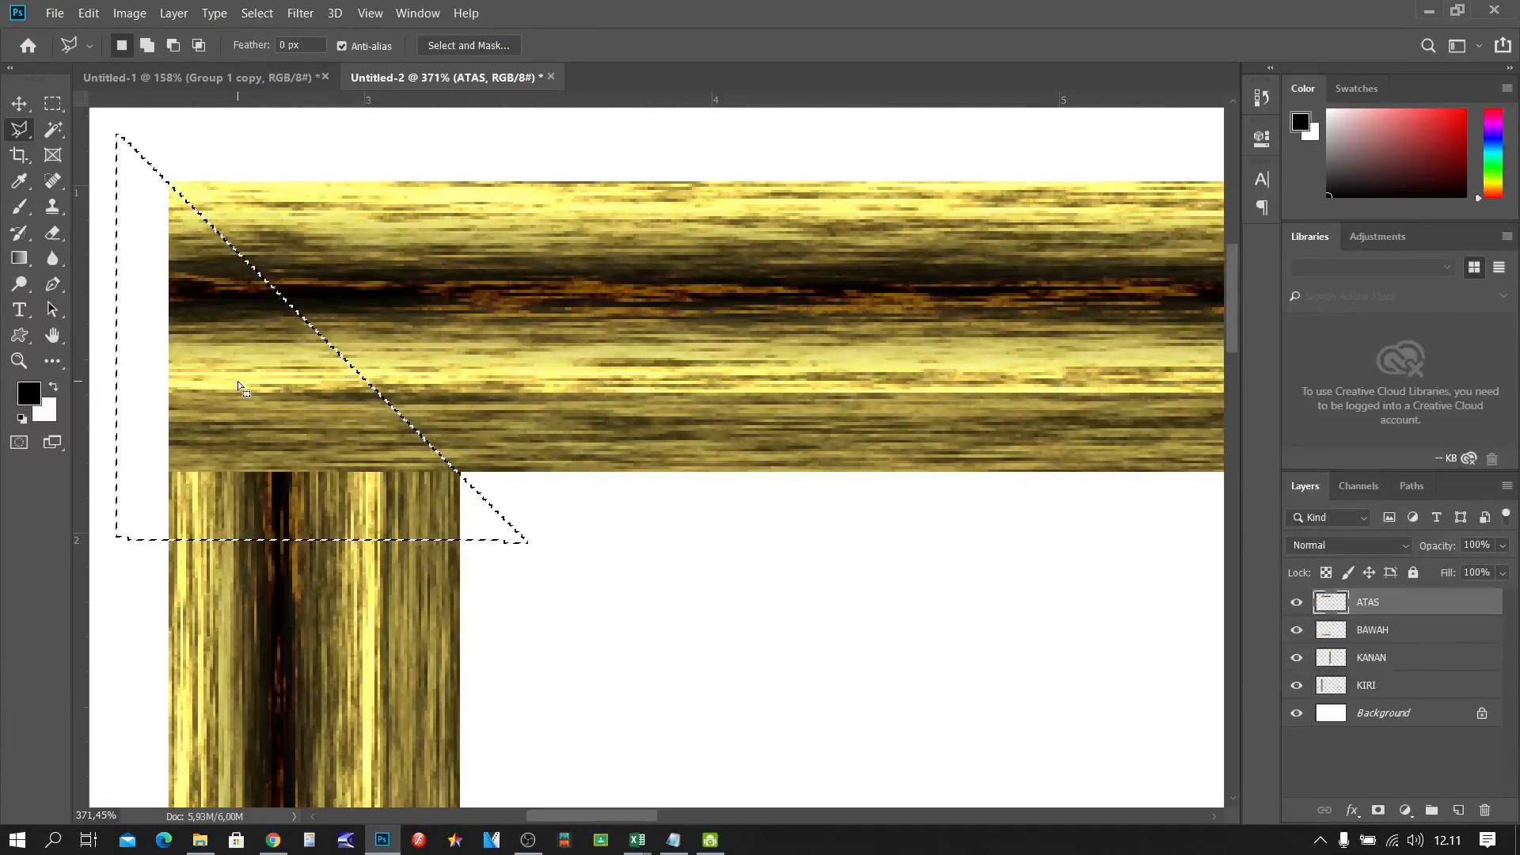
key("Delete")
key("ctrl+d")
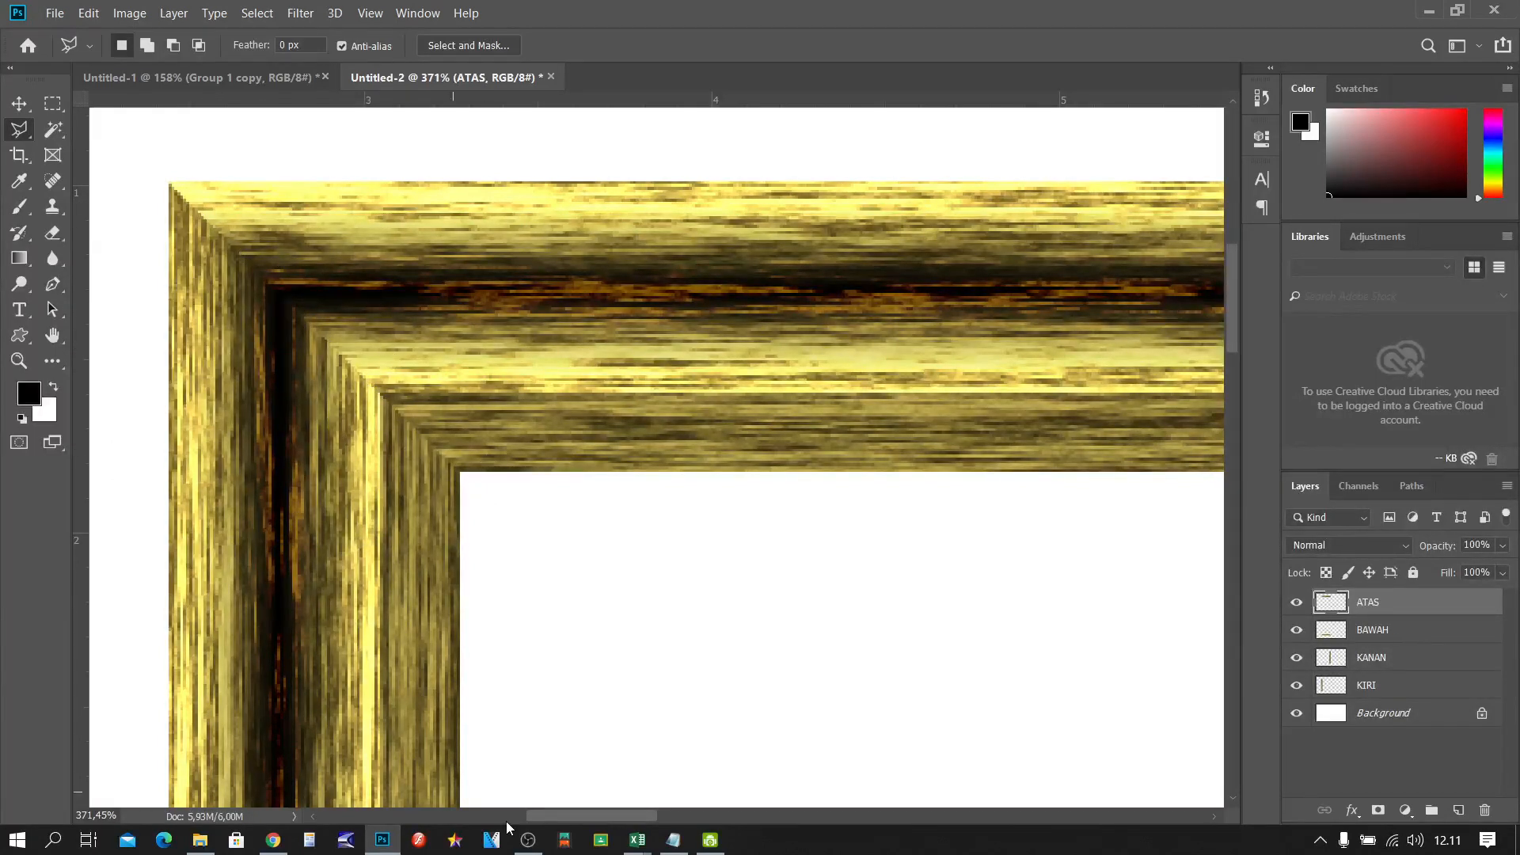
Step: Outline the outer half of the ATAS strip's right end along the corner diagonal, delete it and deselect
left_click_drag(542, 820, 702, 831)
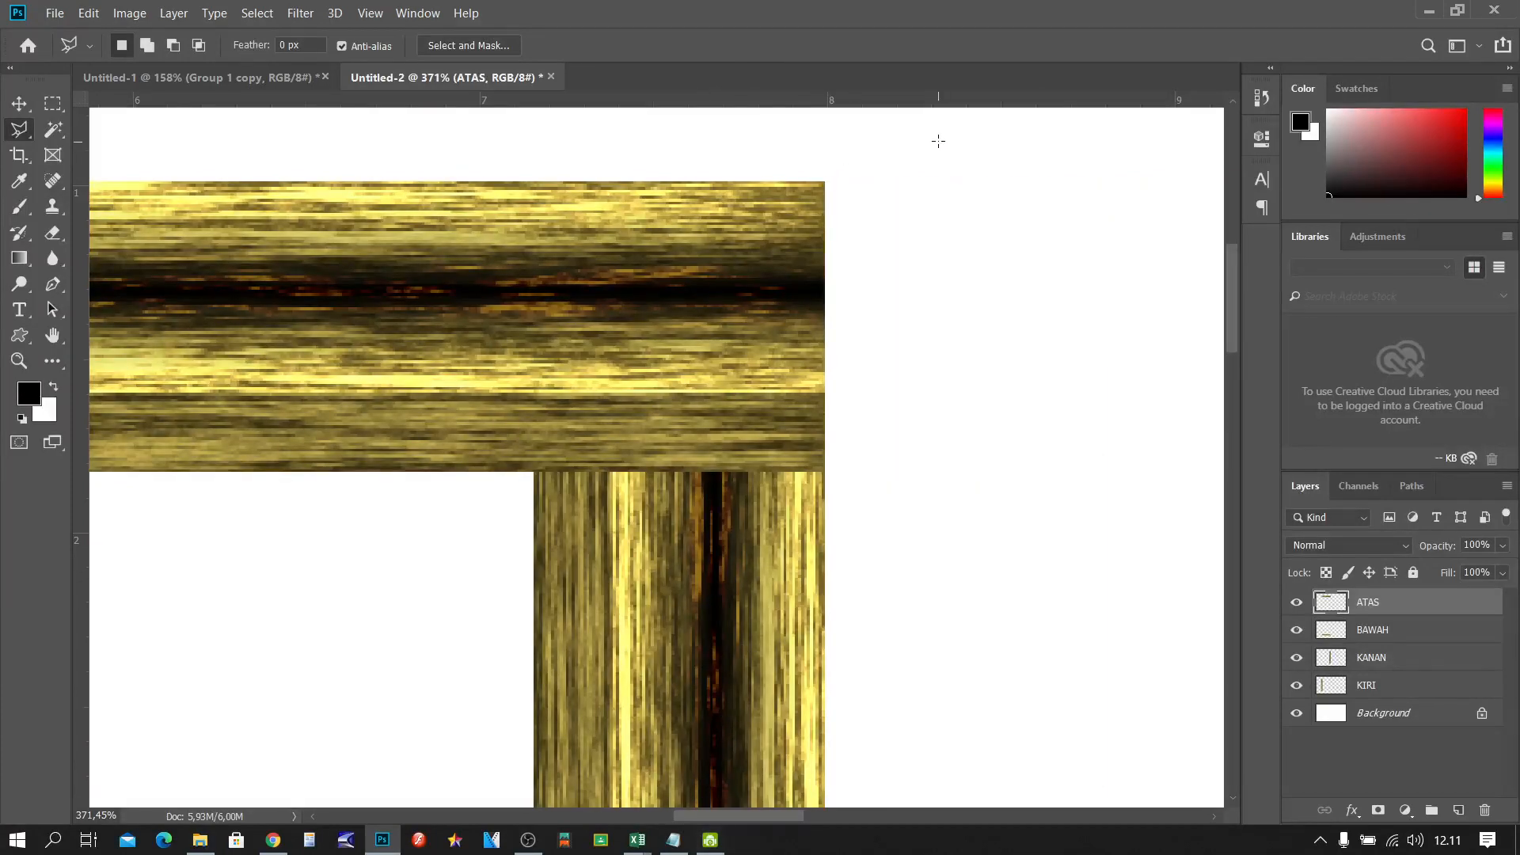
left_click(943, 143)
left_click(825, 182)
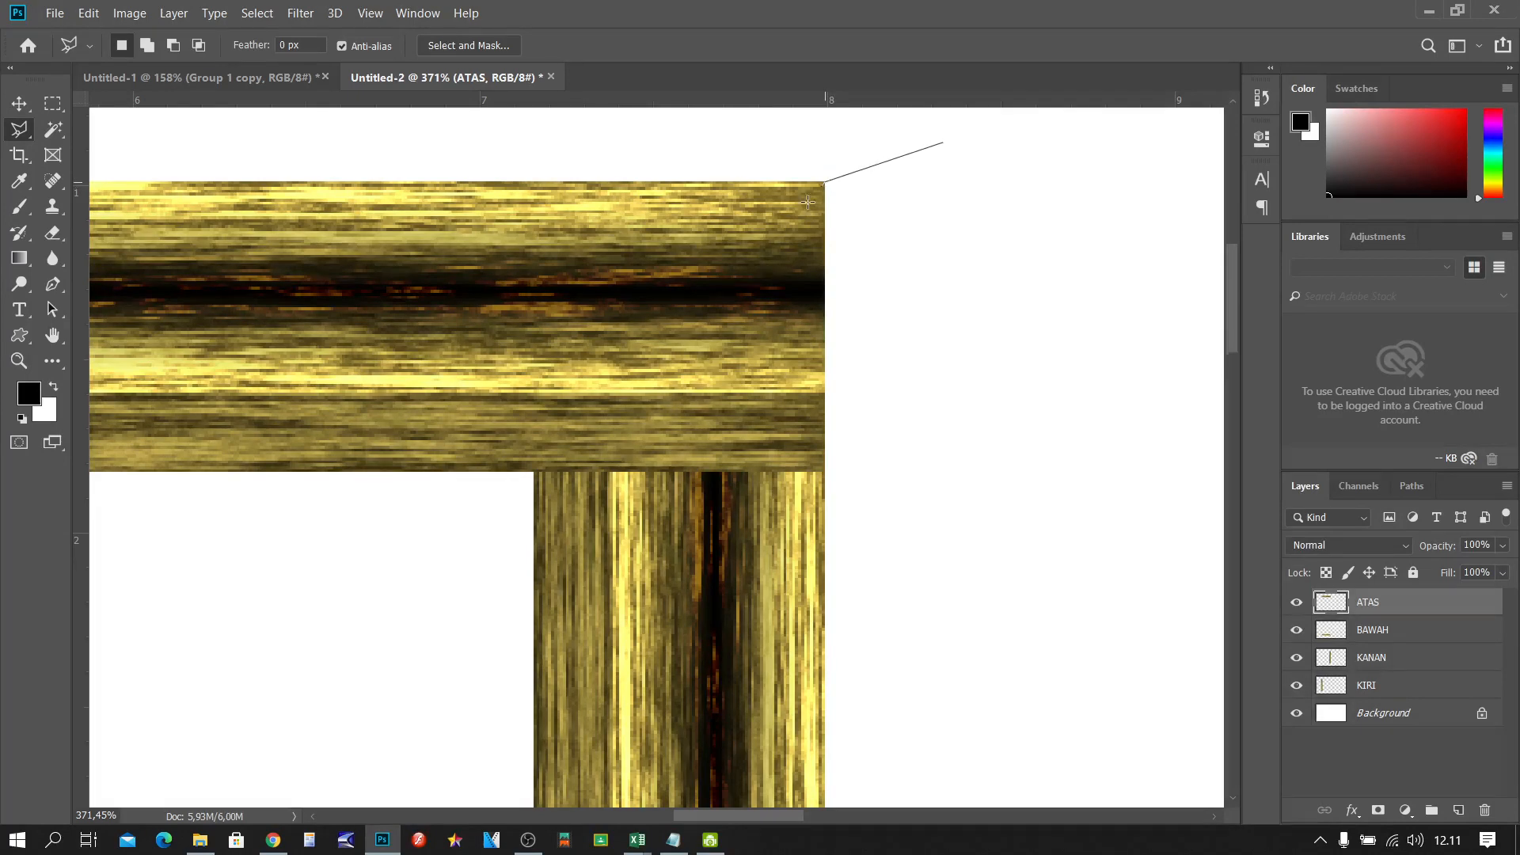
left_click(450, 555)
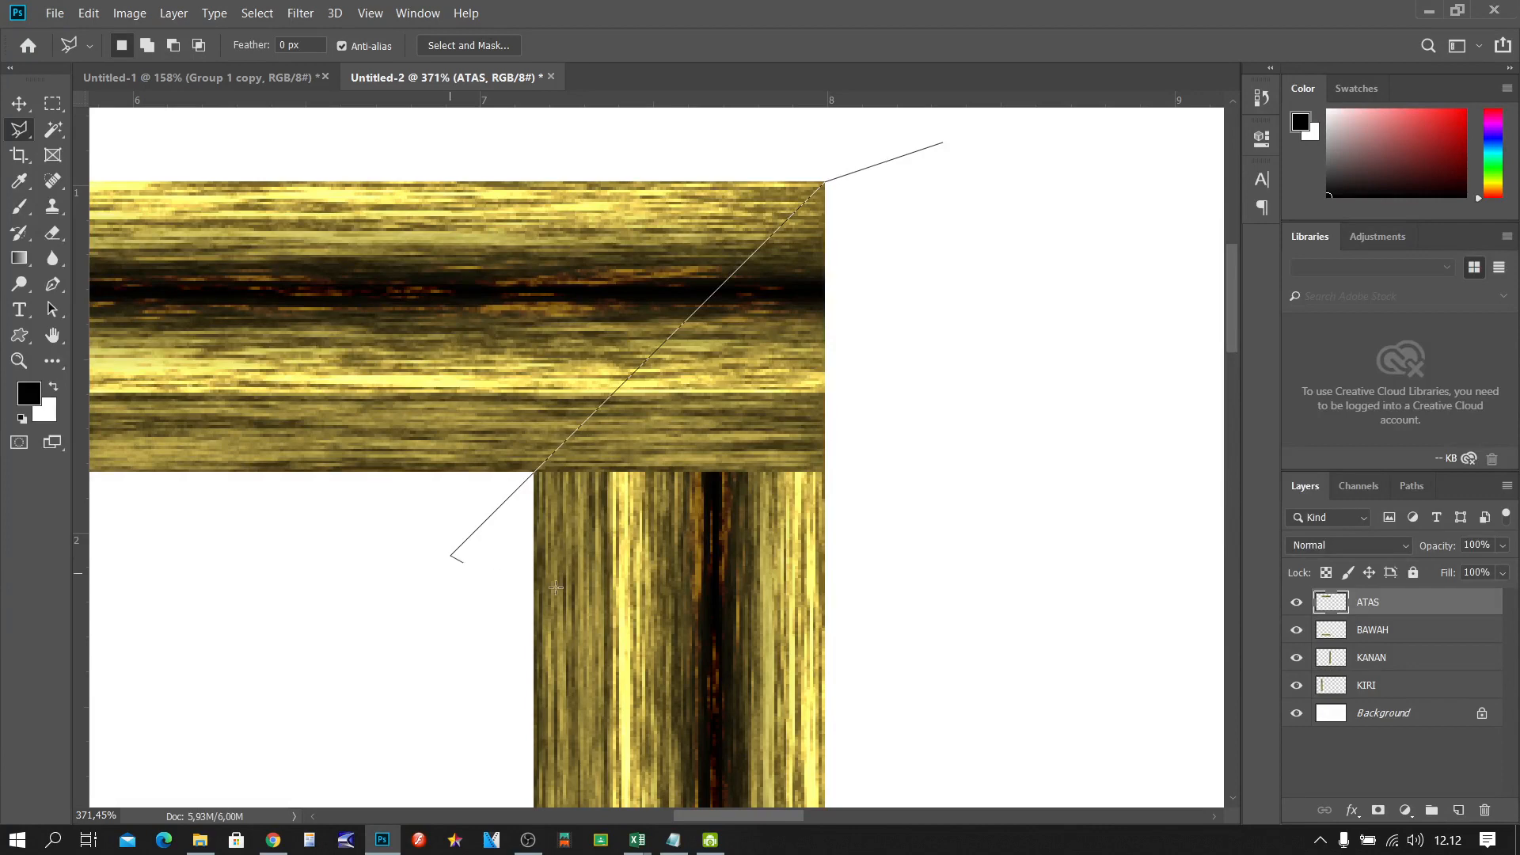
left_click(947, 627)
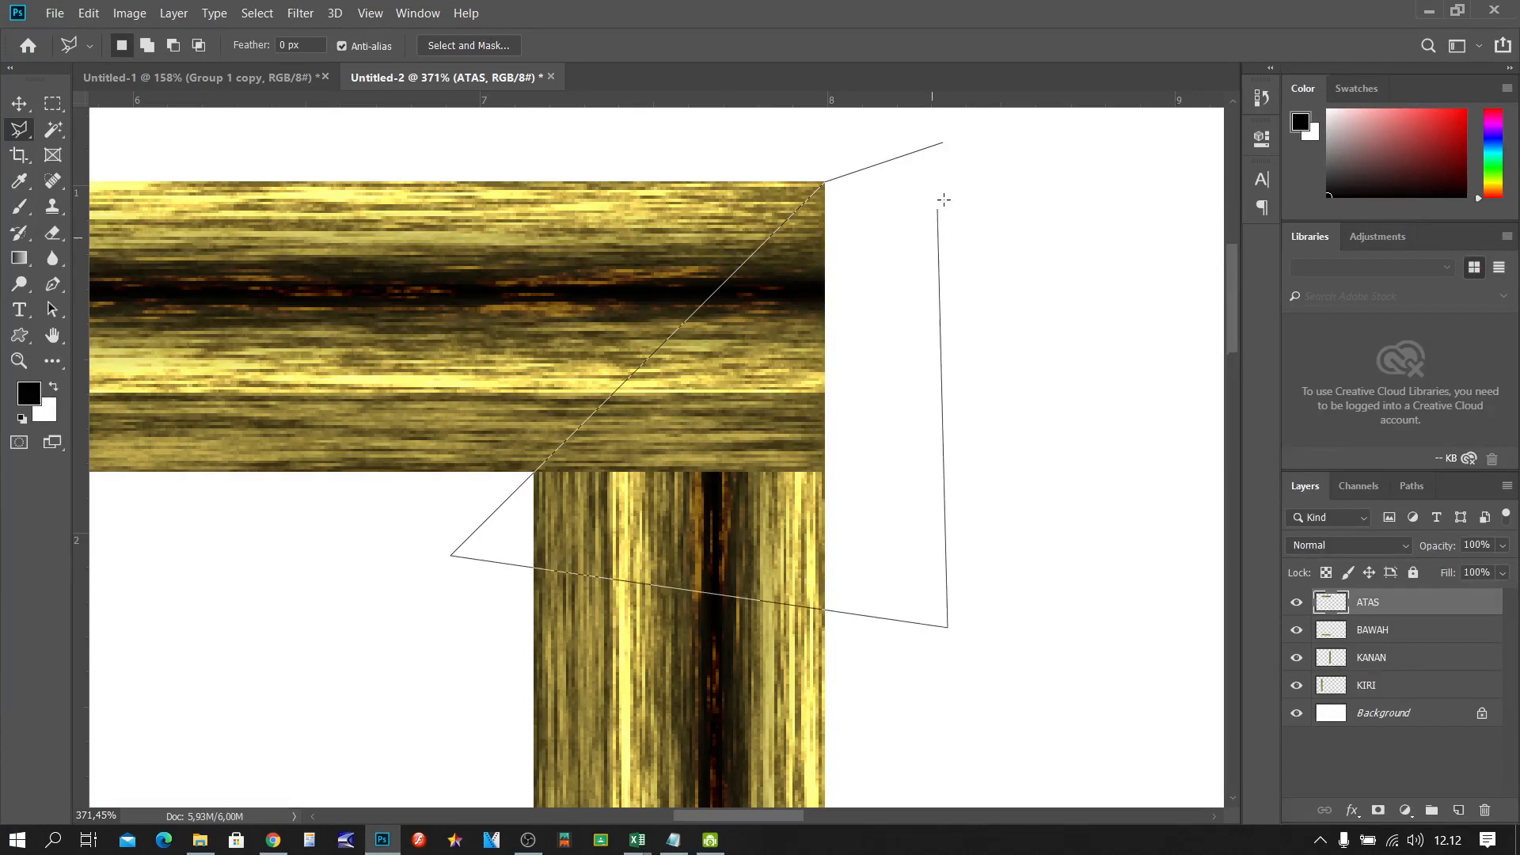
left_click(942, 145)
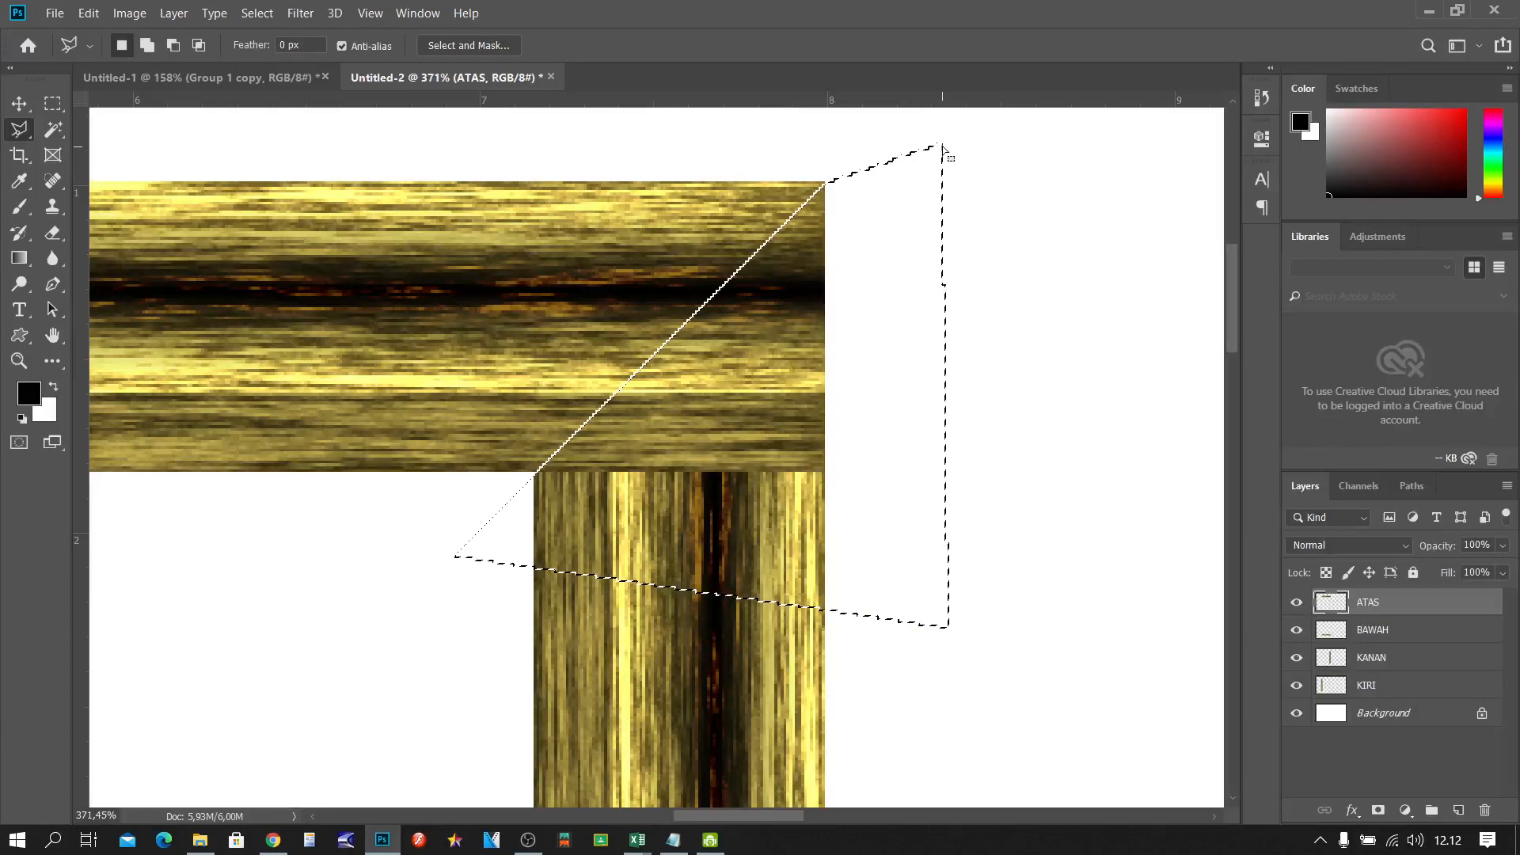
key("Delete")
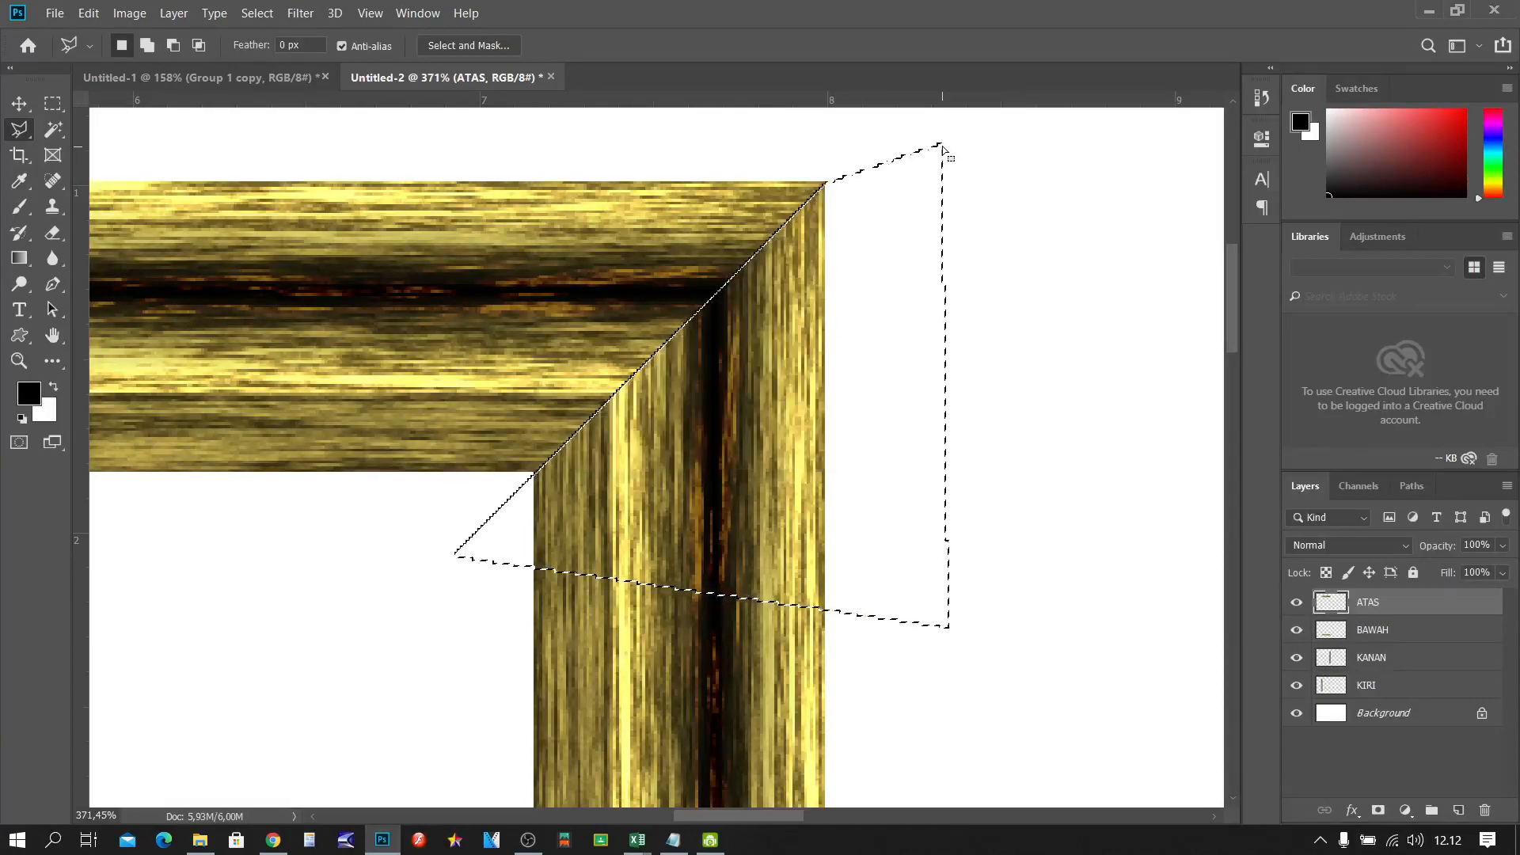
key("ctrl+d")
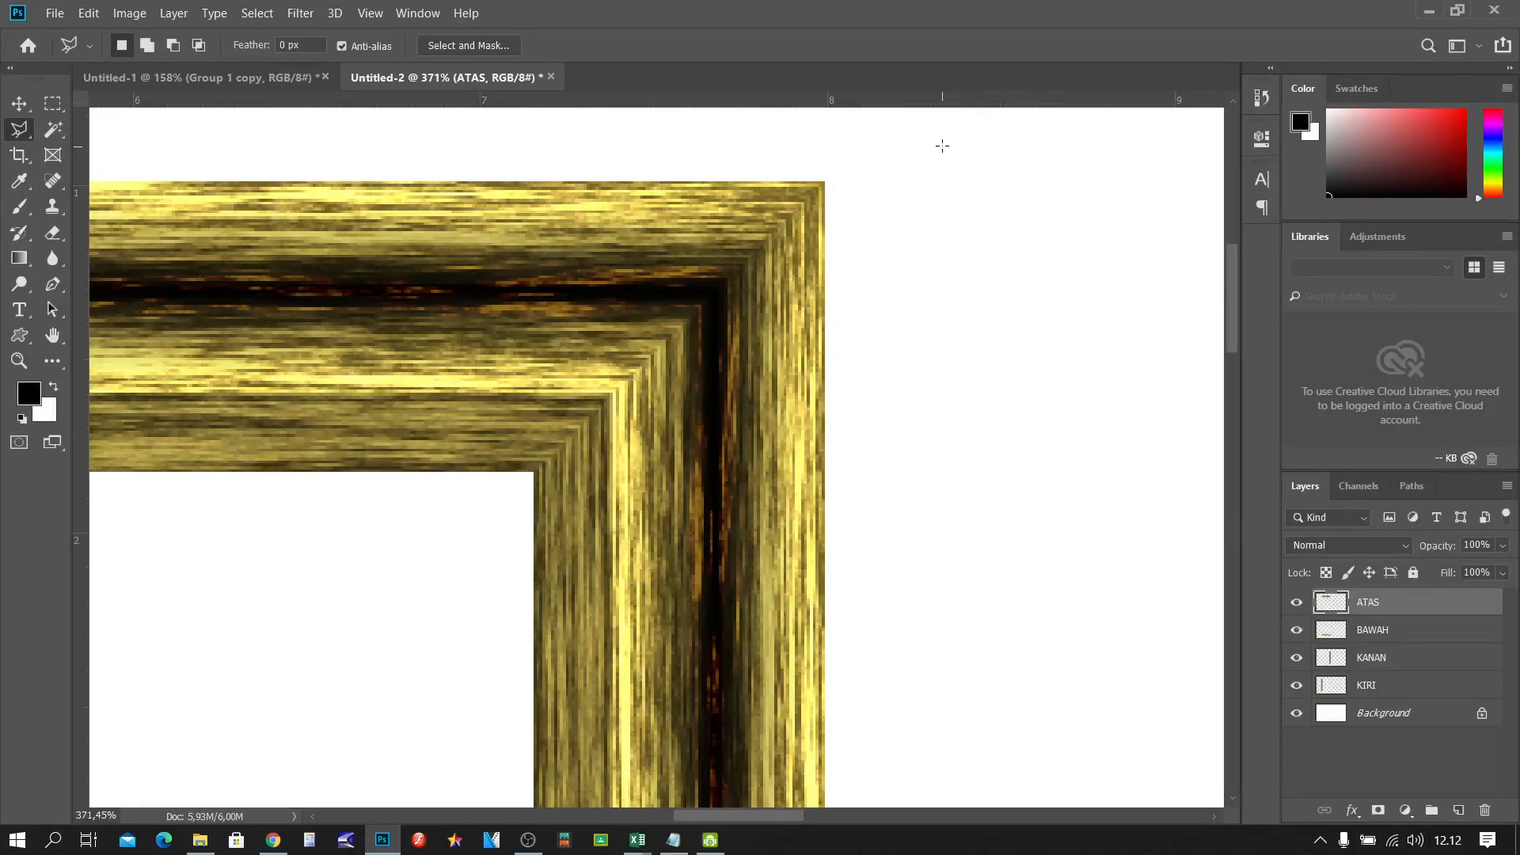
Step: Hide the ATAS, BAWAH and KANAN layers and show them again one at a time to review the frame's separate strips
key("ctrl+0")
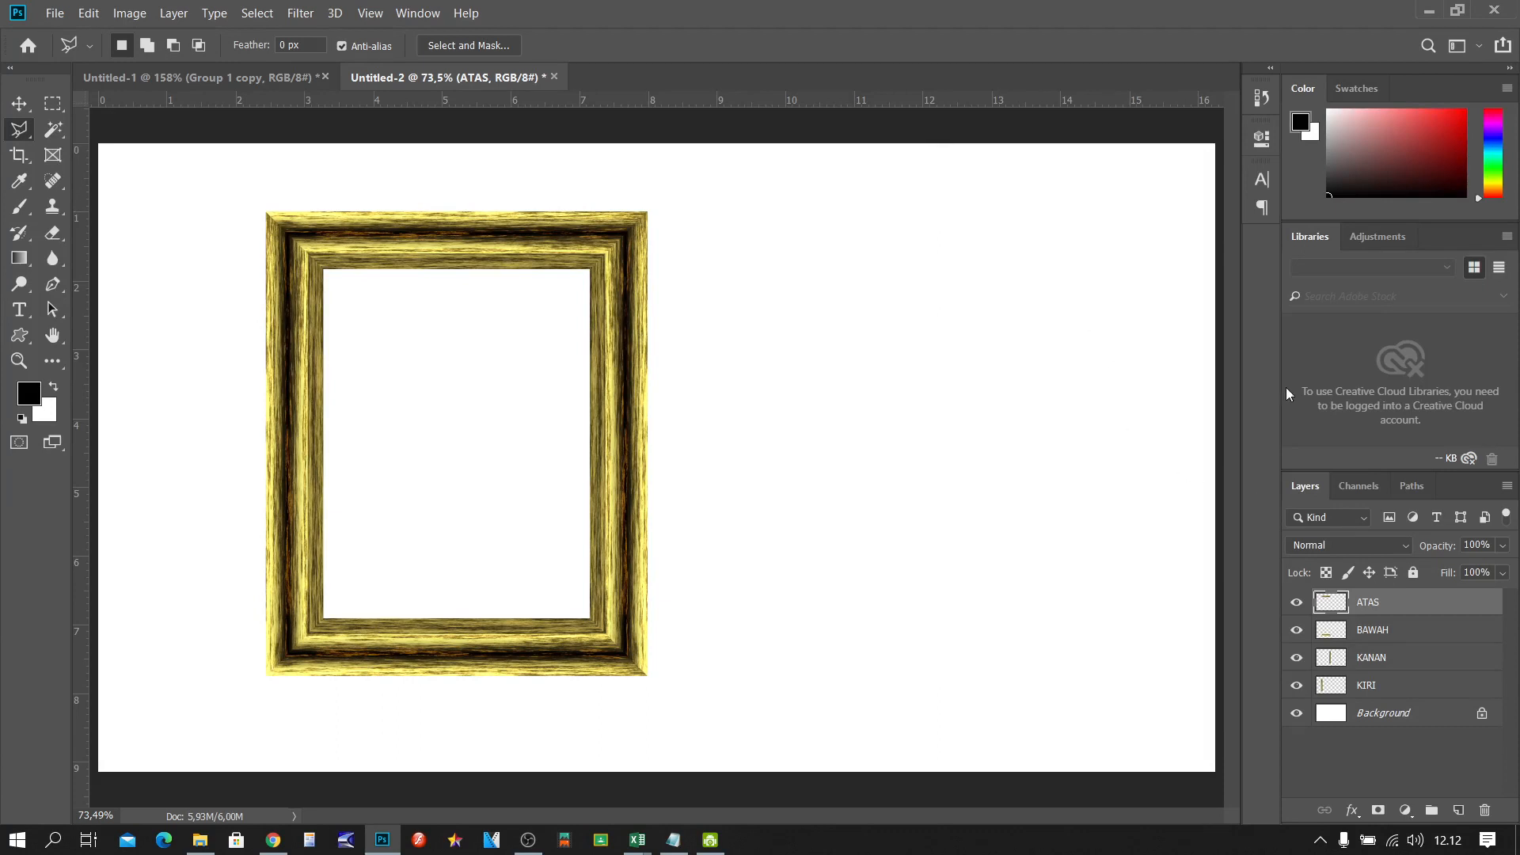
left_click(1297, 603)
left_click(1297, 631)
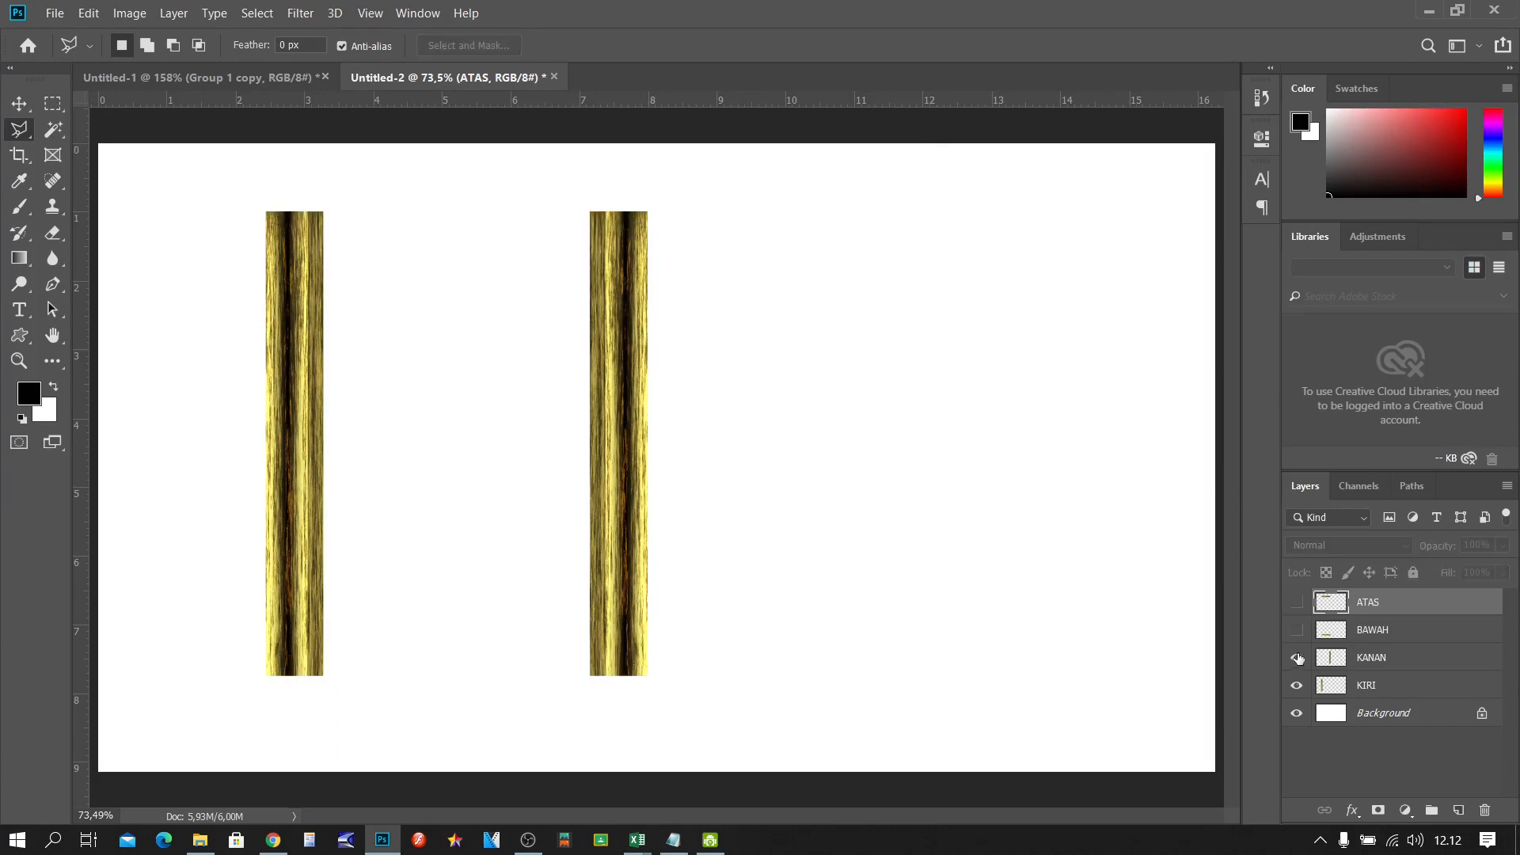
left_click(1297, 658)
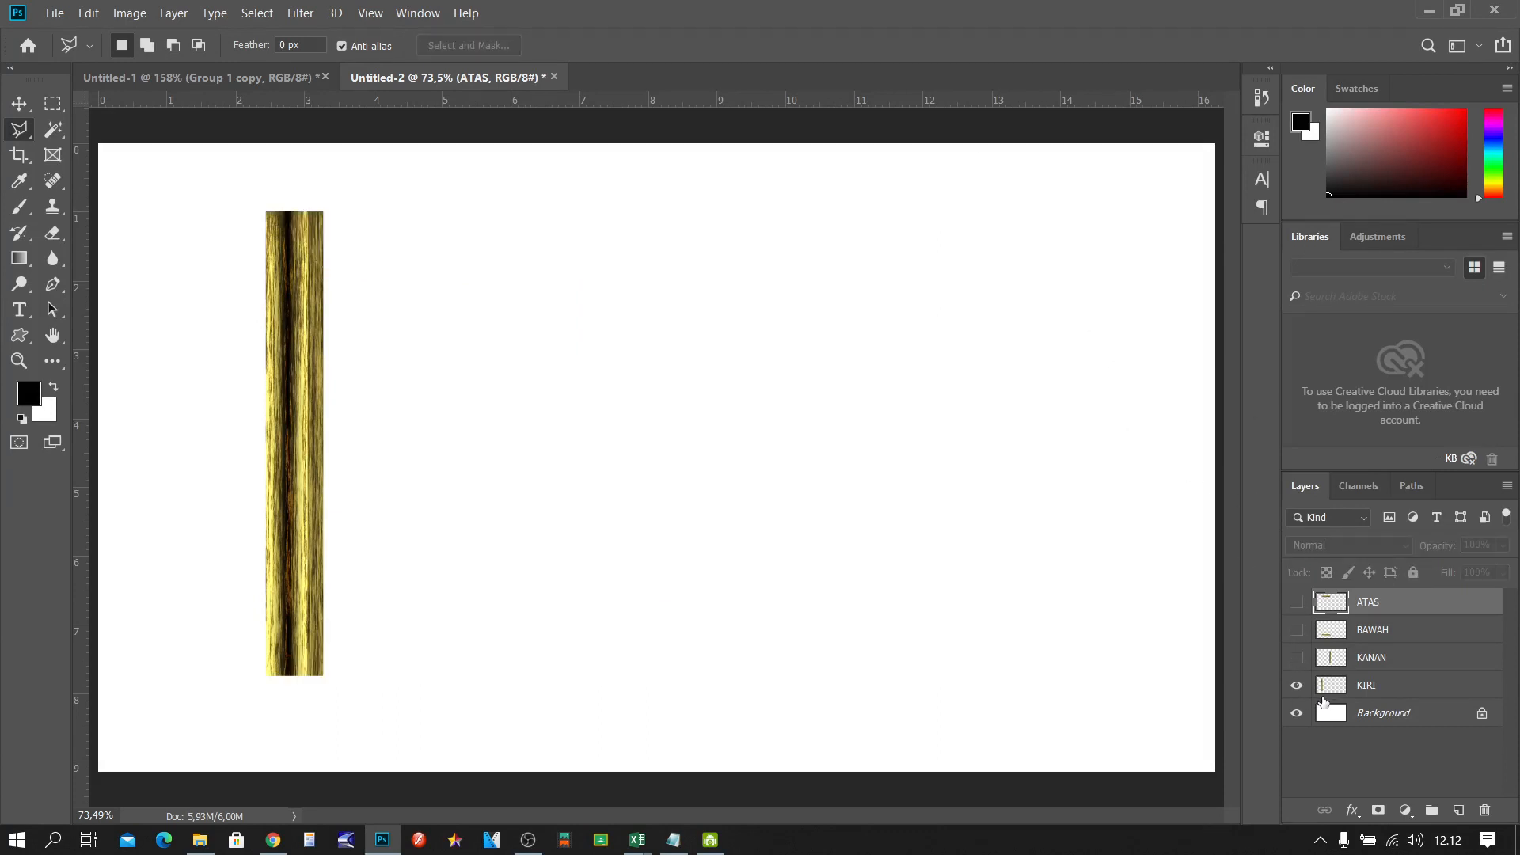
left_click(1394, 688)
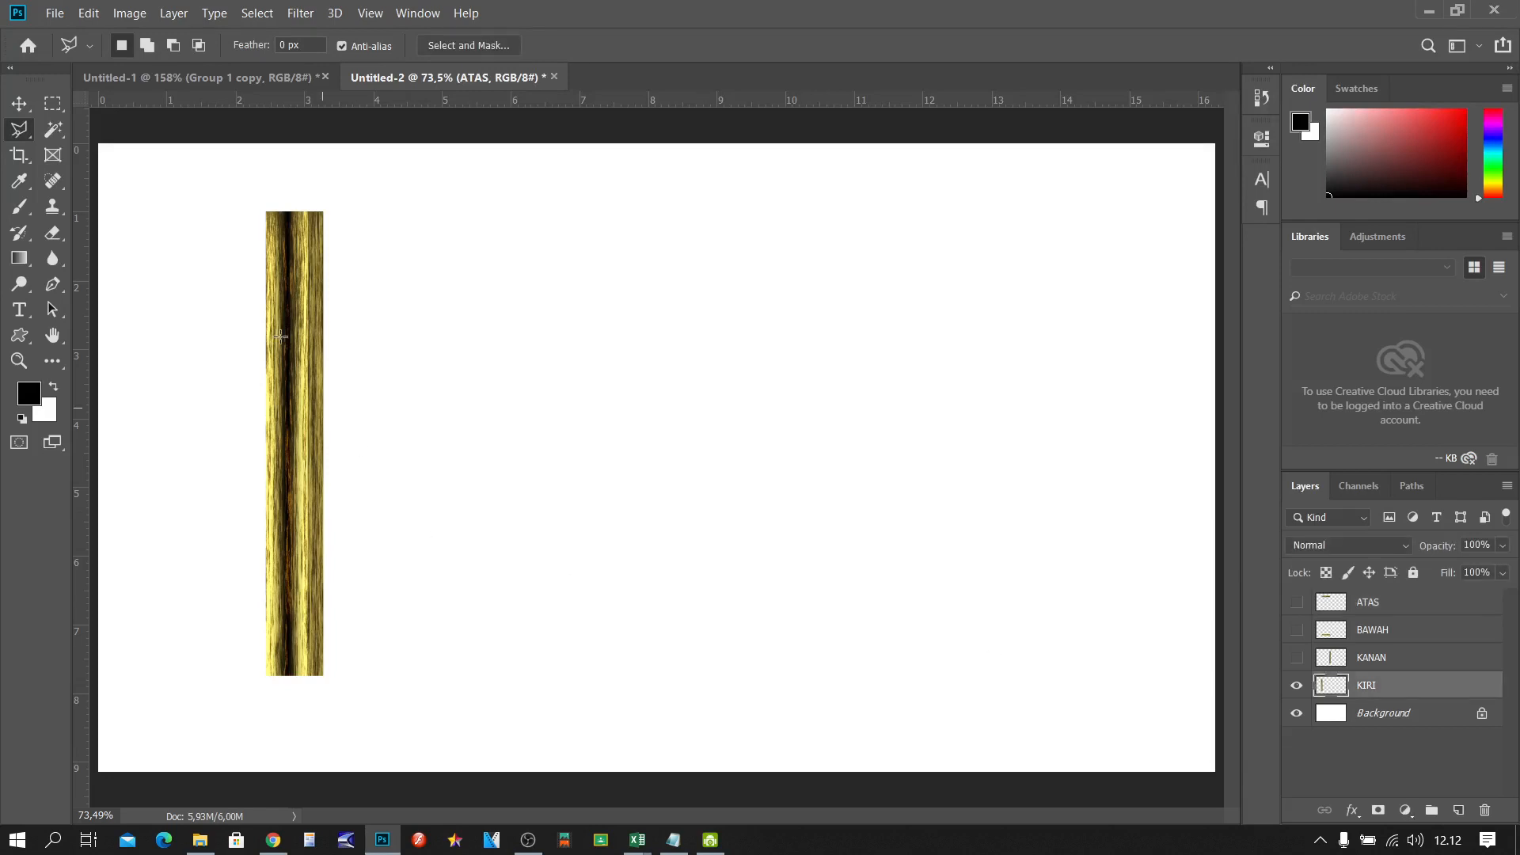
left_click(1297, 658)
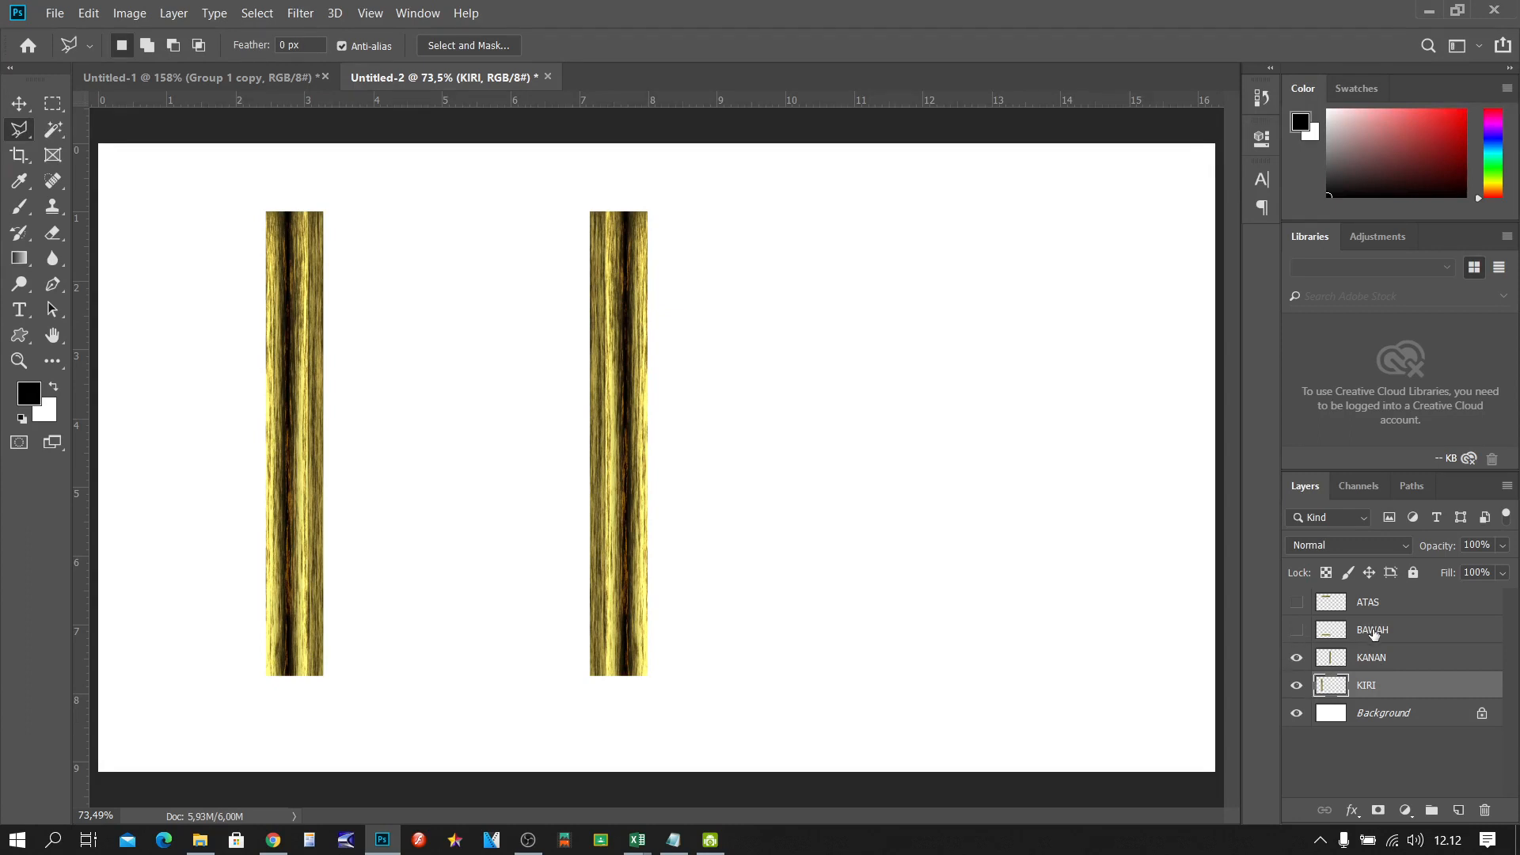
left_click(1297, 630)
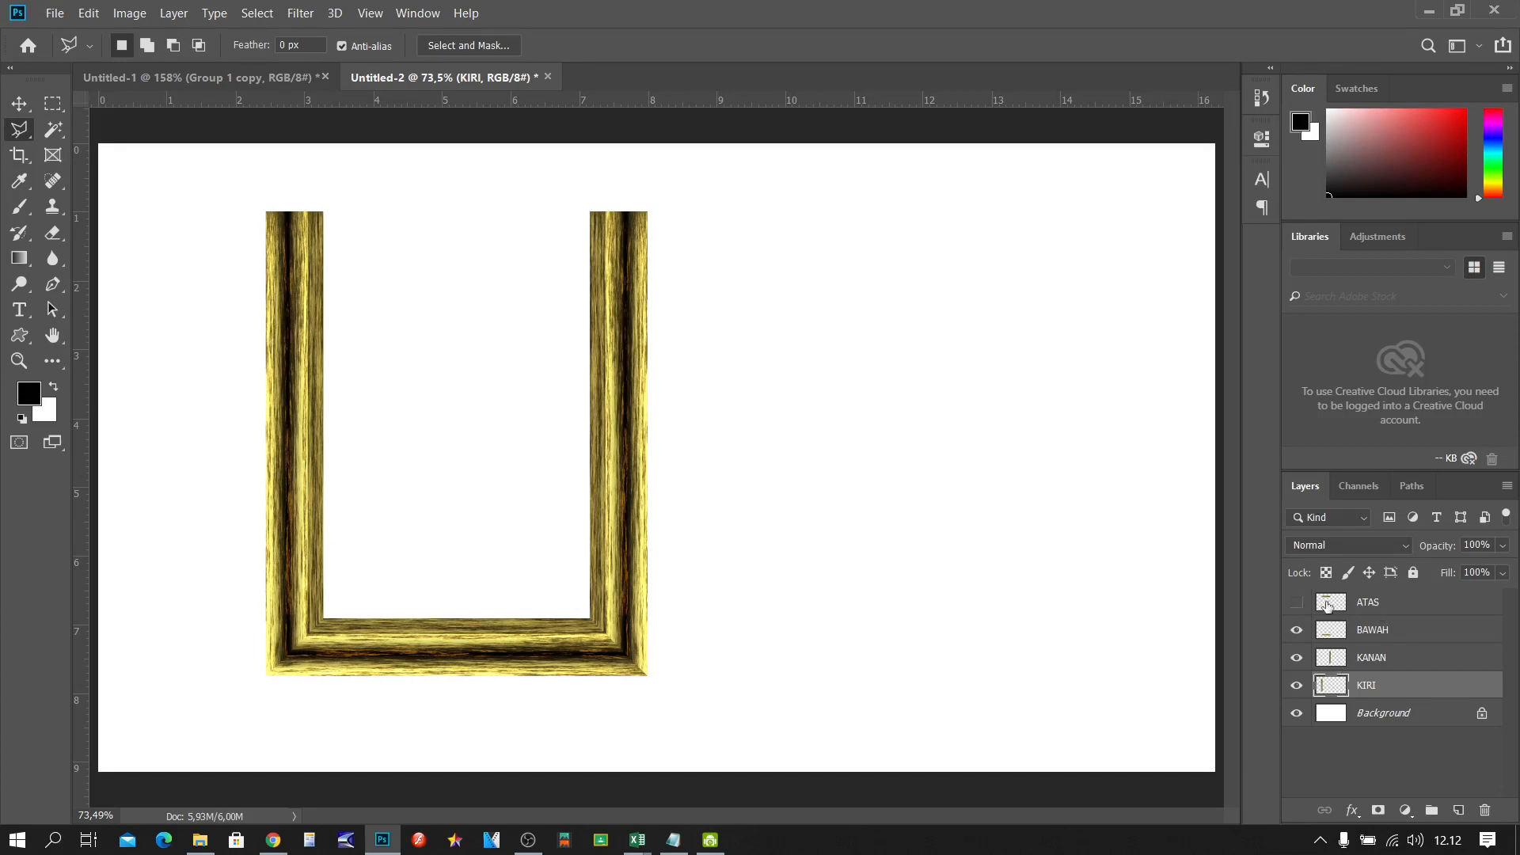
left_click(1297, 603)
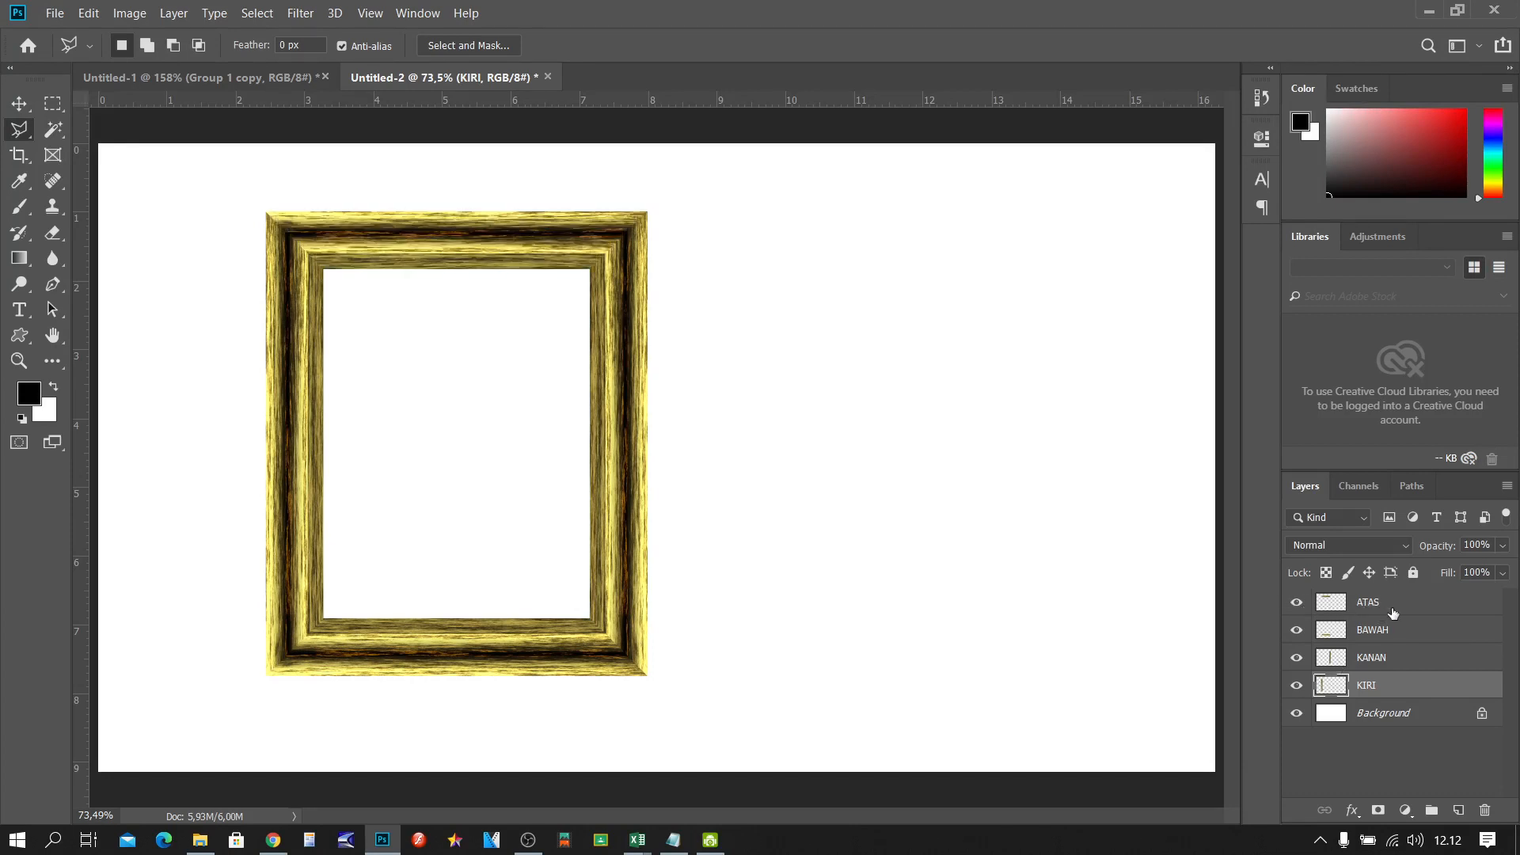
Step: Select the four strip layers from KIRI to ATAS and merge them into one layer
left_click(1393, 613)
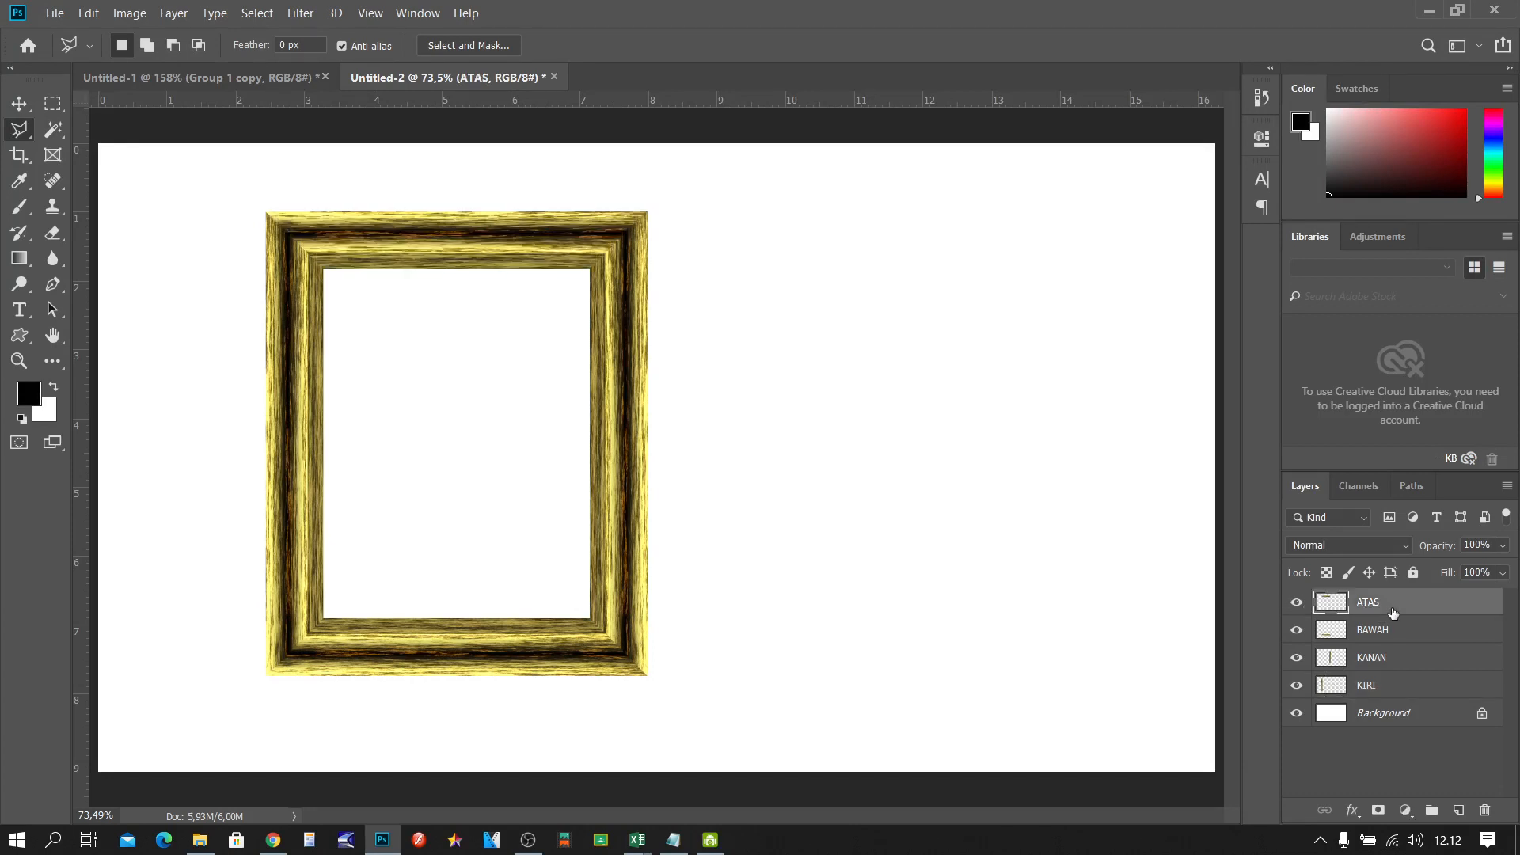
left_click(1395, 688, "shift")
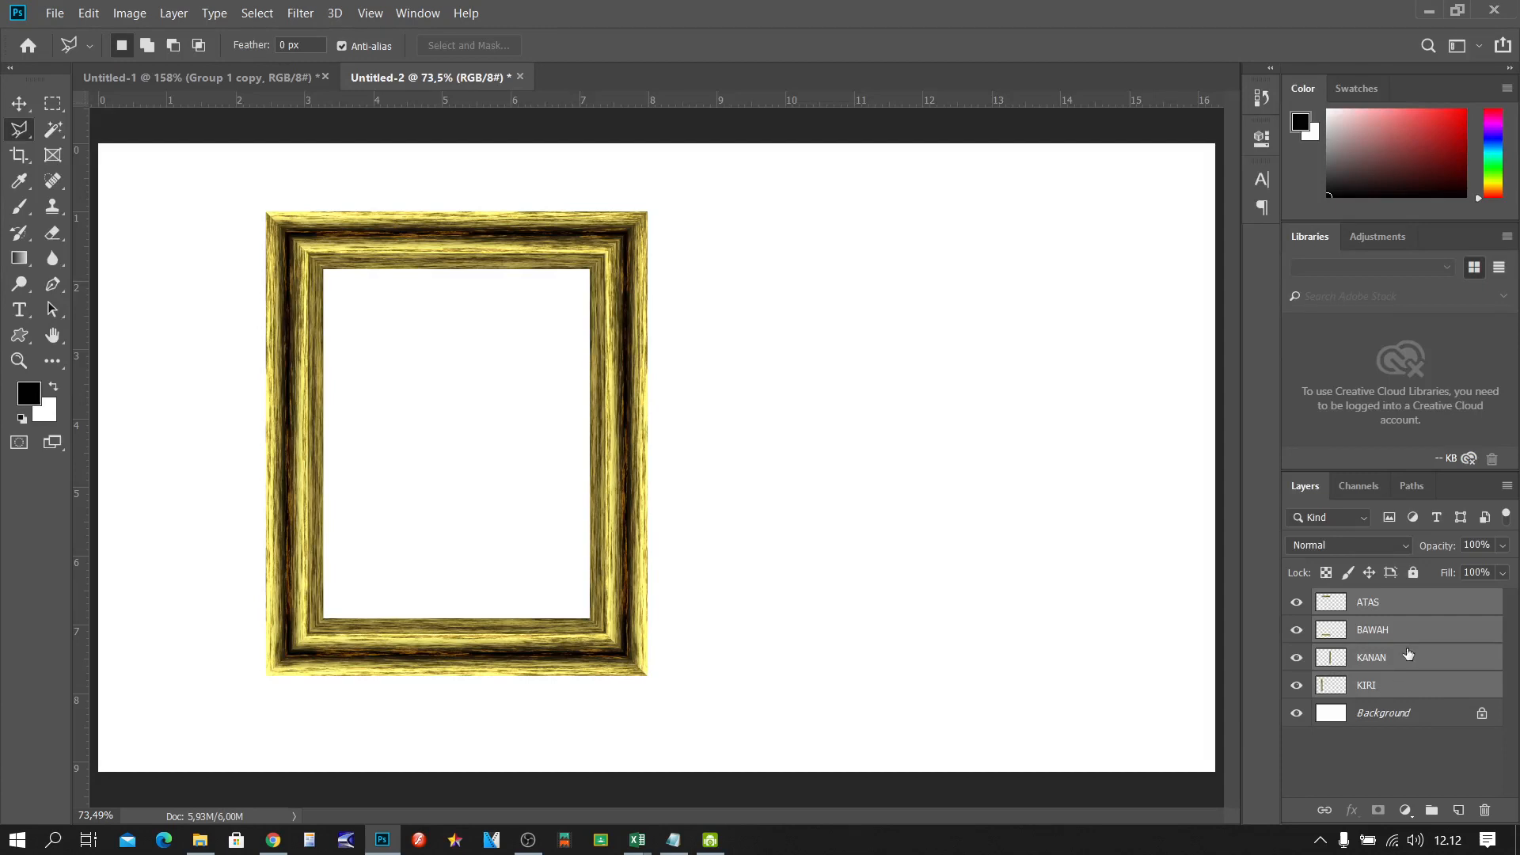
left_click(1419, 689)
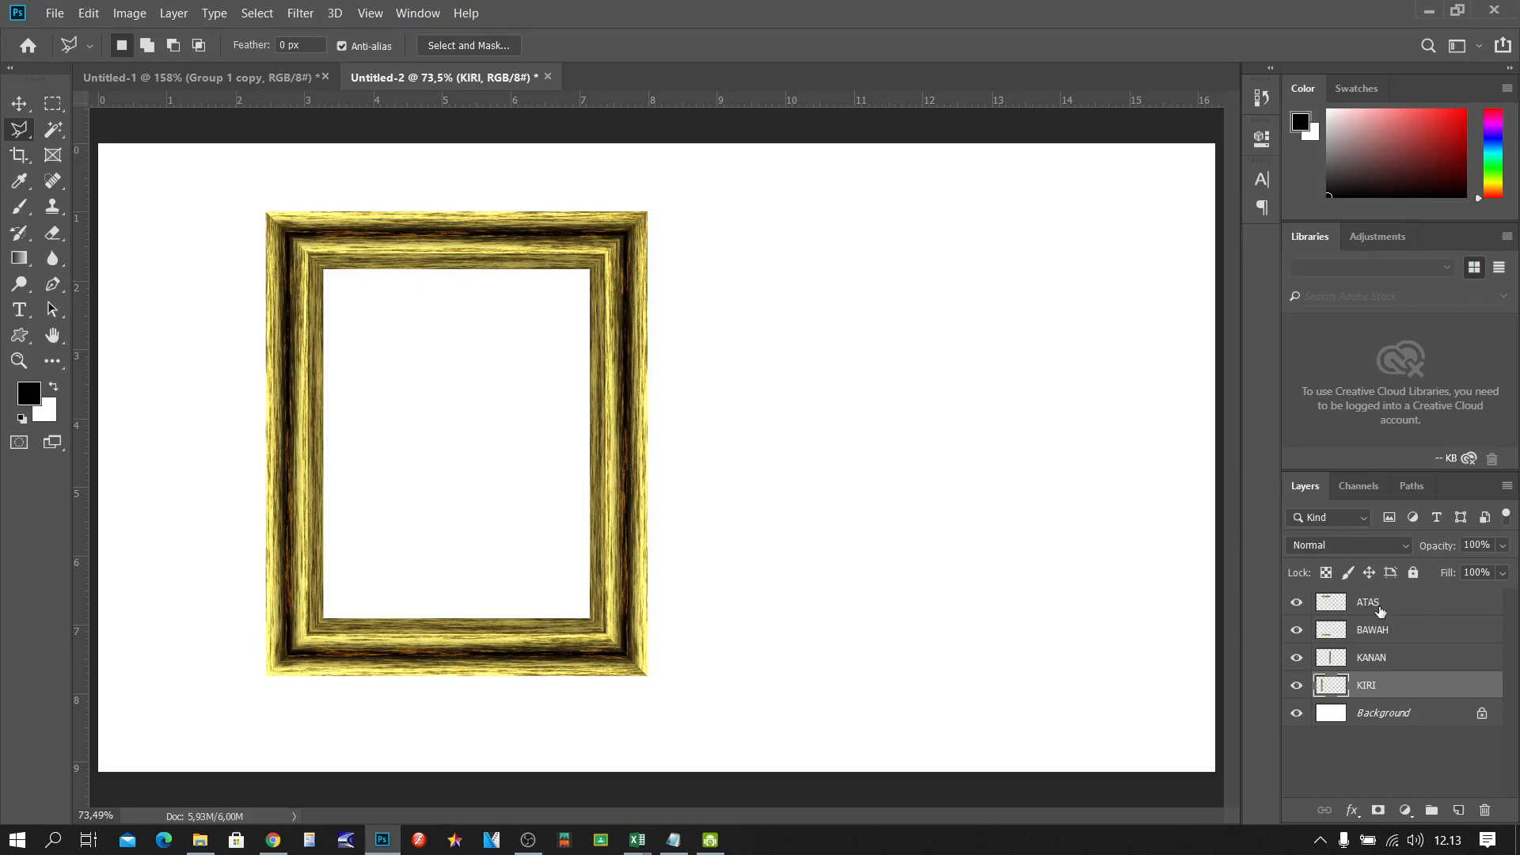
left_click(1414, 602, "shift")
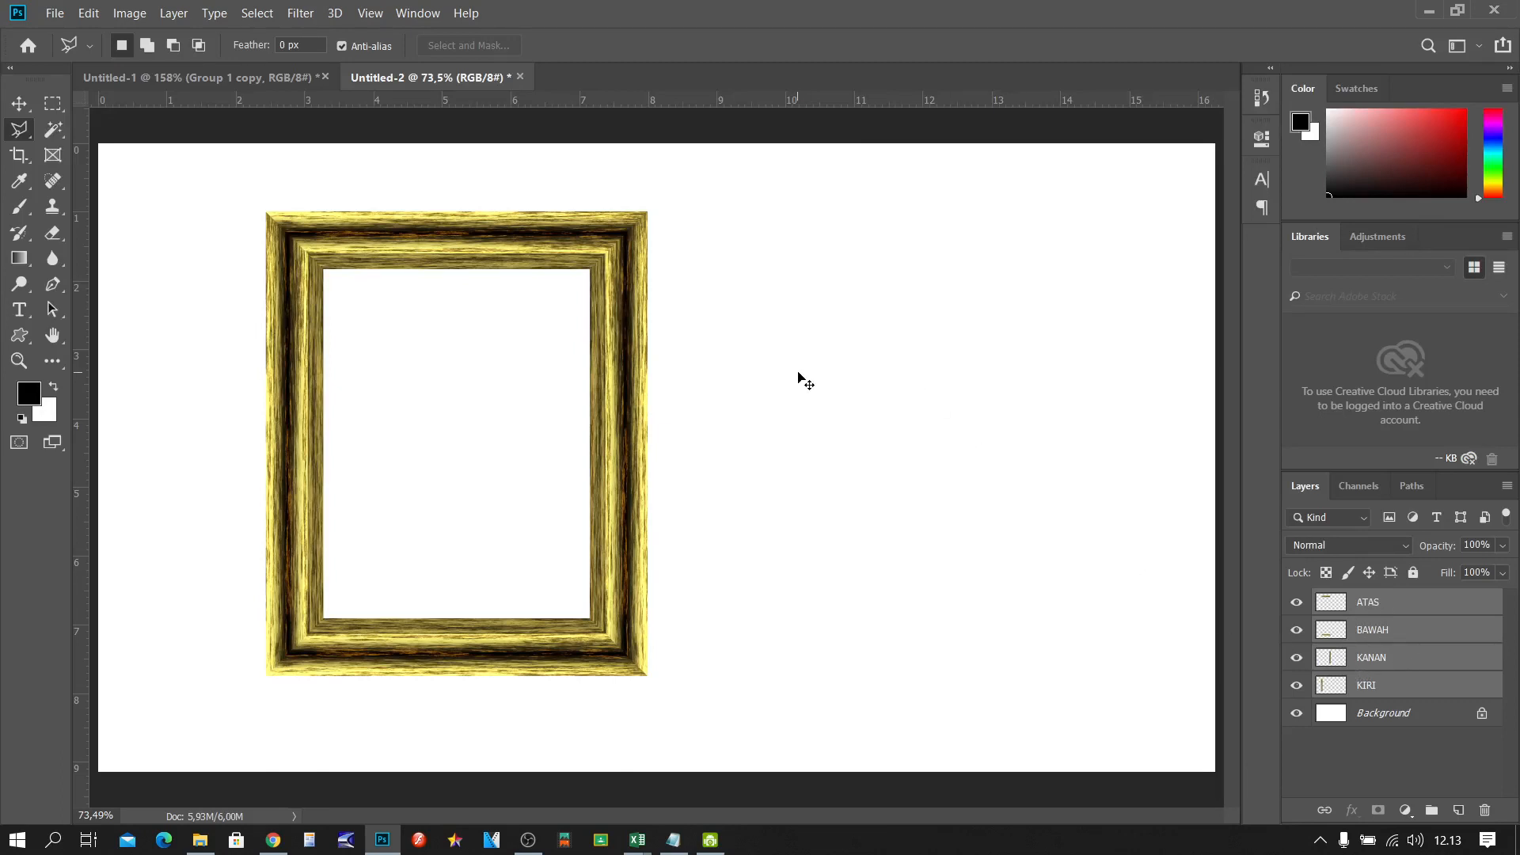
key("ctrl+e")
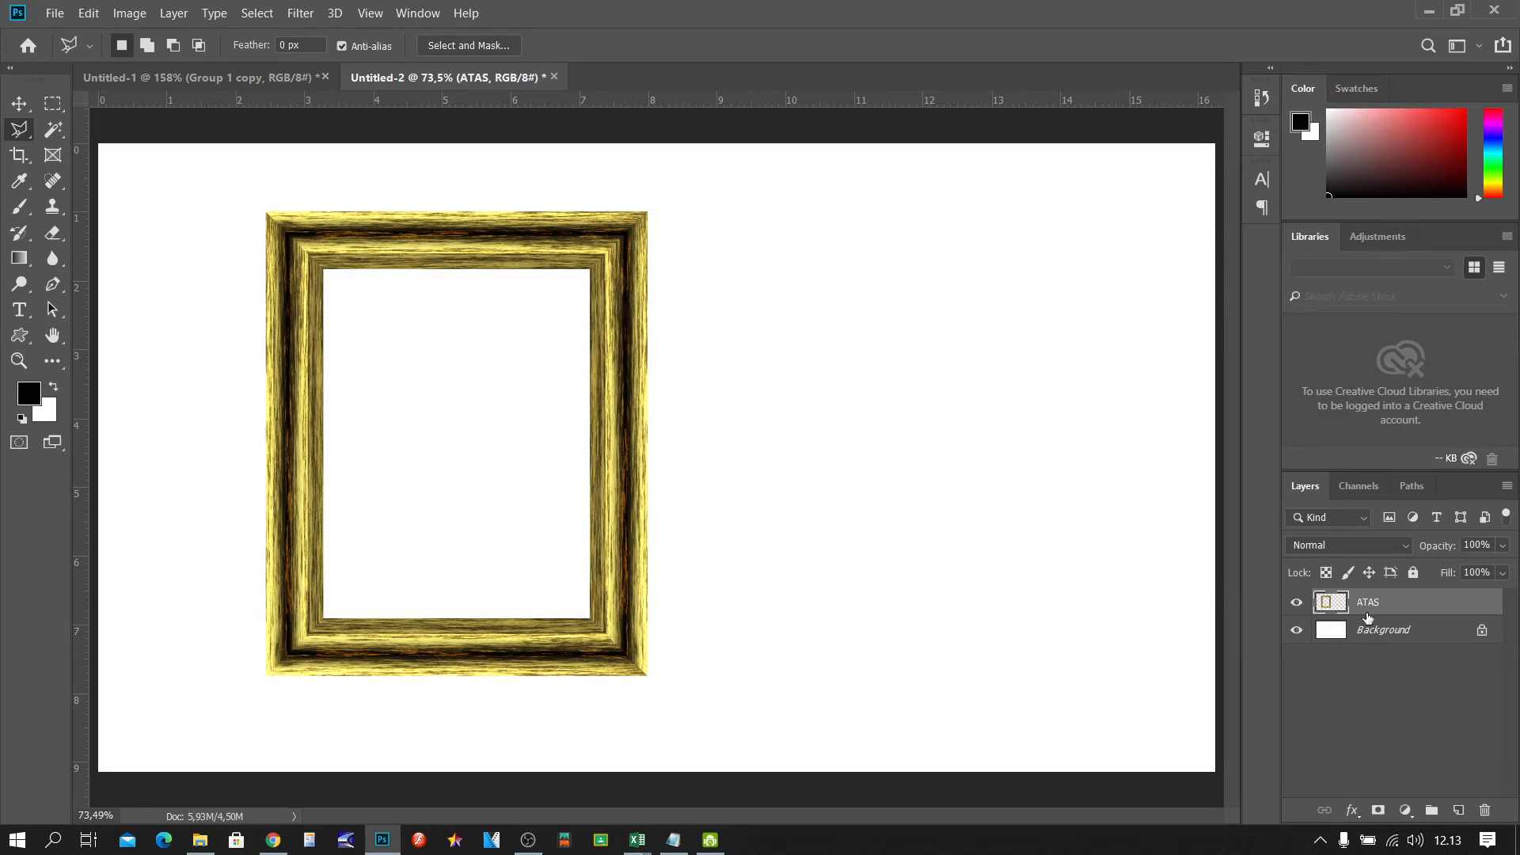
Step: Toggle the merged frame layer's visibility off and on to check what it contains
left_click(1297, 603)
left_click(1297, 602)
left_click(1297, 603)
left_click(1297, 602)
key("ctrl+comma")
key("ctrl+comma")
Step: Undo the merge of the four strip layers and make the ATAS layer visible again
key("ctrl+z")
key("ctrl+z")
key("ctrl+z")
key("ctrl+z")
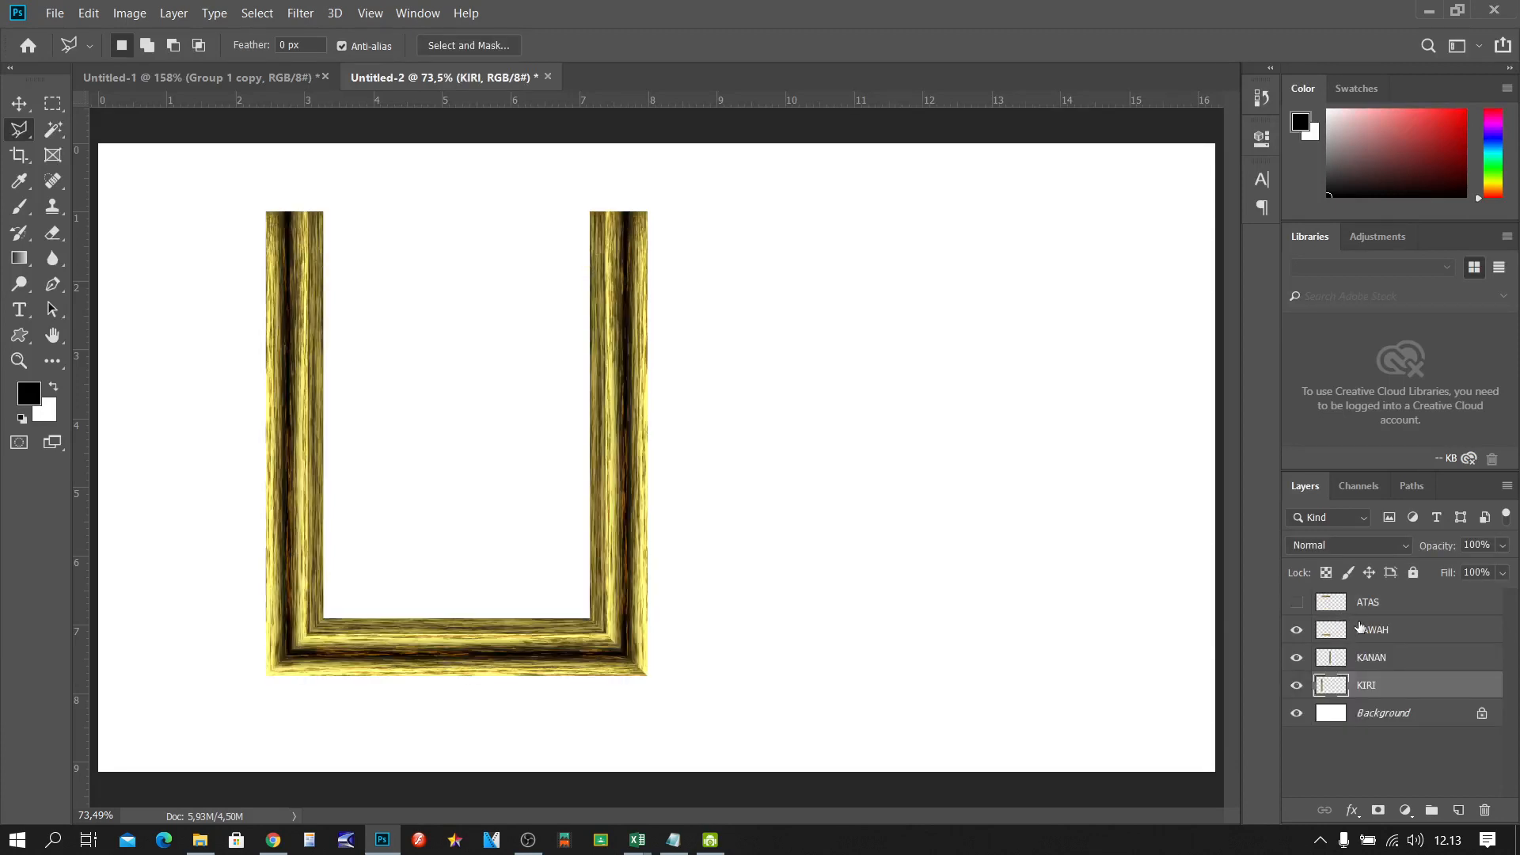
left_click(1297, 602)
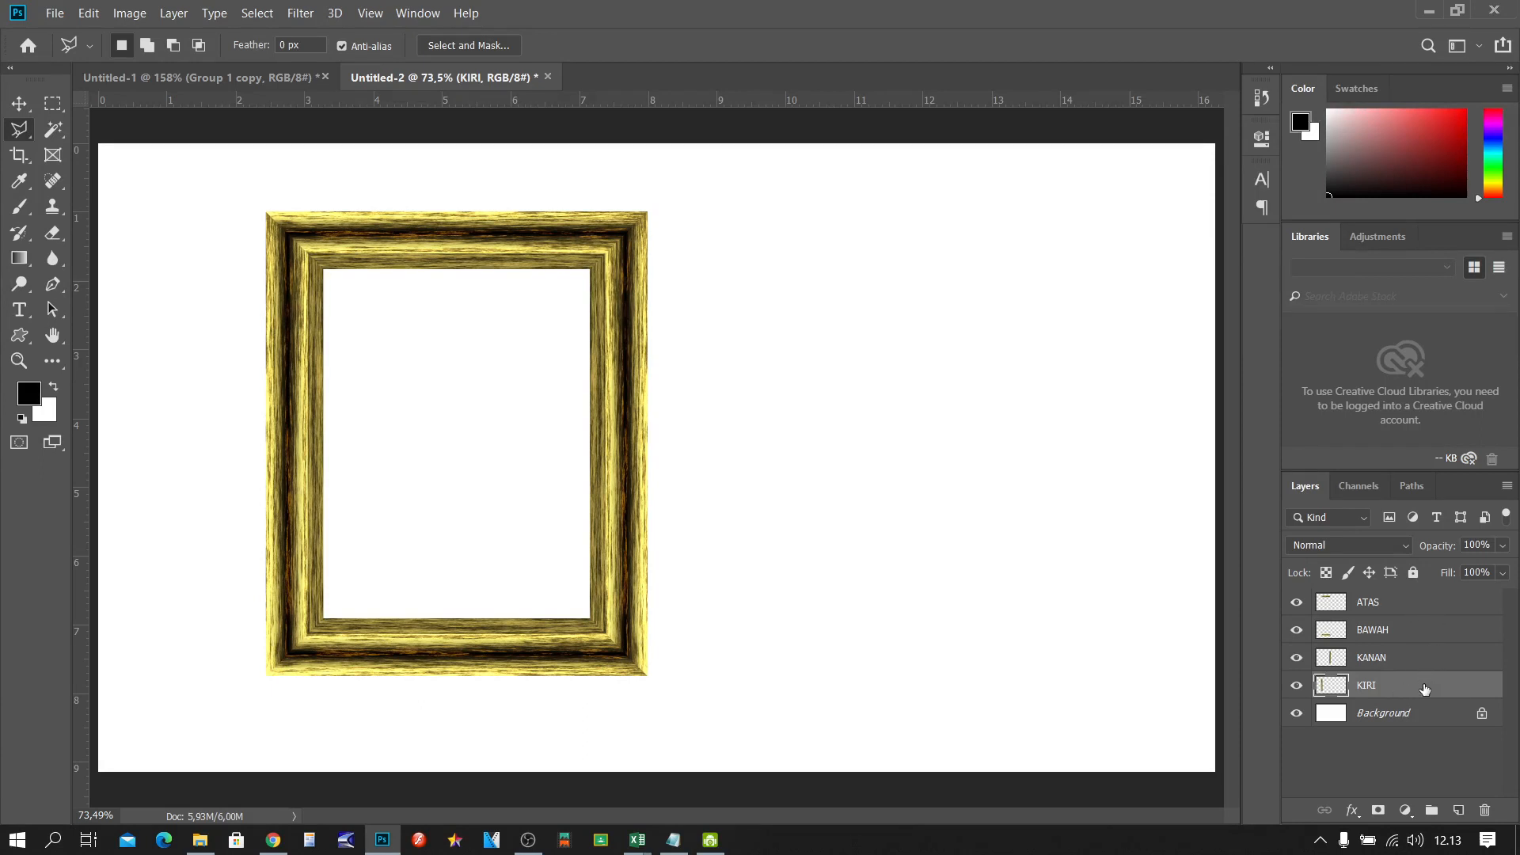
Step: Group the four strip layers from KIRI to ATAS and name the group FRAME 1
left_click(1412, 606, "shift")
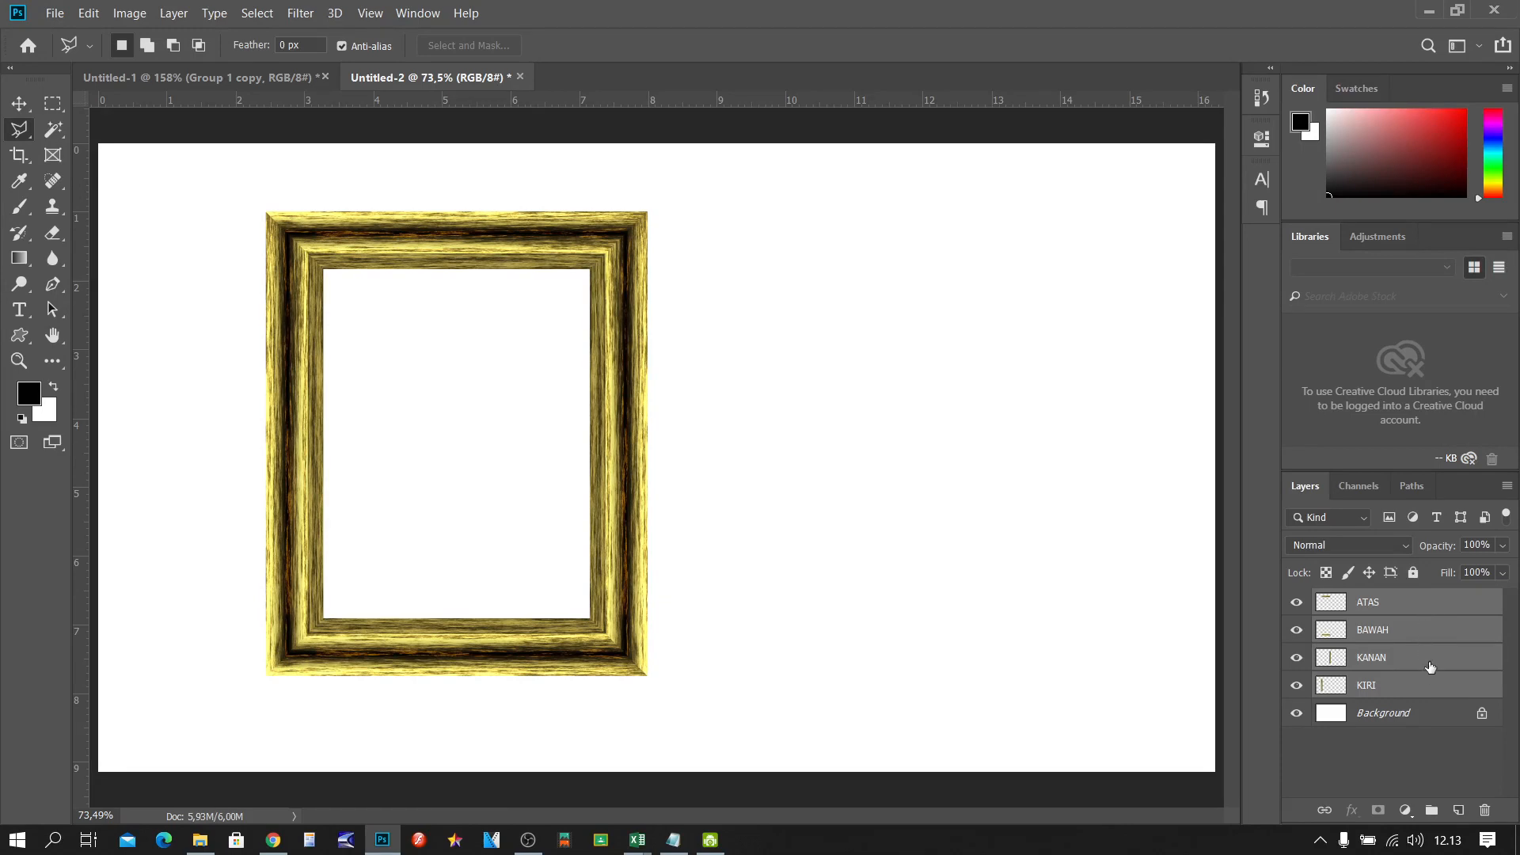
left_click(1426, 690)
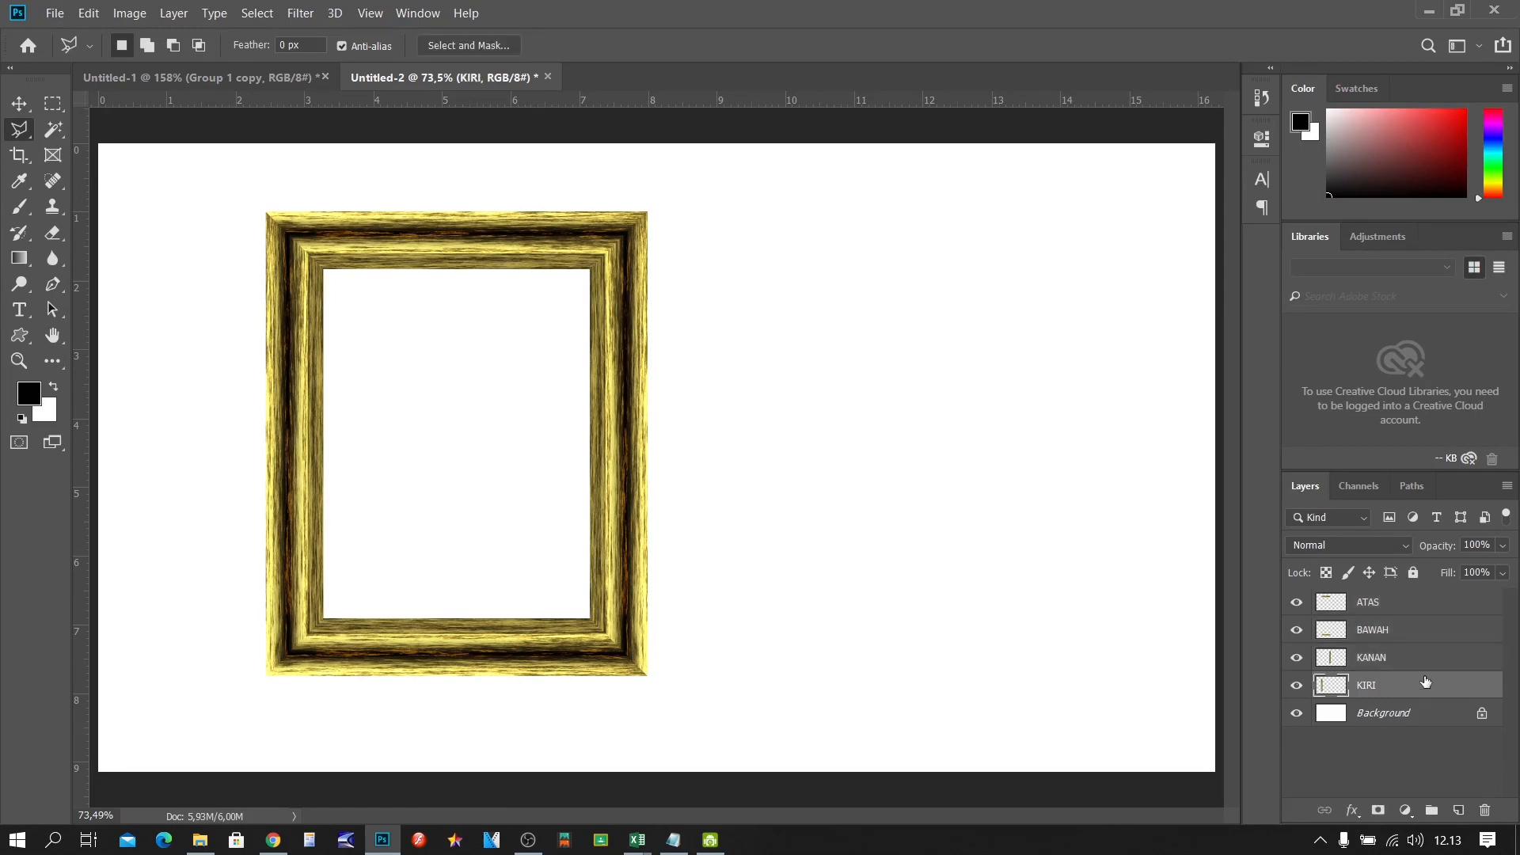
left_click(1423, 604, "shift")
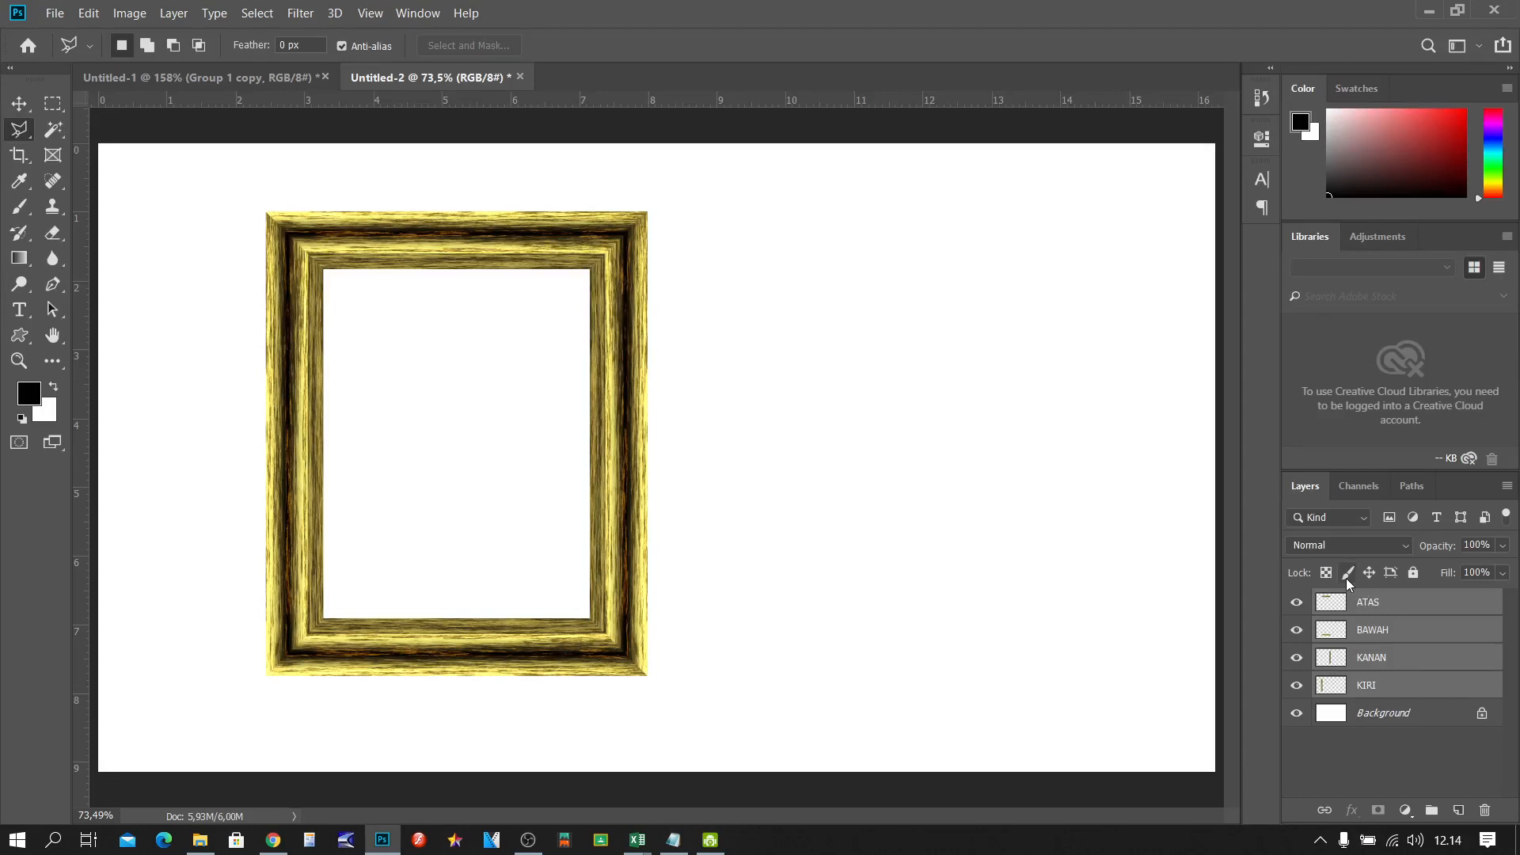
left_click(174, 14)
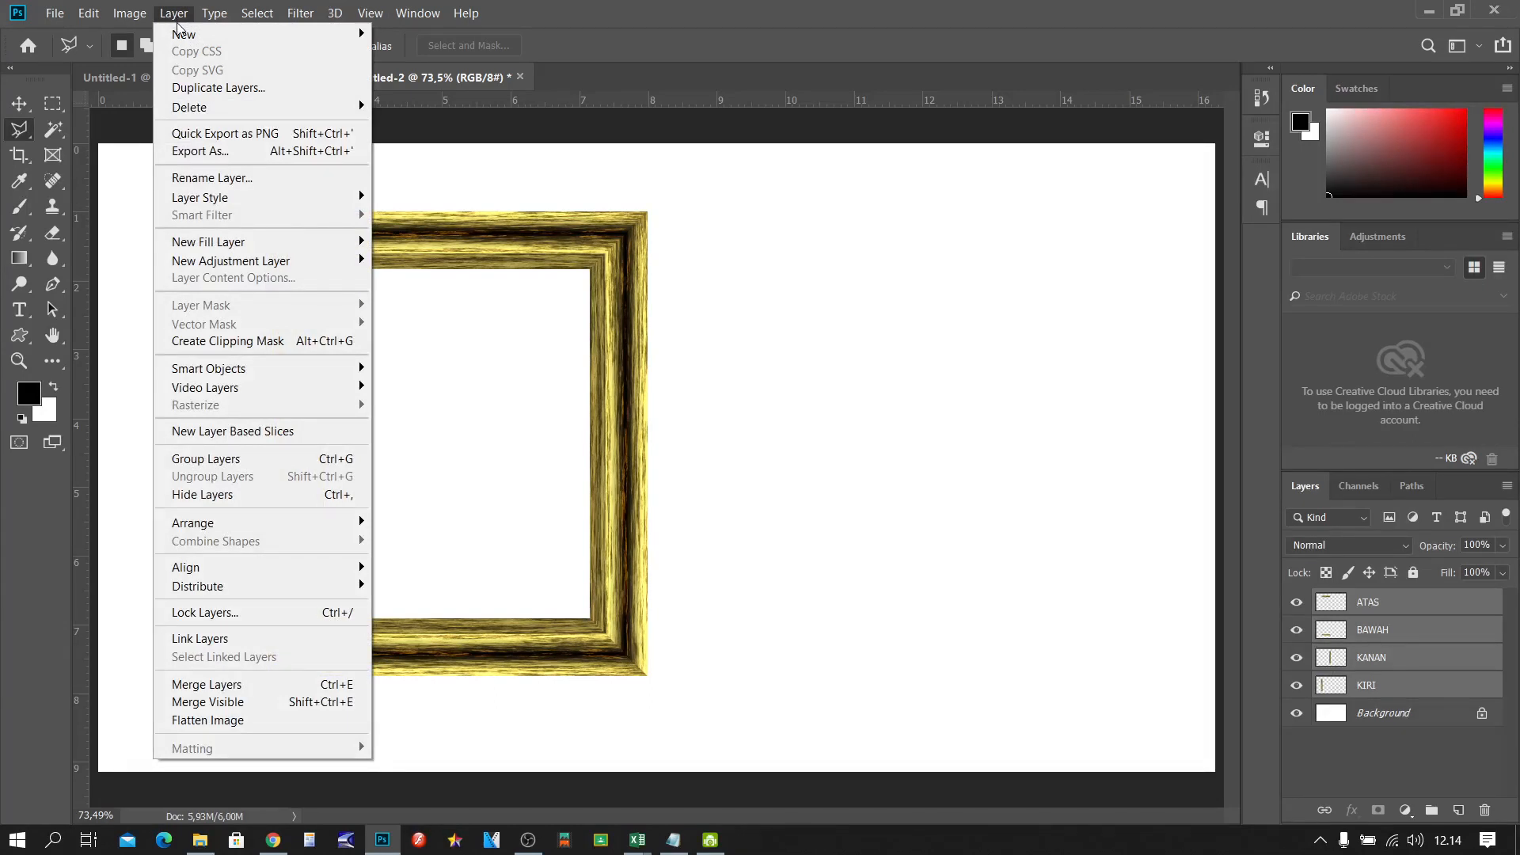
mouse_move(182, 34)
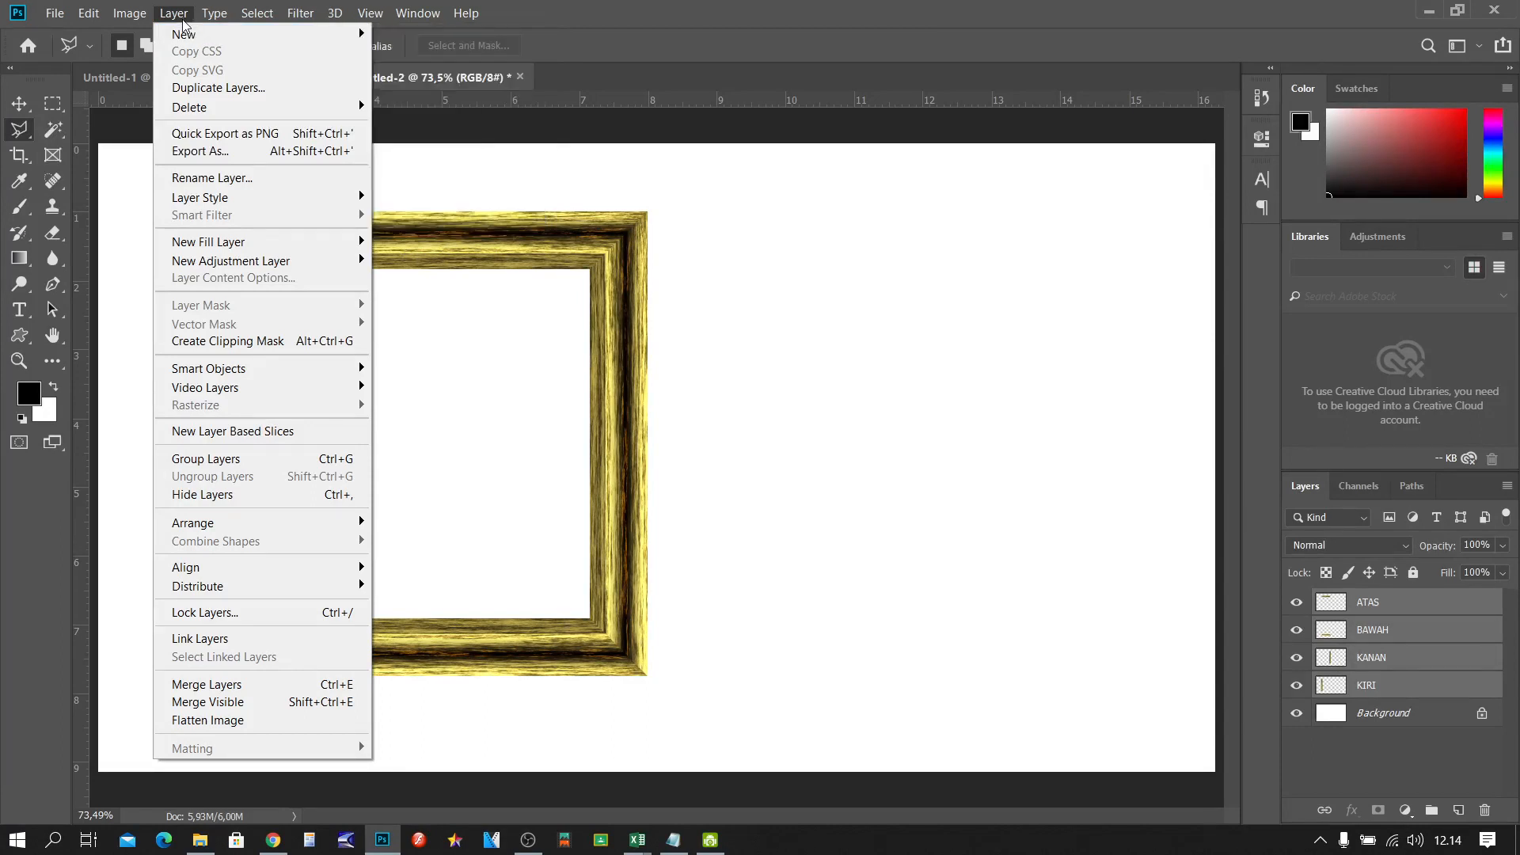
left_click(319, 460)
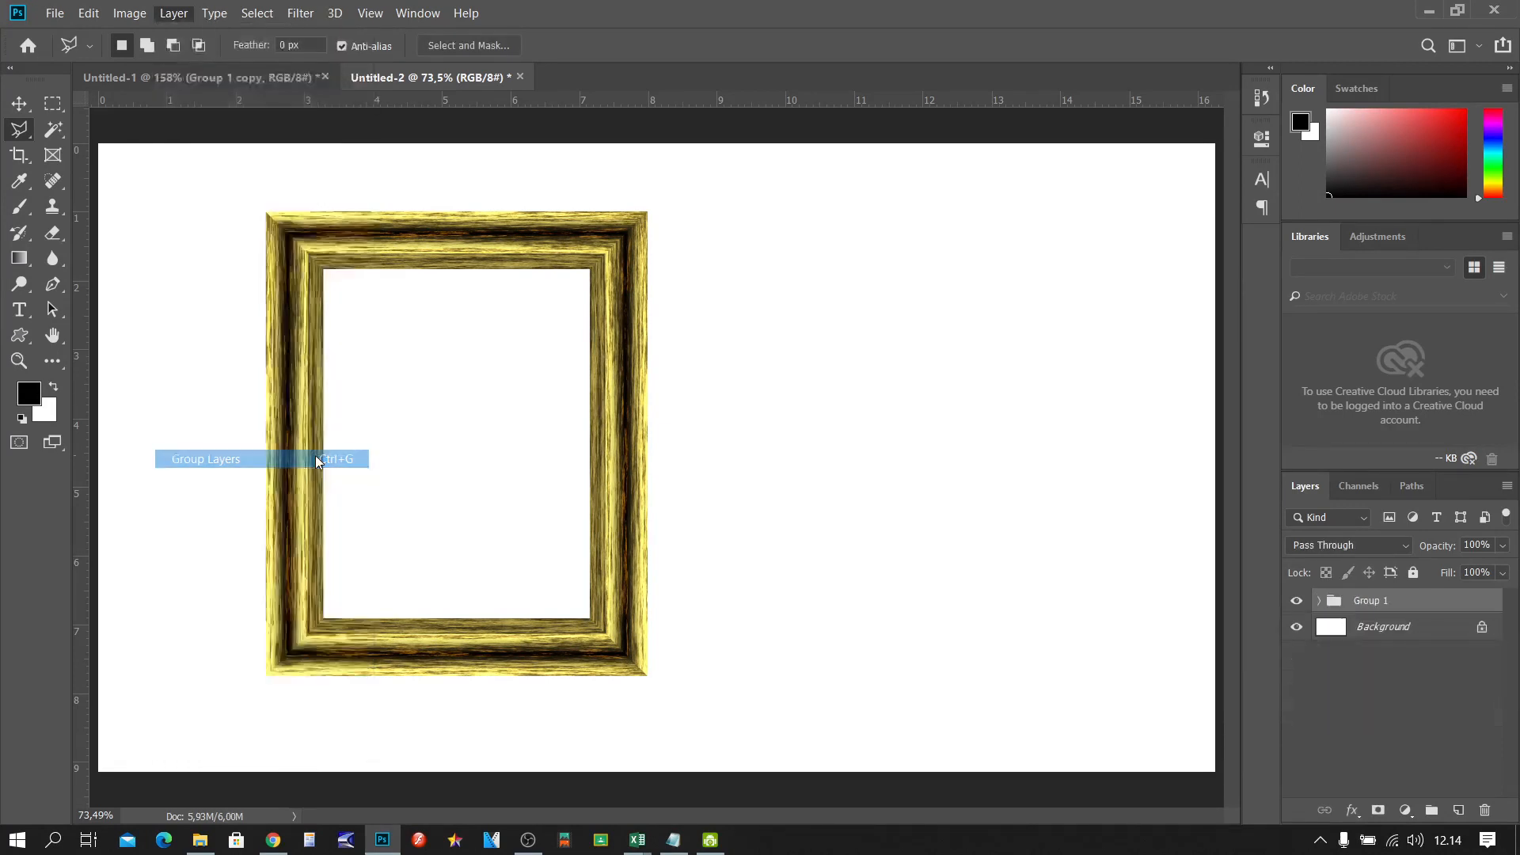
double_click(1378, 601)
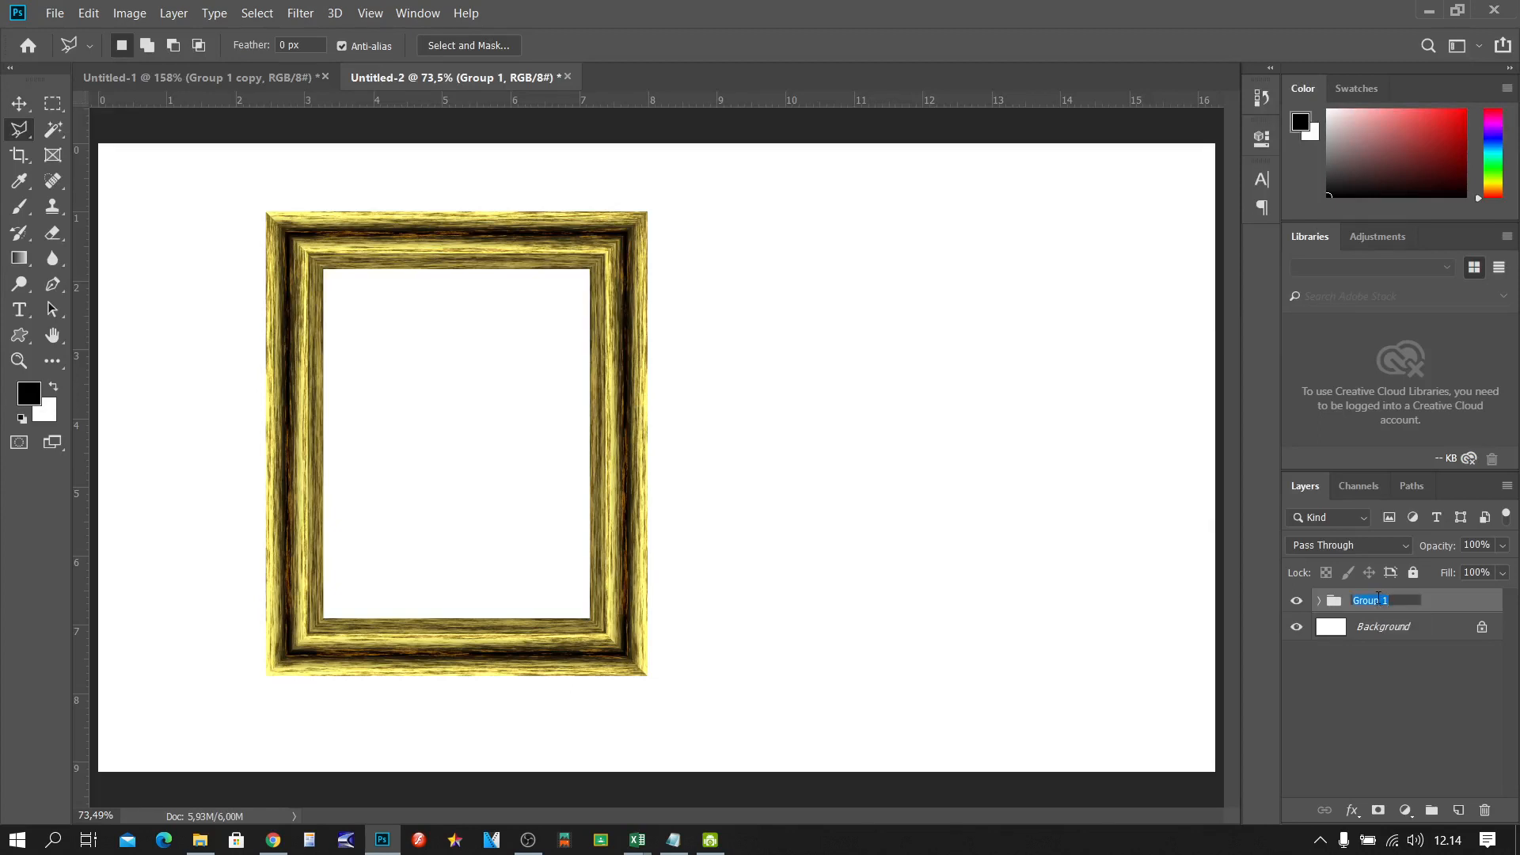
type("FRAME 1")
left_click(1444, 599)
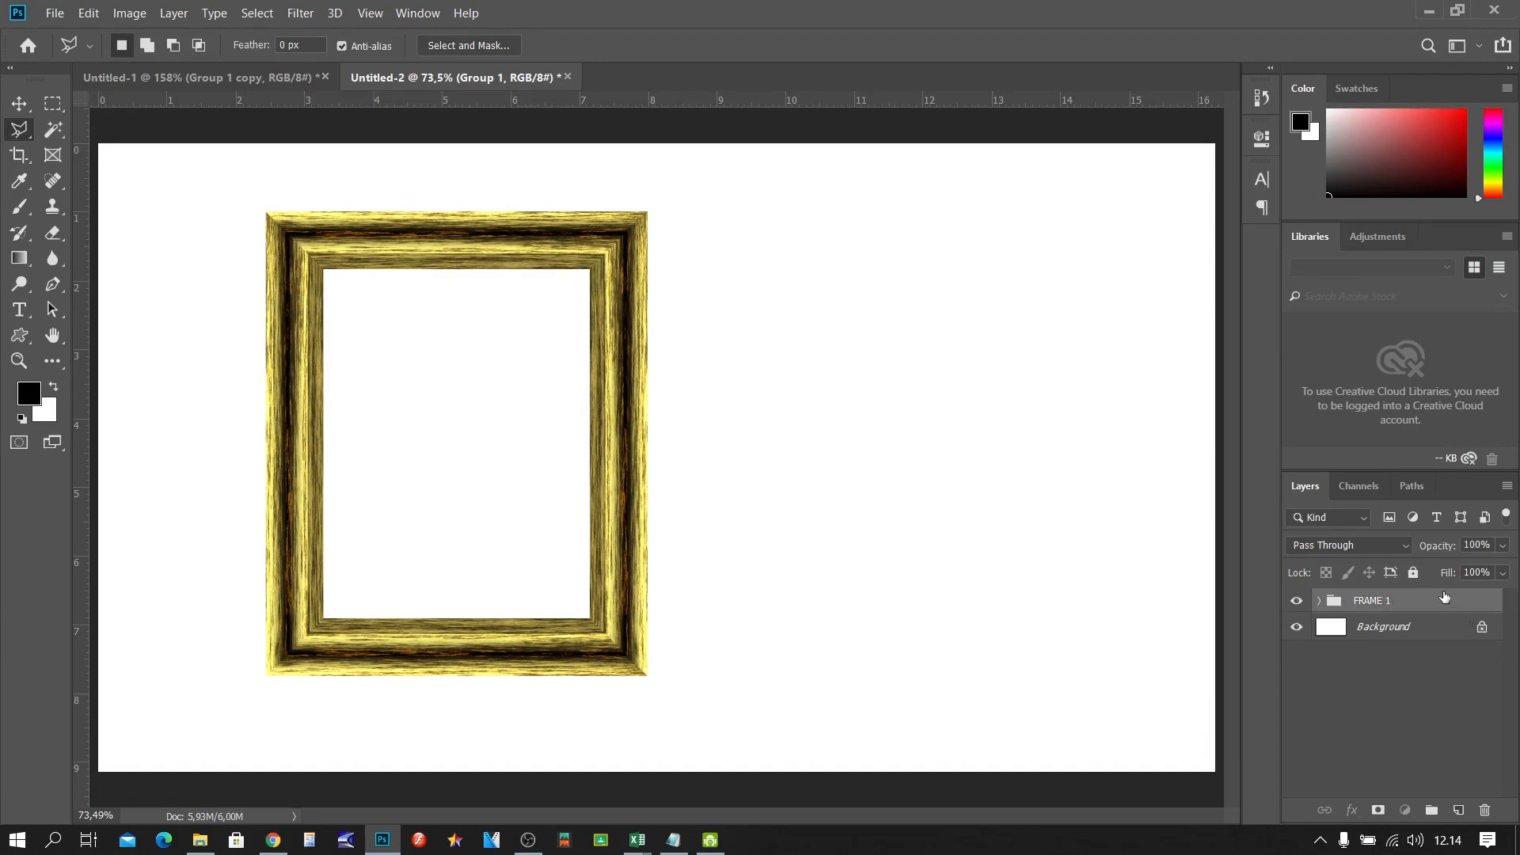
Step: Expand and collapse the FRAME 1 group to check the strip layers inside it
left_click(1320, 600)
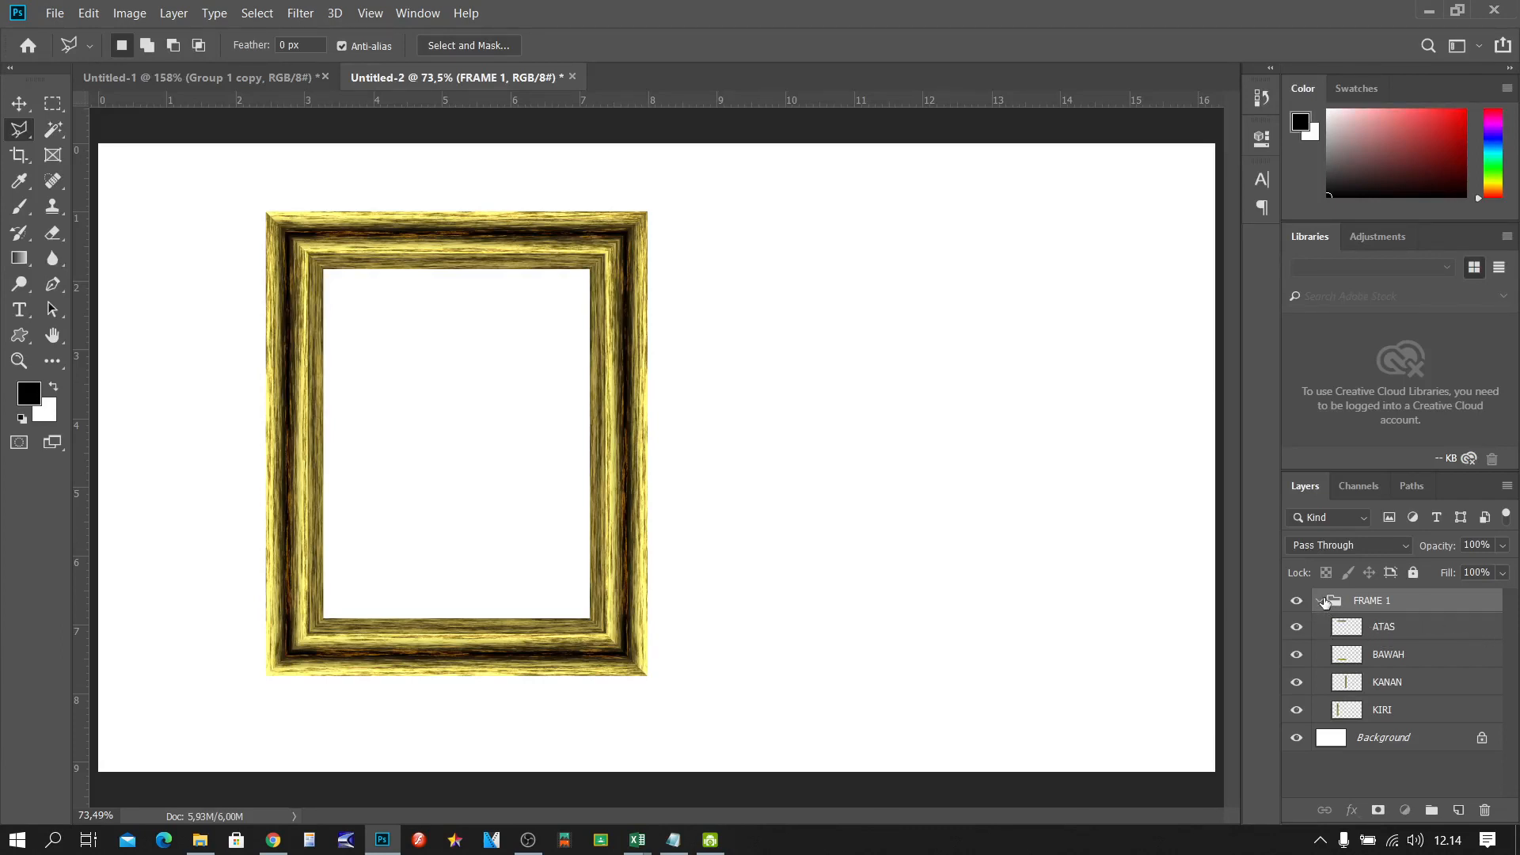
left_click(1321, 602)
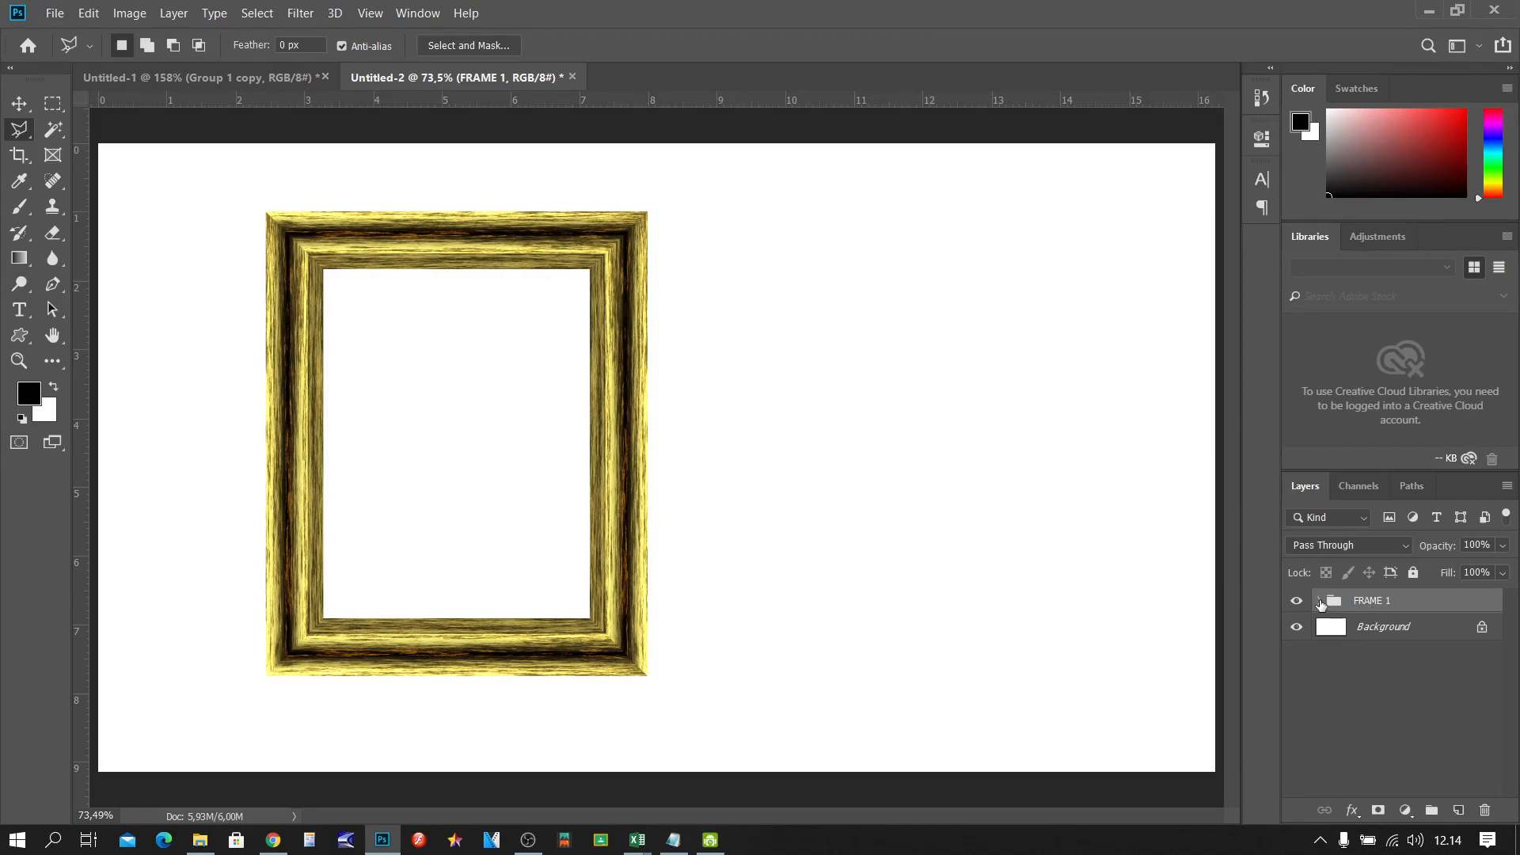
left_click(1320, 602)
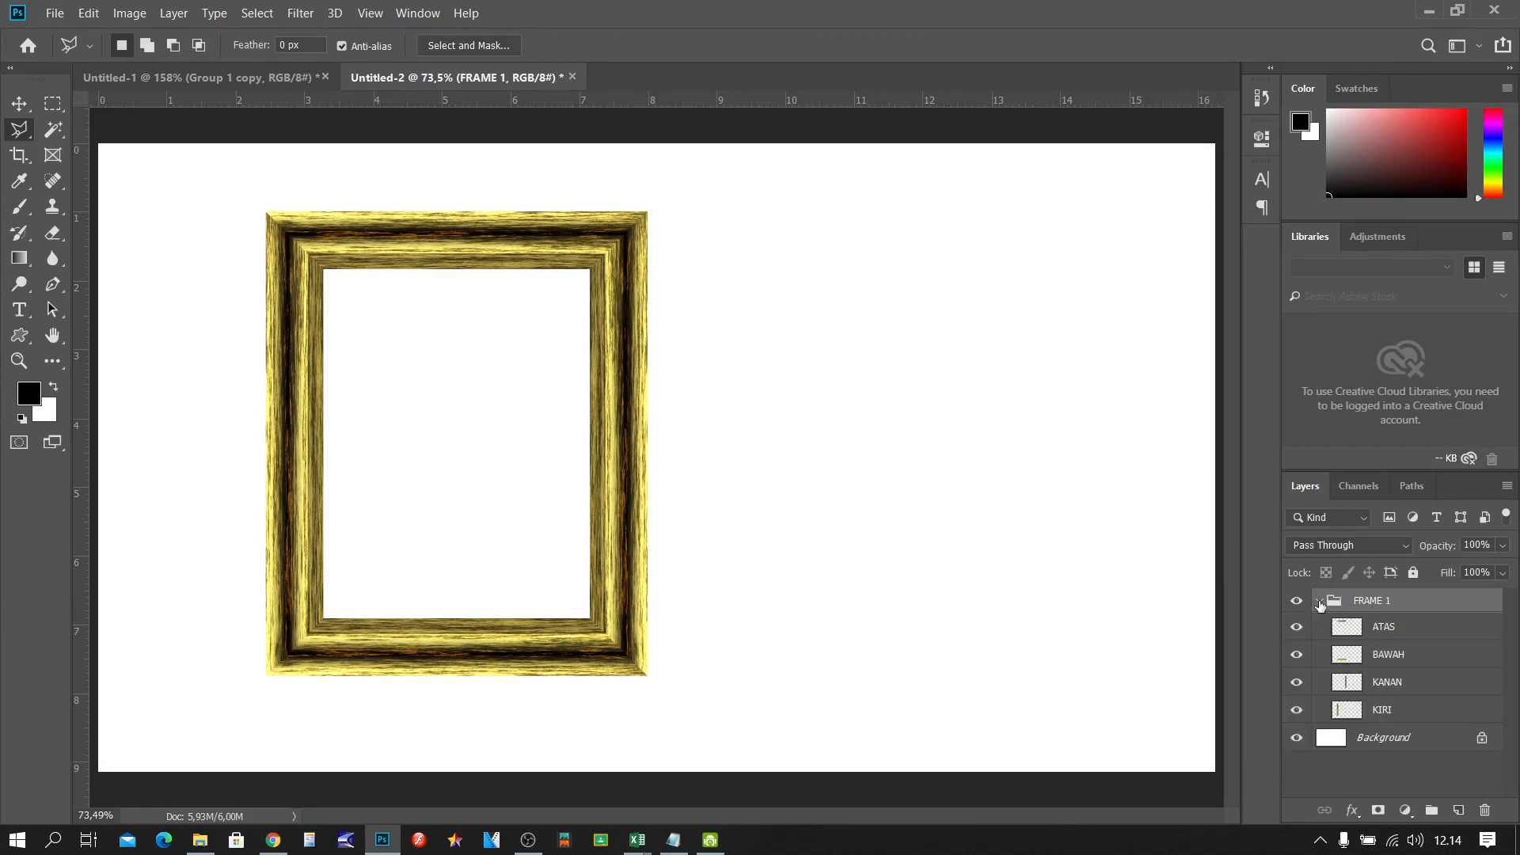
left_click(1319, 602)
left_click(1319, 604)
Step: Place the photo DSC09829 (Copy) from File Explorer's Downloads folder into the frame document and move its layer below KIRI in the FRAME 1 group
left_click(201, 841)
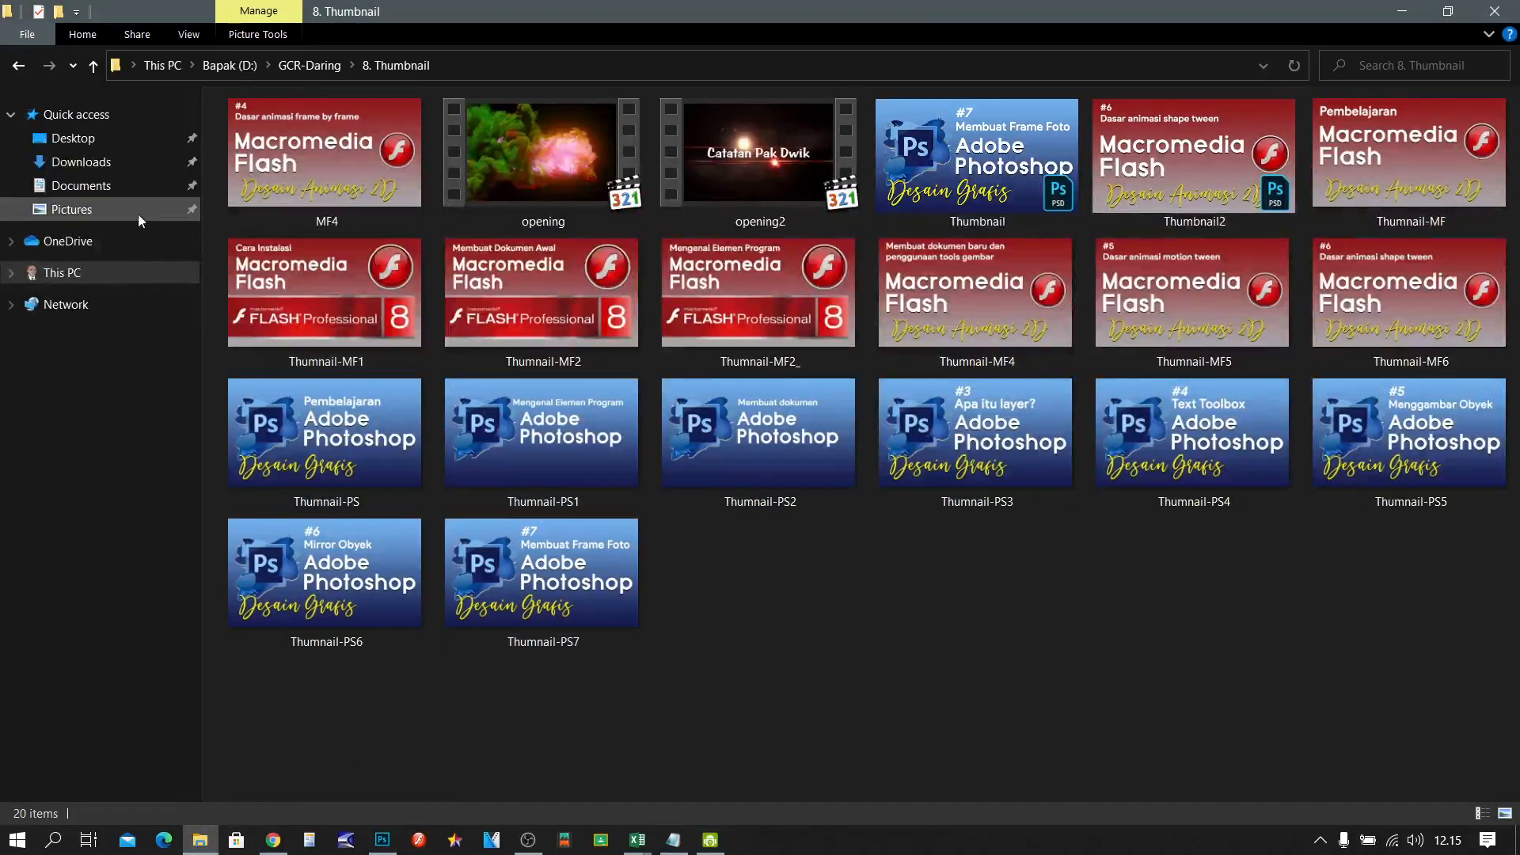
left_click(81, 163)
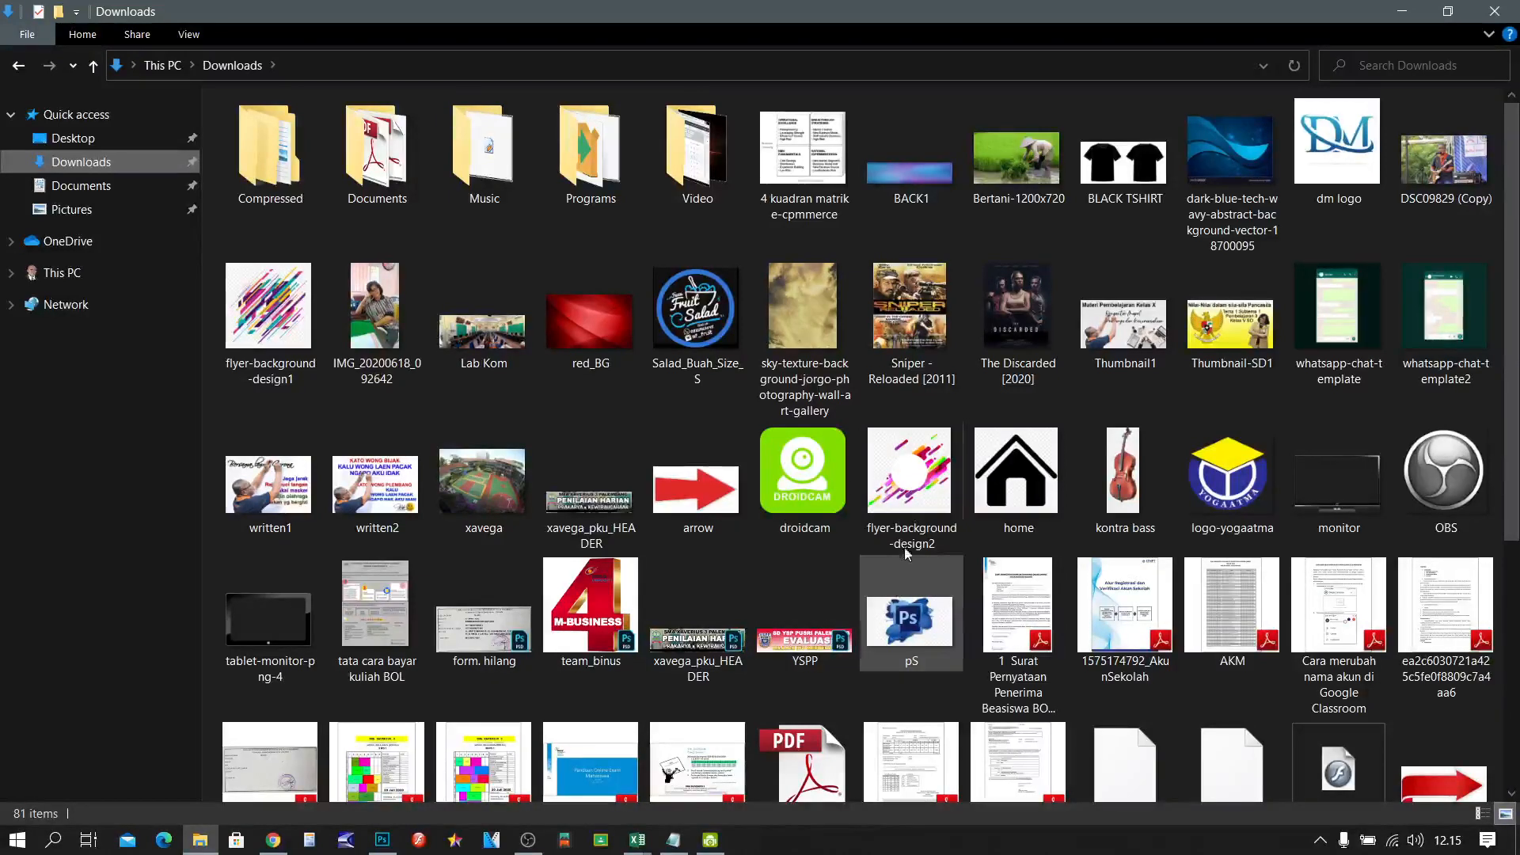
scroll(1197, 499, "down", 5)
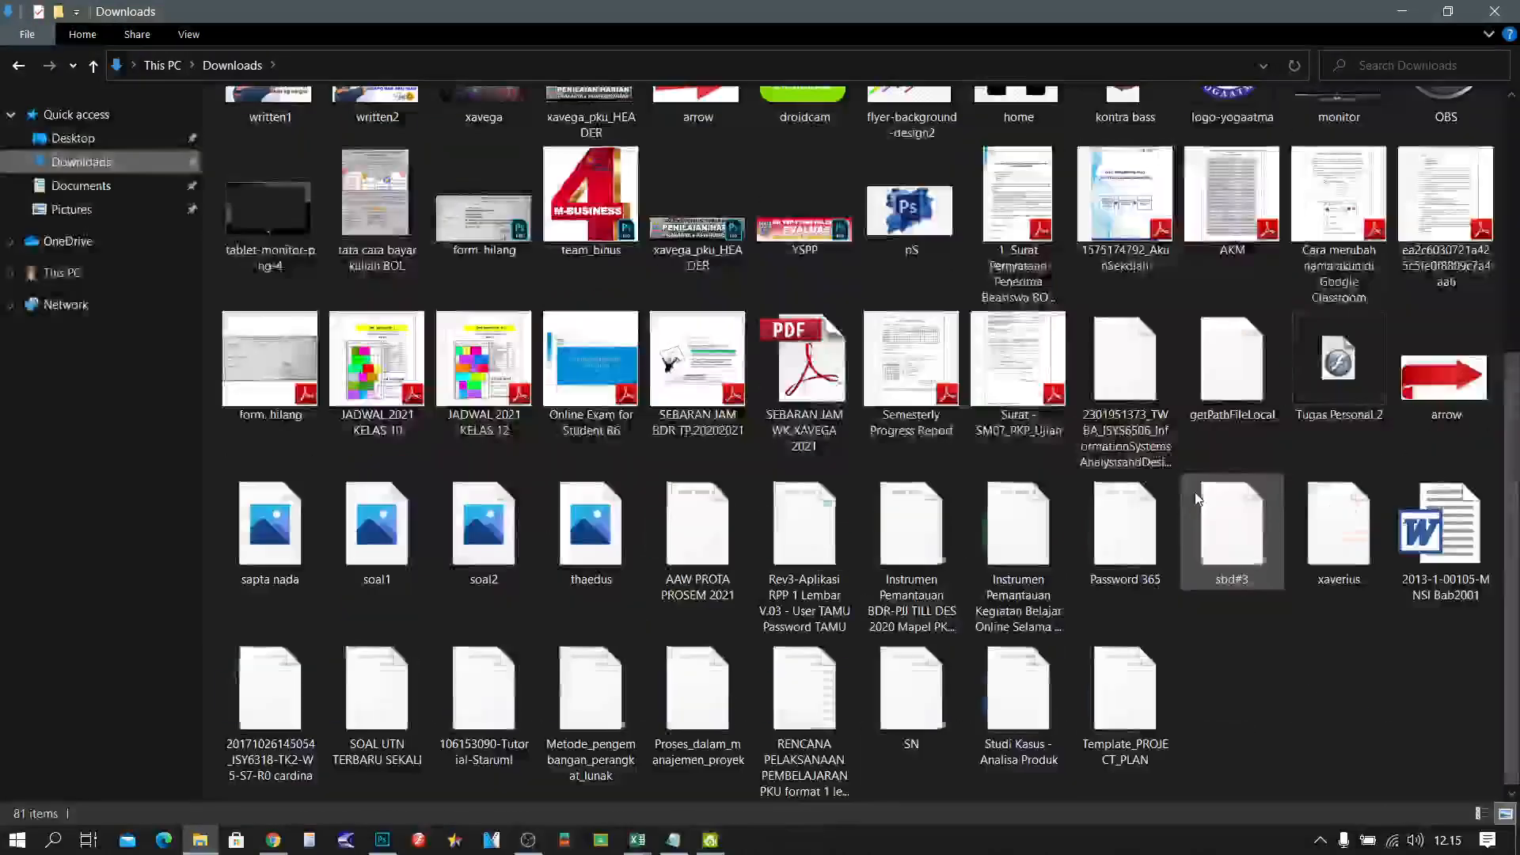
scroll(1196, 495, "up", 5)
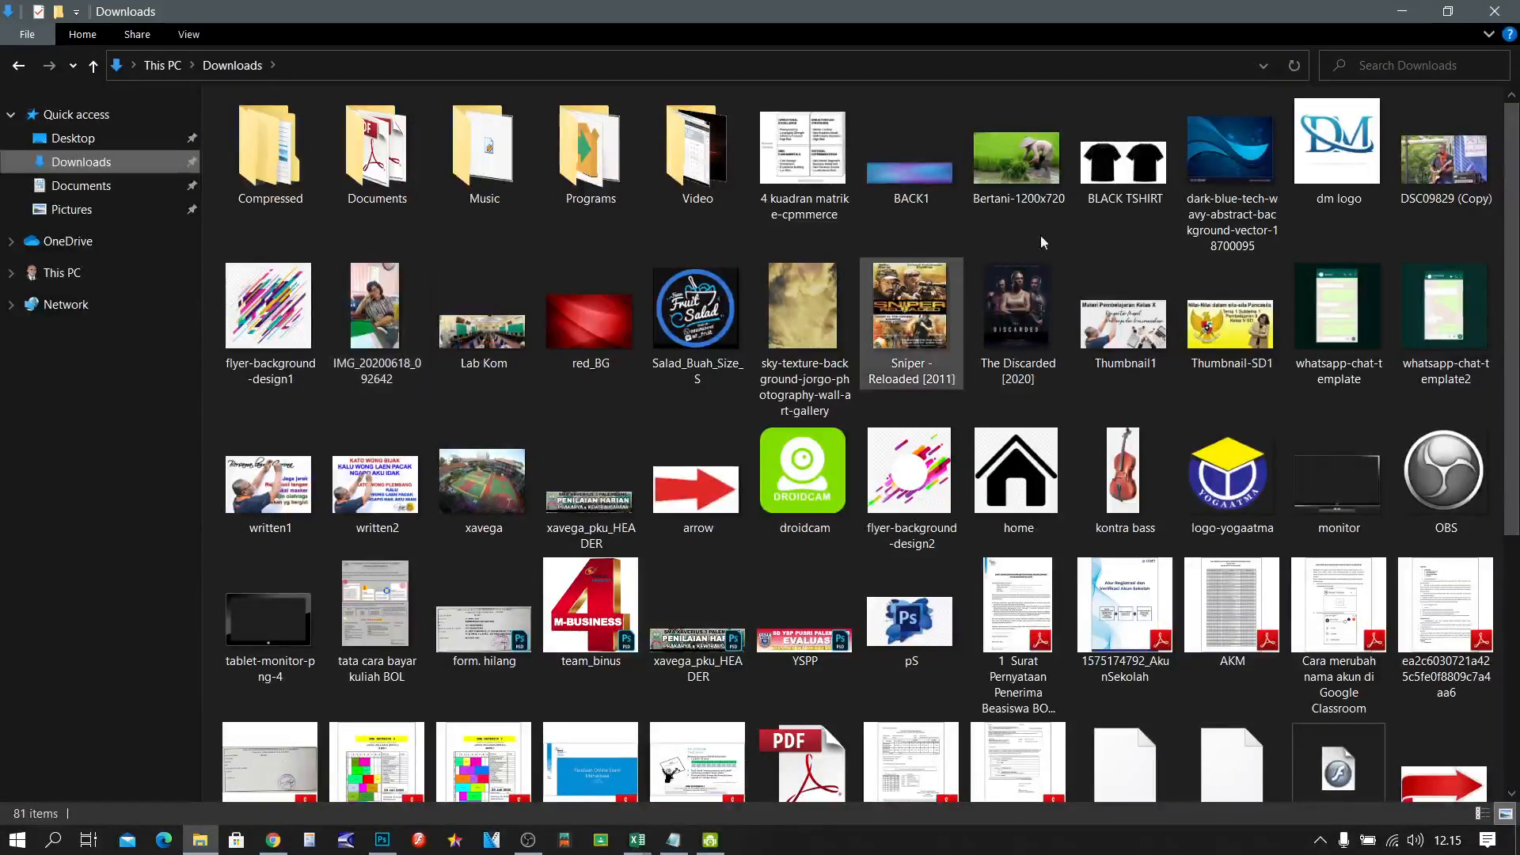
left_click(1453, 168)
left_click_drag(1455, 174, 790, 438)
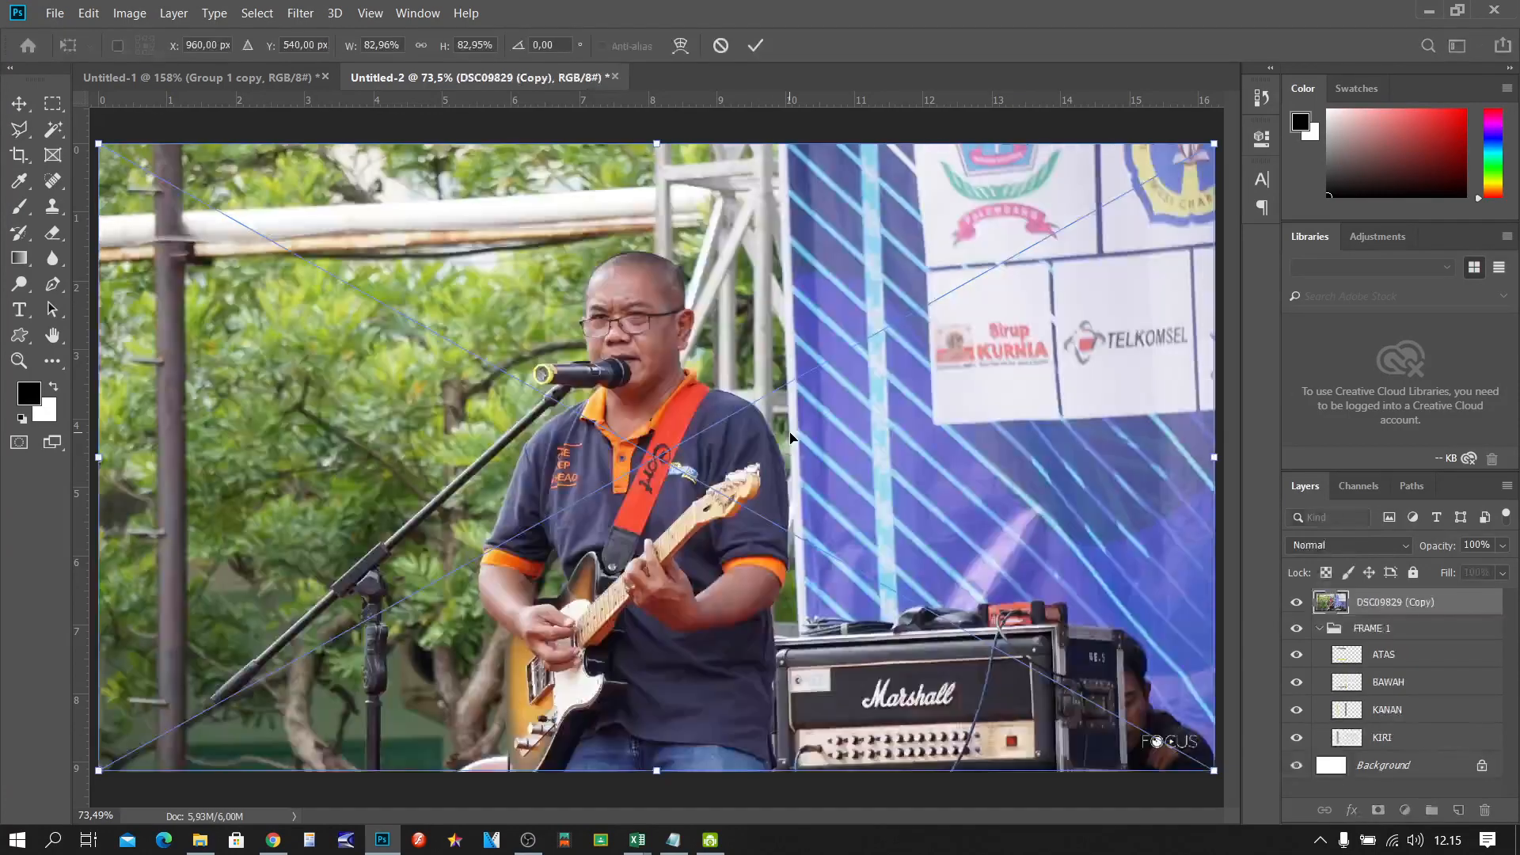
key("l")
key("Return")
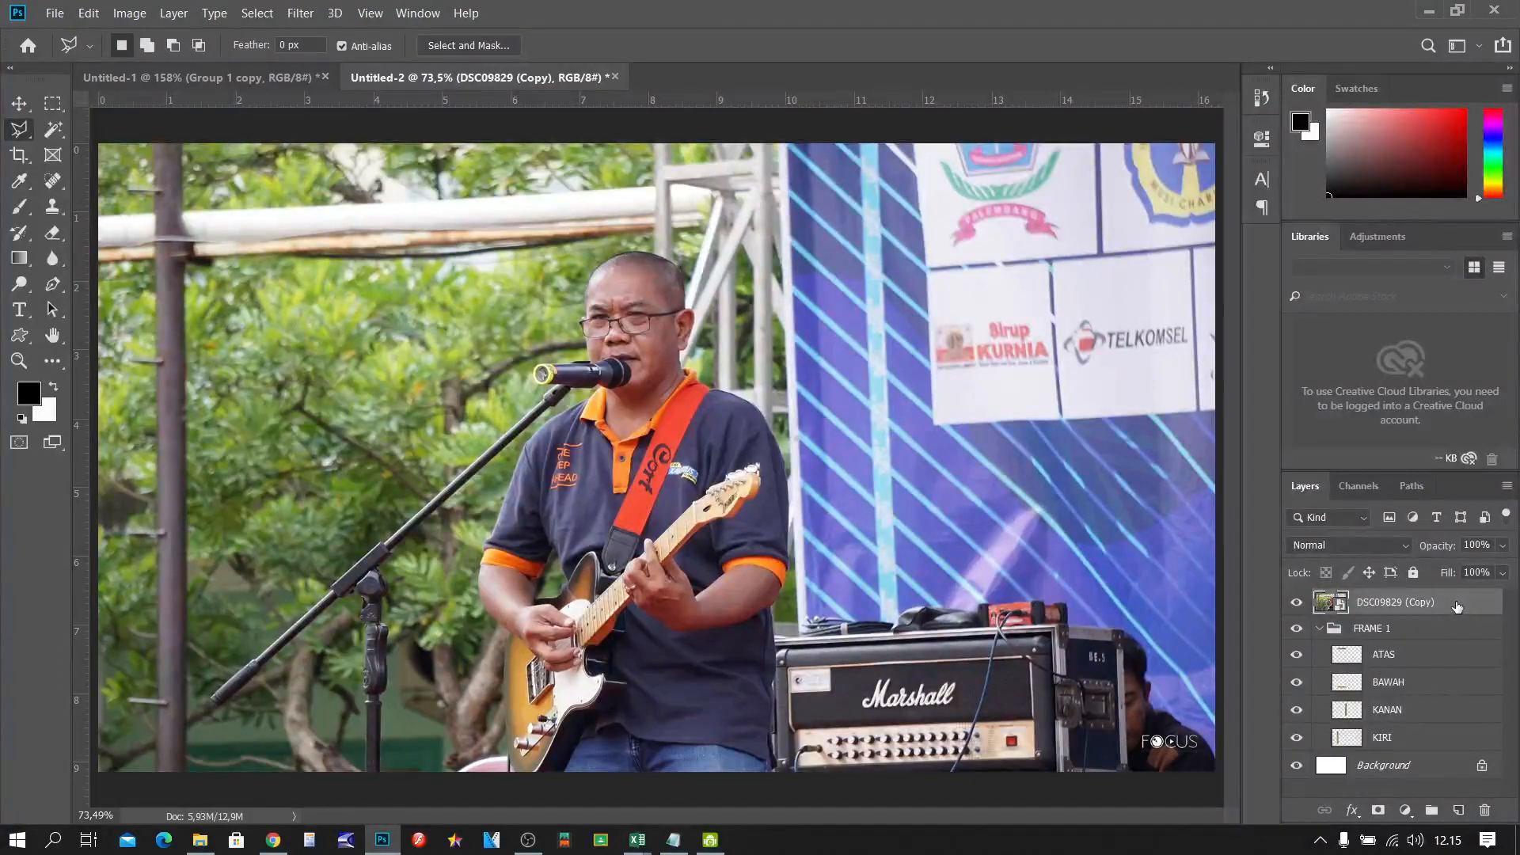
left_click_drag(1455, 607, 1412, 751)
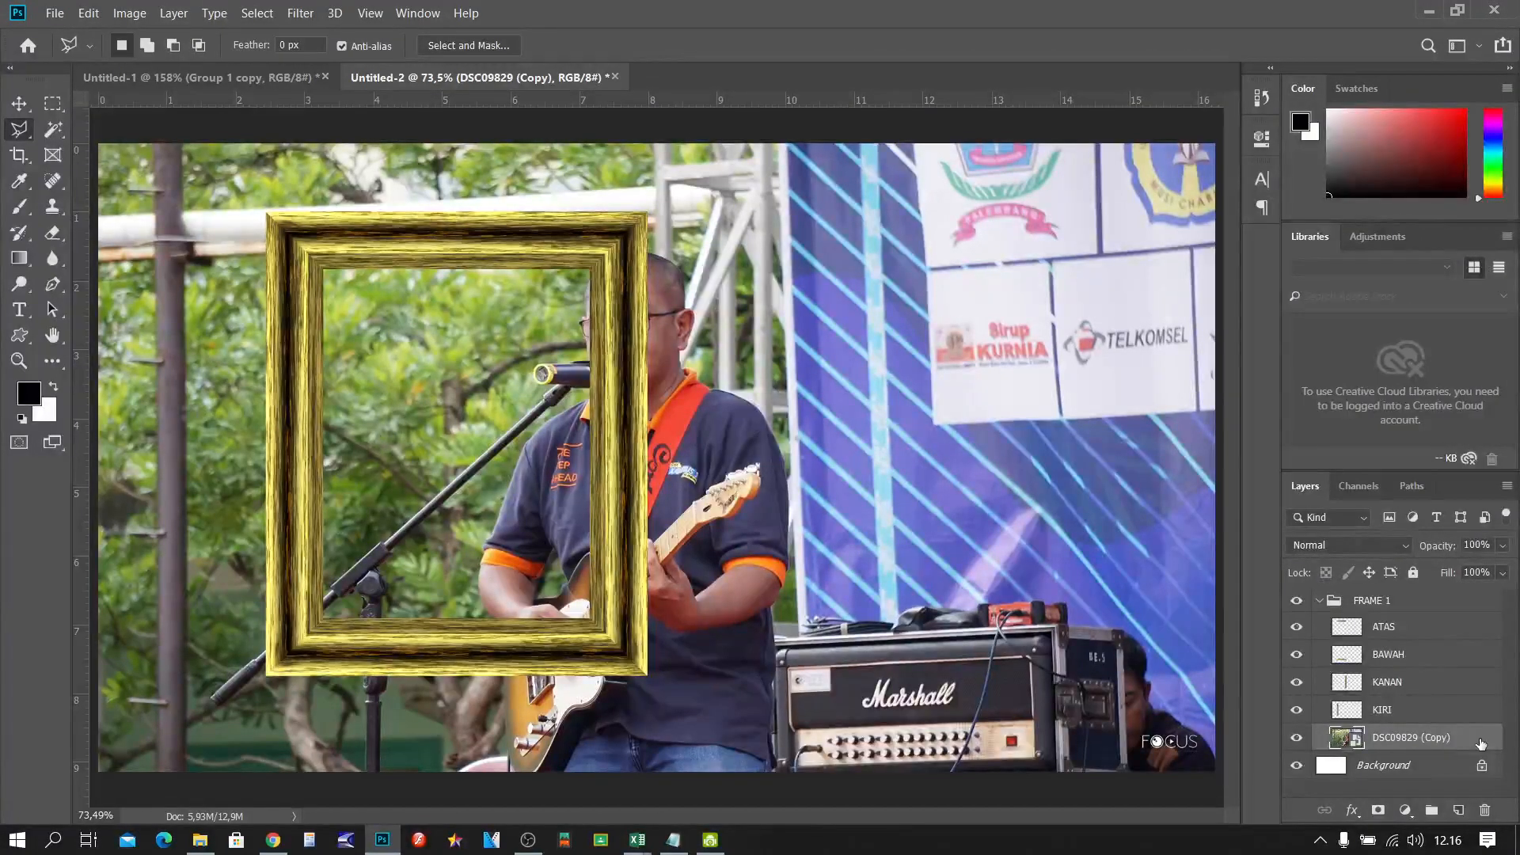
Step: Scale the photo down to about 59.3% and position it so the guitarist fits inside the frame's opening
key("ctrl+t")
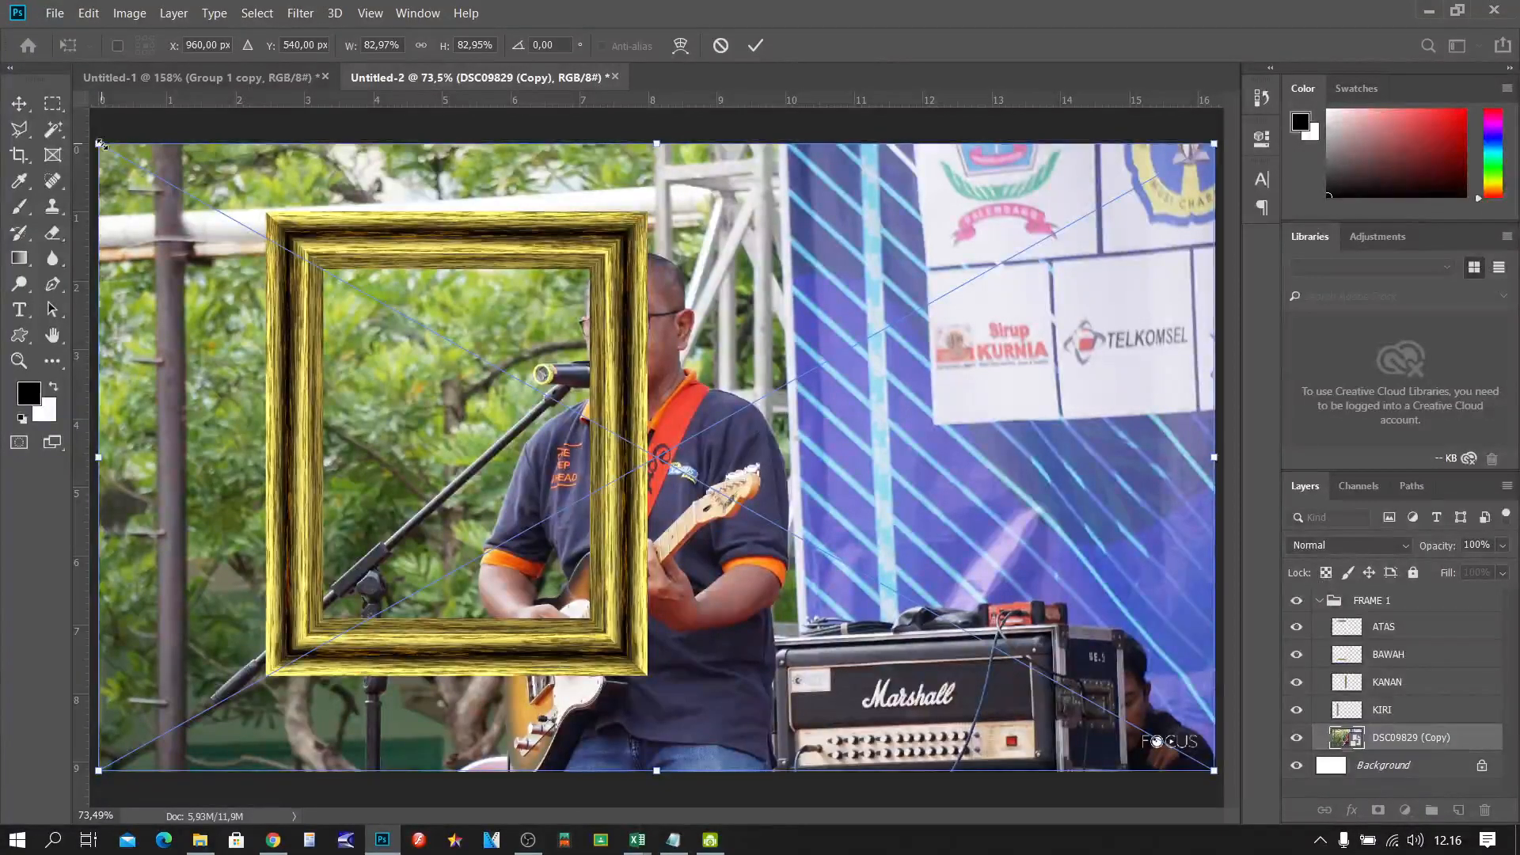
left_click_drag(101, 145, 246, 261)
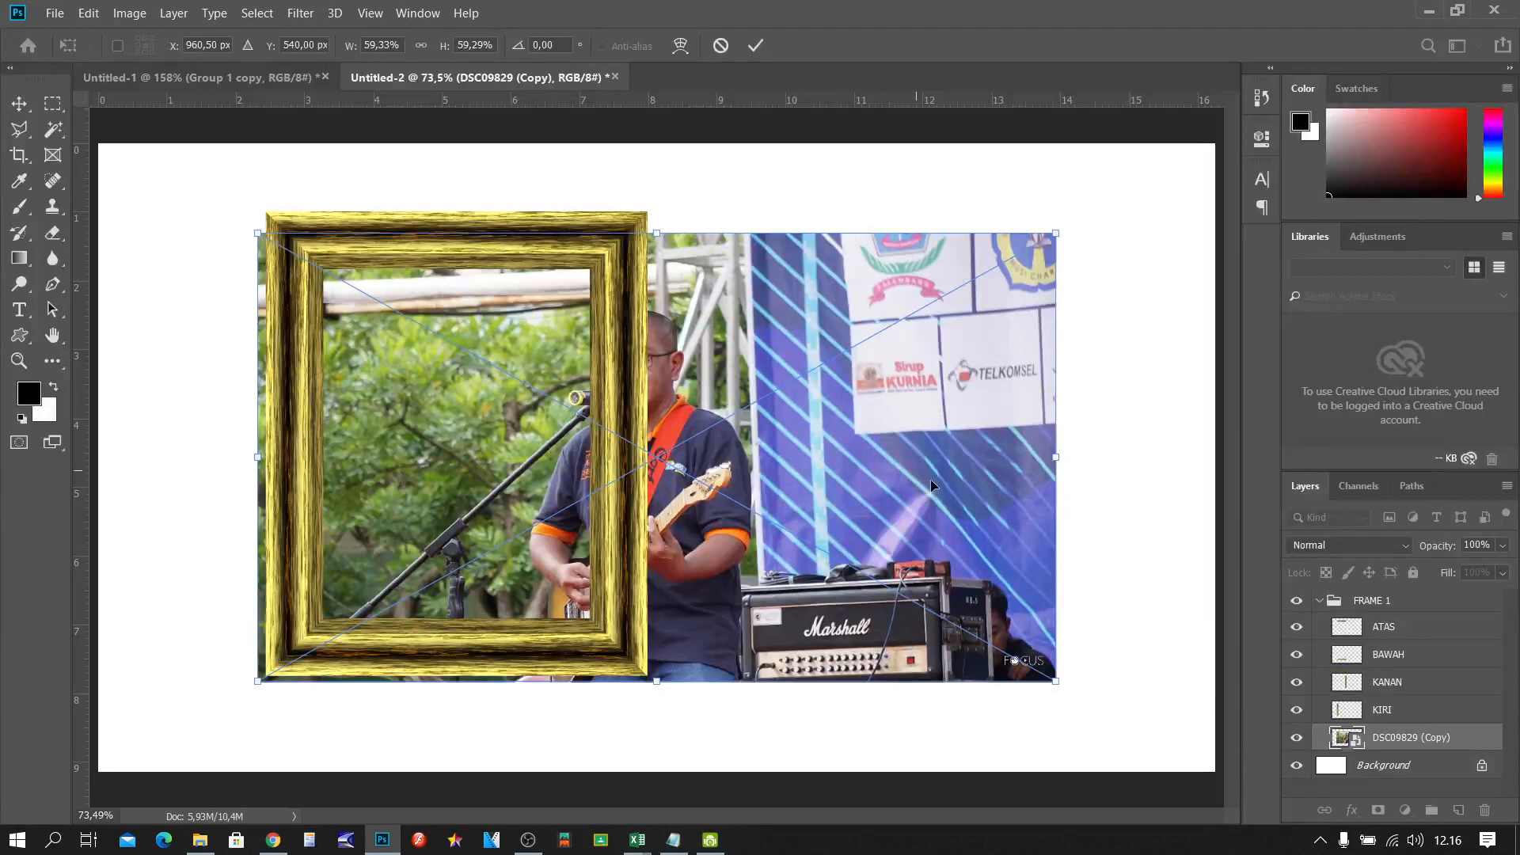
left_click_drag(929, 480, 749, 459)
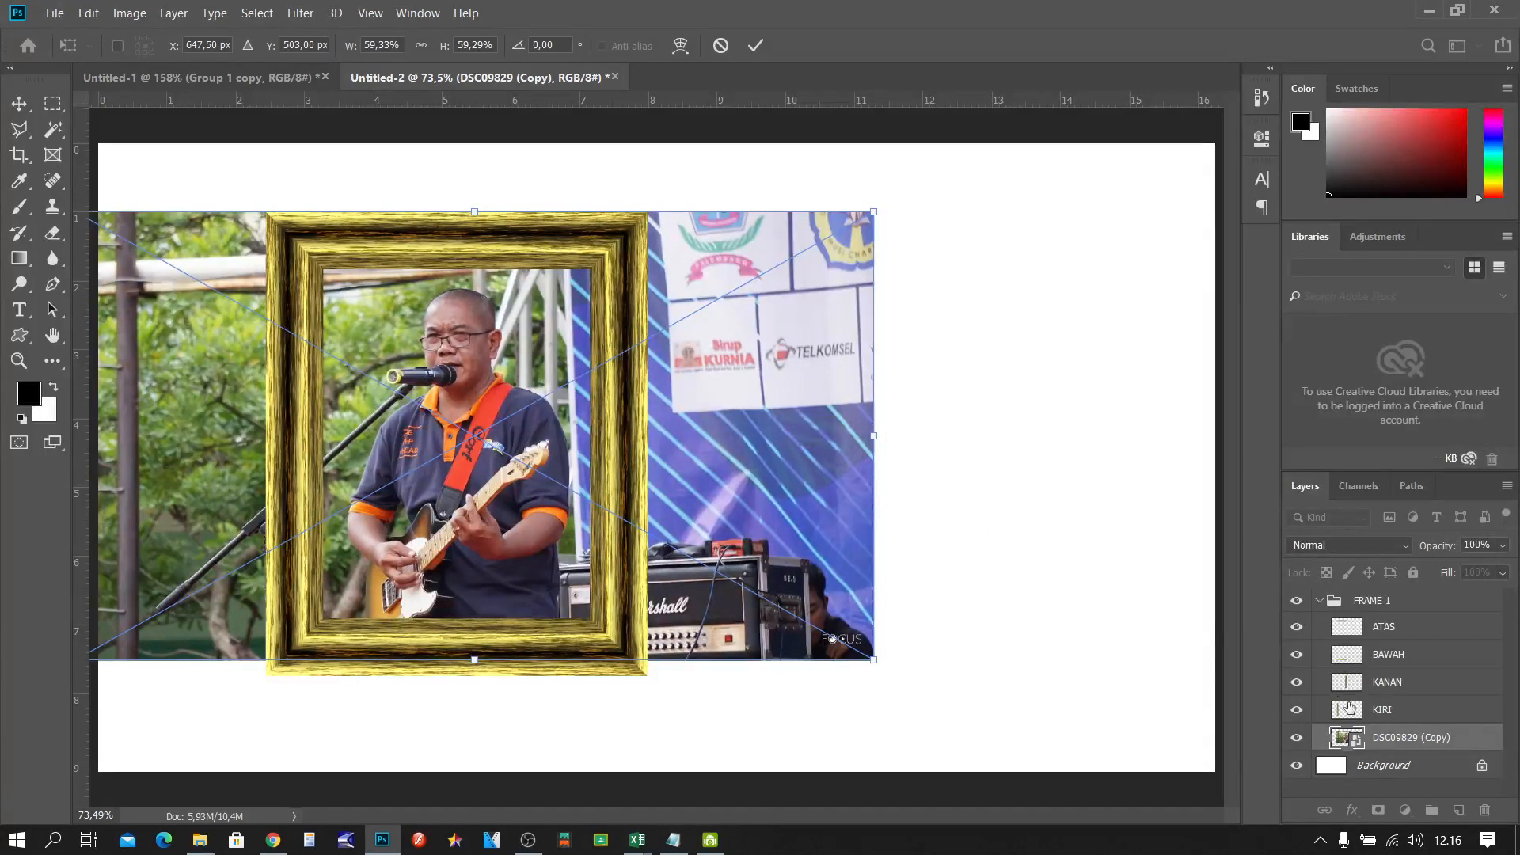
key("Return")
key("l")
Step: Select the FRAME 1 group with the strips and photo and move them together to the right, toward the canvas centre
left_click(1430, 608)
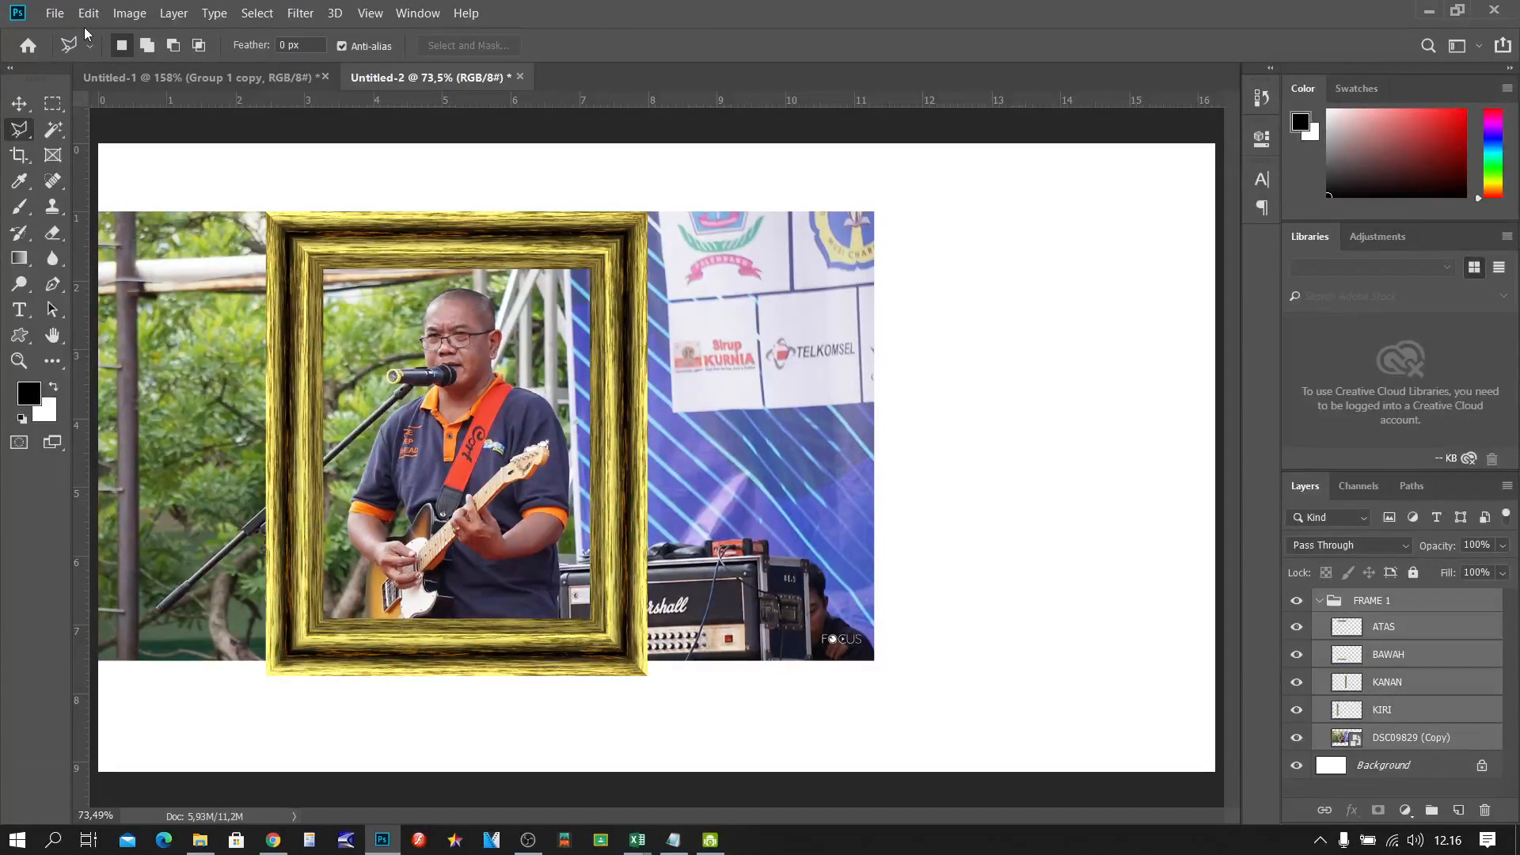
left_click(19, 103)
left_click_drag(293, 305, 394, 306)
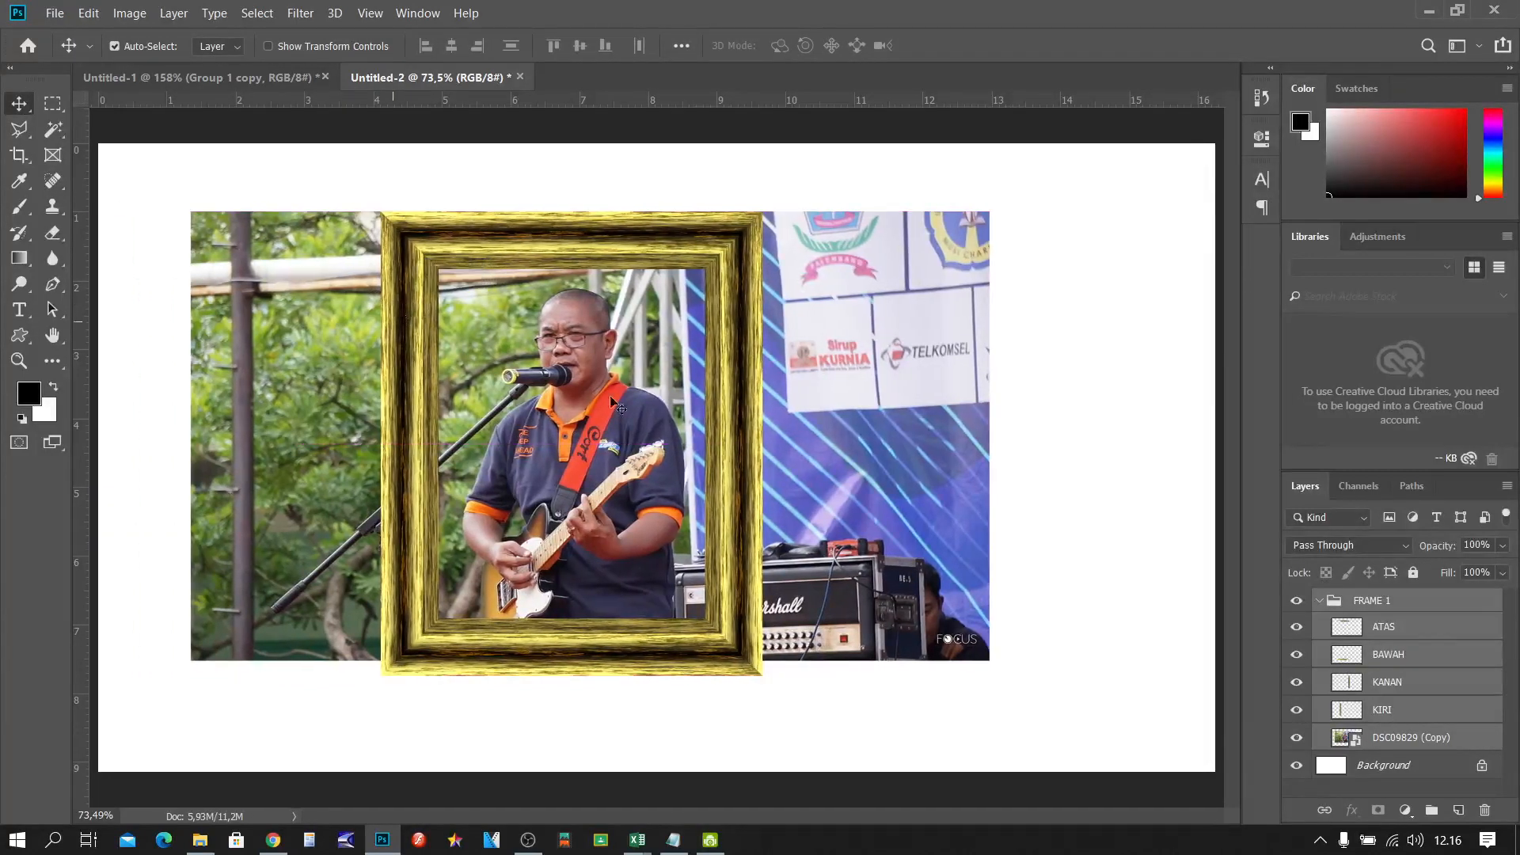
Step: Rasterize the DSC09829 (Copy) photo layer
left_click(1461, 746)
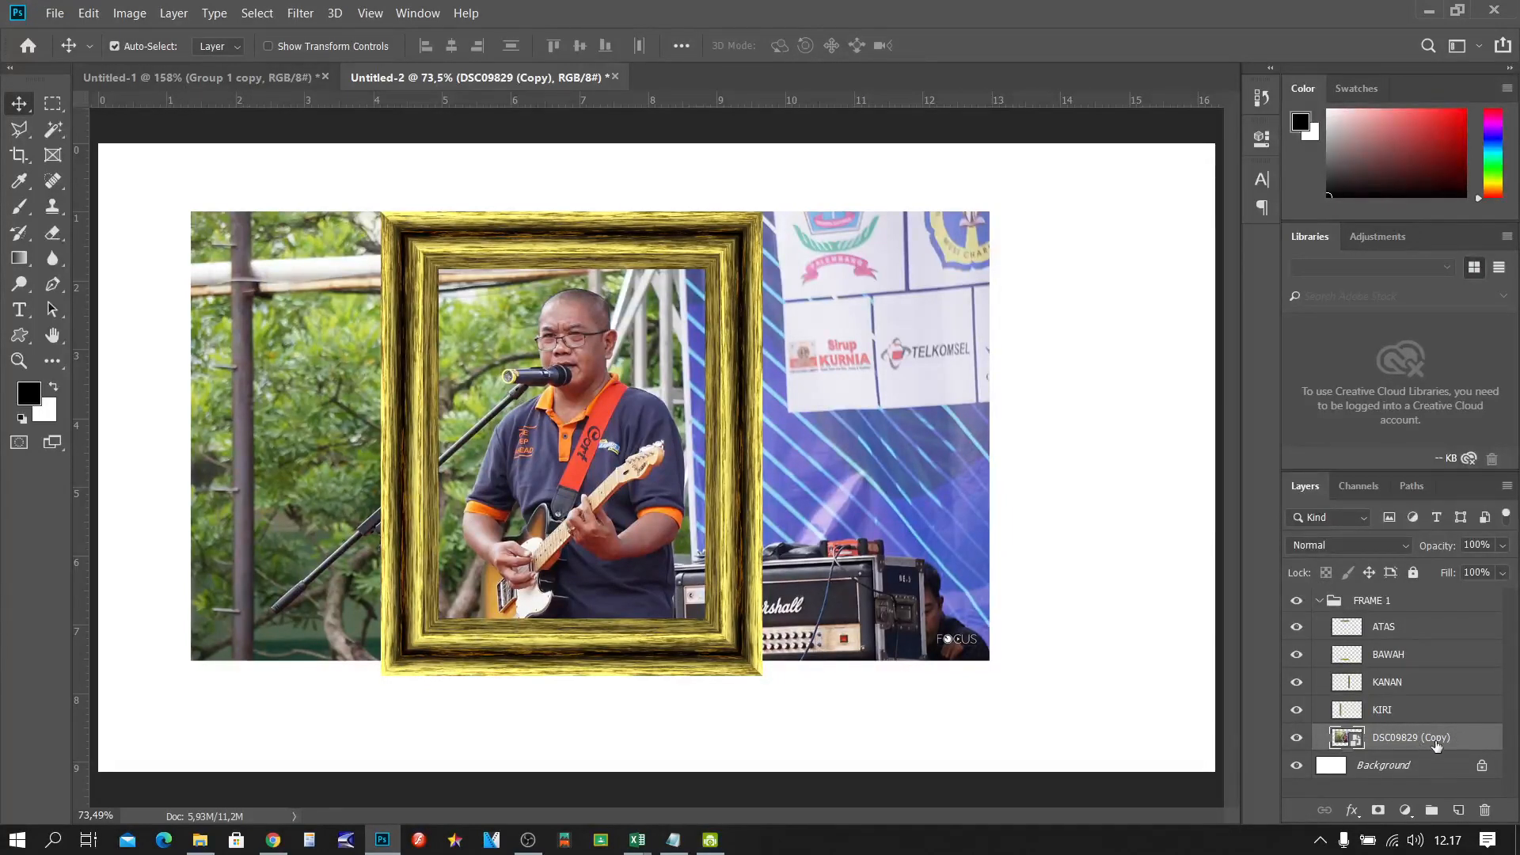
right_click(1463, 740)
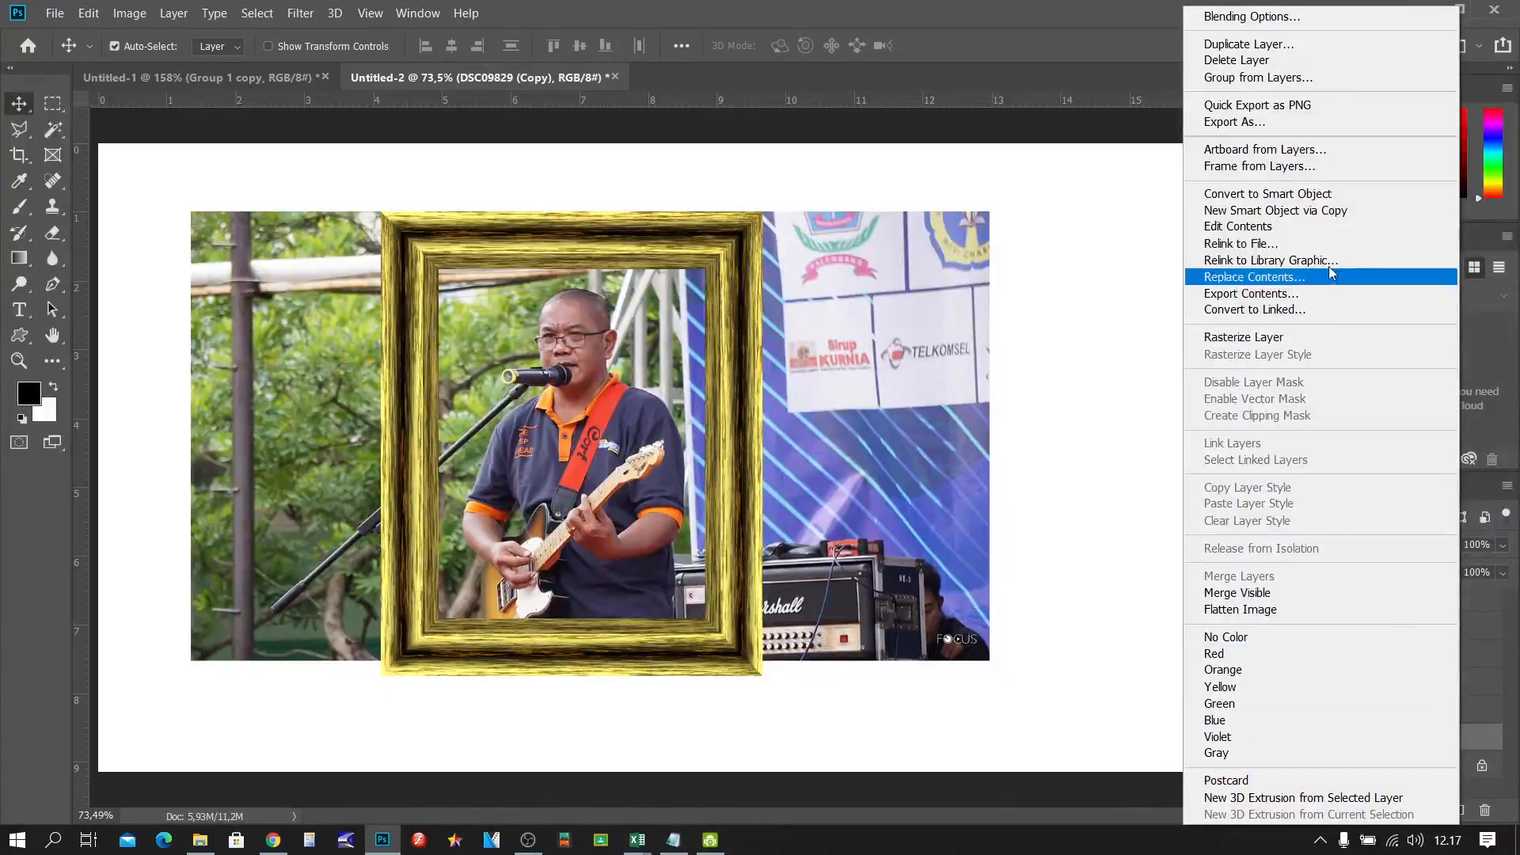
left_click(1253, 338)
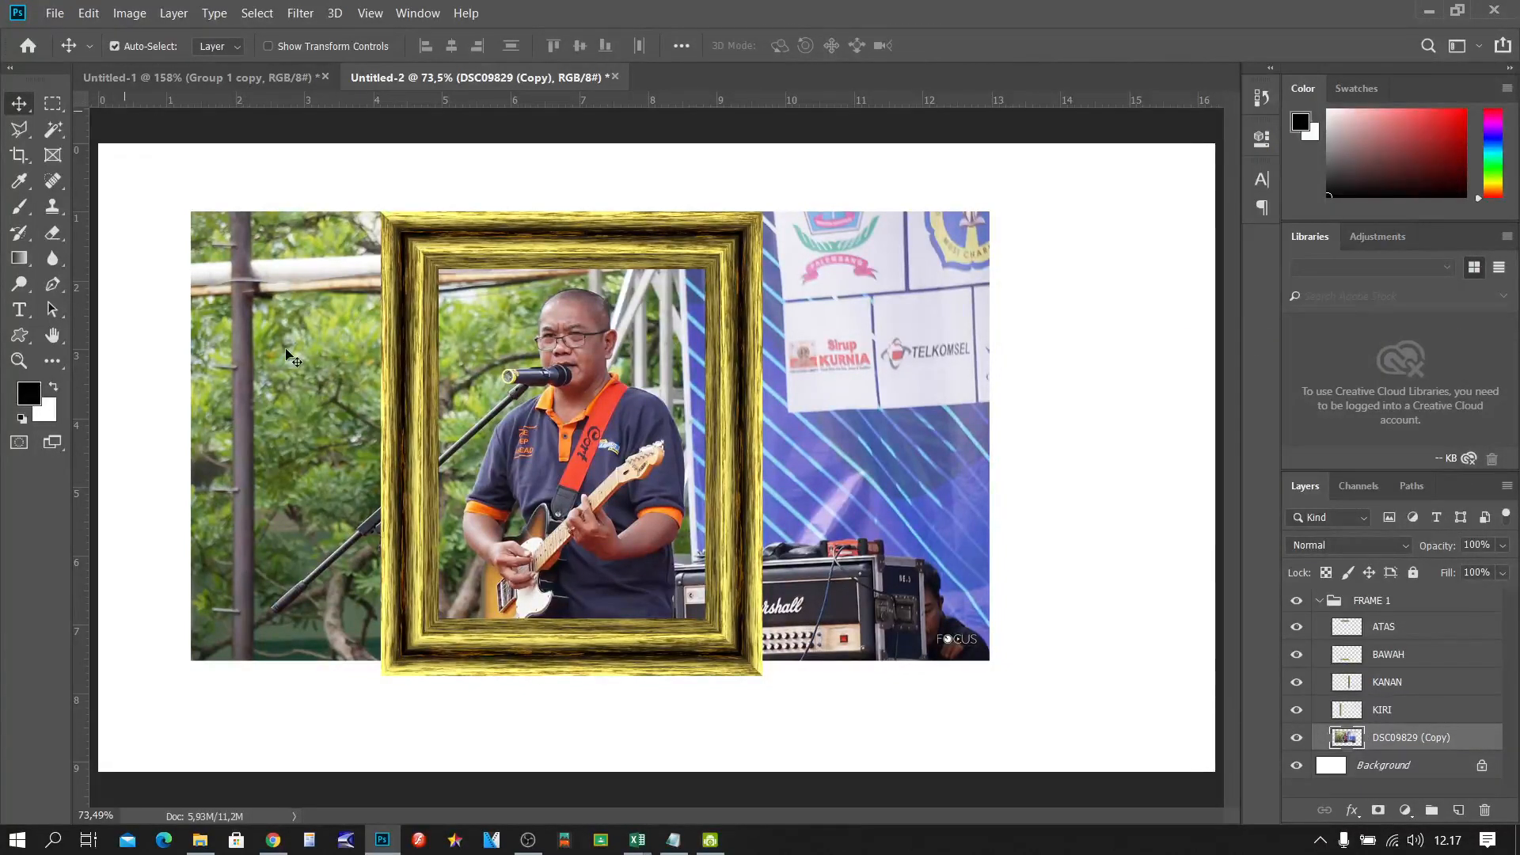
Step: Try deleting the photo area inside a rectangular selection drawn around the frame's opening, undo the deletion and clear the selection
left_click(53, 104)
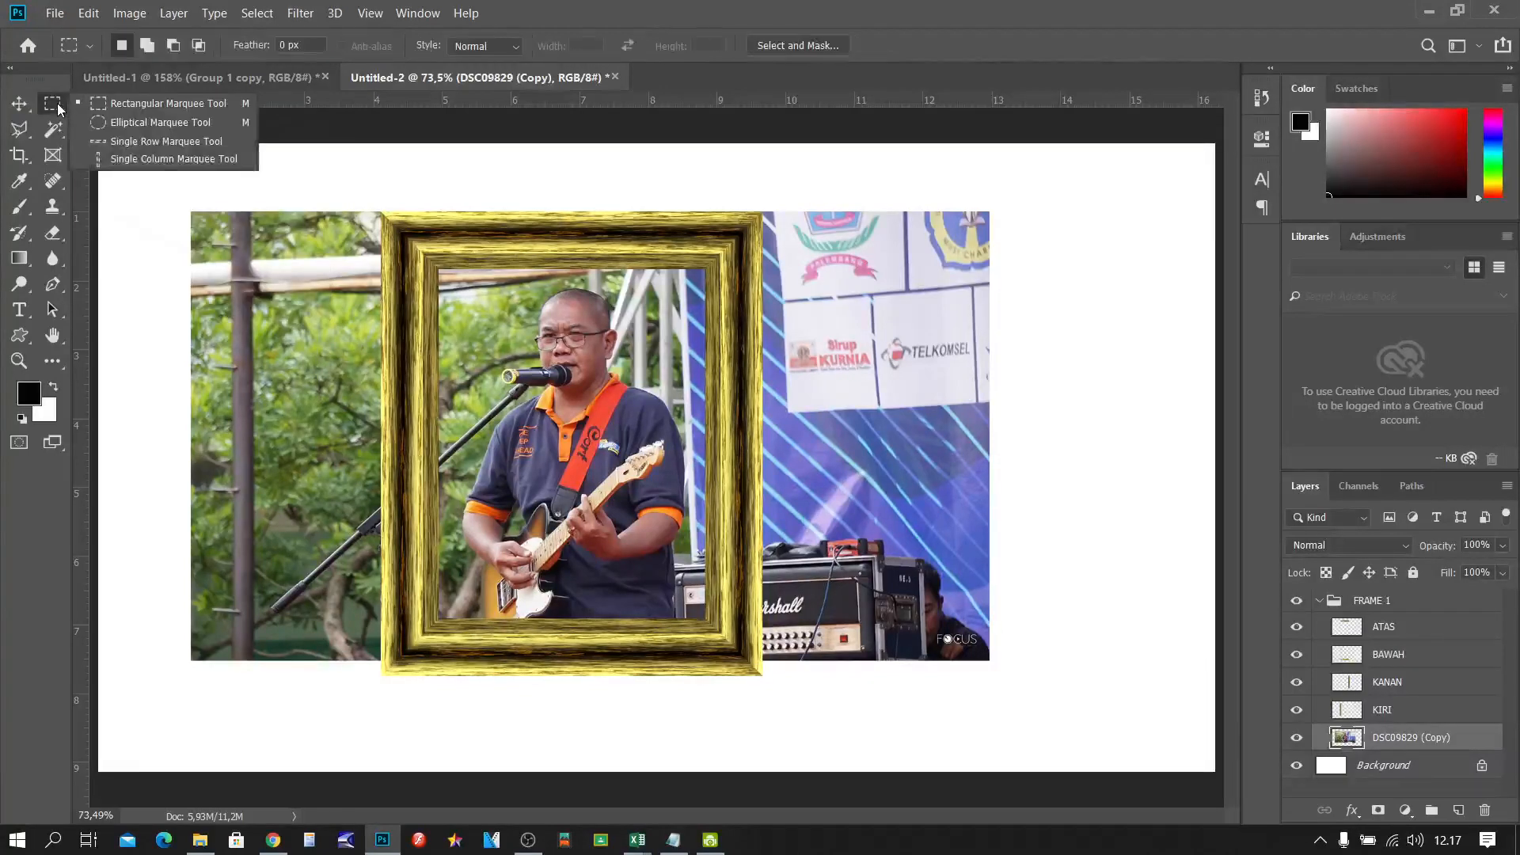
left_click(142, 103)
left_click_drag(414, 239, 724, 644)
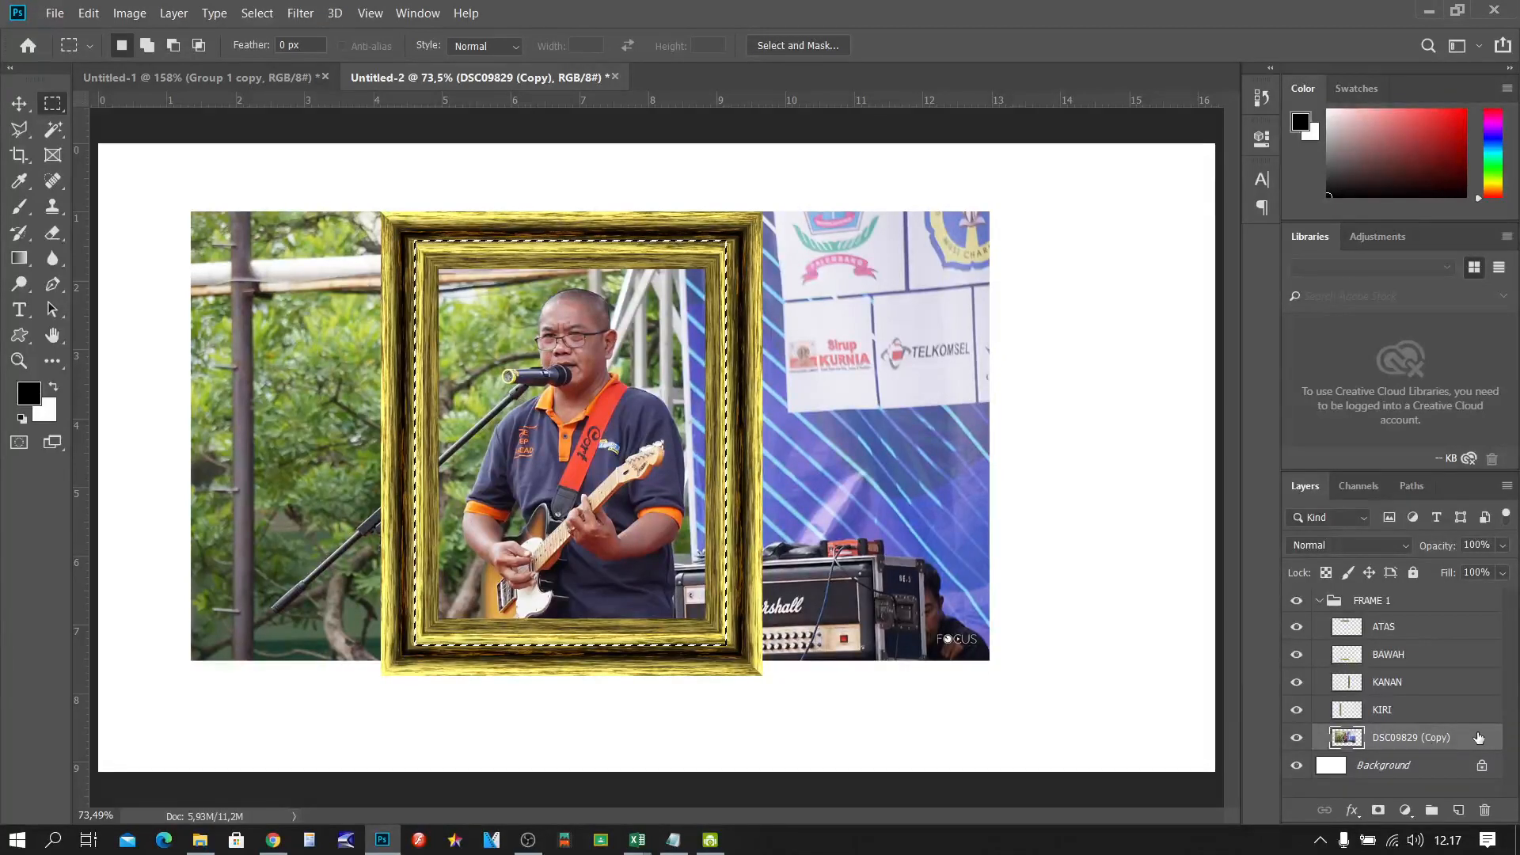
key("Delete")
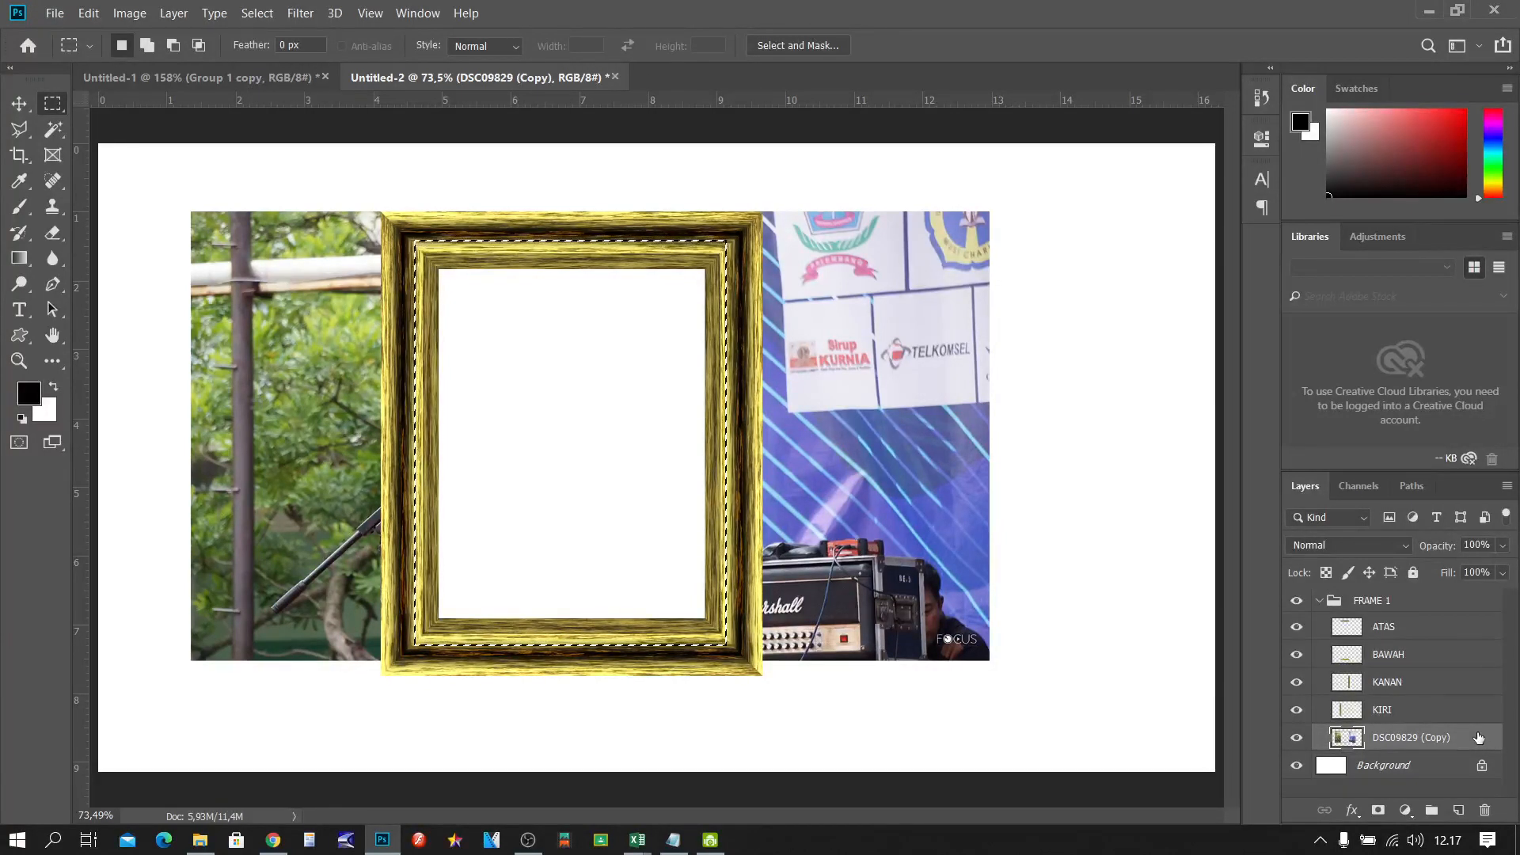
key("ctrl+z")
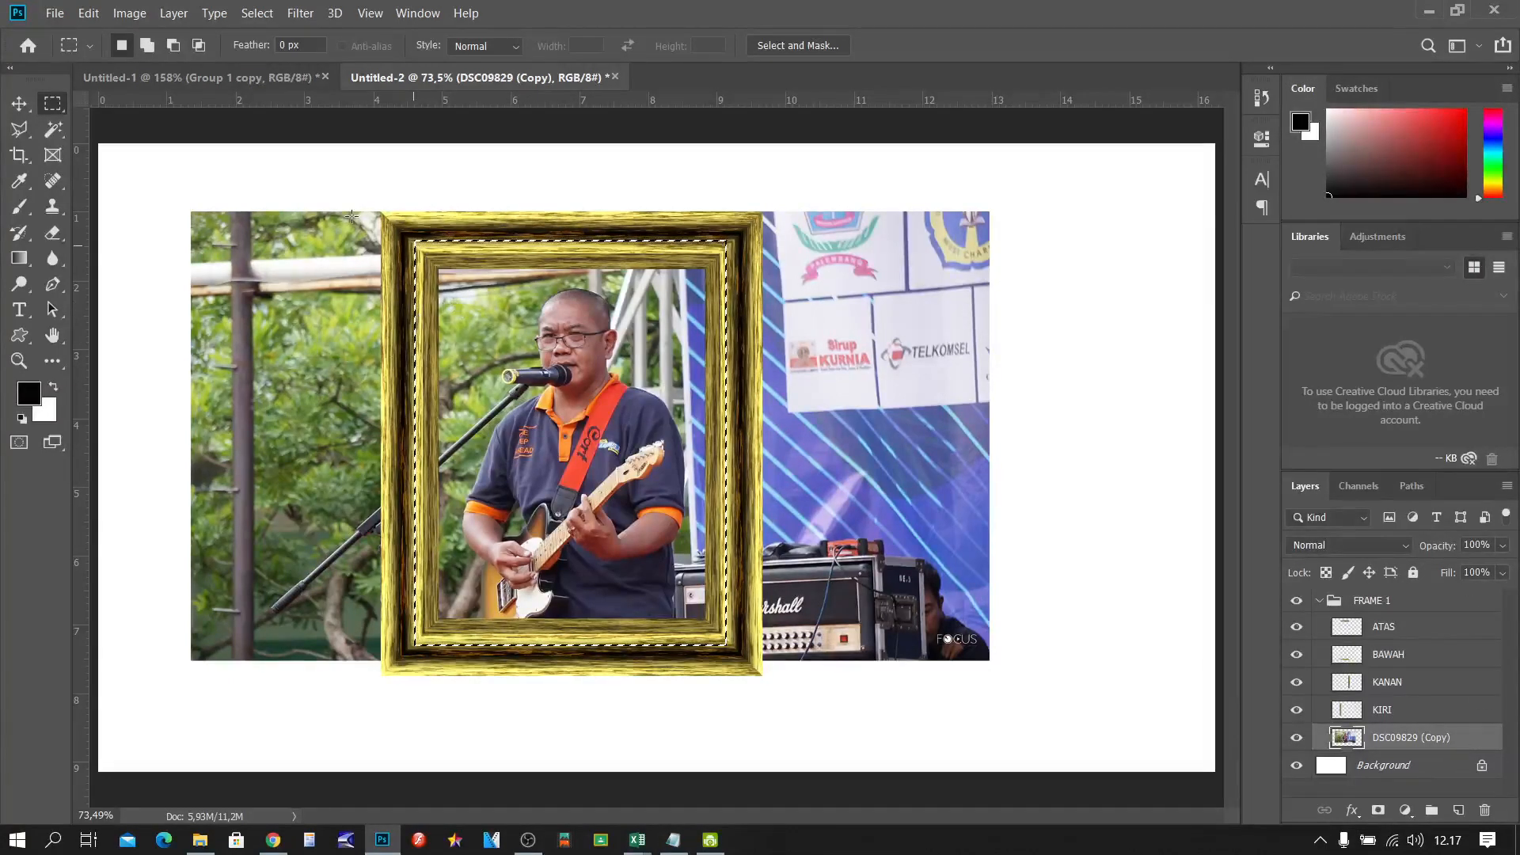
left_click(483, 377)
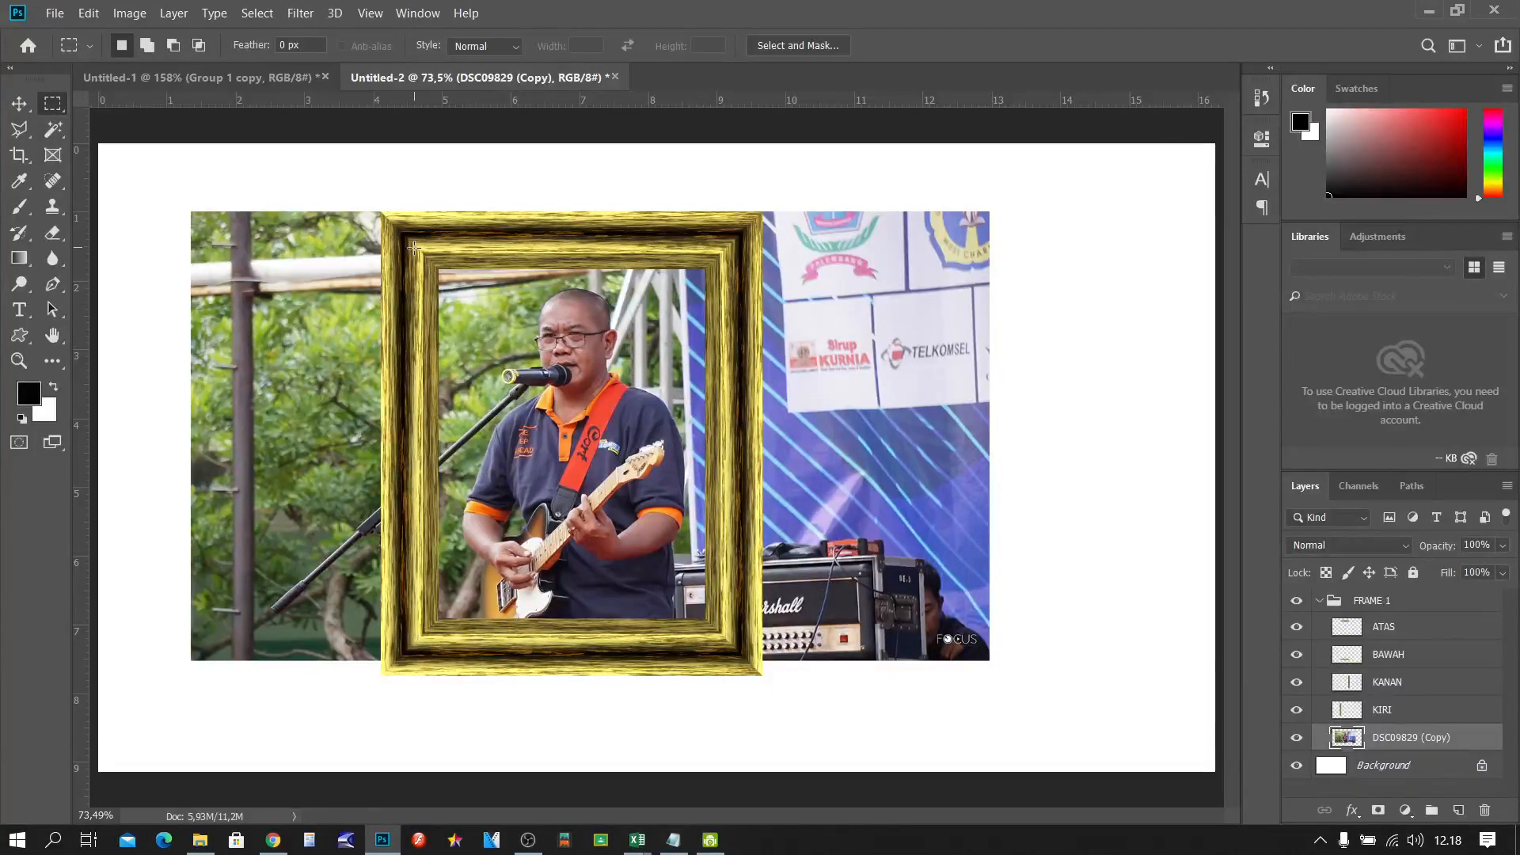
Step: Select a rectangle of the photo just outside the frame's opening, invert the selection, delete the surrounding photo area and deselect
left_click_drag(411, 246, 721, 648)
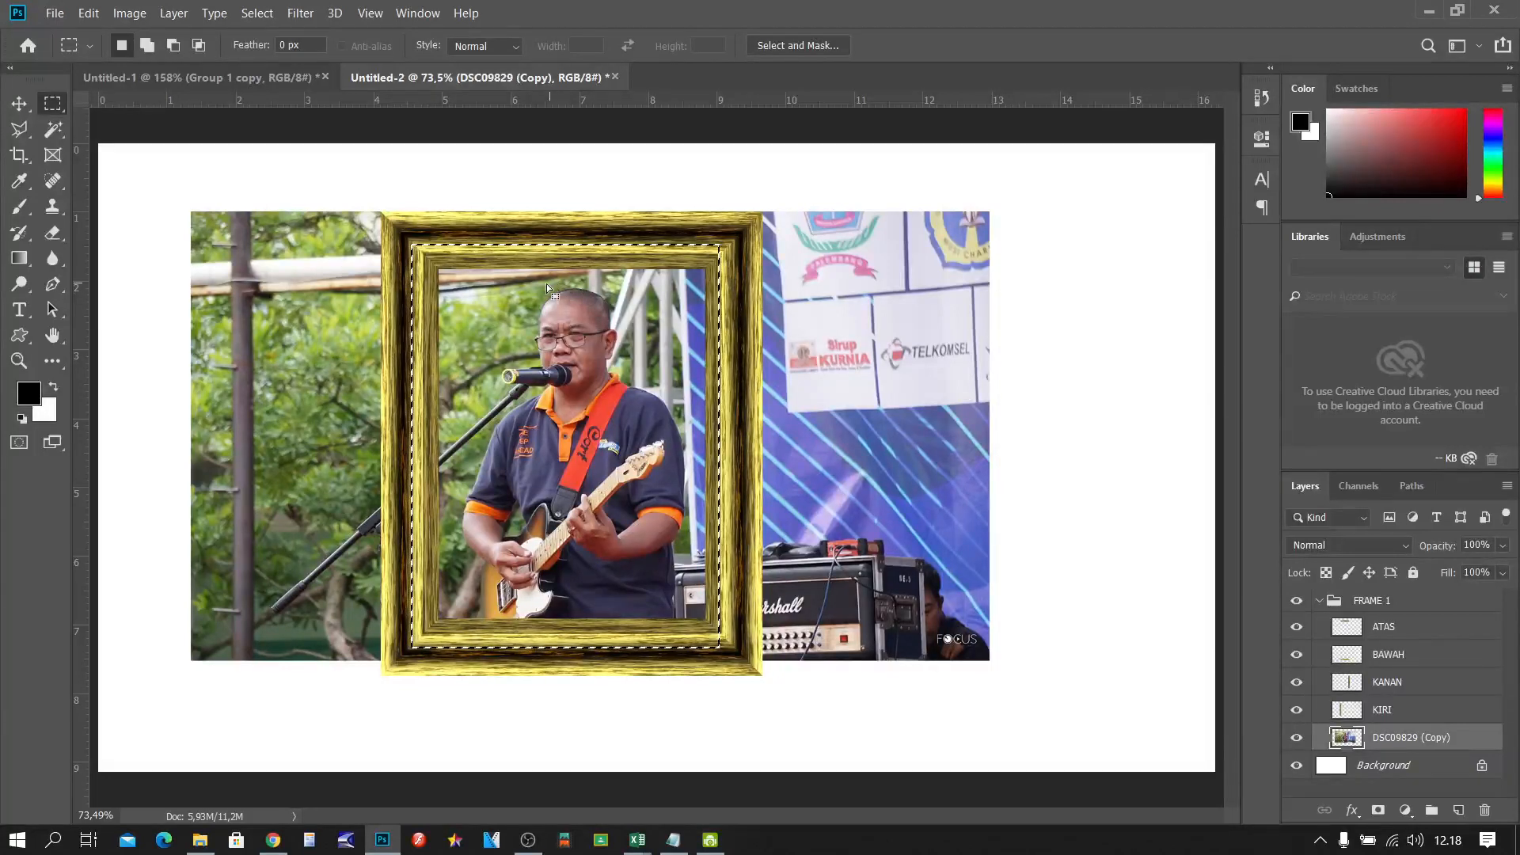
left_click(258, 13)
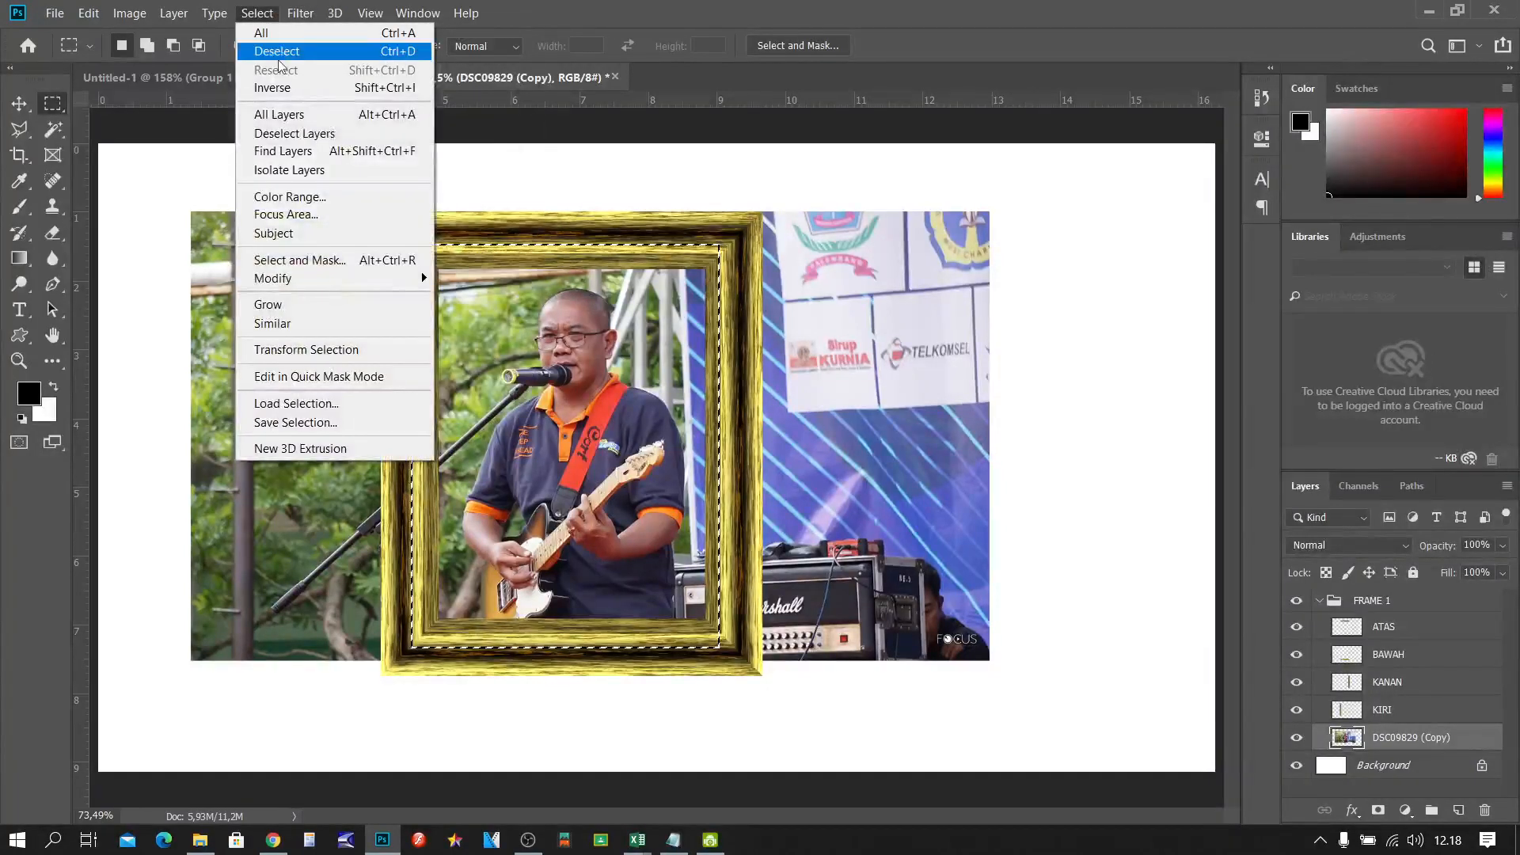
left_click(292, 88)
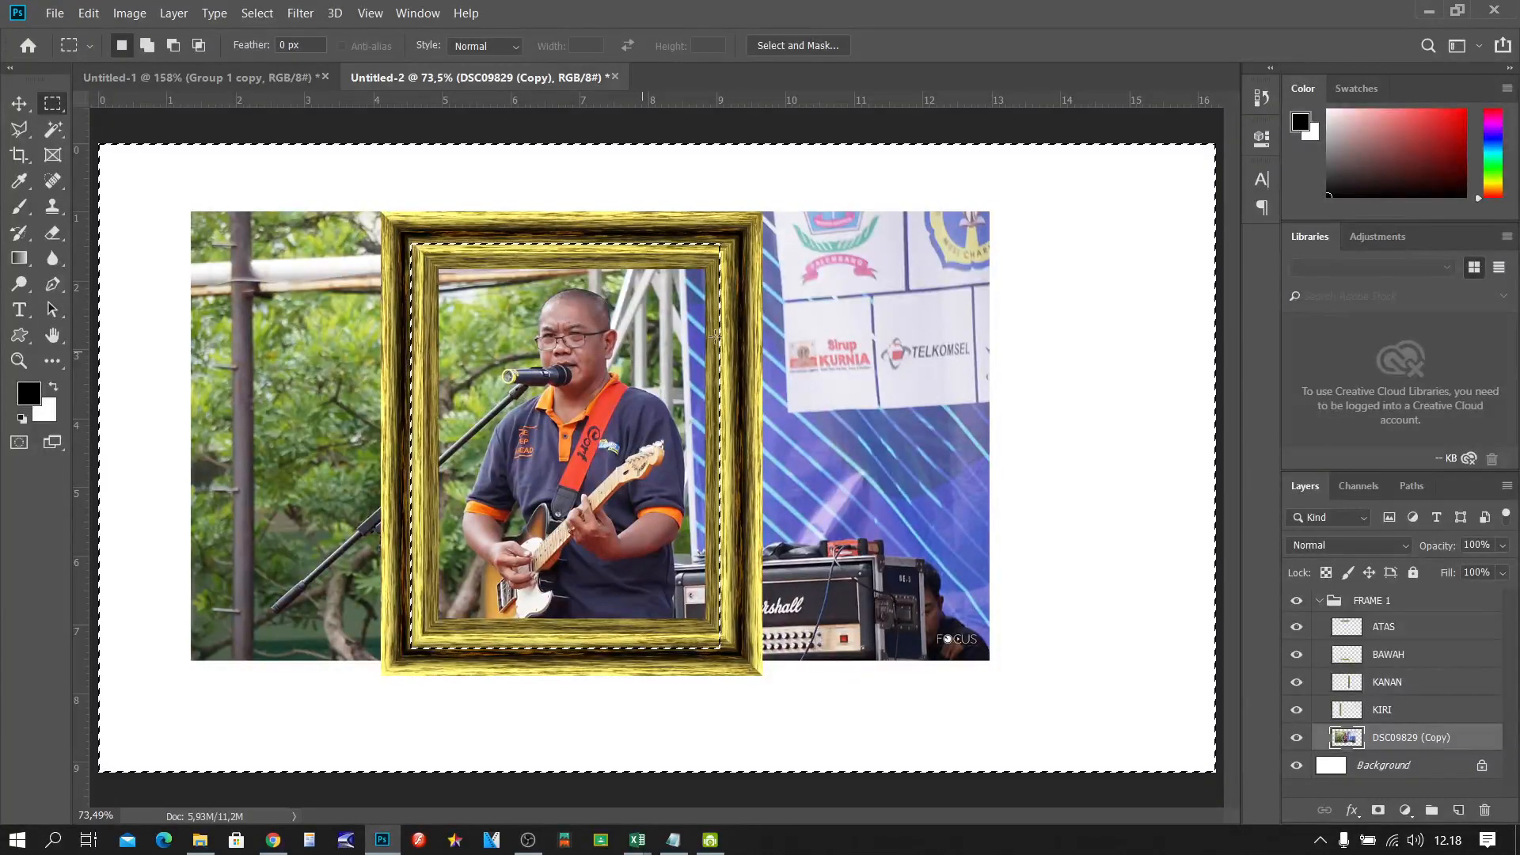
key("Delete")
key("ctrl+d")
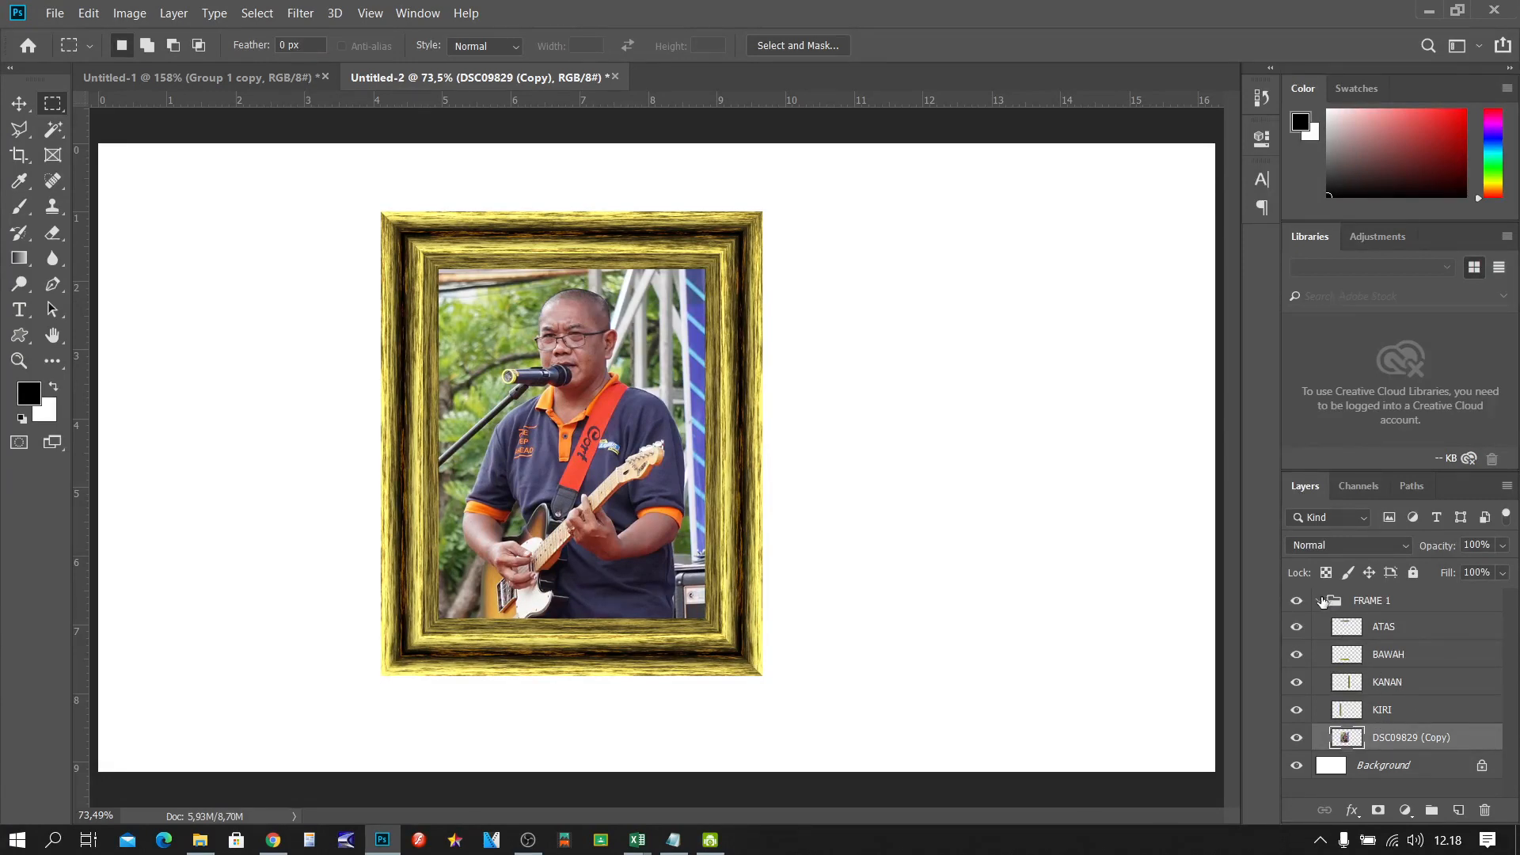
Step: Collapse the FRAME 1 group, try moving the framed photo toward the canvas's upper left, and undo the move
left_click(1320, 601)
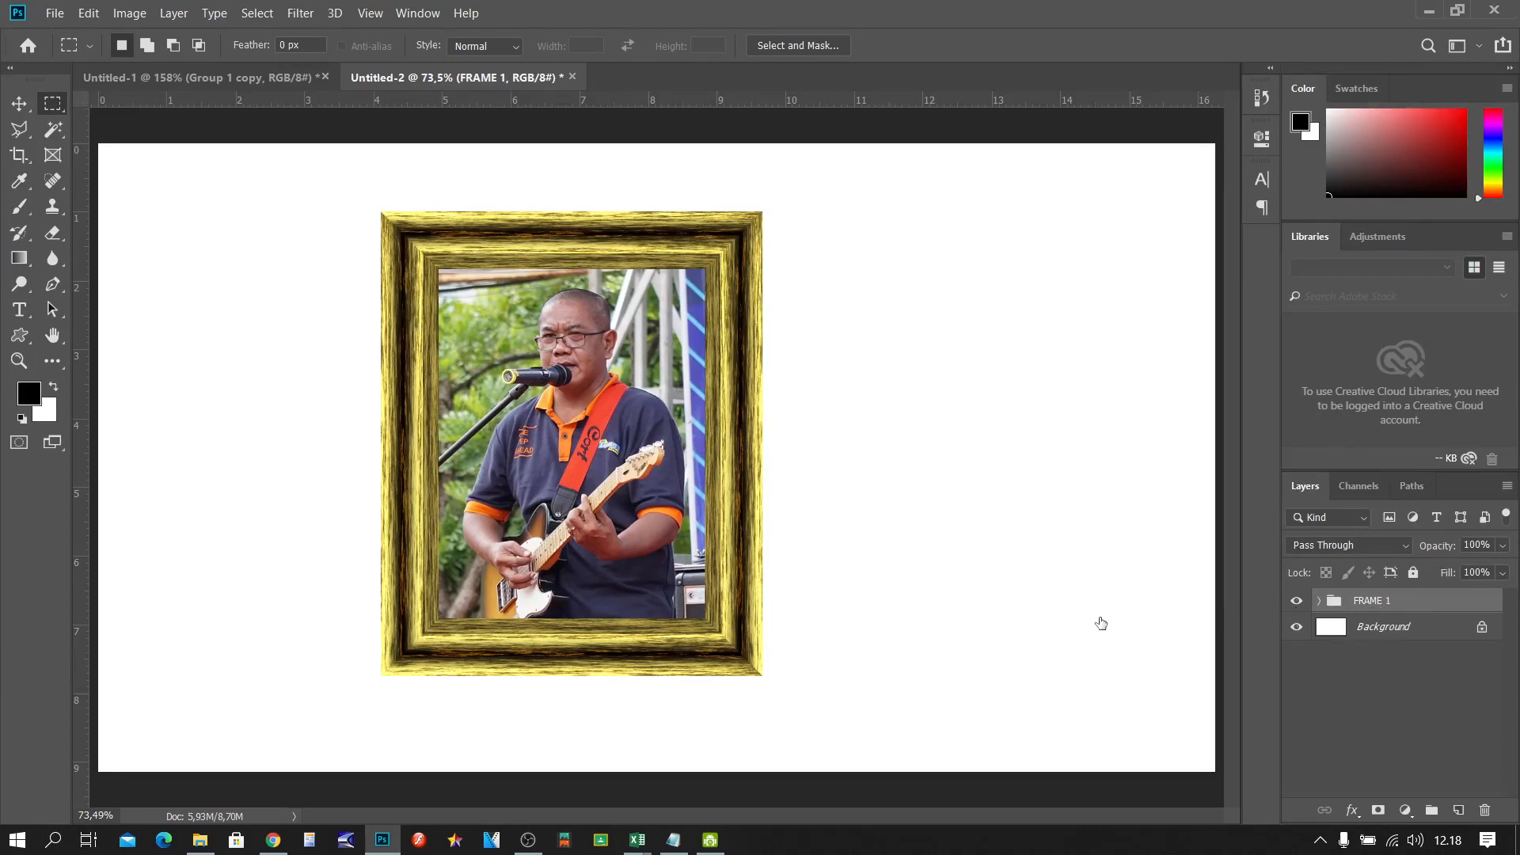
key("ctrl+t")
left_click(19, 103)
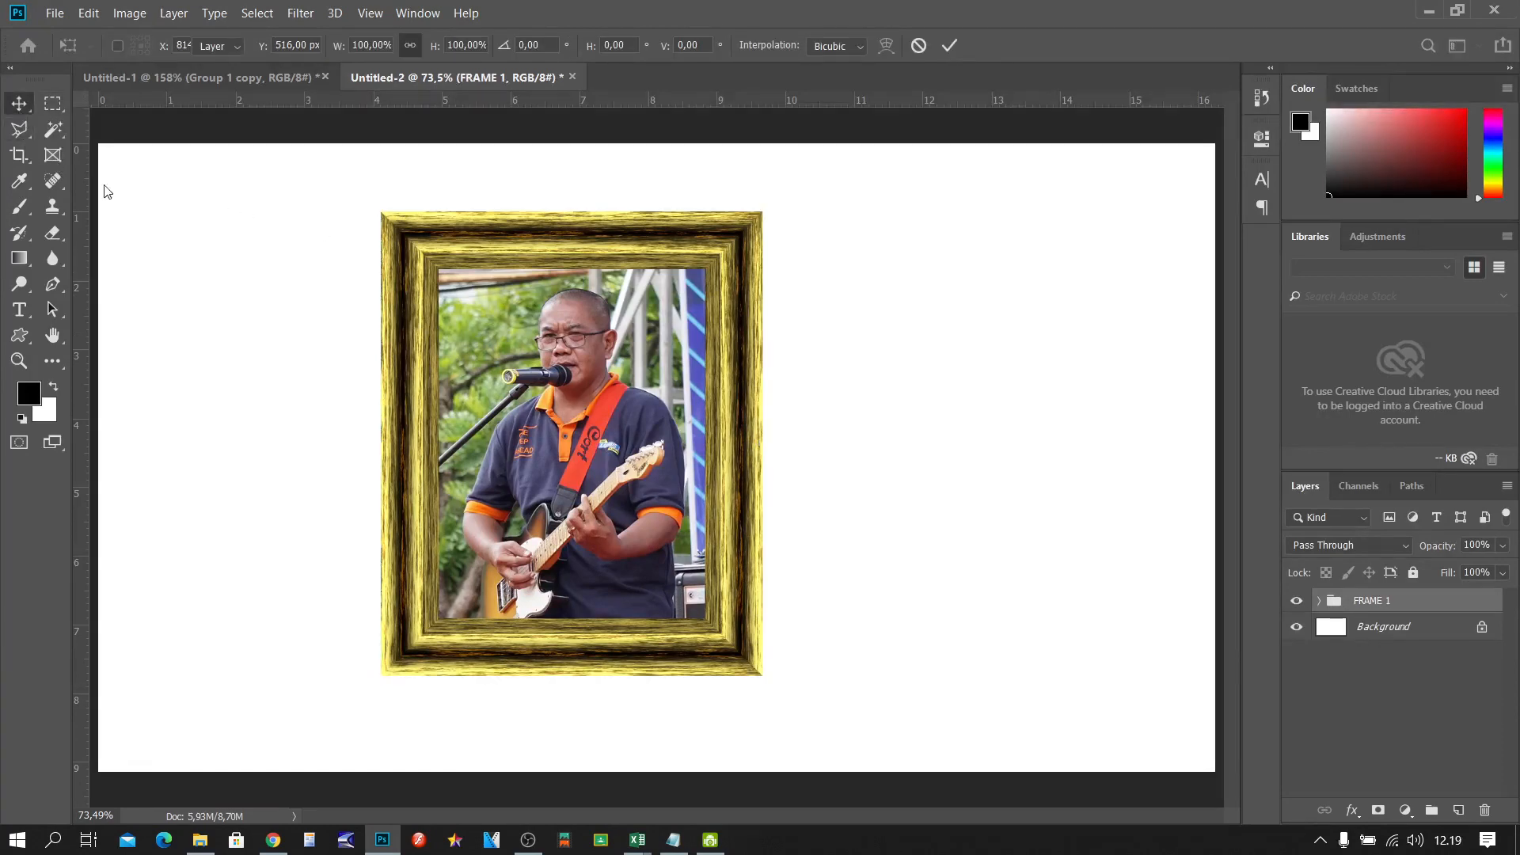
left_click_drag(420, 325, 322, 292)
key("ctrl+z")
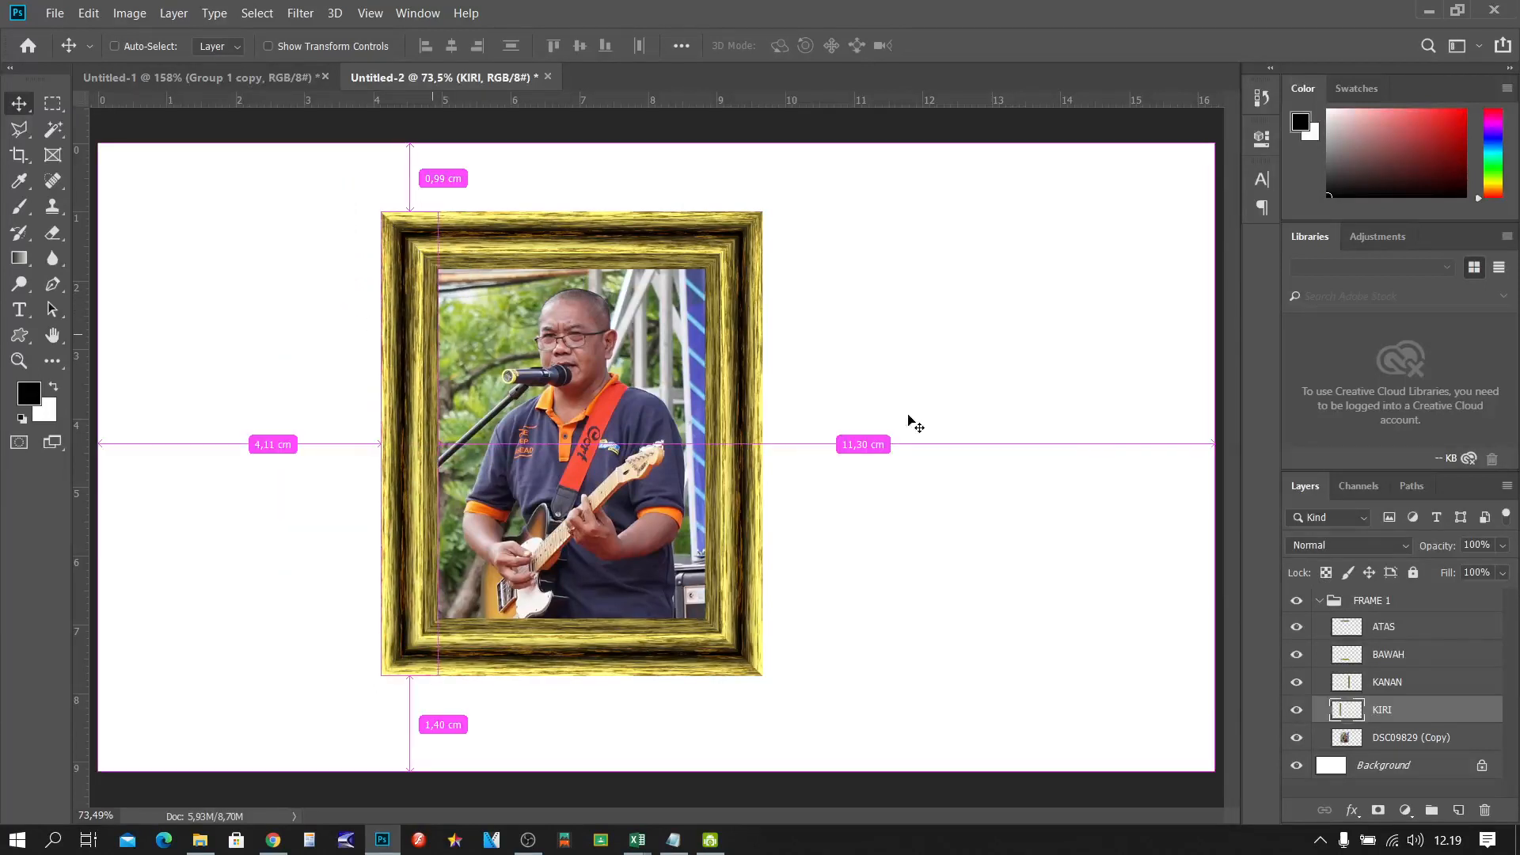
Step: Select the FRAME 1 group and move it as a whole to the canvas's left half, at about X 496 px, Y 540 px
left_click(1370, 603)
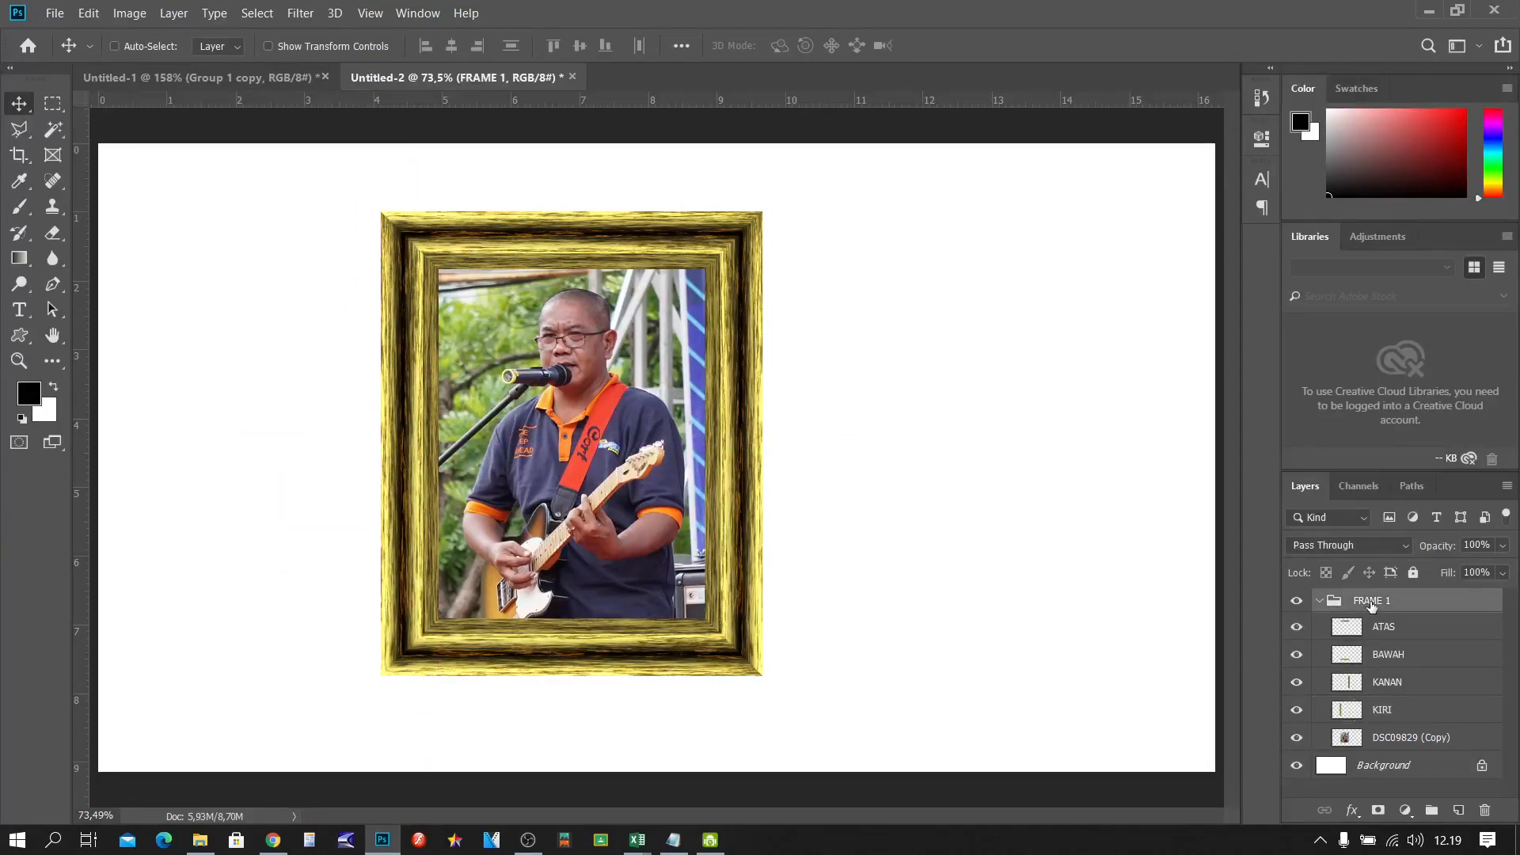
key("ctrl+t")
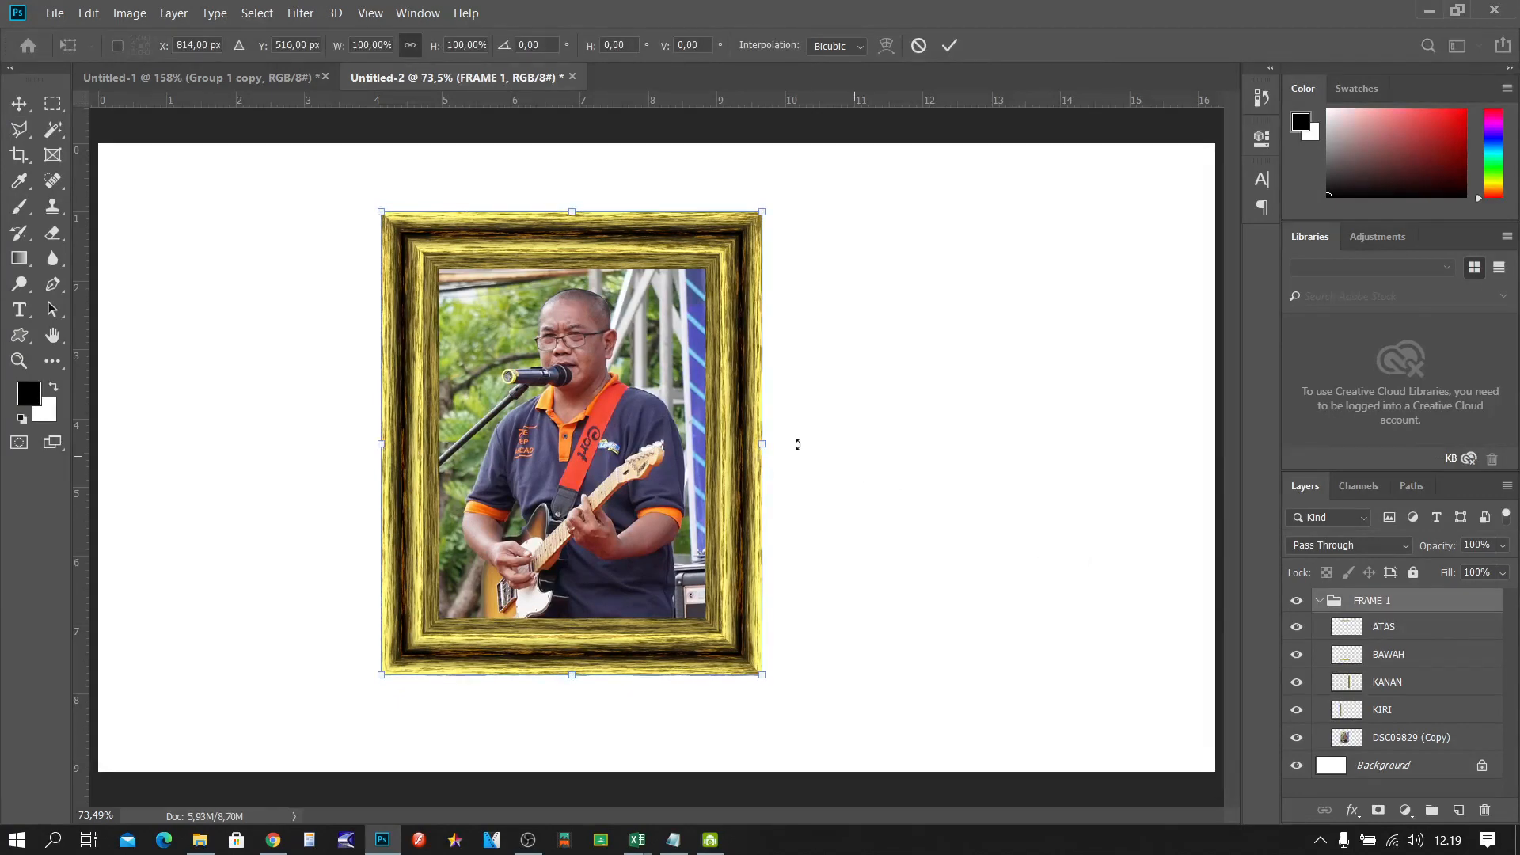
left_click_drag(707, 411, 523, 414)
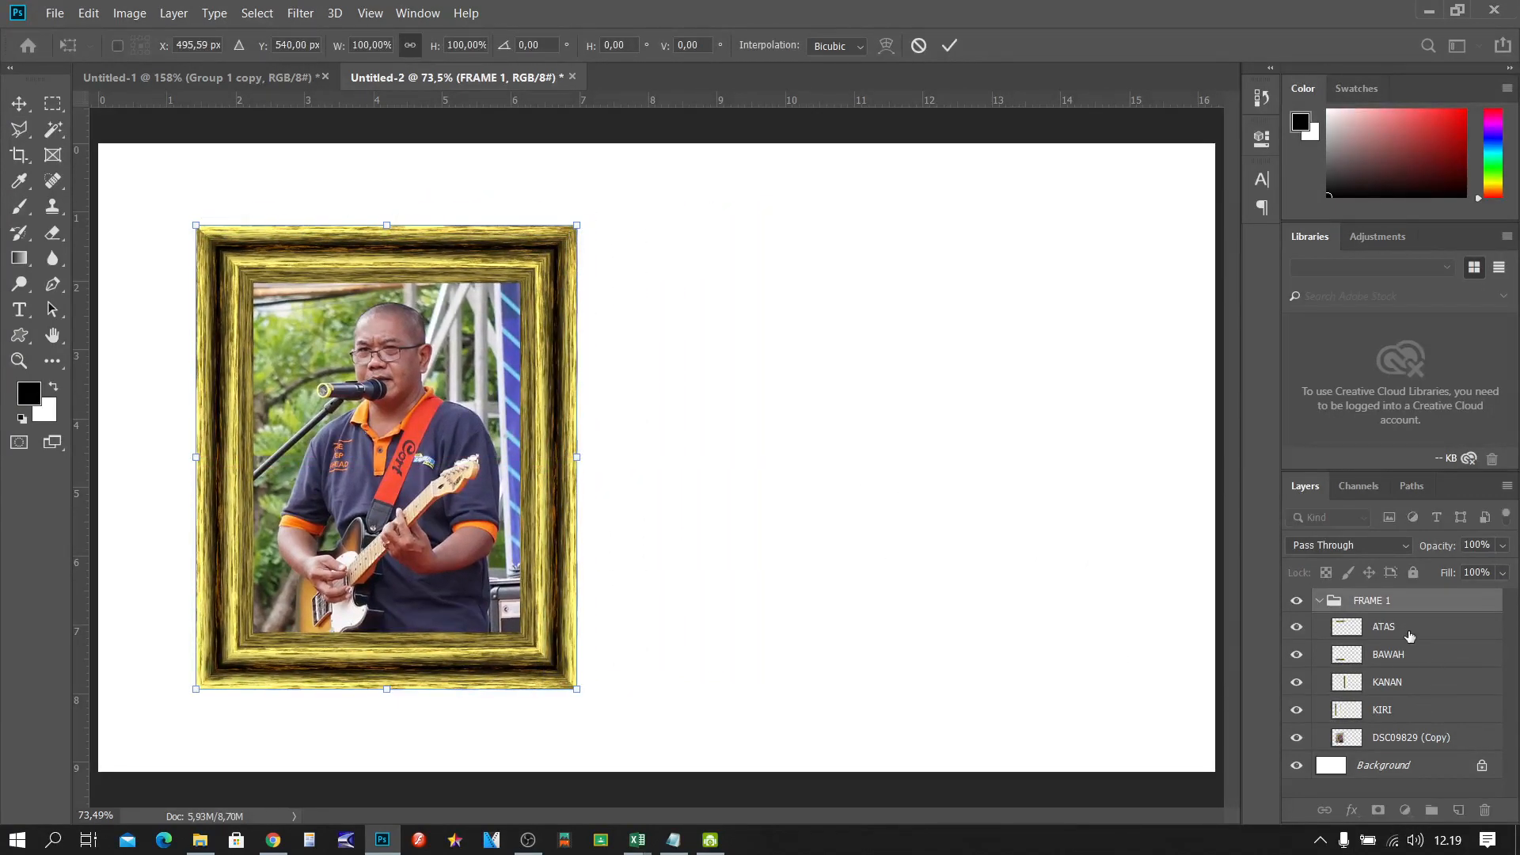
Step: Select all layers inside FRAME 1 from ATAS through DSC09829 (Copy), and reselect the group itself
left_click(1437, 634)
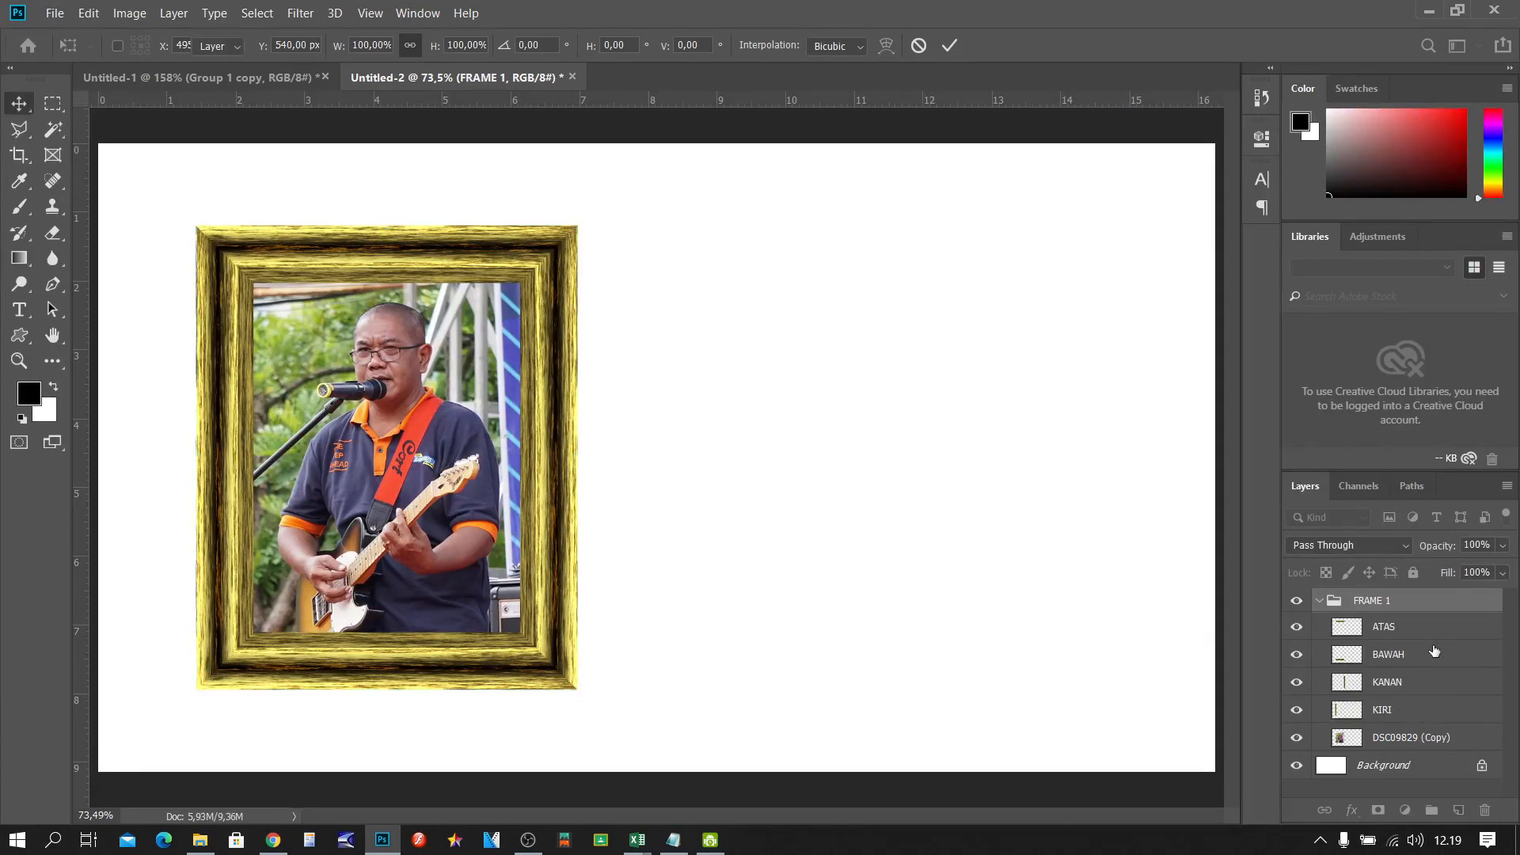
left_click(1424, 734, "shift")
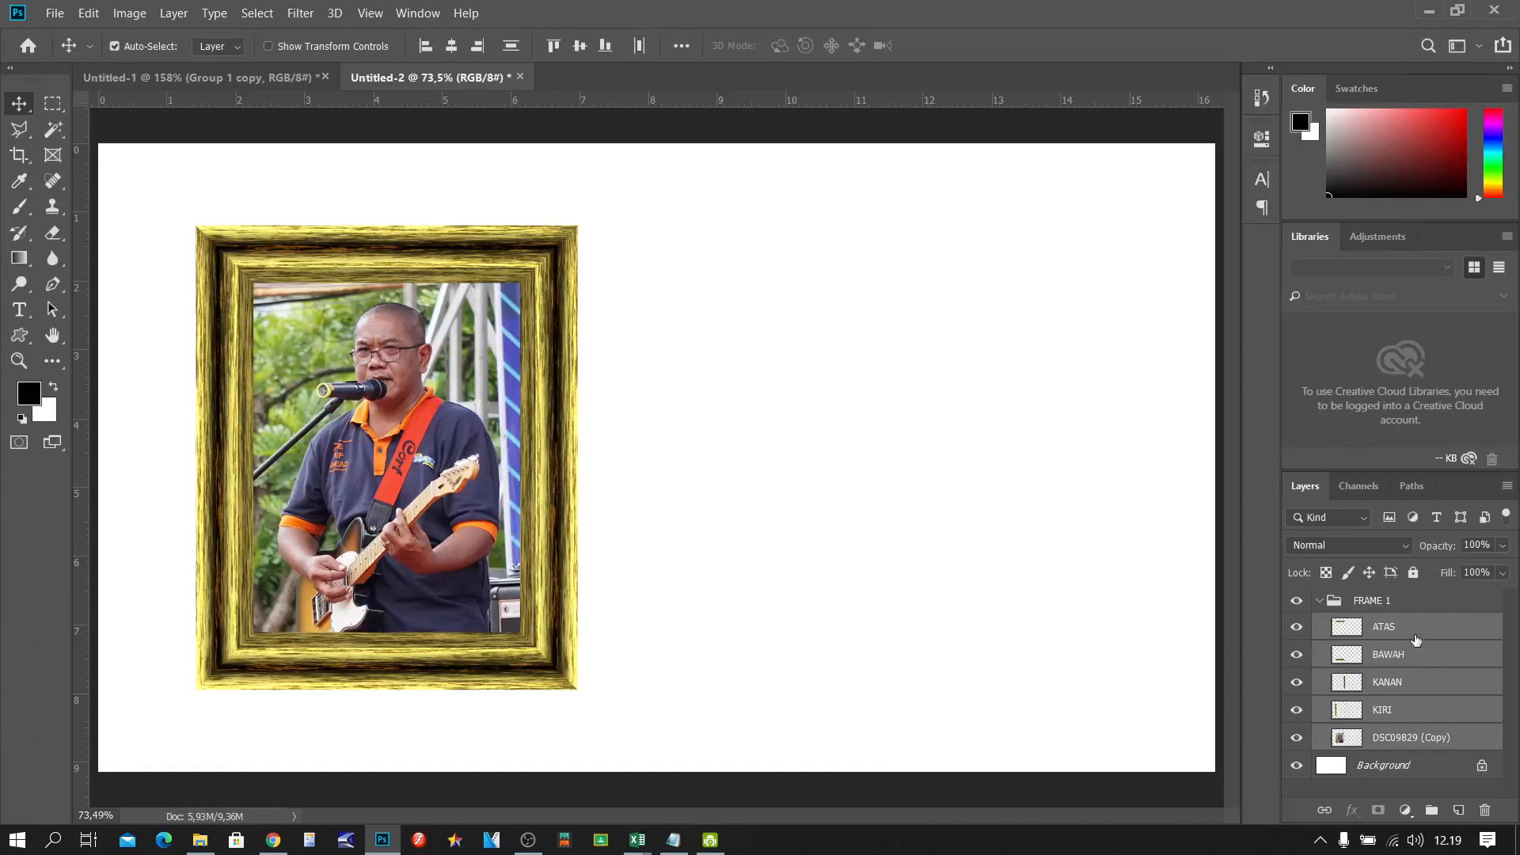
left_click(1378, 603)
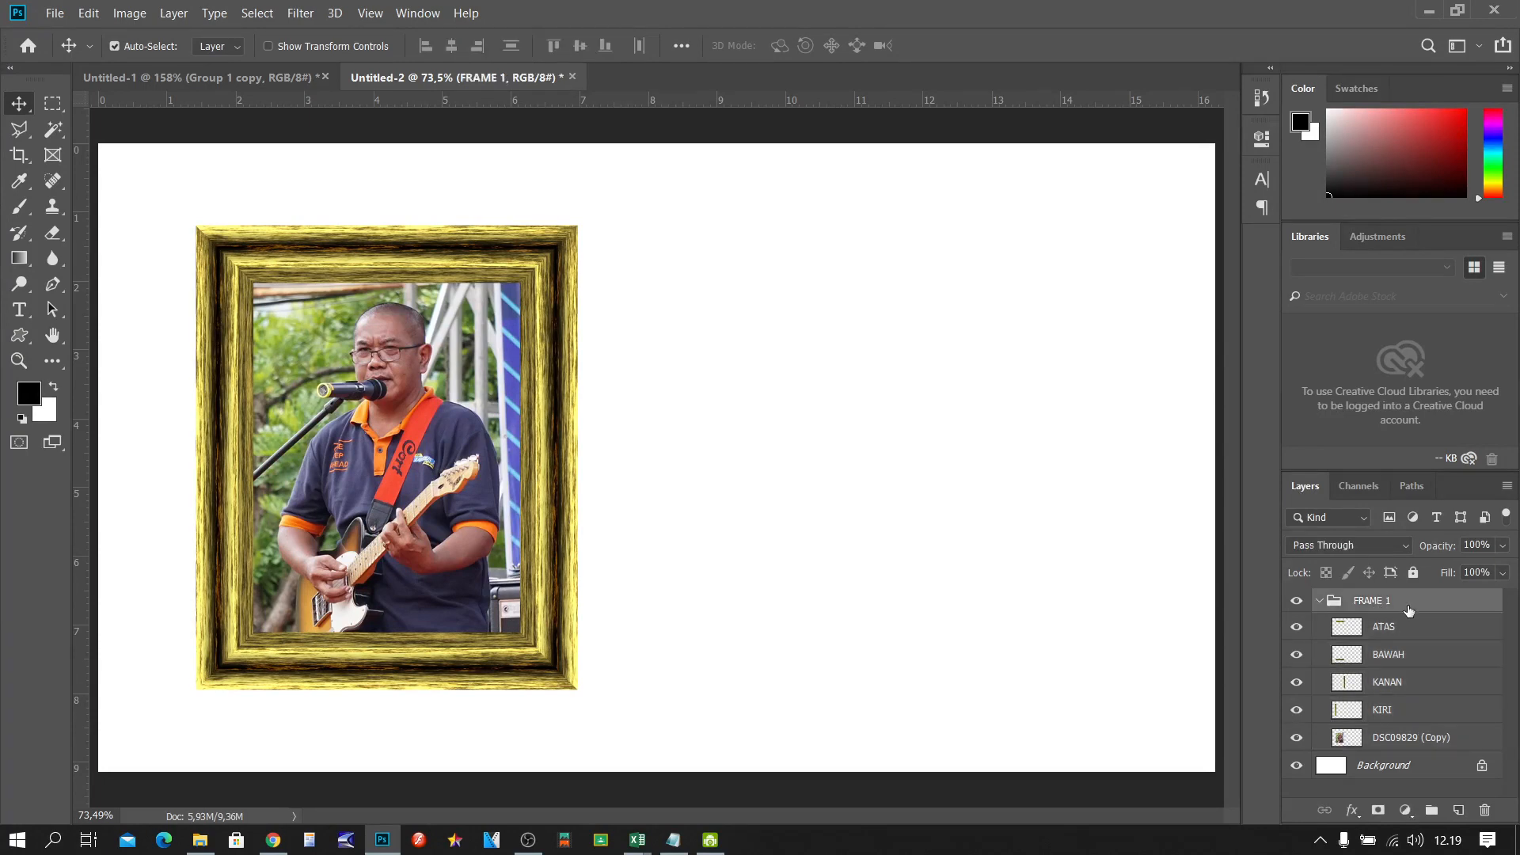
Step: Collapse and duplicate the FRAME 1 group, and move the copy level to the canvas's right half, at about X 1361 px
left_click(1320, 602)
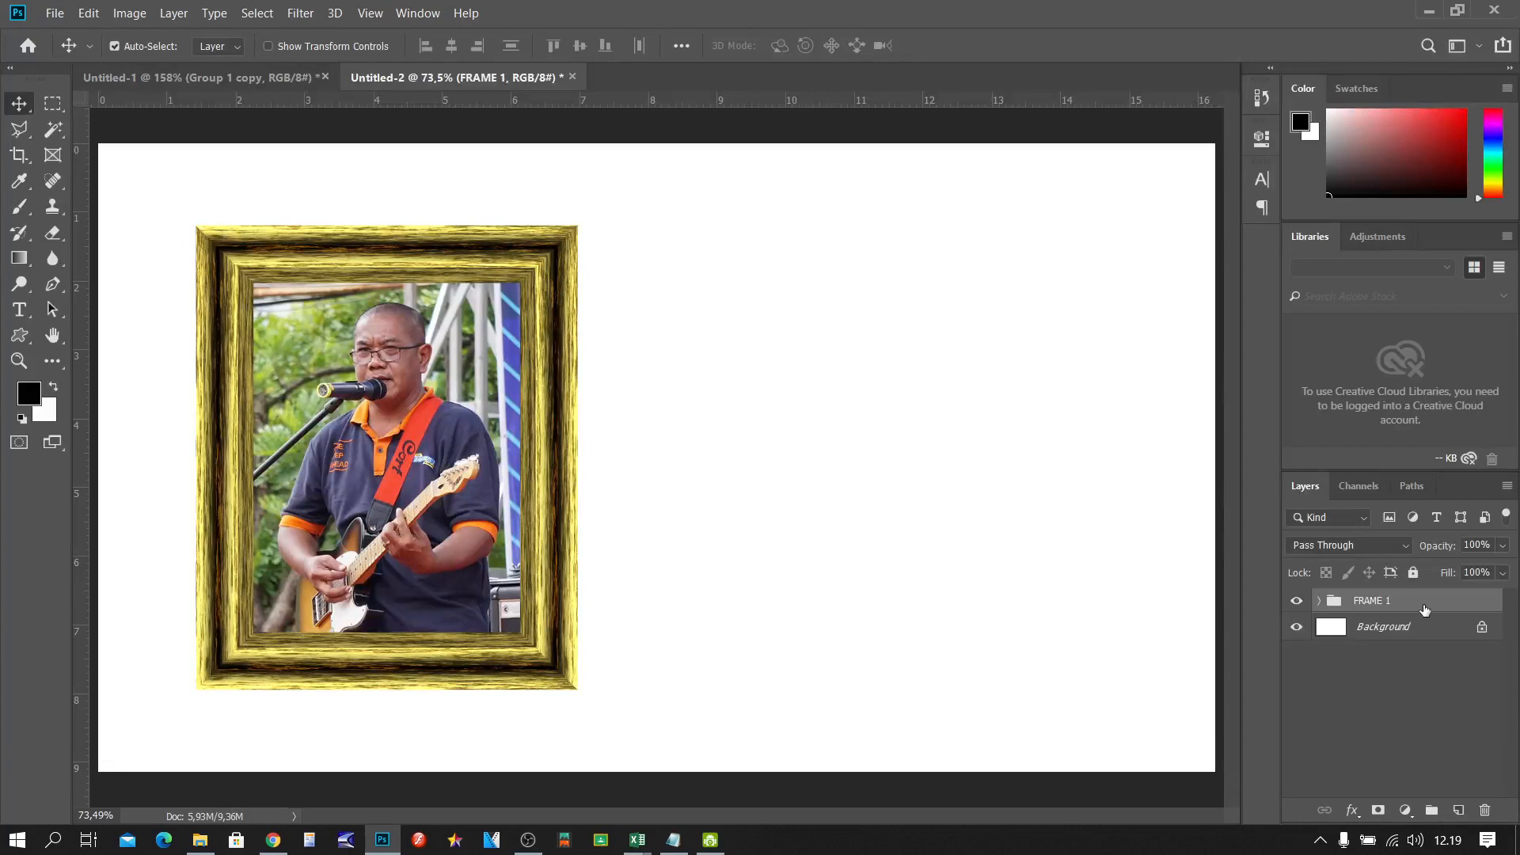
key("ctrl+j")
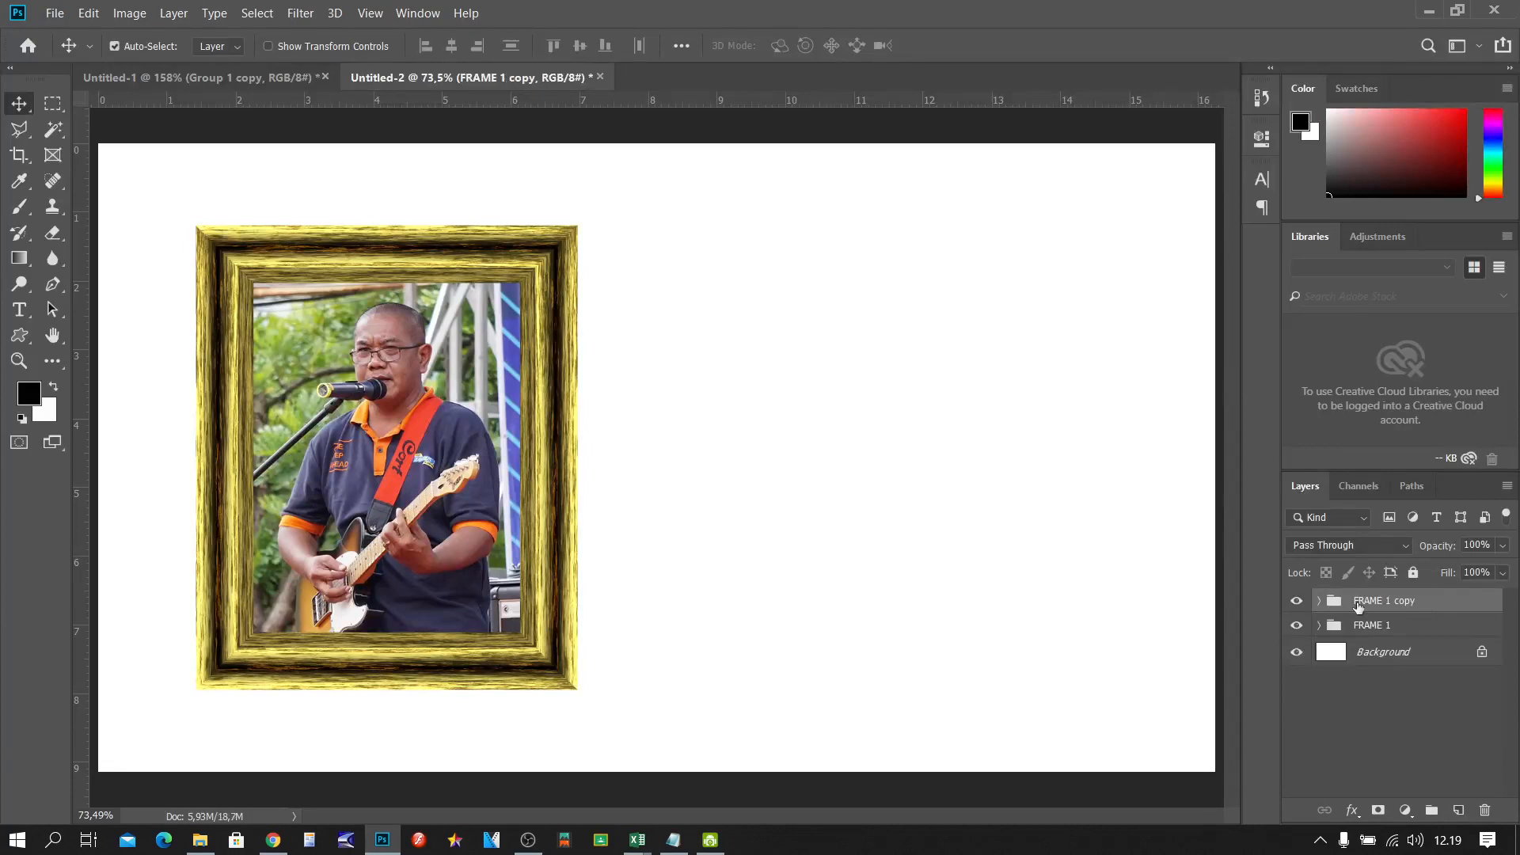
key("ctrl+t")
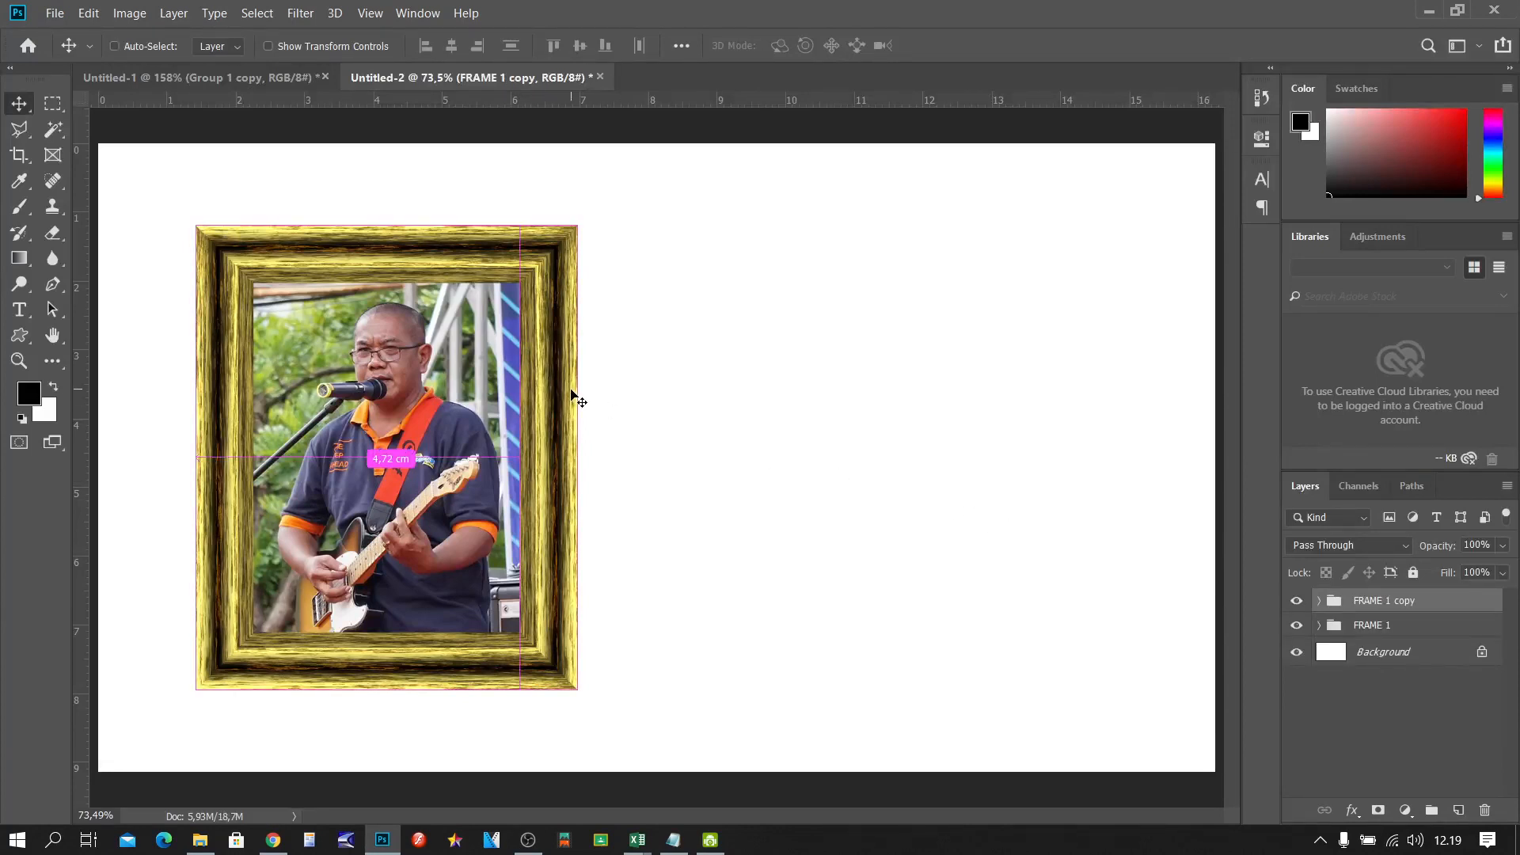
left_click_drag(571, 400, 1081, 441)
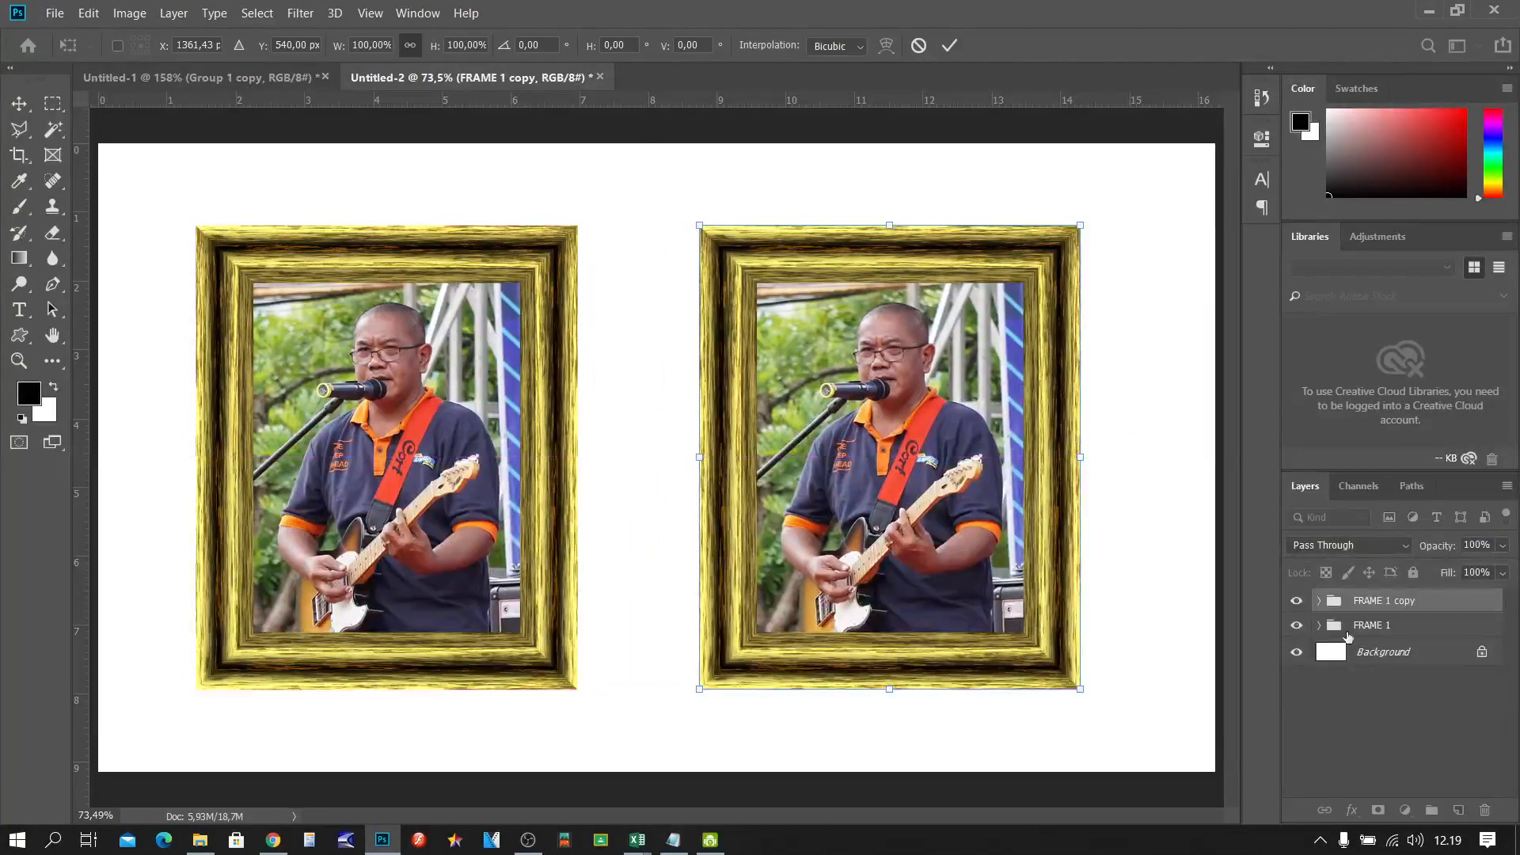
Step: Expand the FRAME 1 copy group and toggle its photo layer off and on to check the empty frame
left_click(1318, 600)
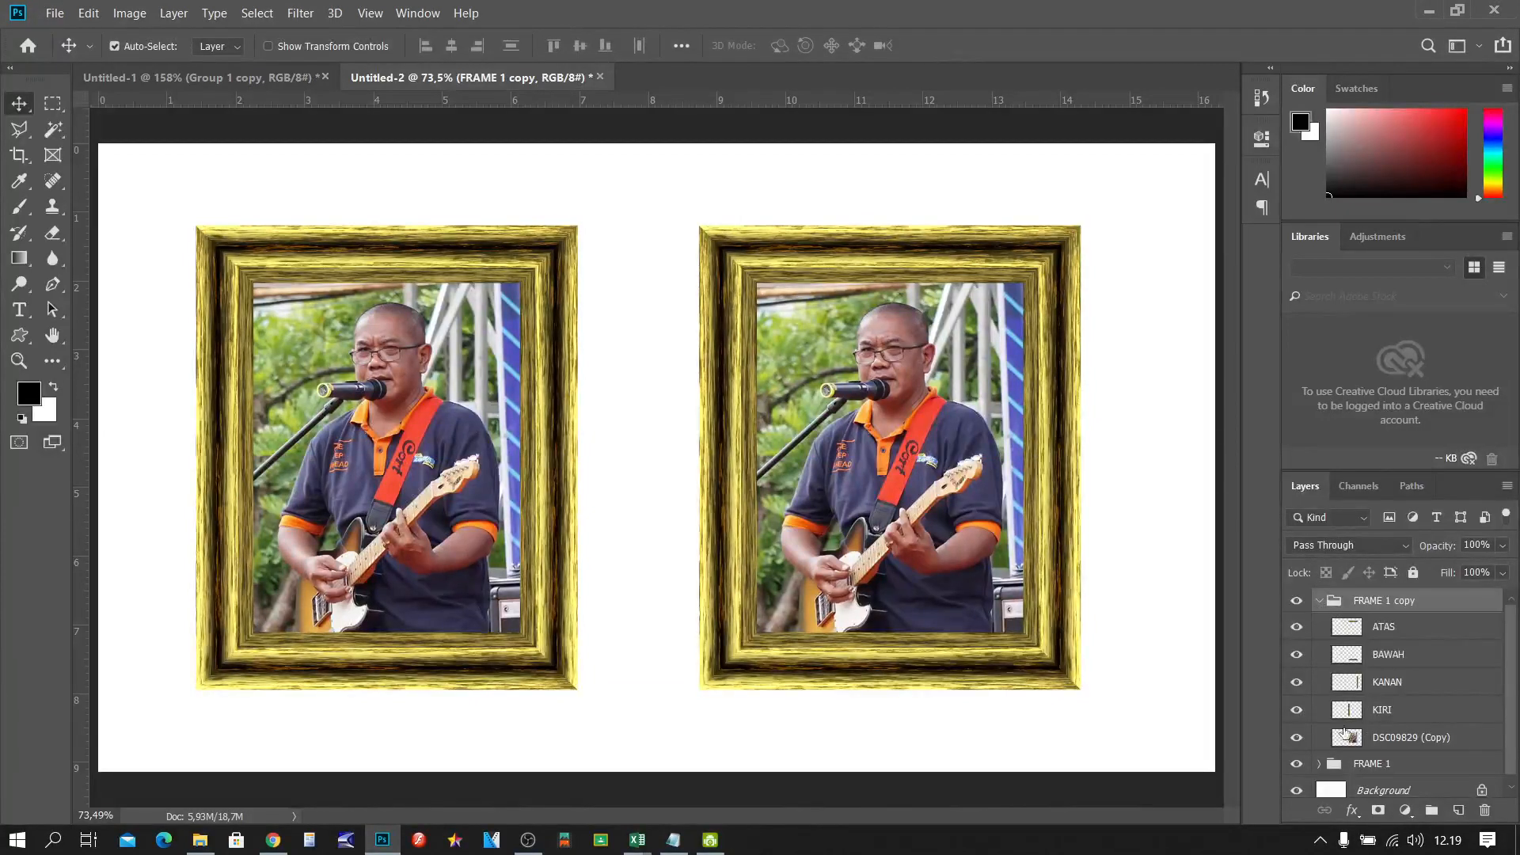
left_click(1307, 740)
left_click(1305, 739)
left_click(1306, 740)
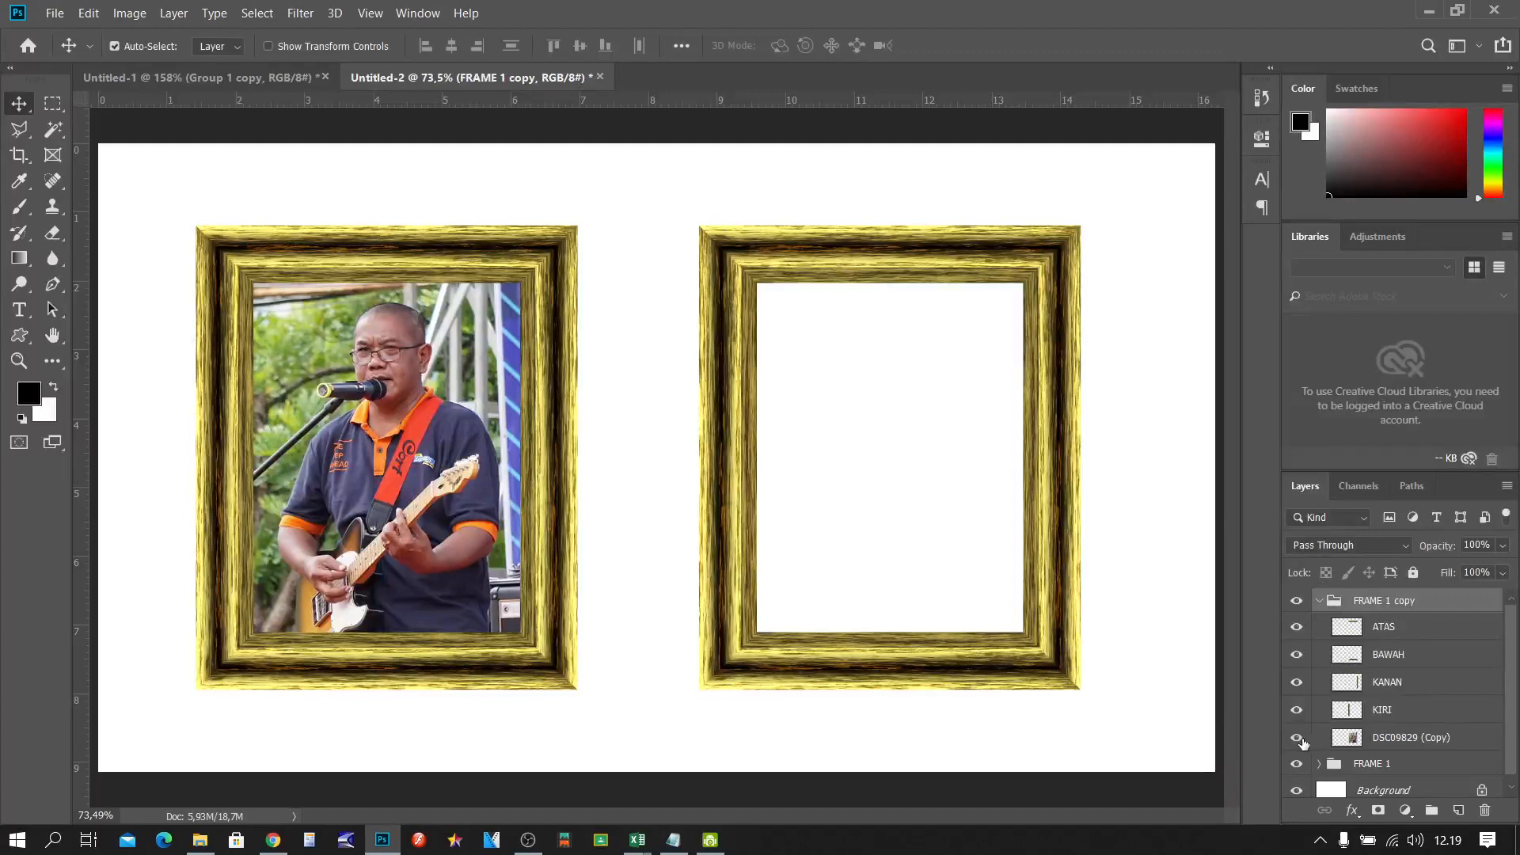
left_click(1298, 740)
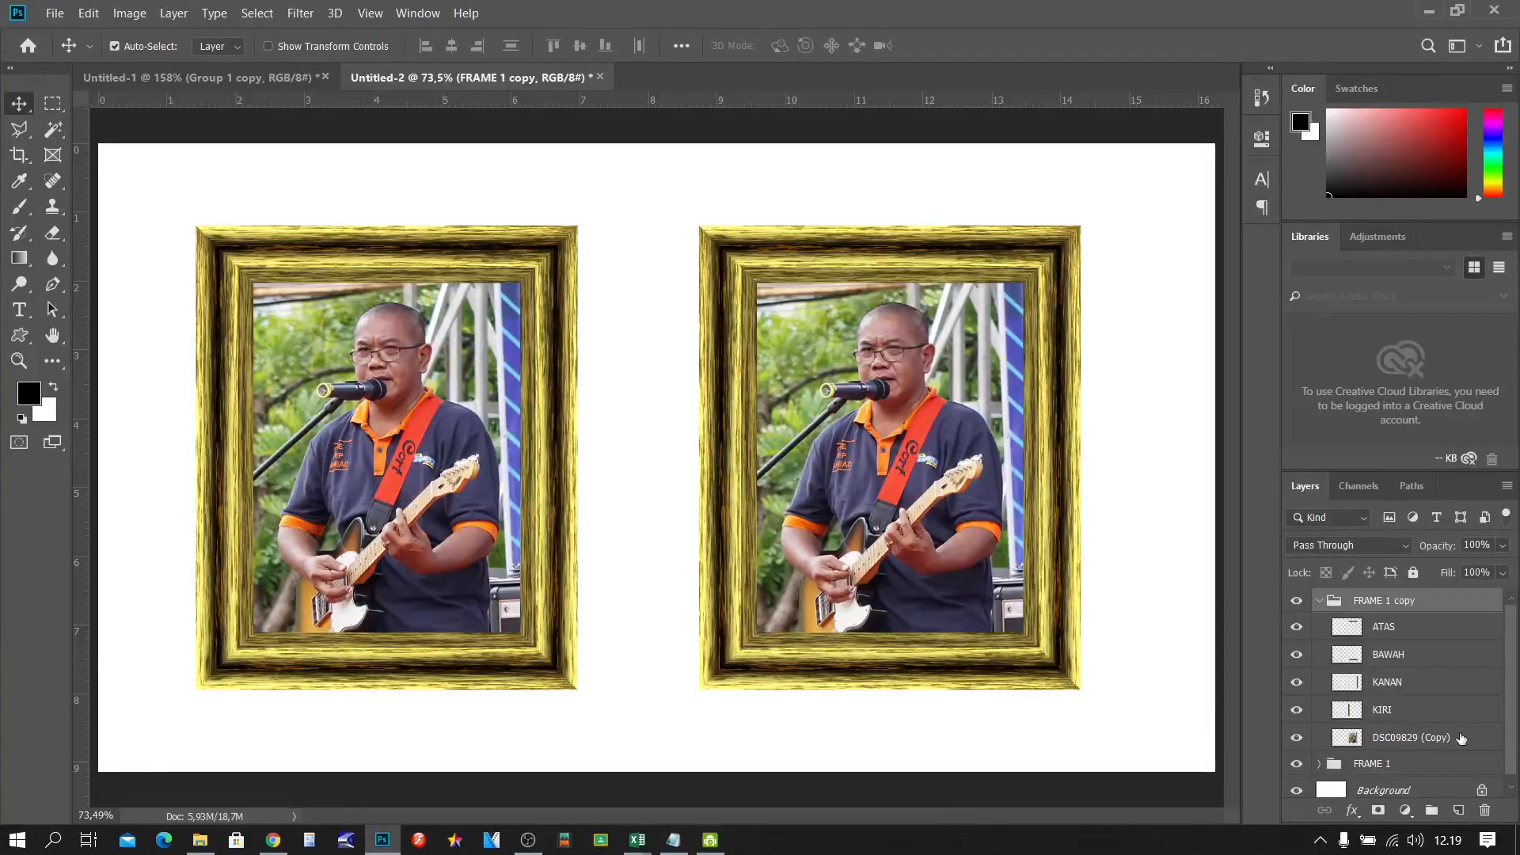